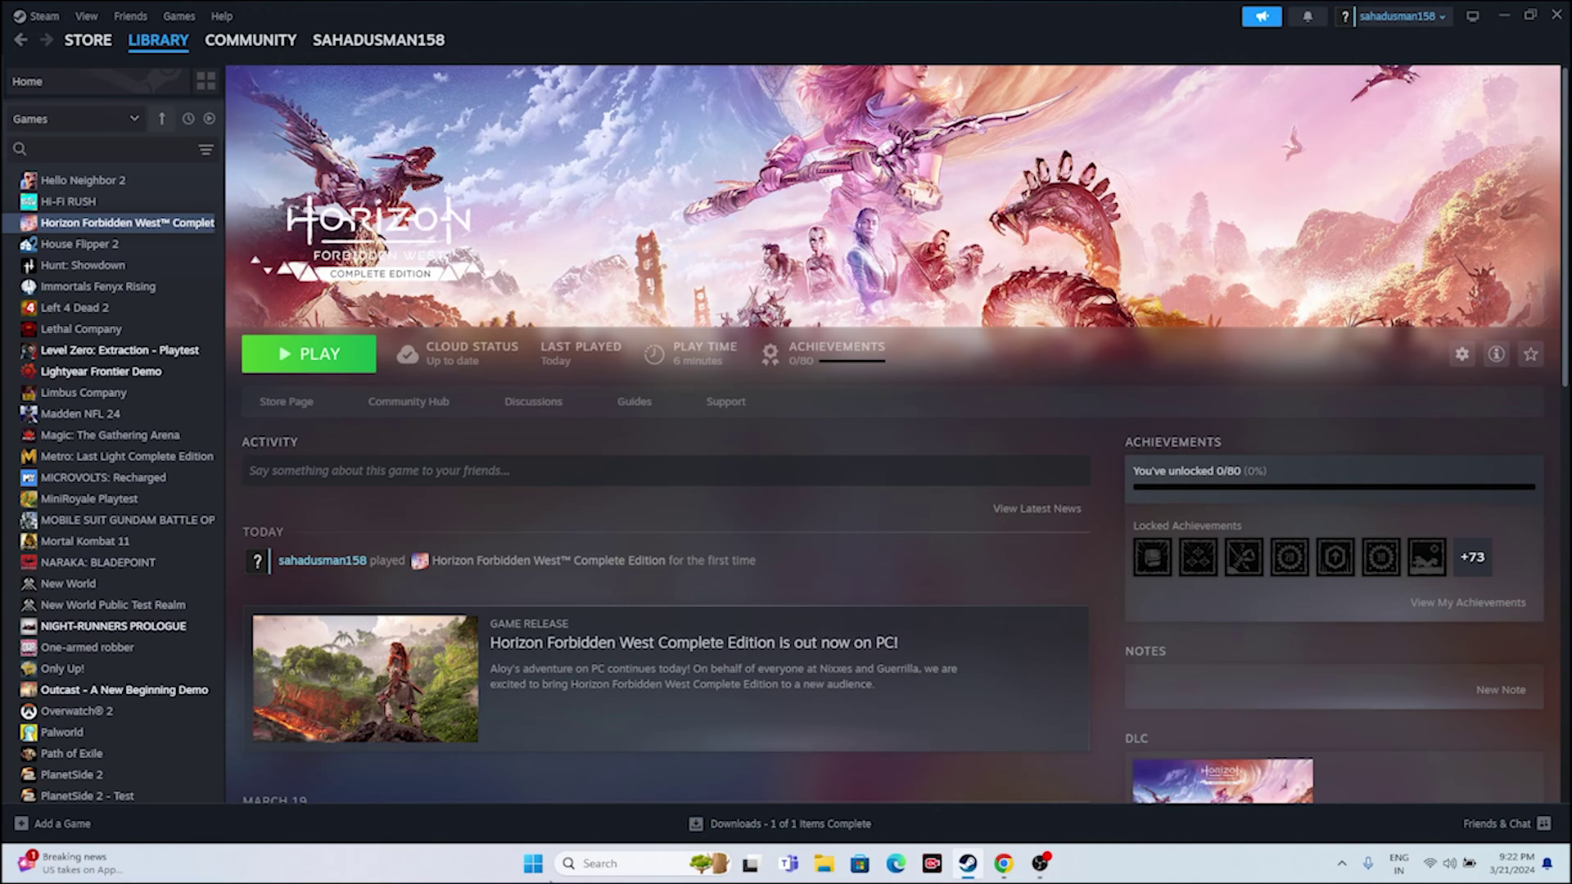
# Step: Show the computer's power options, such as Restart, and dismiss them without choosing one
pyautogui.click(533, 865)
pyautogui.click(988, 807)
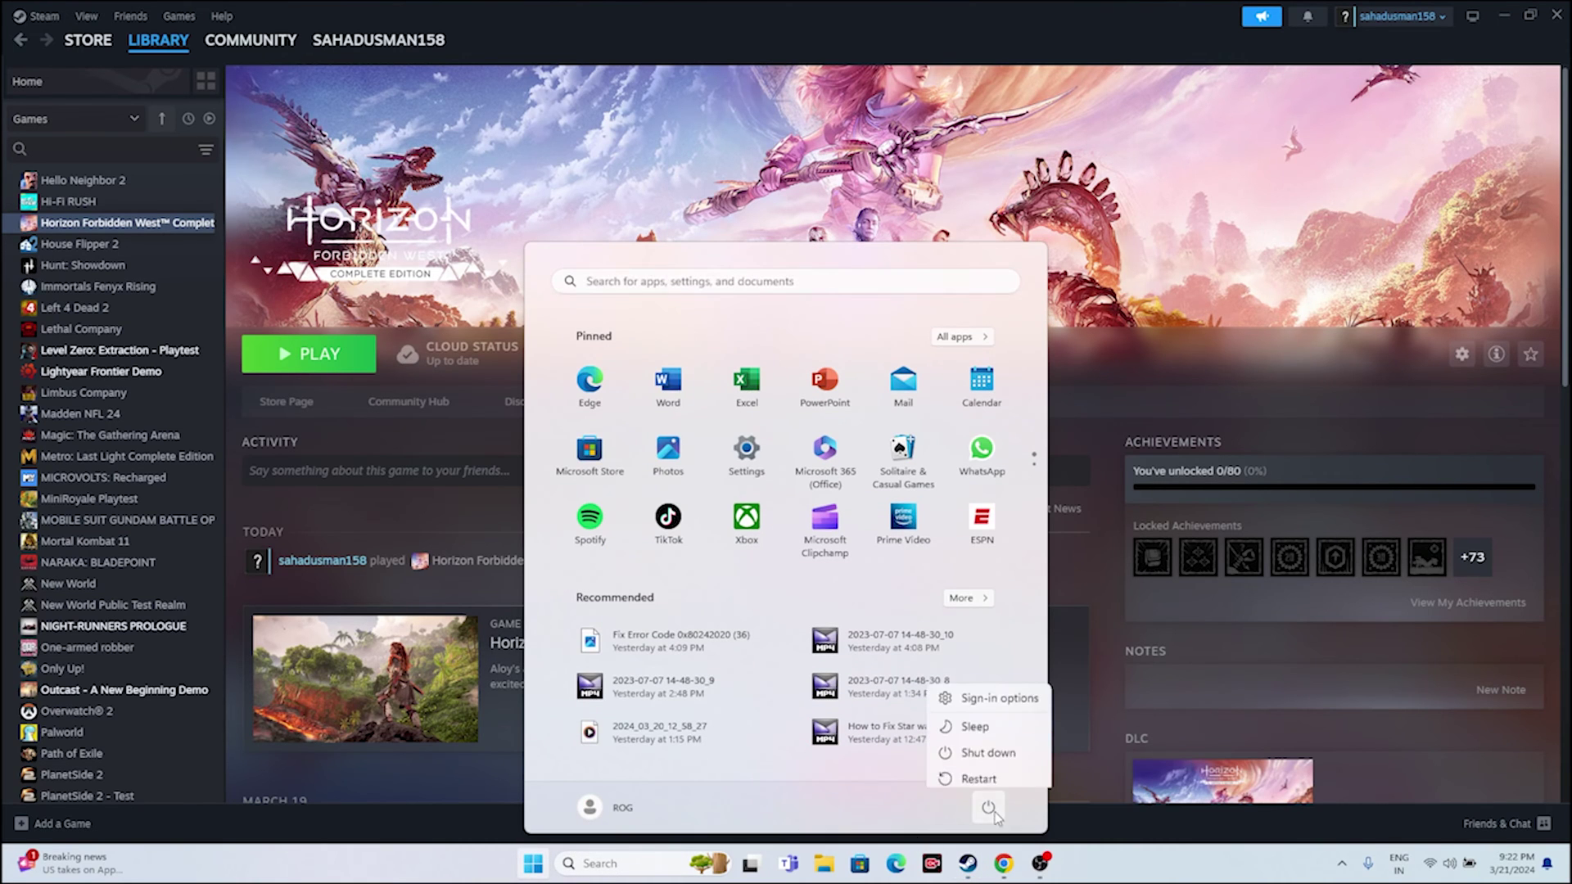
pyautogui.click(1091, 873)
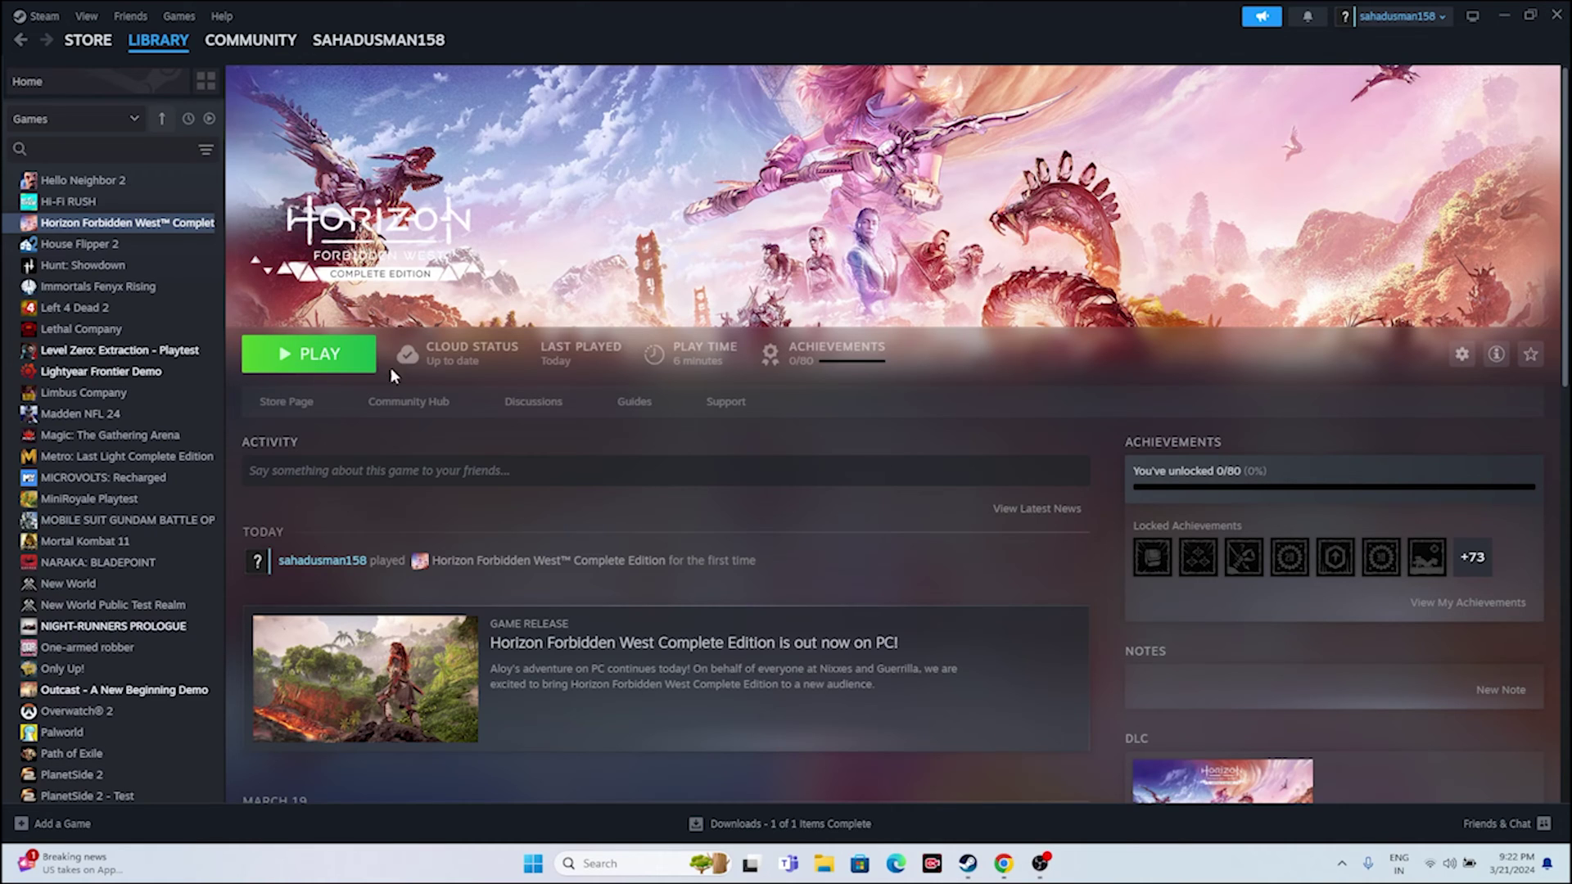
# Step: Close Steam and relaunch it from the desktop
pyautogui.click(1556, 15)
pyautogui.click(843, 211)
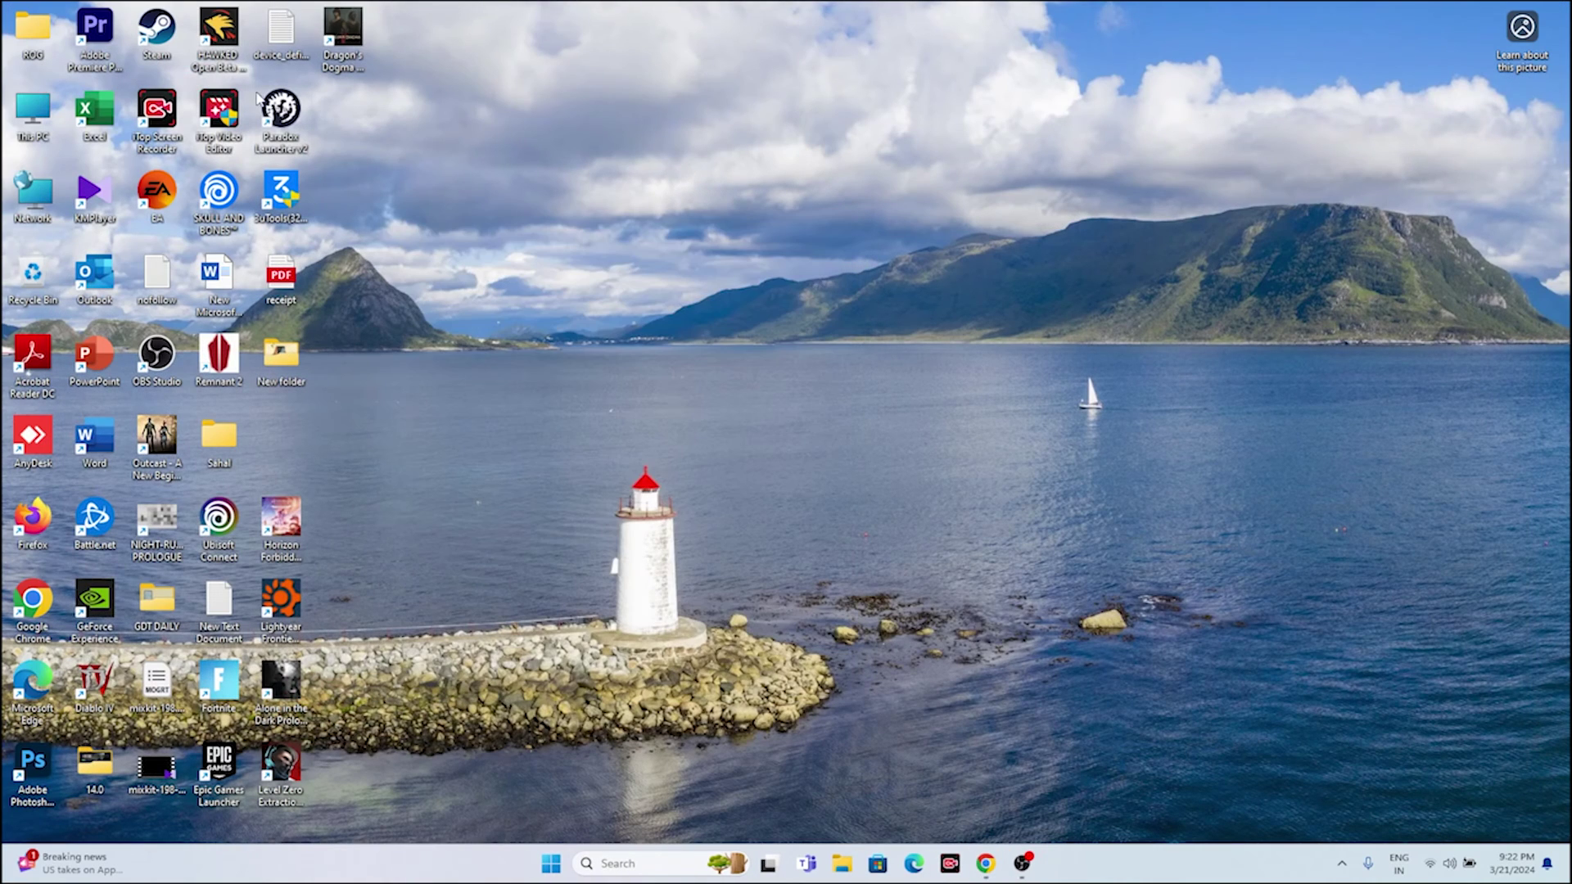
pyautogui.doubleClick(158, 41)
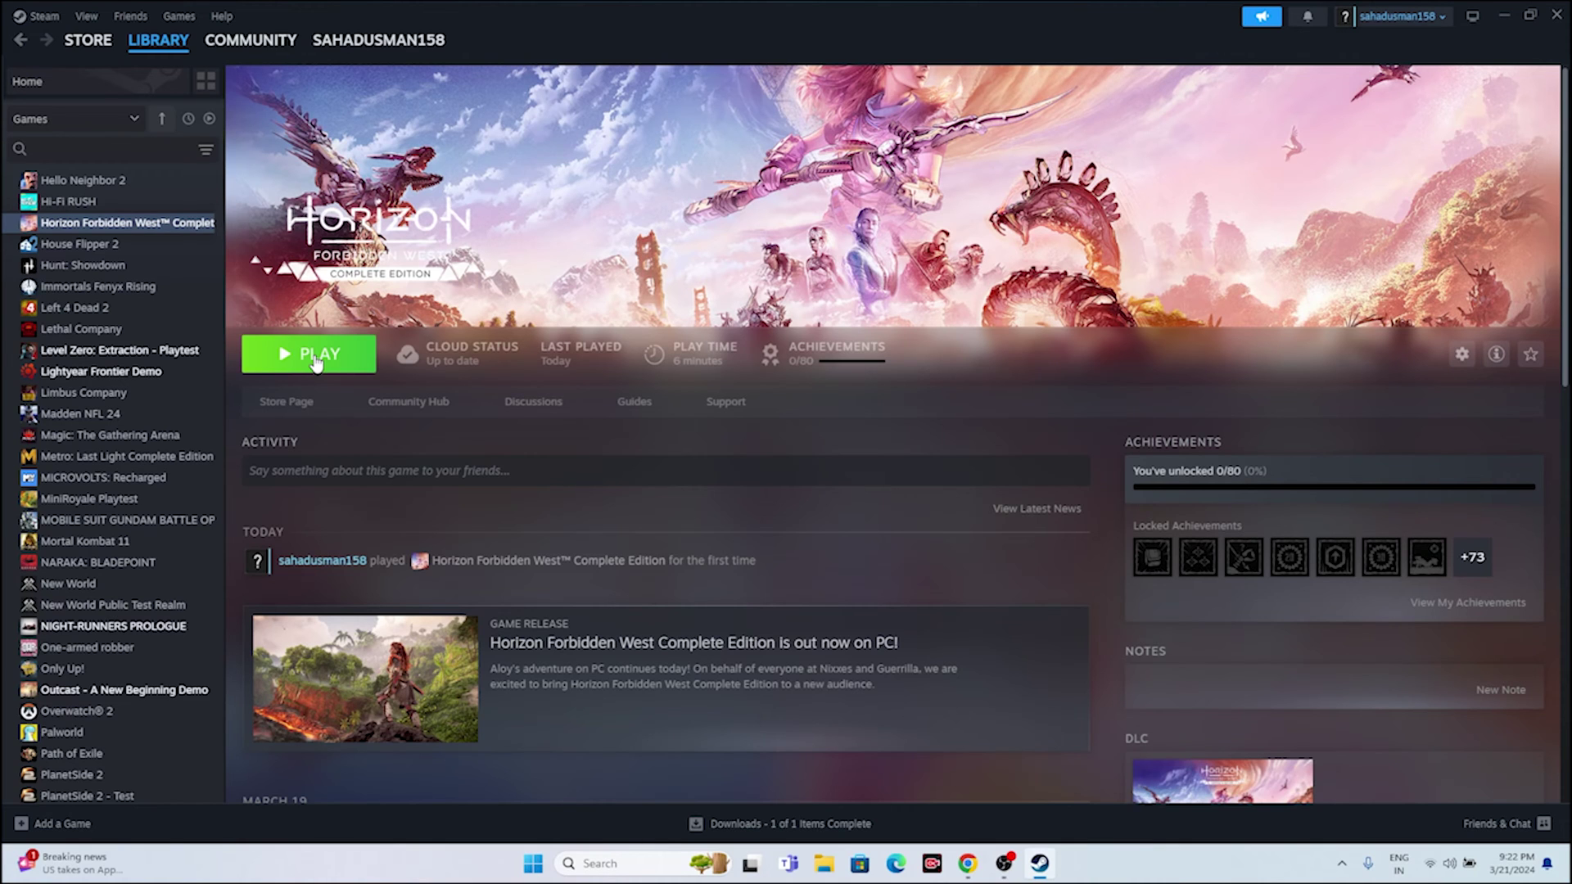
# Step: Browse to the Horizon Forbidden West Complete Edition install folder from its Steam properties, locate the HorizonForbiddenWest application, and close both windows
pyautogui.rightClick(69, 226)
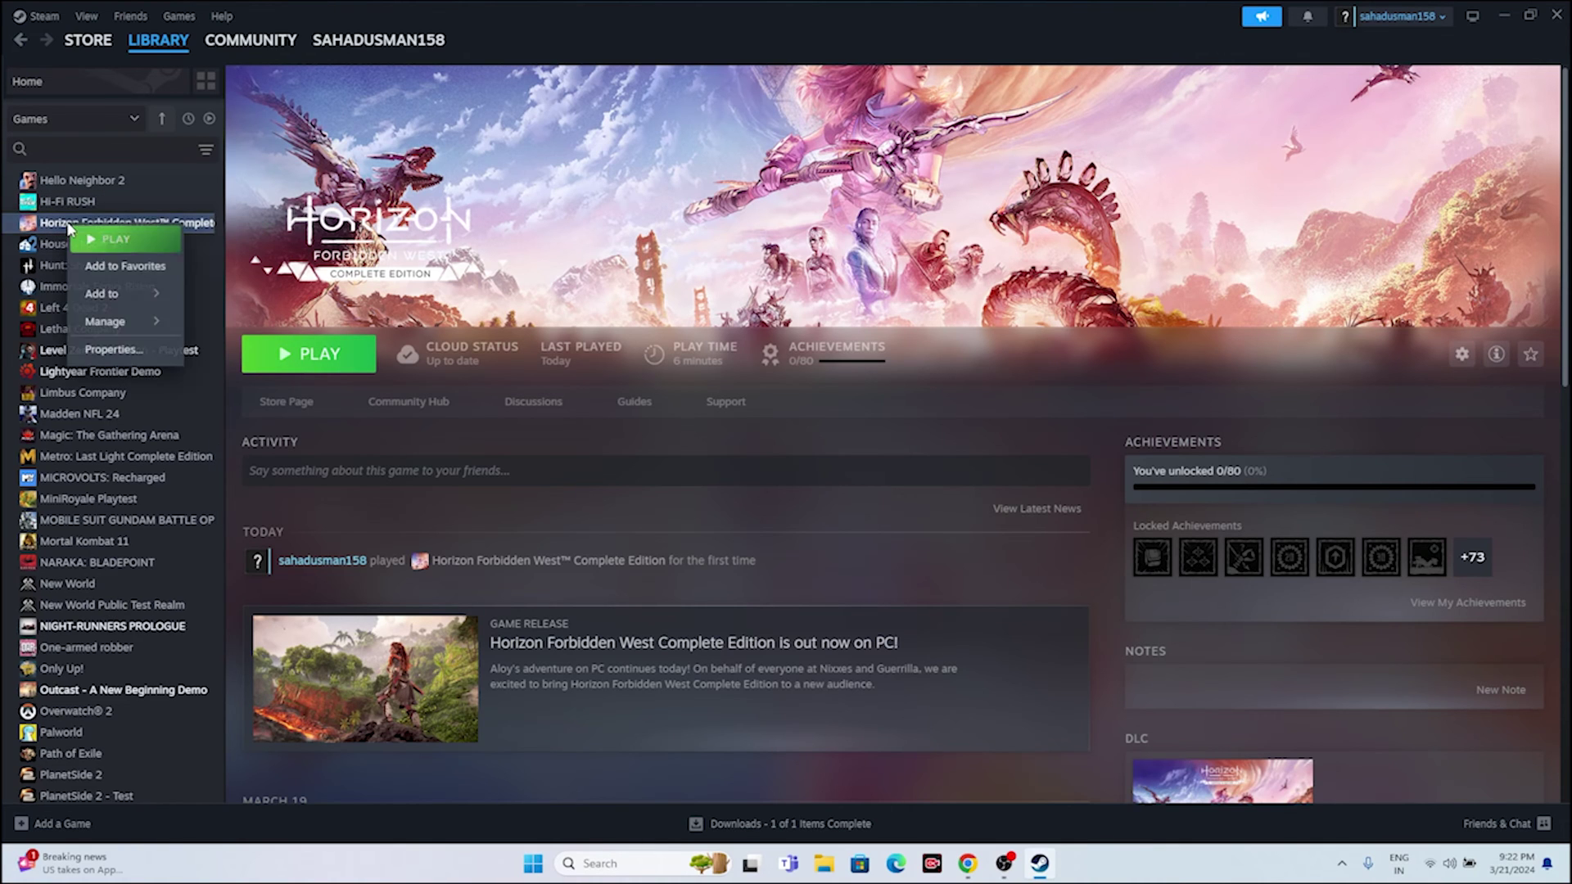
pyautogui.click(110, 350)
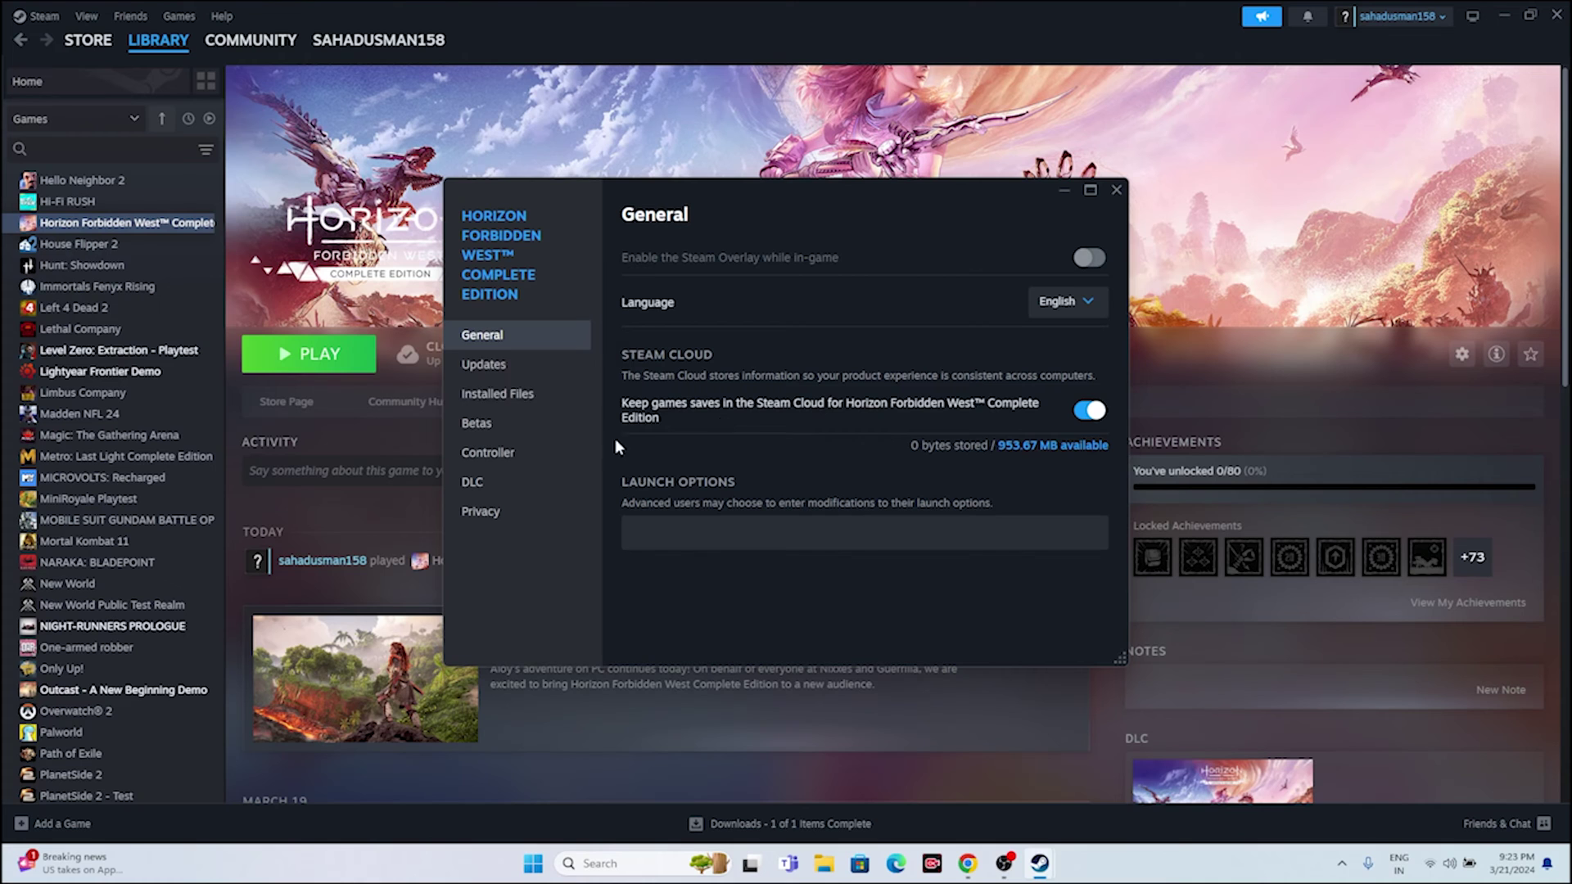
pyautogui.click(573, 396)
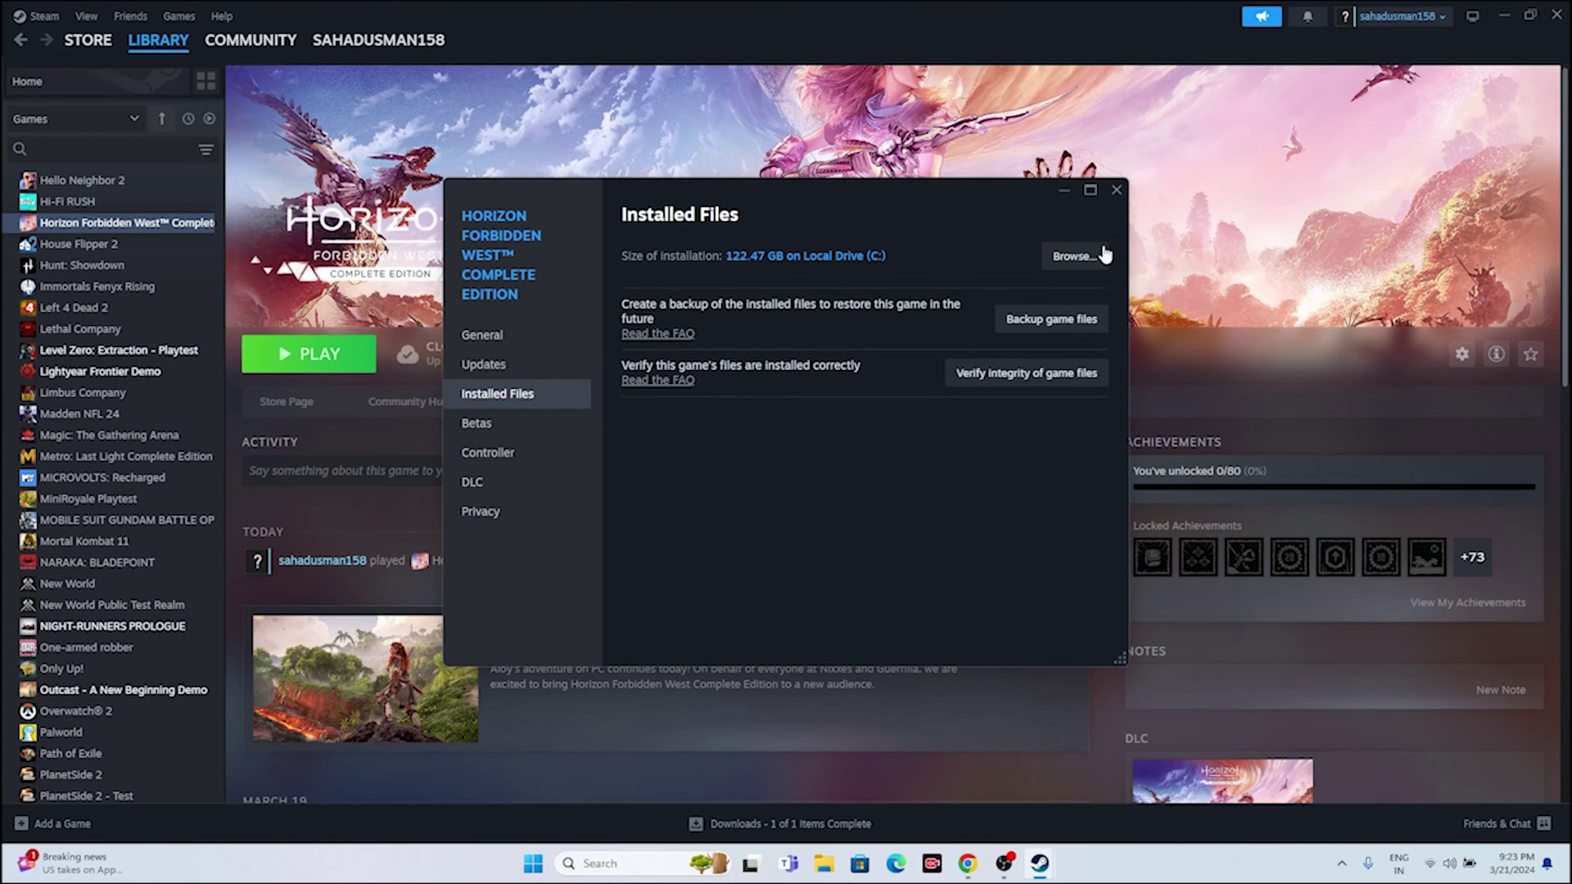
pyautogui.click(1075, 259)
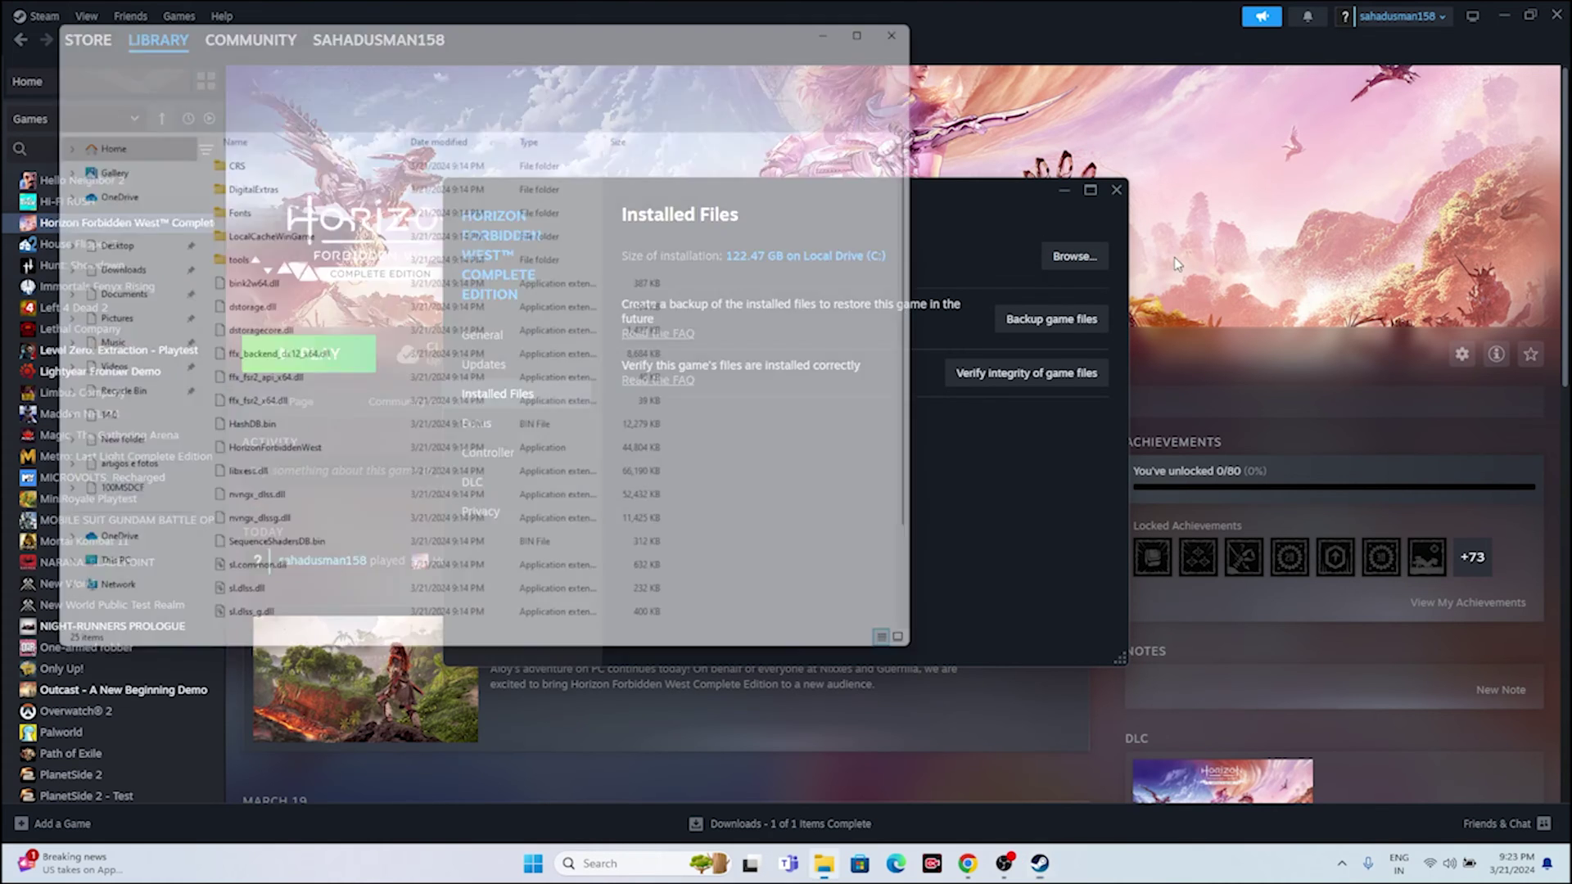
pyautogui.click(890, 14)
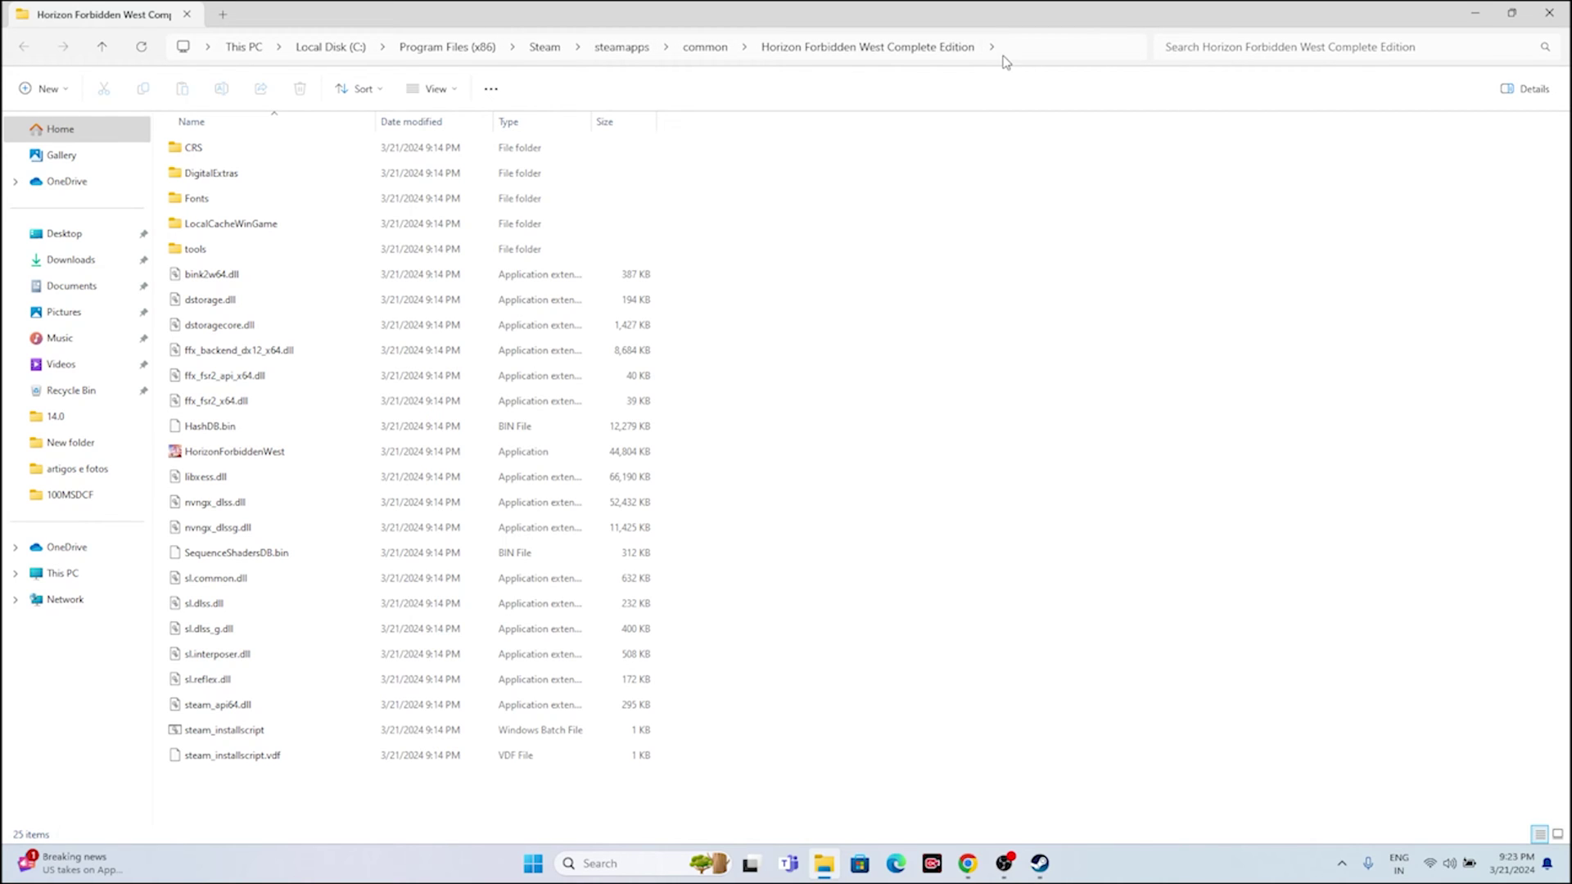
pyautogui.click(329, 455)
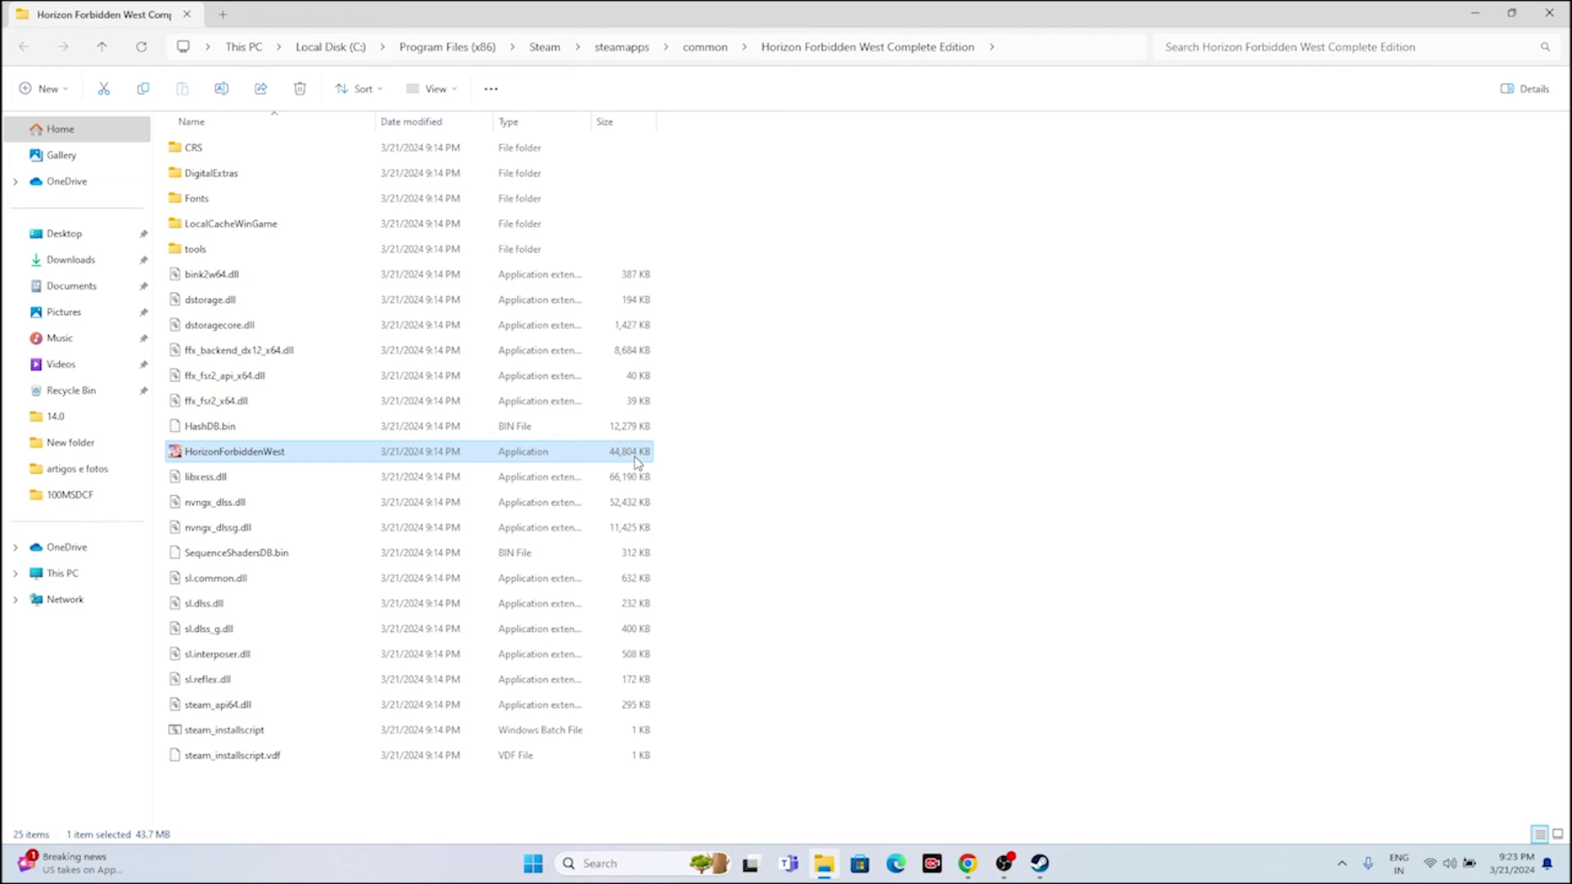
pyautogui.click(1549, 12)
pyautogui.click(1115, 189)
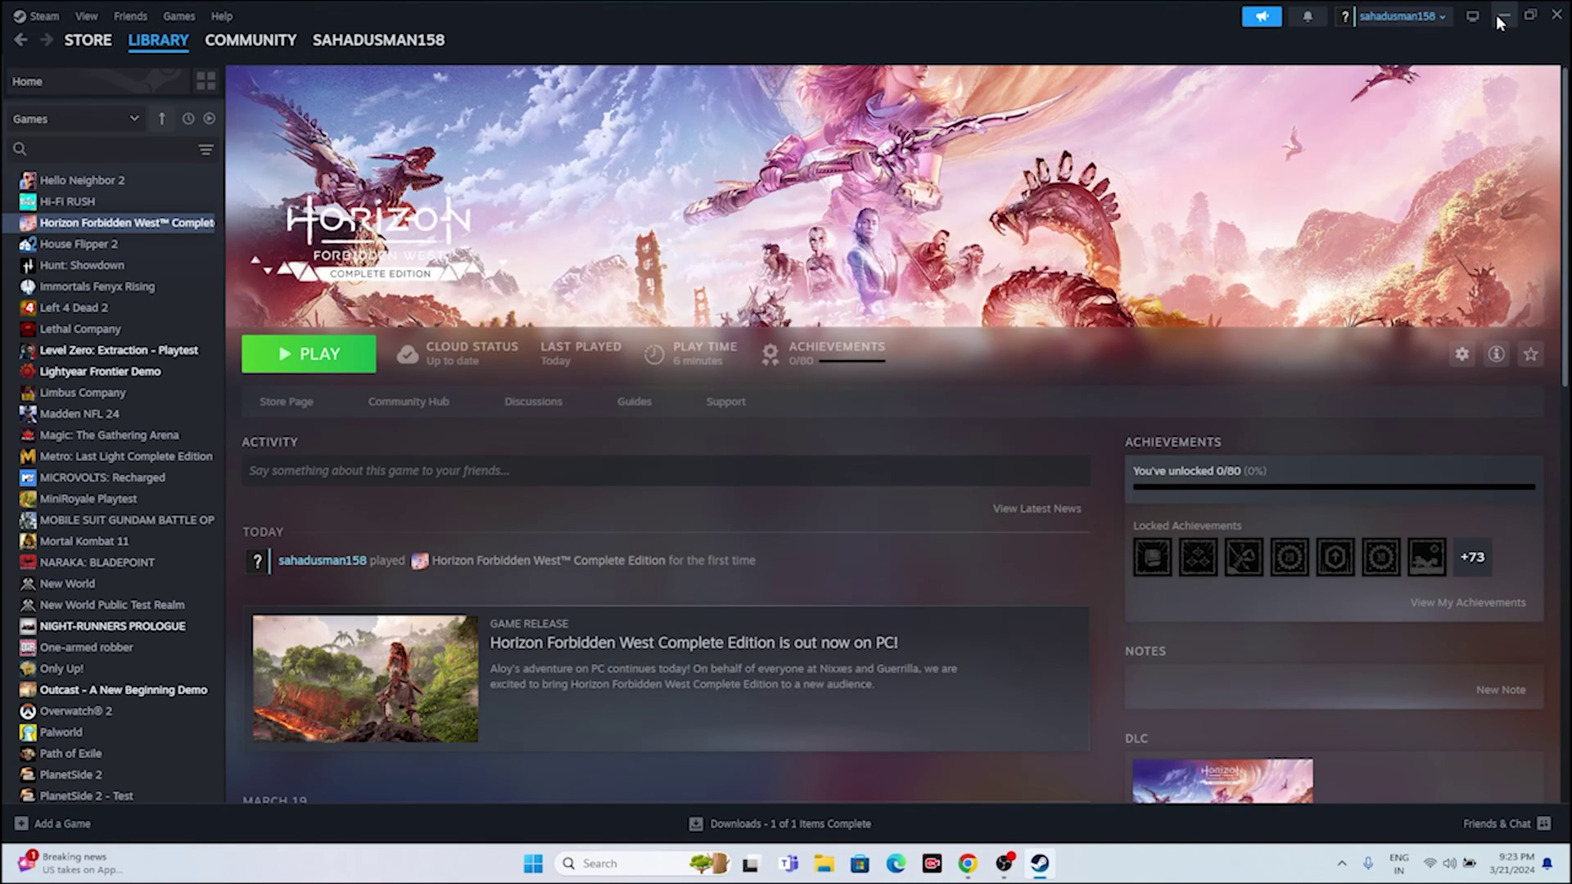
# Step: Minimize Steam and open the Program Files (x86) folder on Local Disk (C:) in File Explorer
pyautogui.click(1502, 14)
pyautogui.click(823, 863)
pyautogui.click(11, 579)
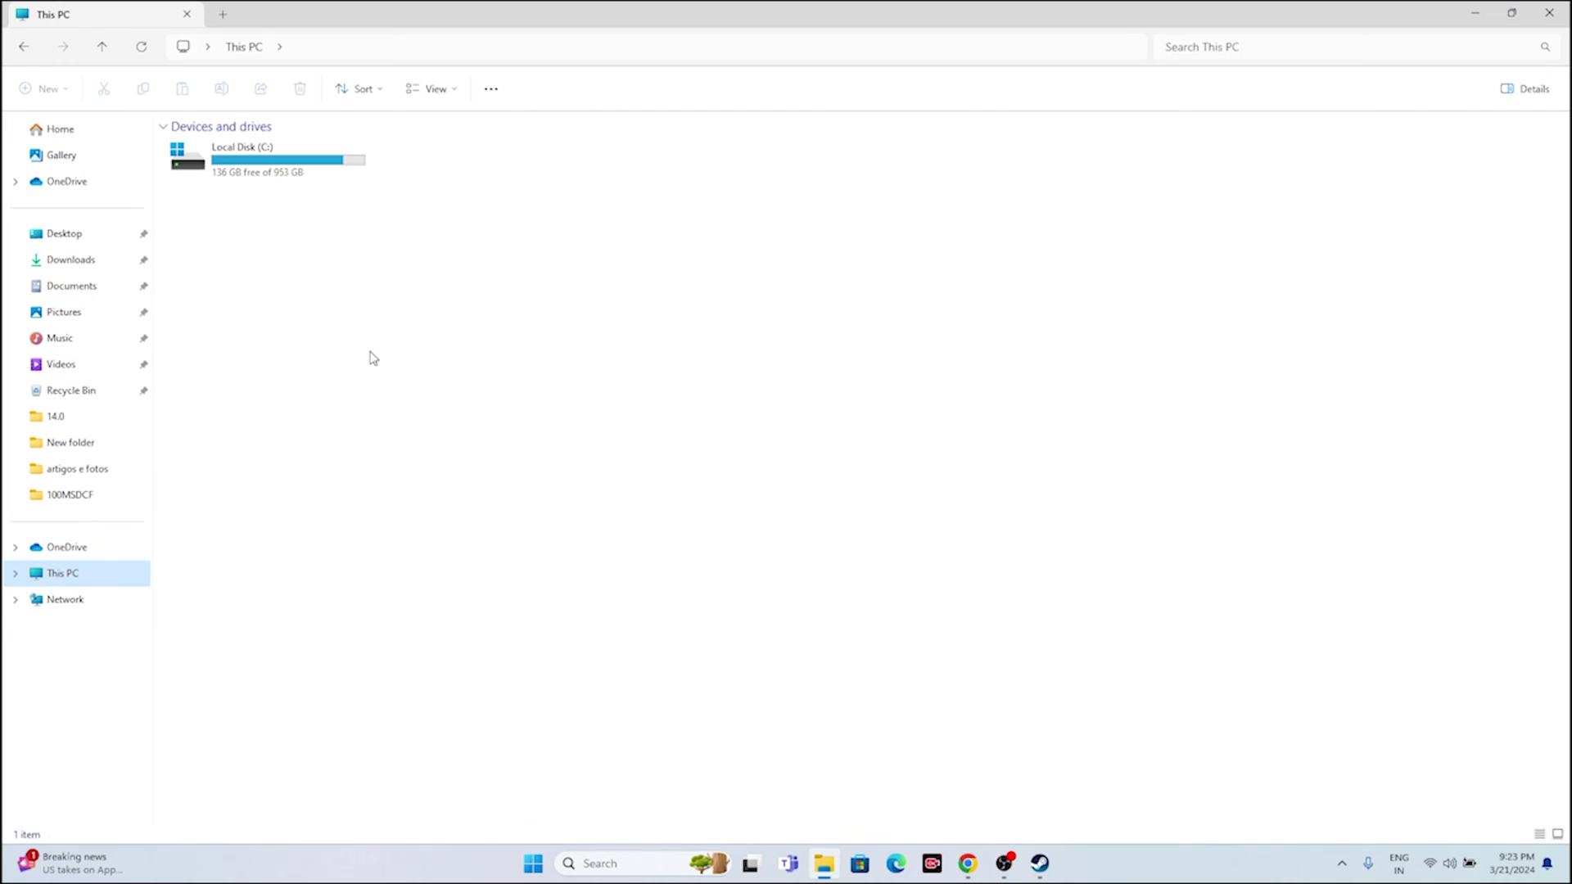
pyautogui.click(281, 179)
pyautogui.doubleClick(281, 178)
pyautogui.doubleClick(258, 301)
# Step: Open the Horizon Forbidden West Complete Edition folder inside Steam\steamapps\common
pyautogui.scroll(-2, 287, 479)
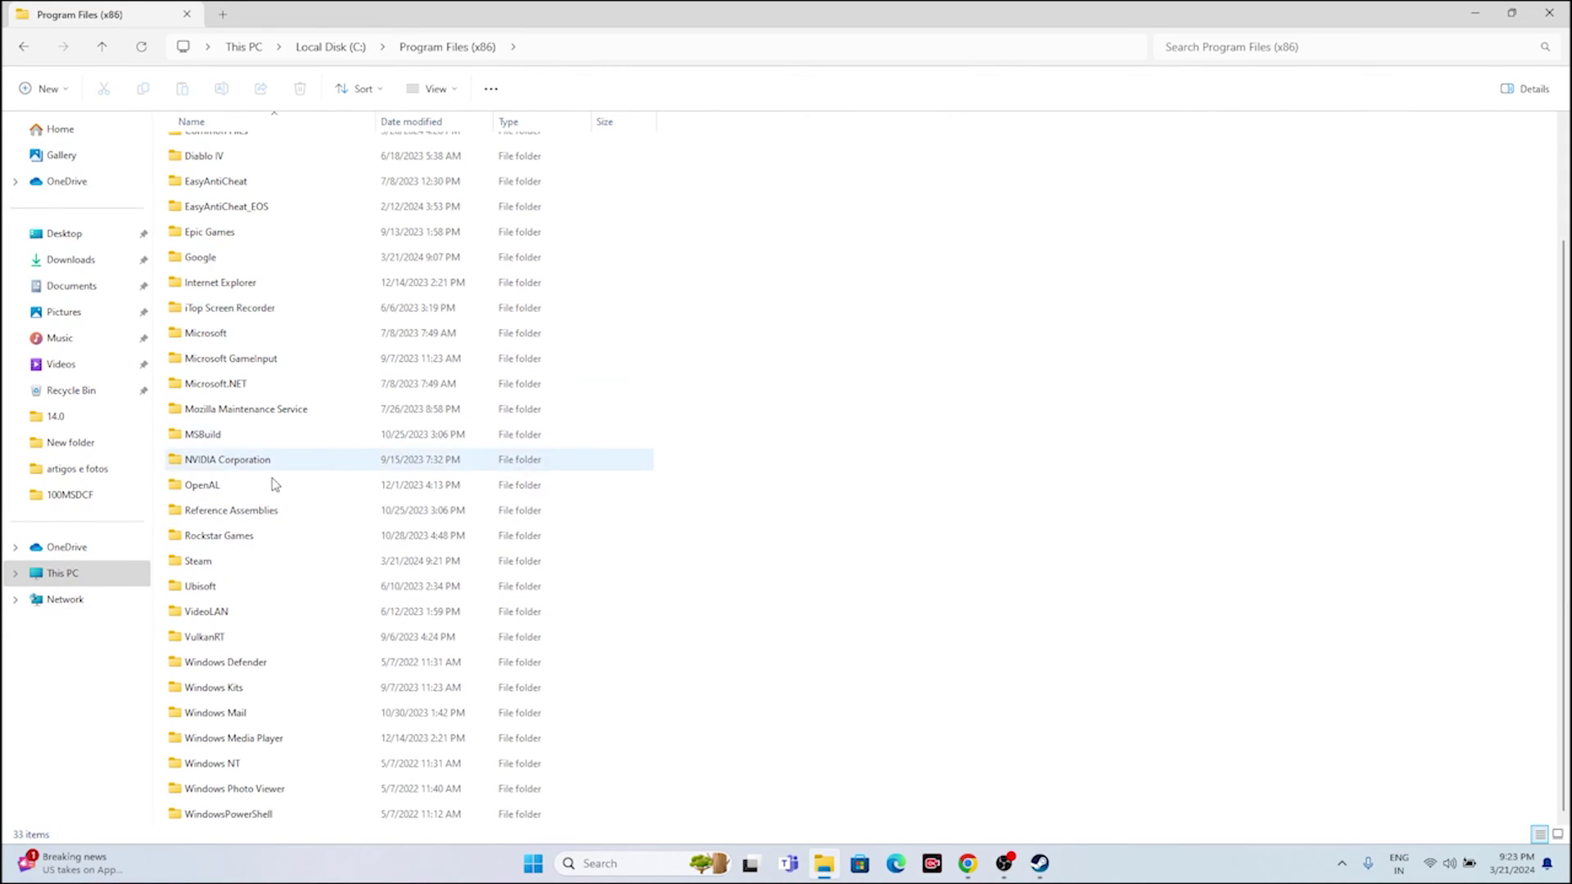
pyautogui.doubleClick(234, 564)
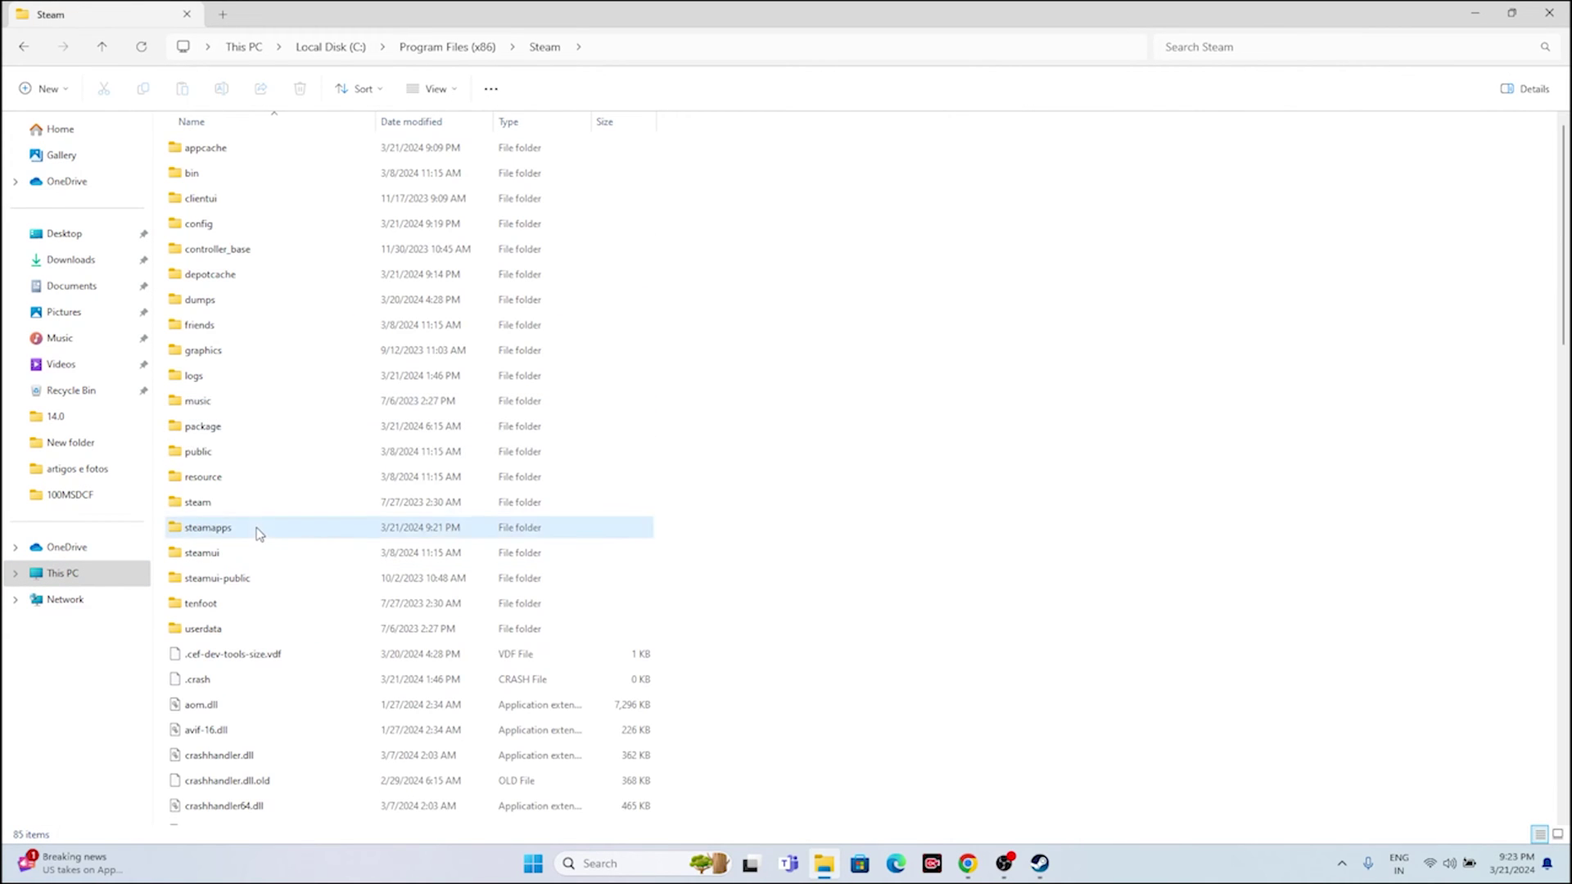
pyautogui.doubleClick(256, 530)
pyautogui.doubleClick(237, 152)
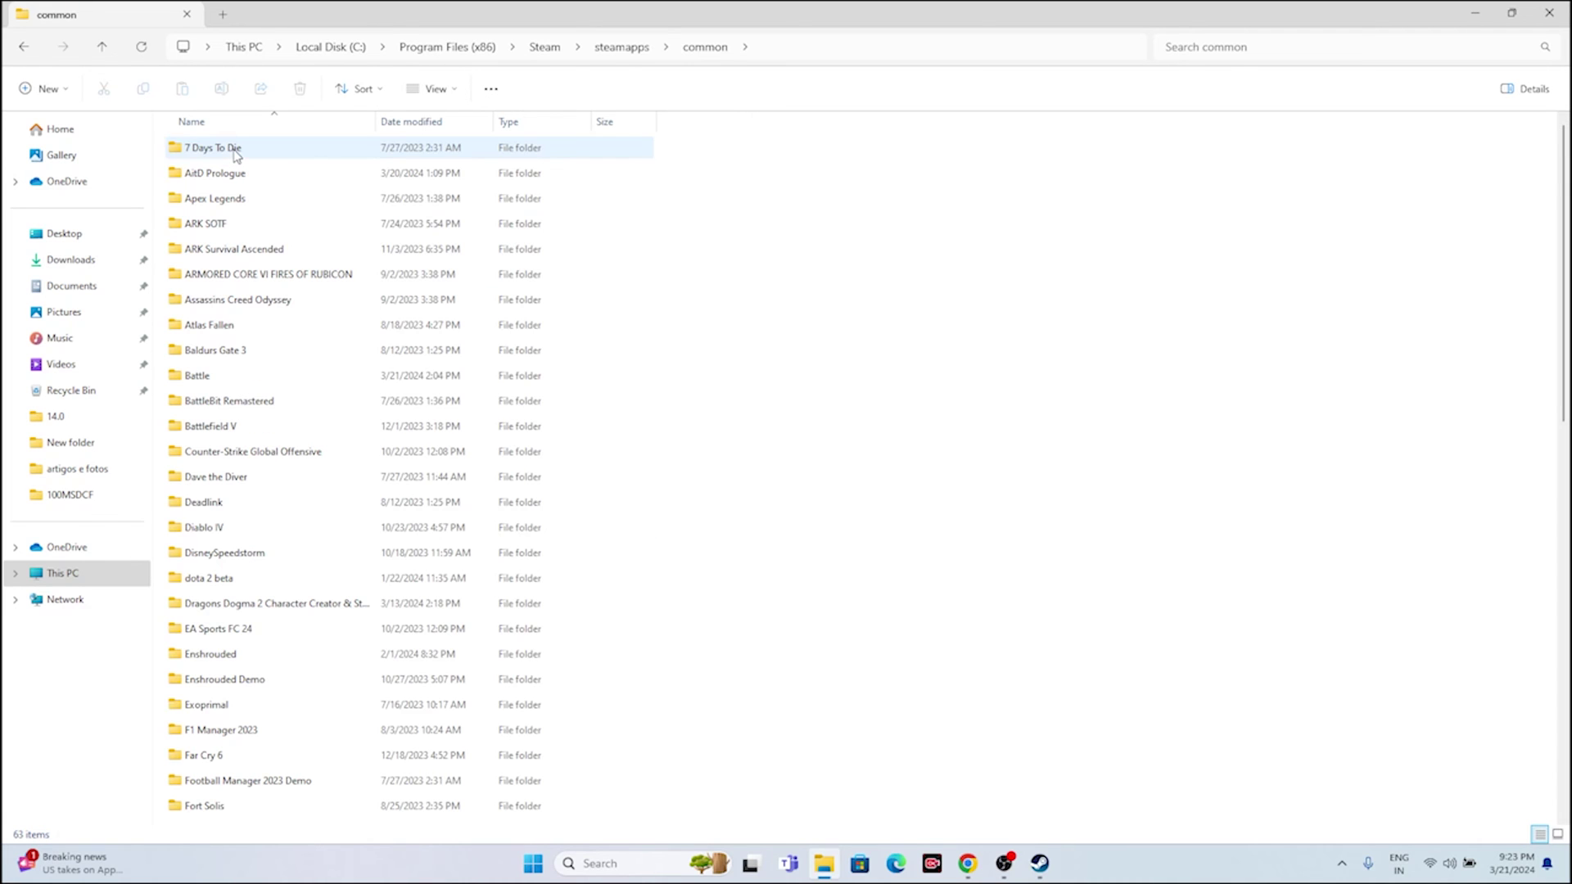
pyautogui.scroll(-5, 264, 403)
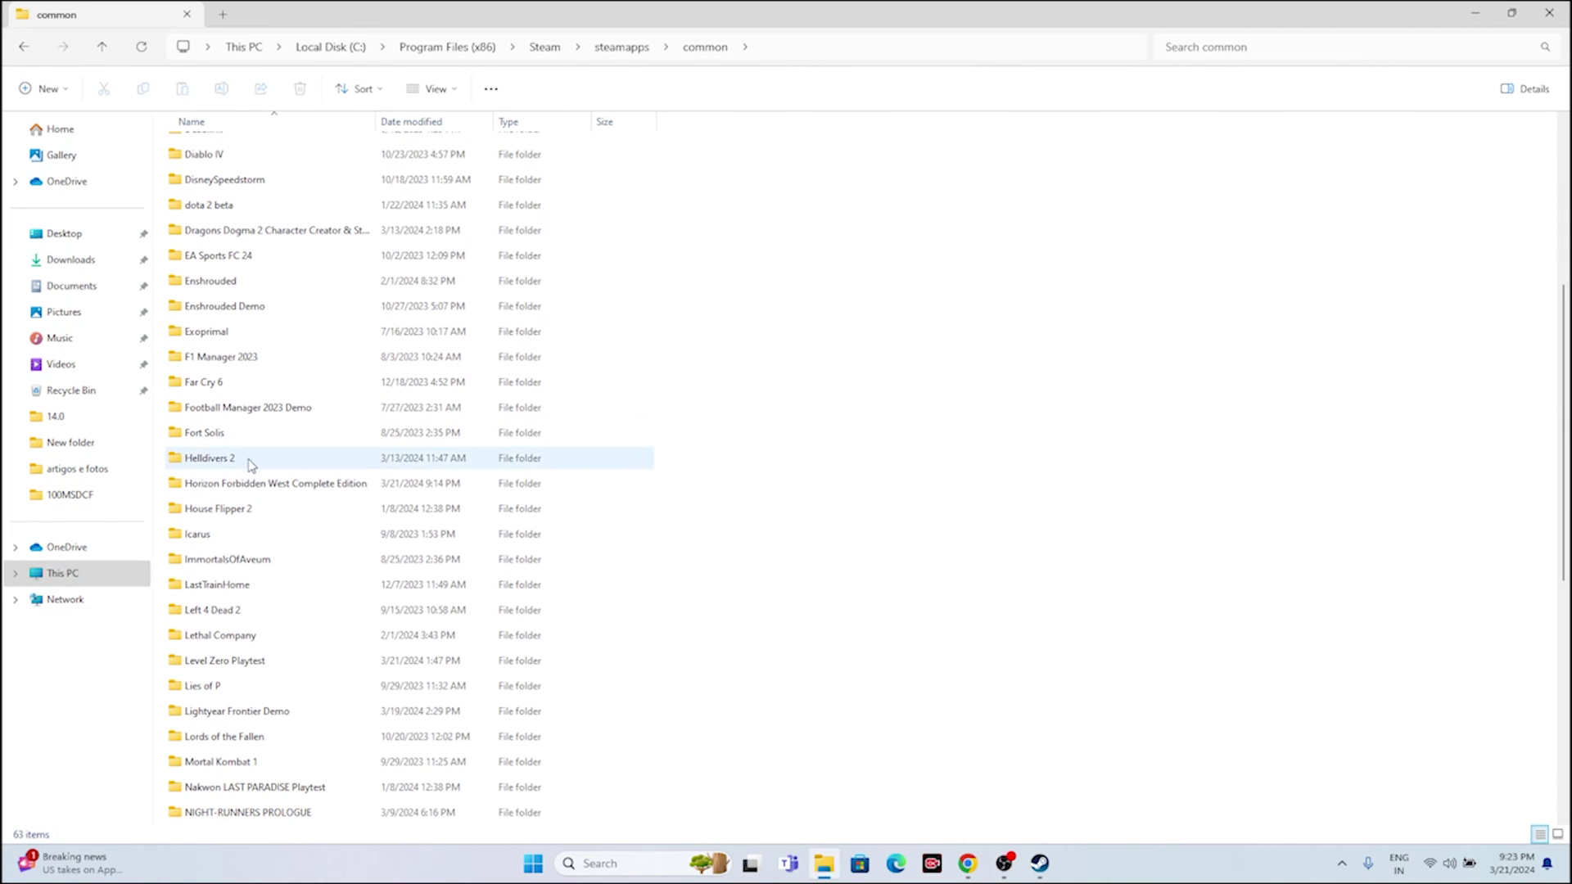
pyautogui.doubleClick(348, 486)
# Step: Open the HorizonForbiddenWest application's properties and turn on compatibility mode for it
pyautogui.click(270, 453)
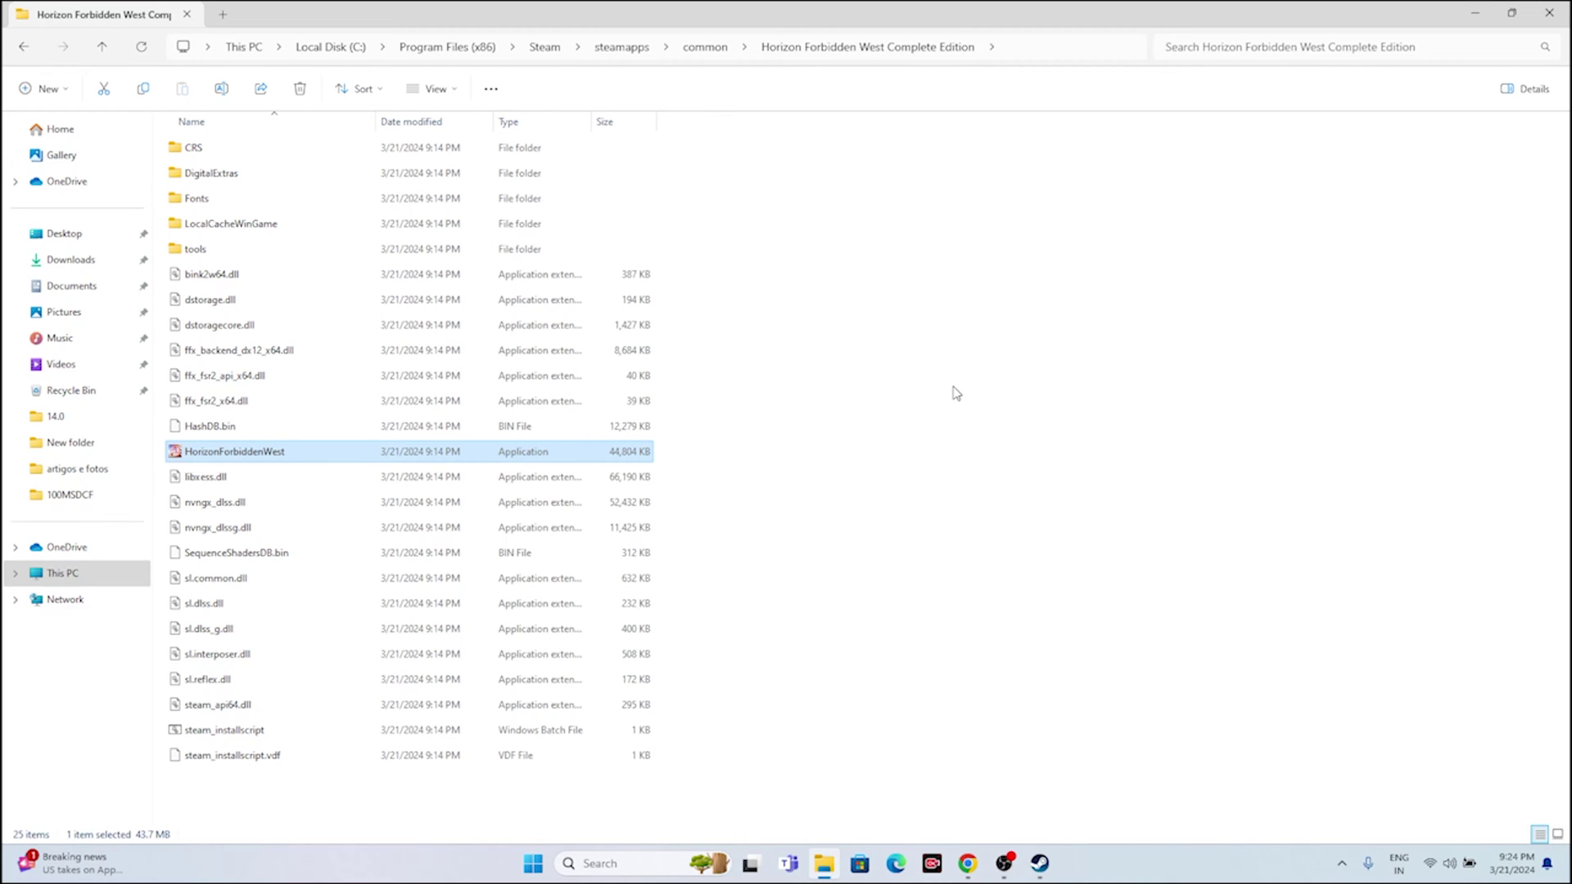
pyautogui.rightClick(295, 454)
pyautogui.click(352, 757)
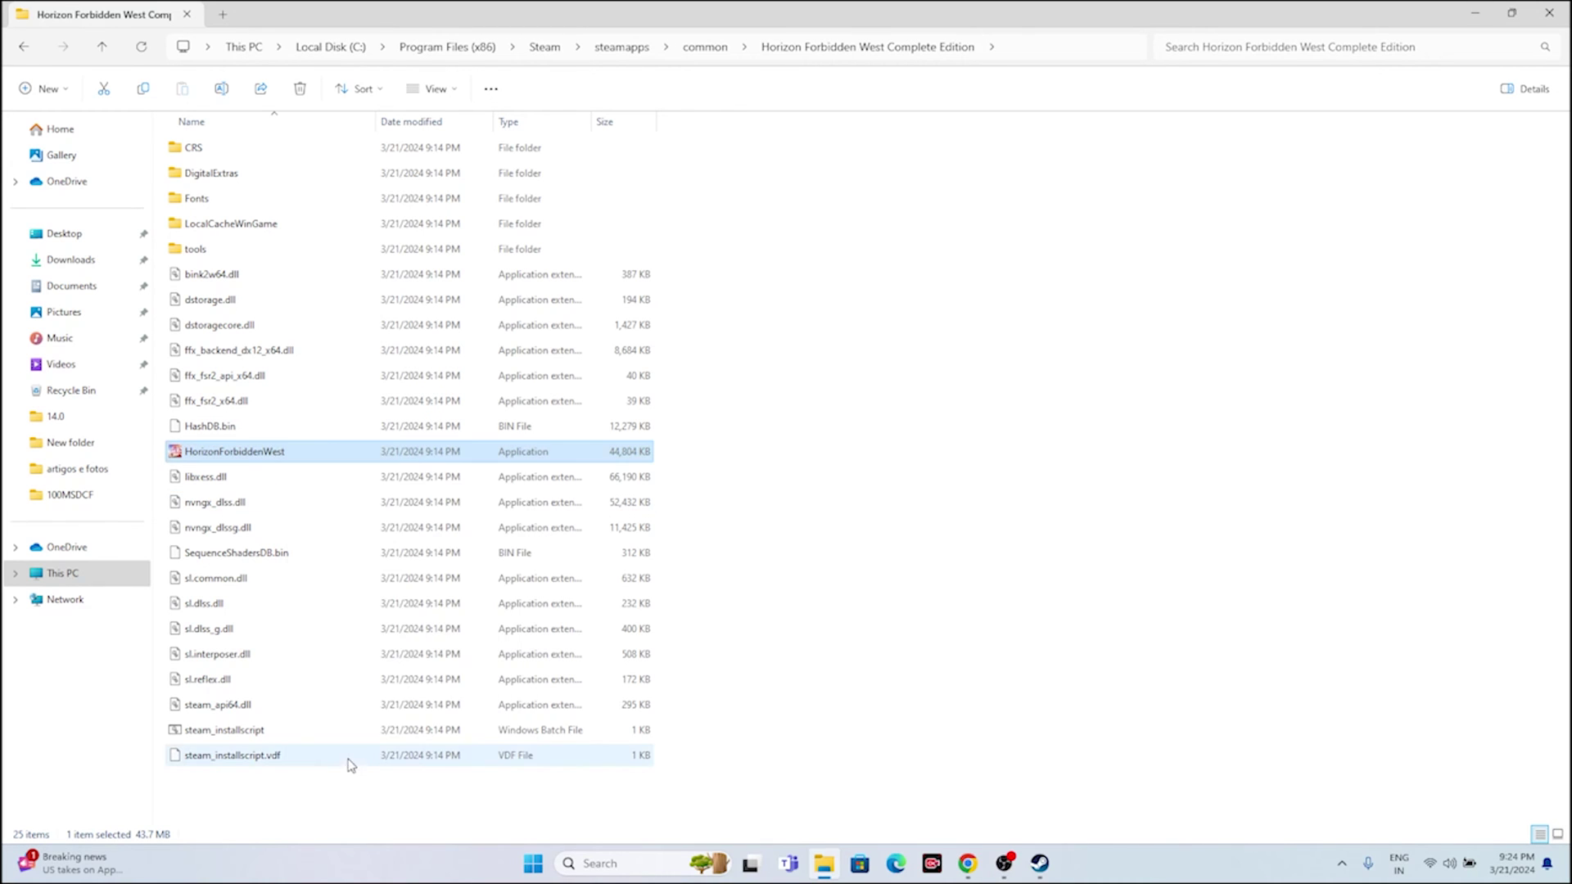
pyautogui.click(348, 443)
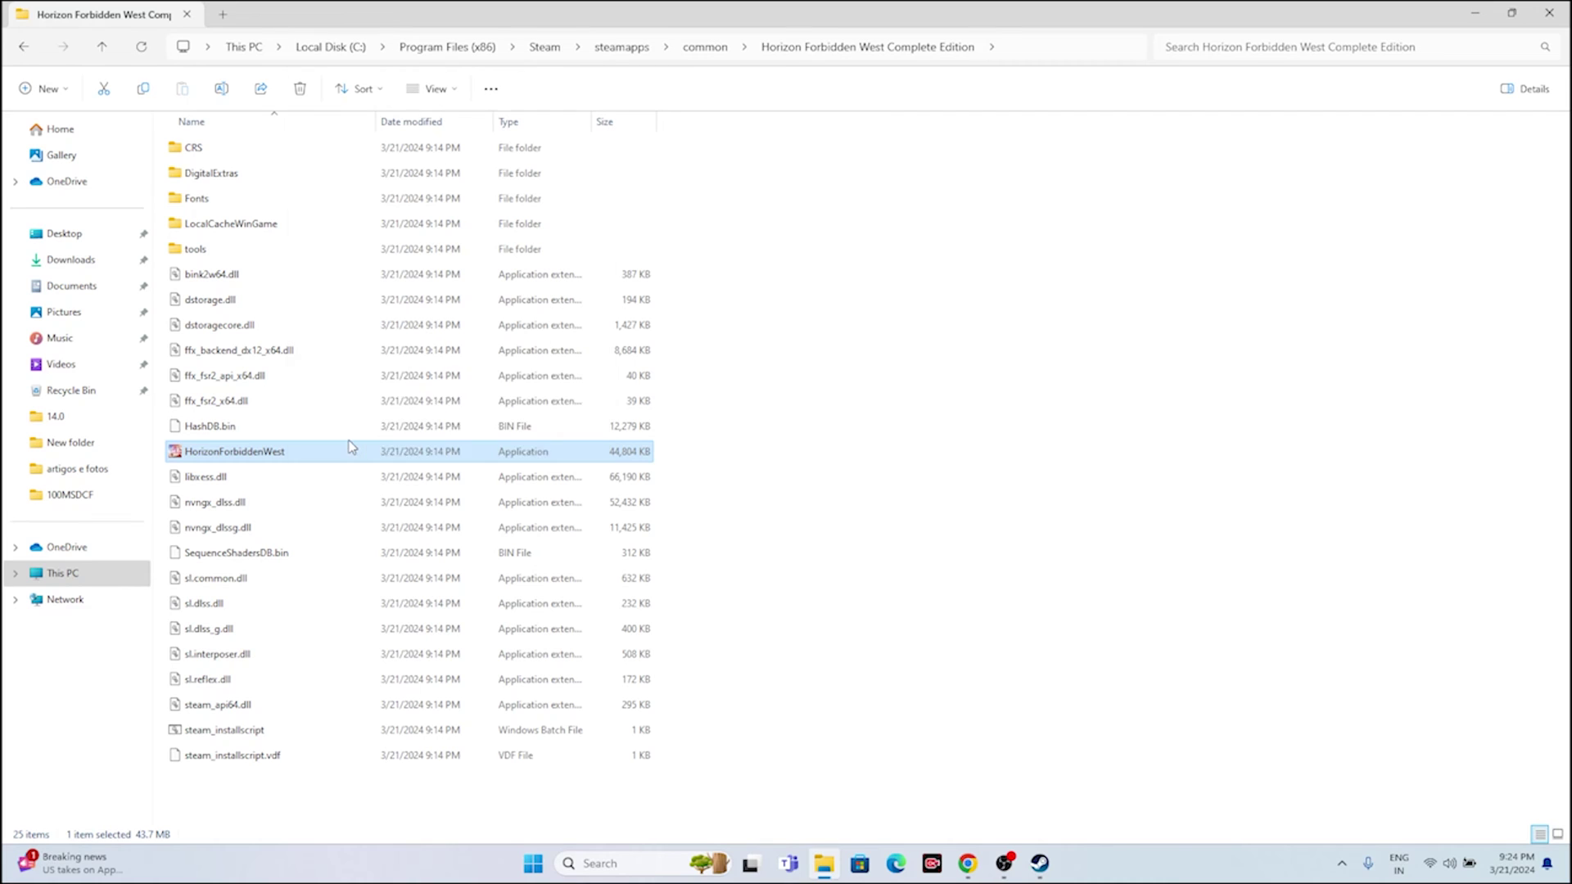
pyautogui.click(419, 430)
pyautogui.click(329, 537)
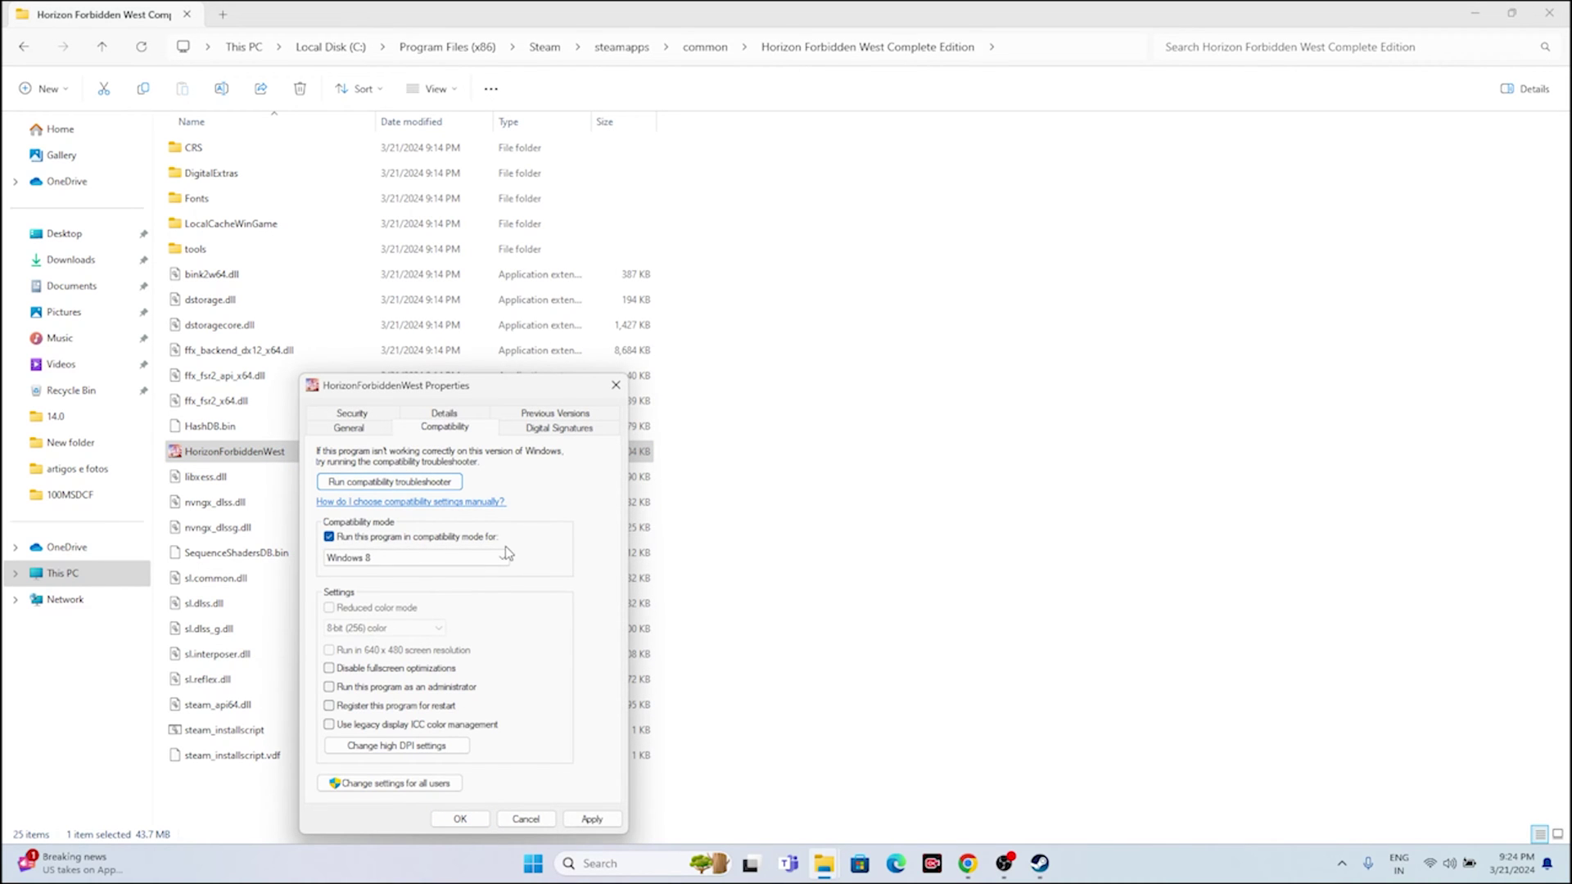
# Step: Try Windows 7 as the compatibility mode, set it to Windows 8 instead, and apply the change
pyautogui.click(407, 559)
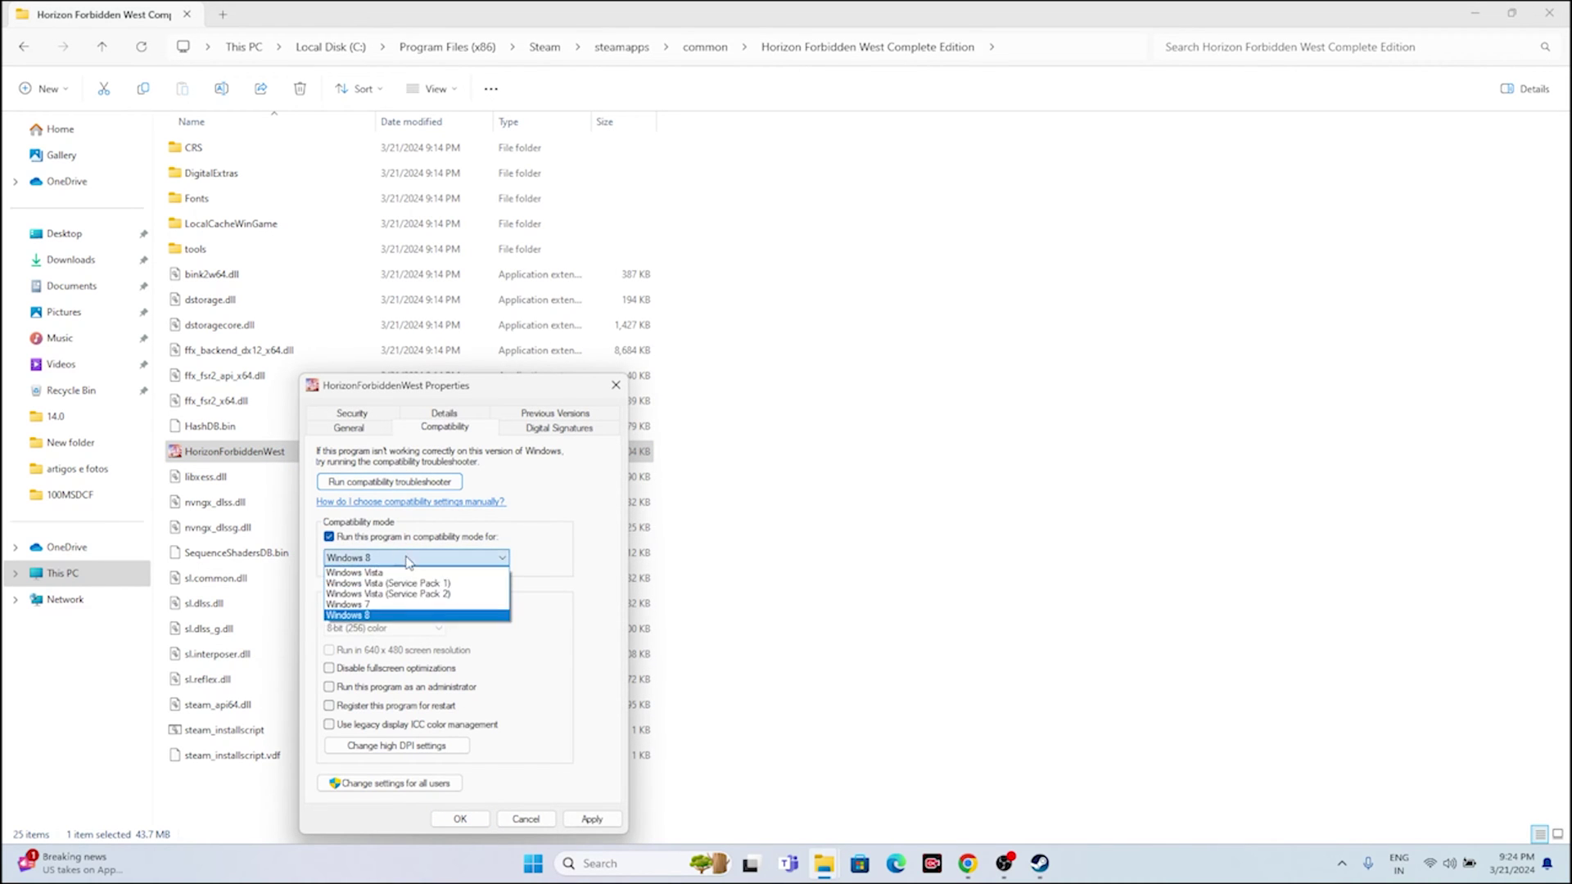
pyautogui.click(373, 605)
pyautogui.click(413, 557)
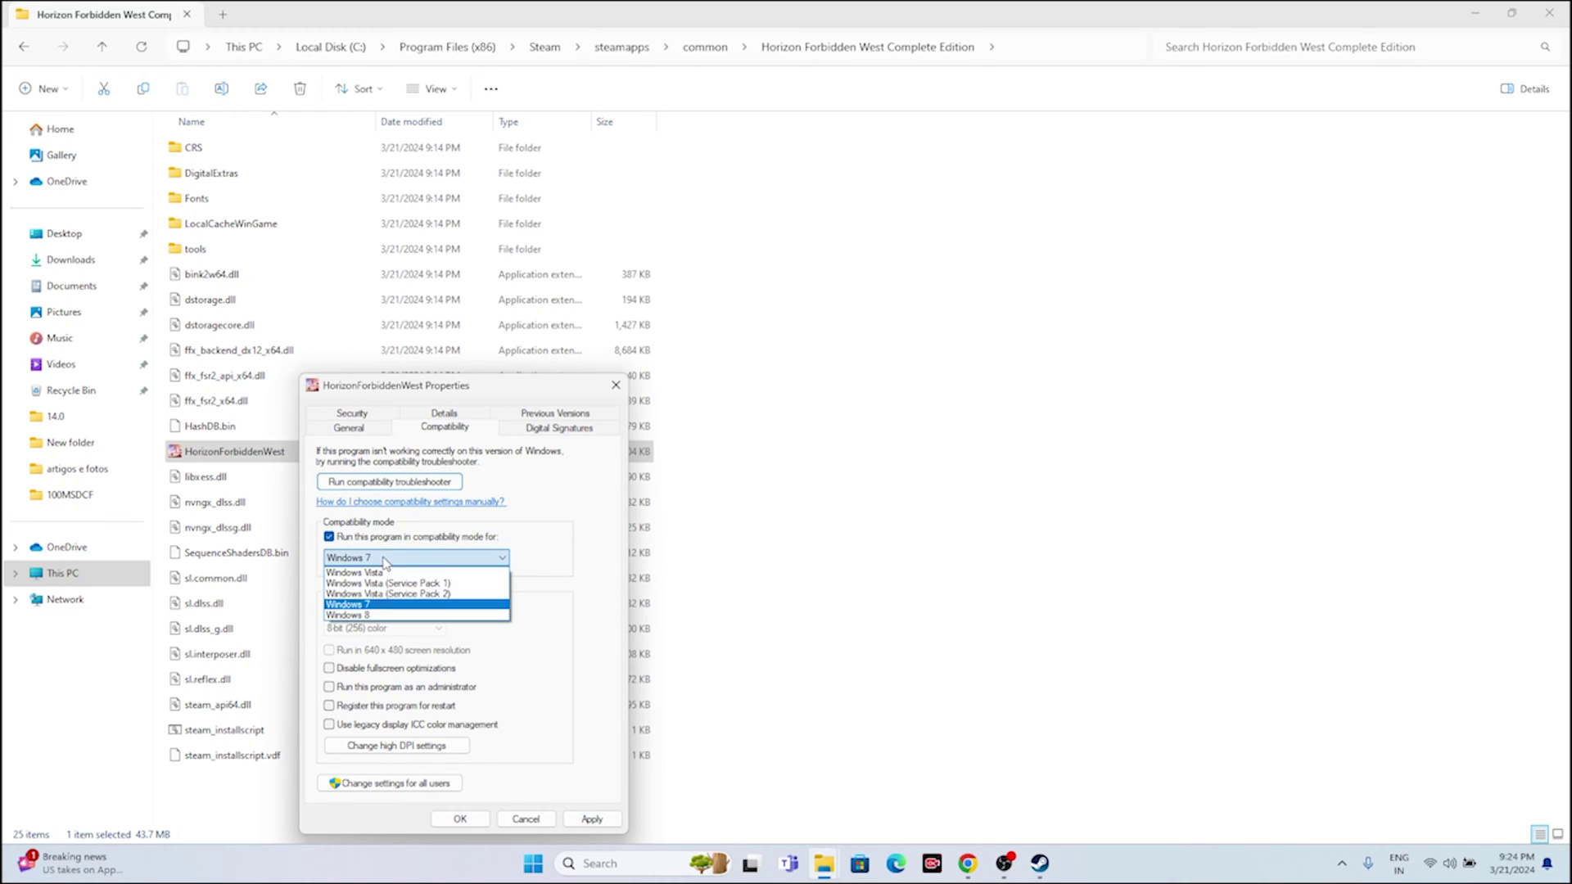
pyautogui.click(379, 618)
pyautogui.click(589, 819)
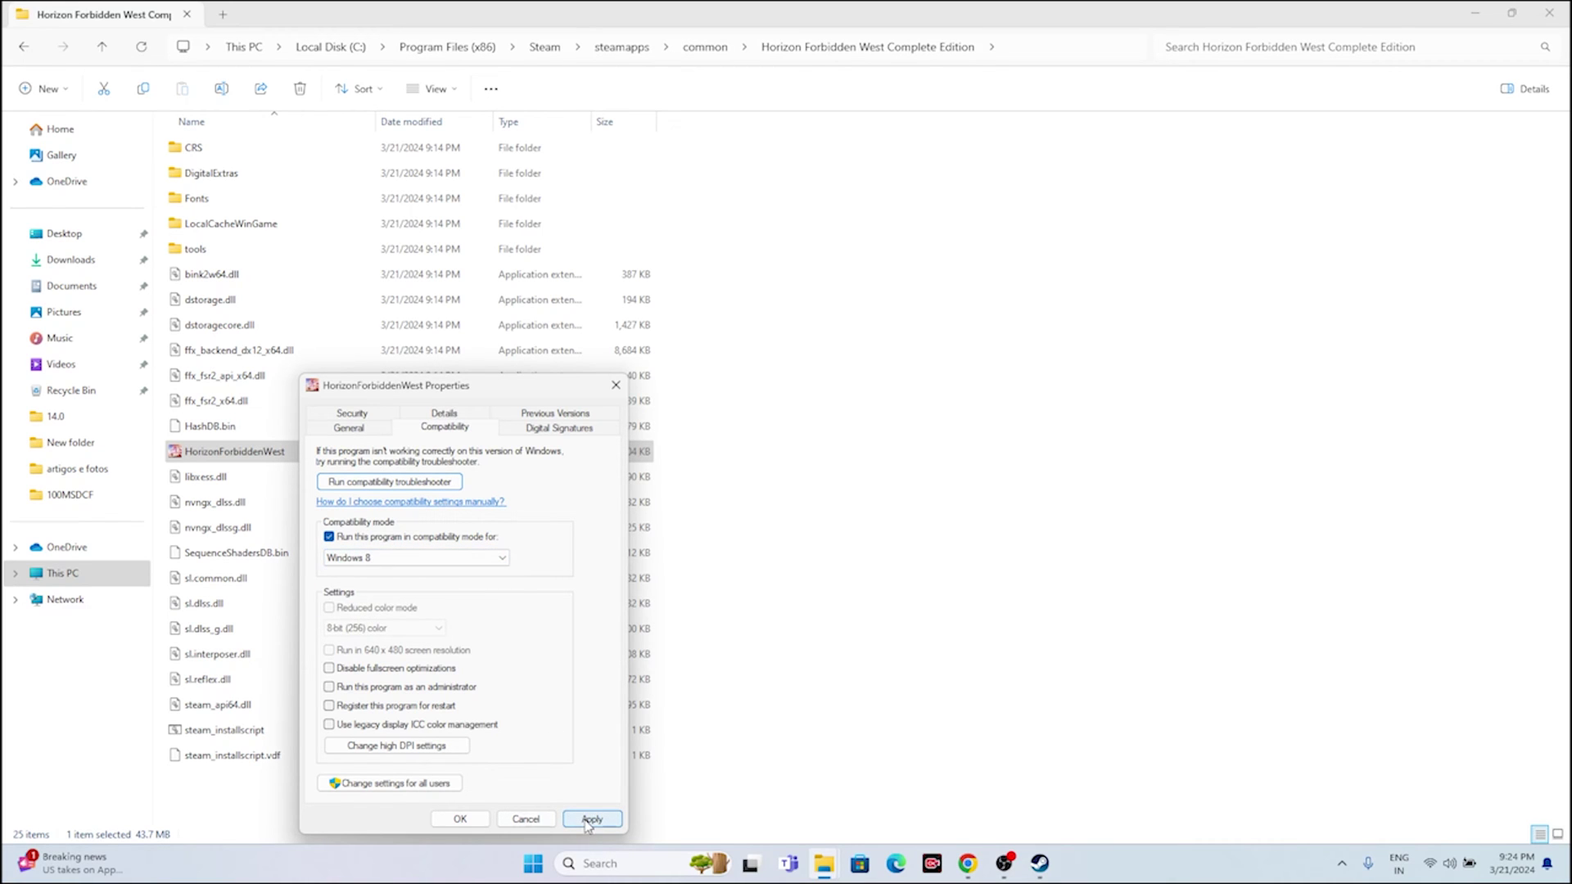
# Step: Set HorizonForbiddenWest to run as an administrator, confirm its properties, and close the game folder
pyautogui.click(330, 686)
pyautogui.click(591, 819)
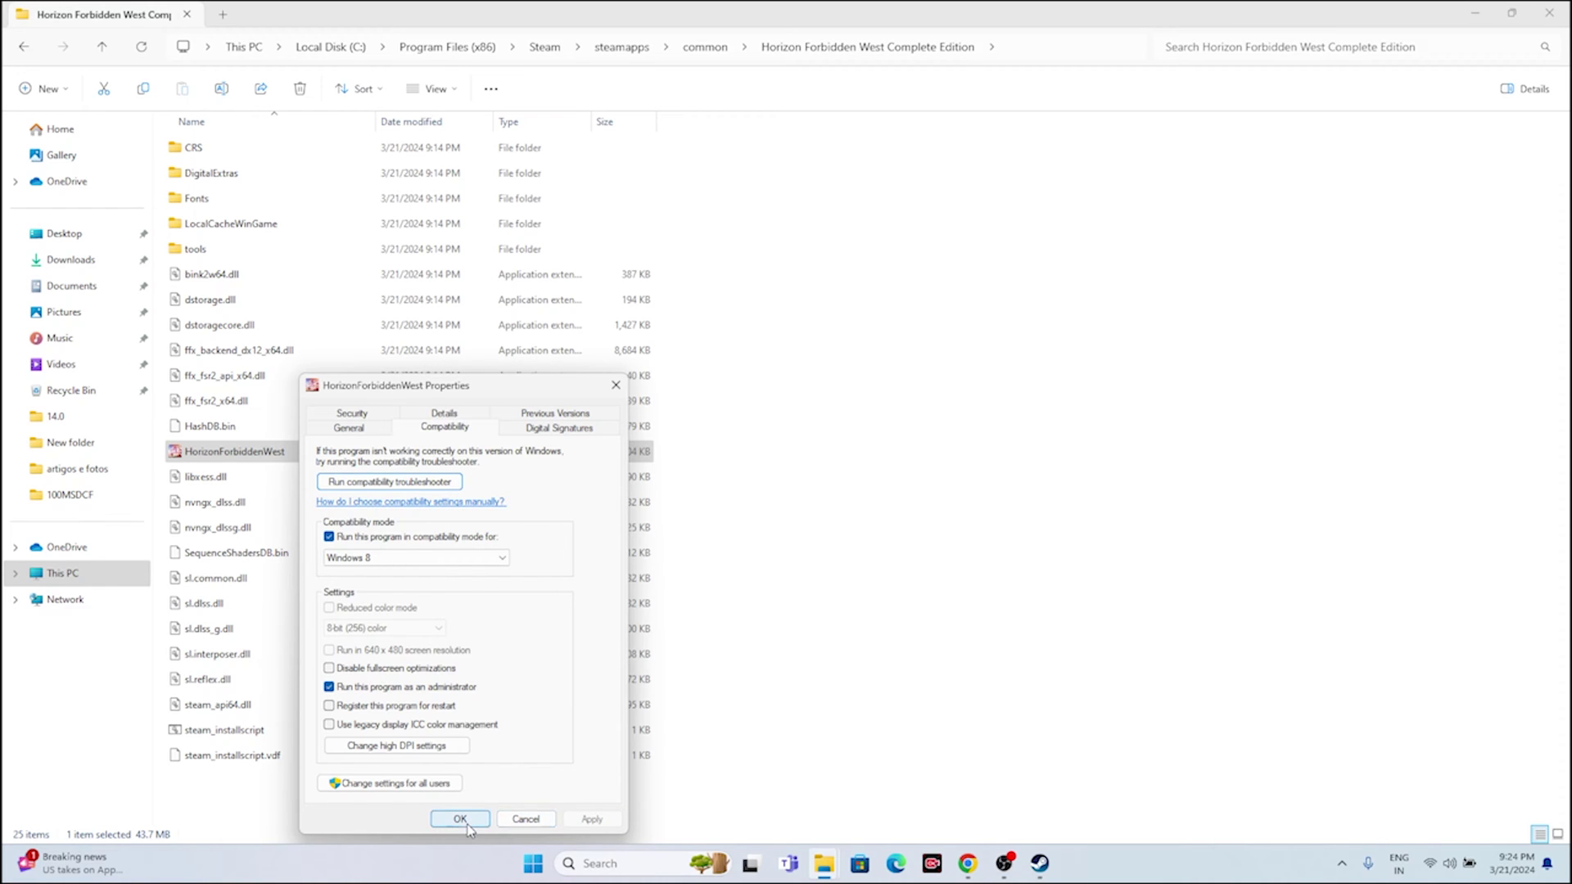
pyautogui.click(460, 818)
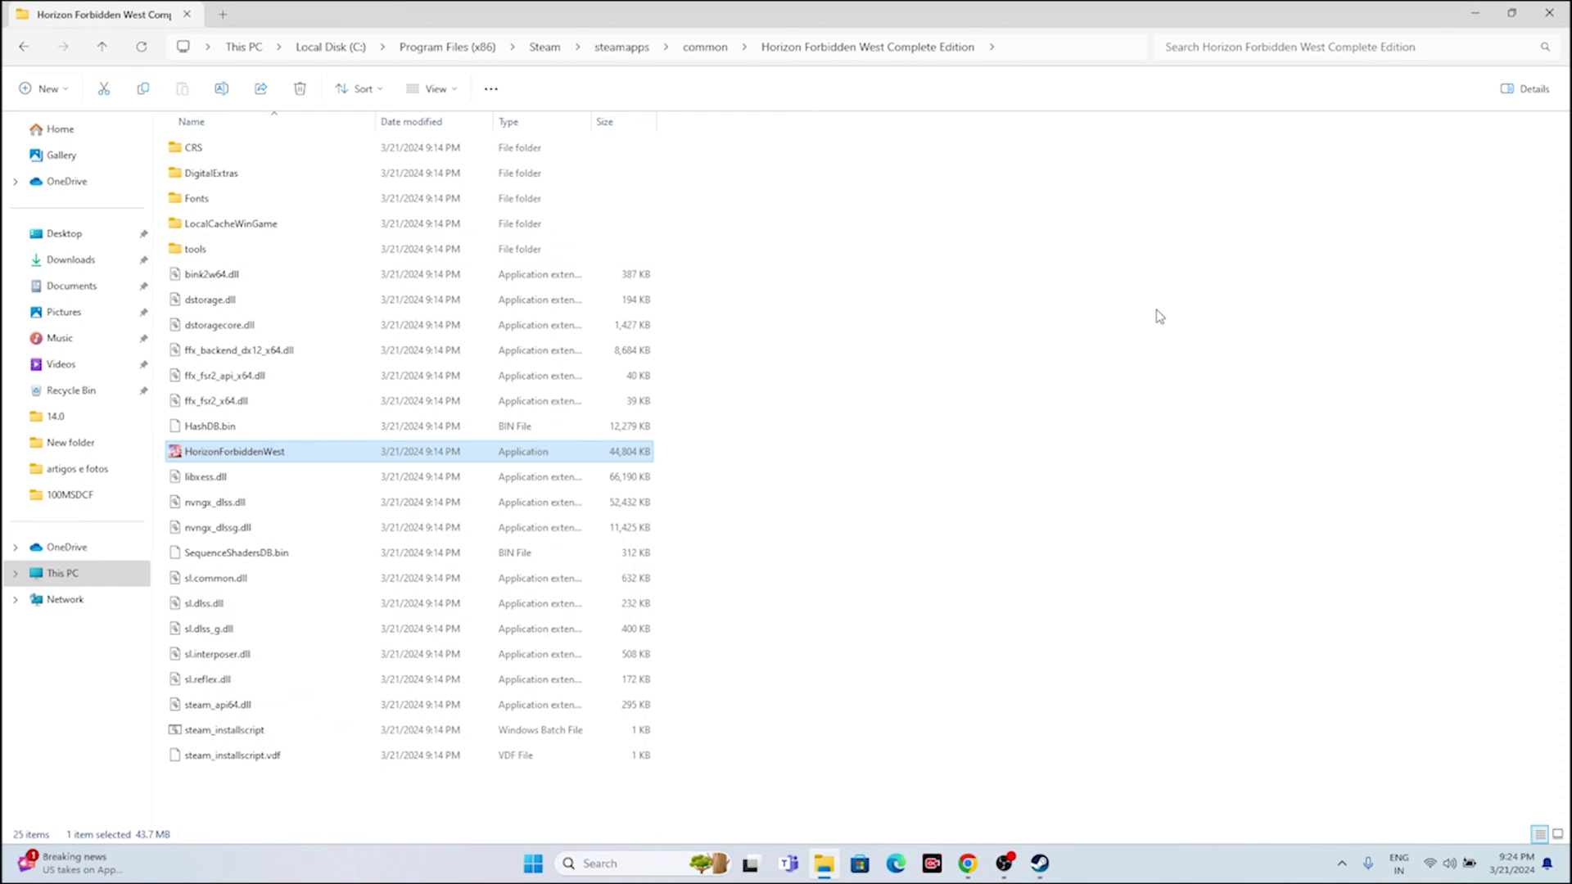
pyautogui.click(1549, 12)
# Step: Switch to Windows Settings and check the automatic time zone and time options under Date & time
pyautogui.click(1039, 862)
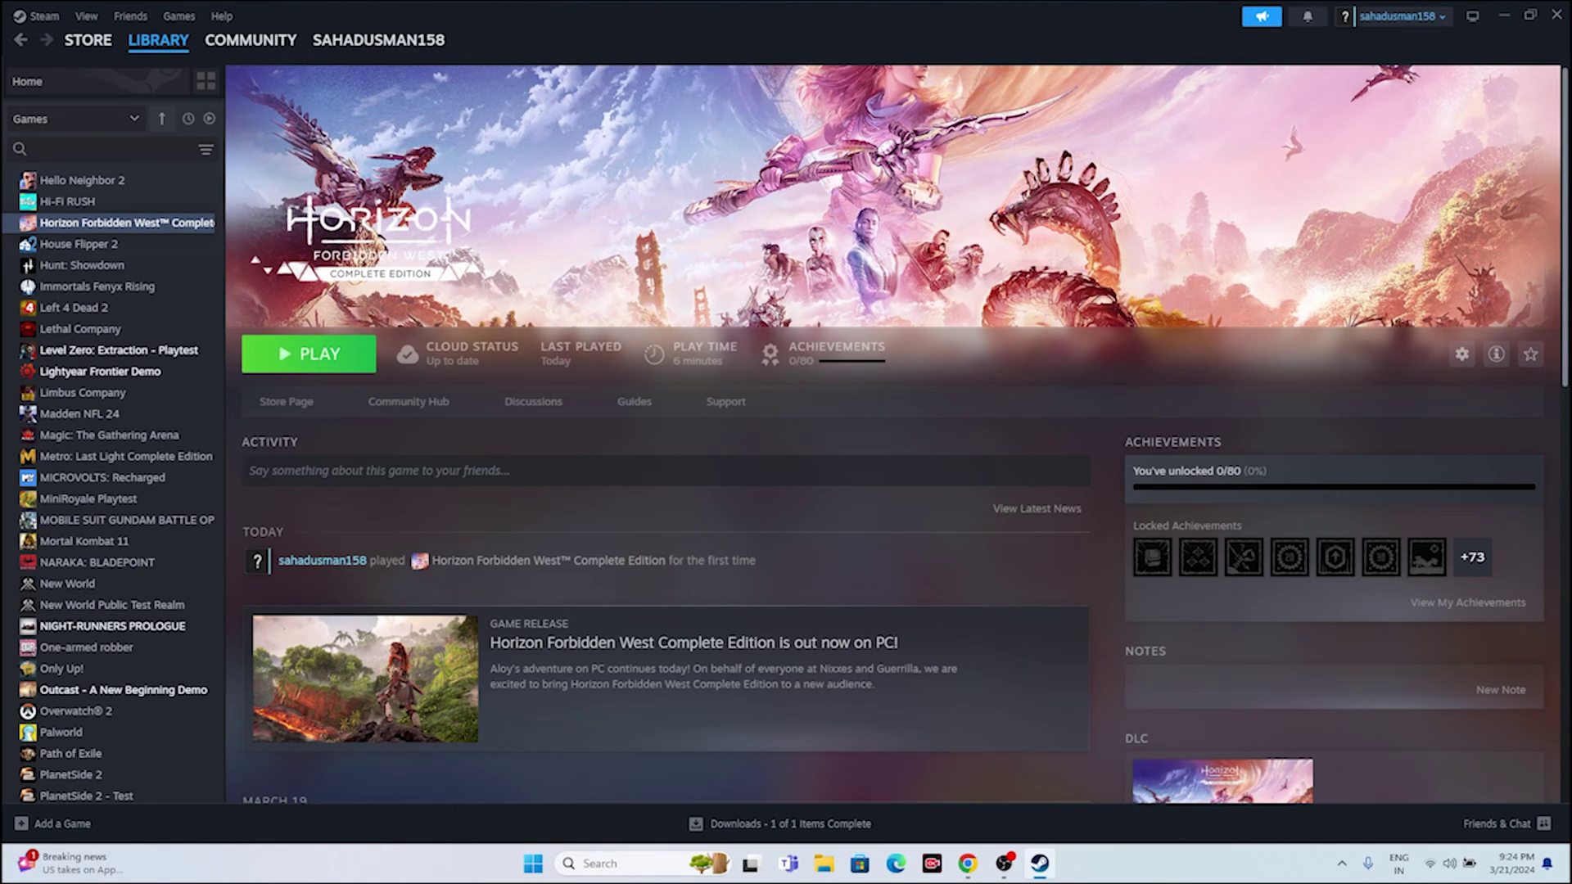
pyautogui.click(1503, 15)
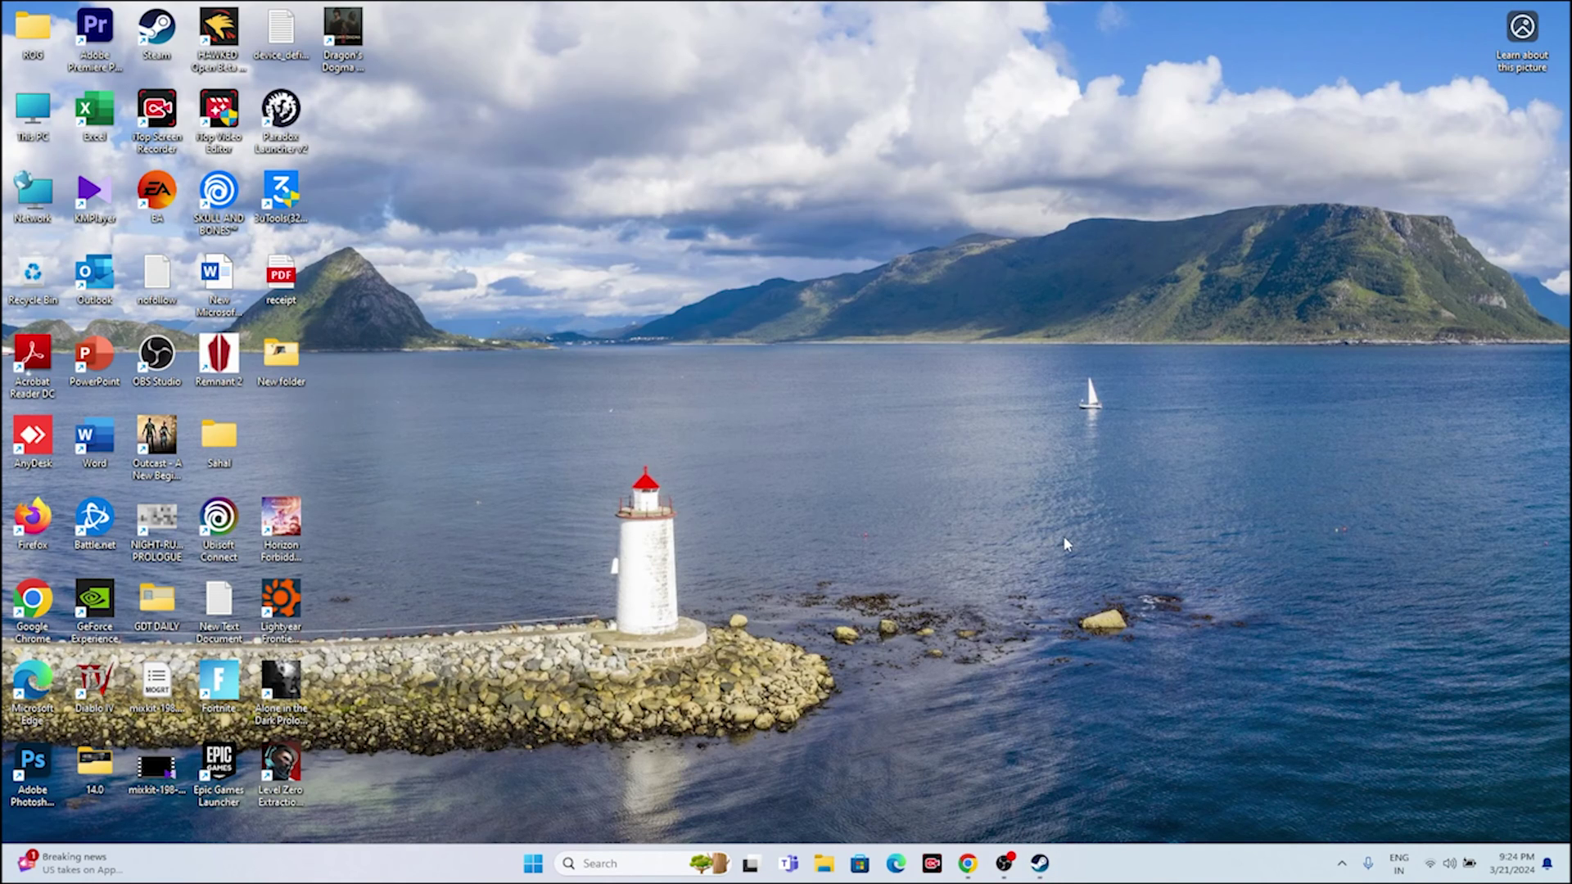
pyautogui.click(600, 863)
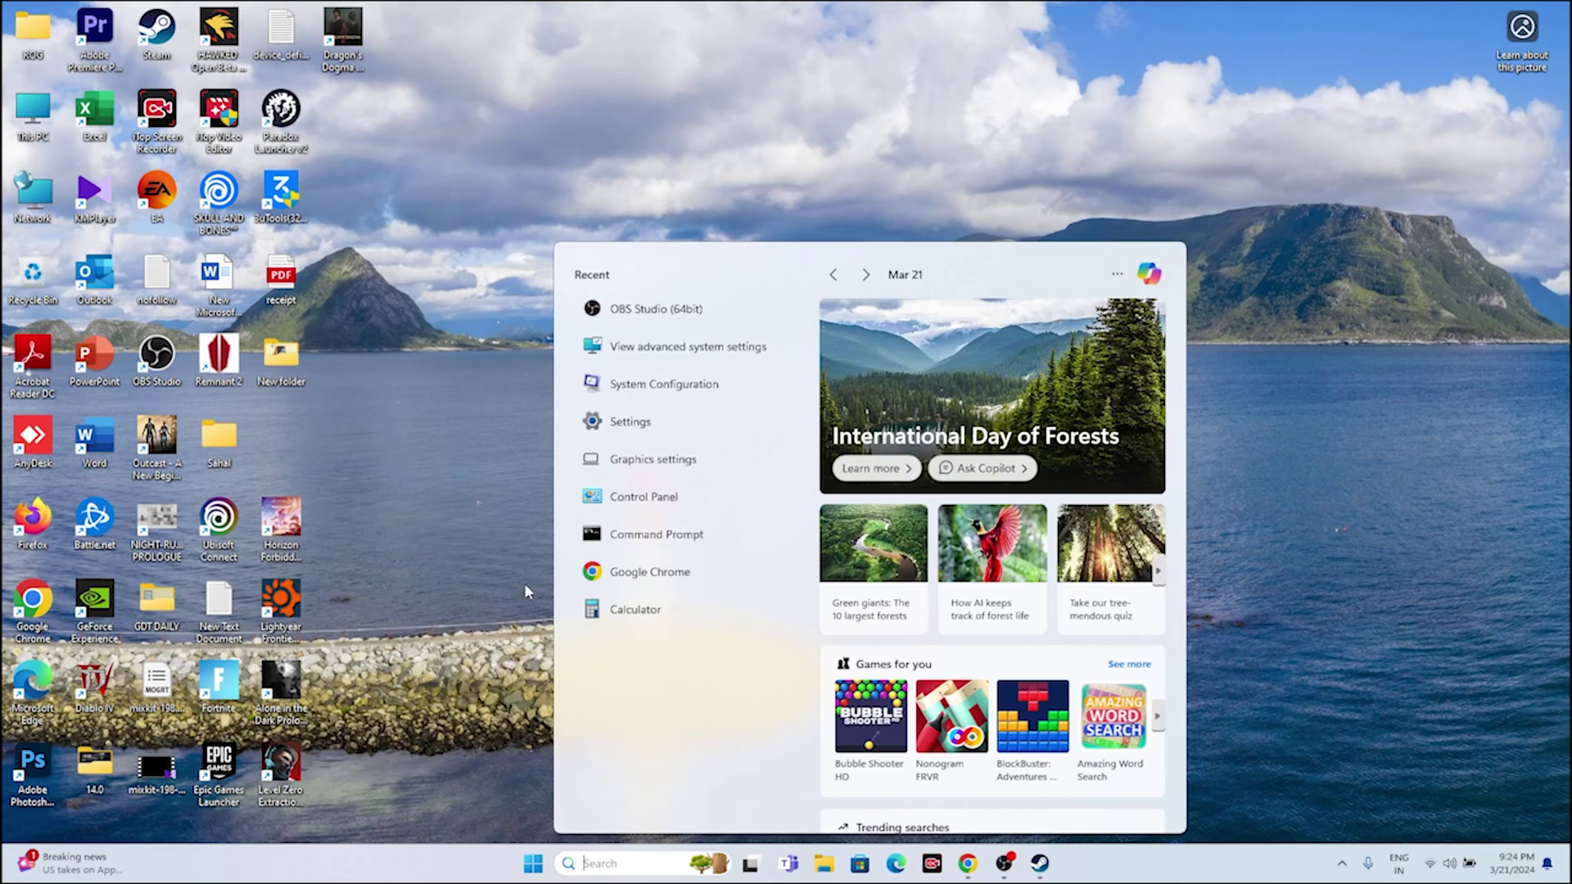
pyautogui.click(626, 422)
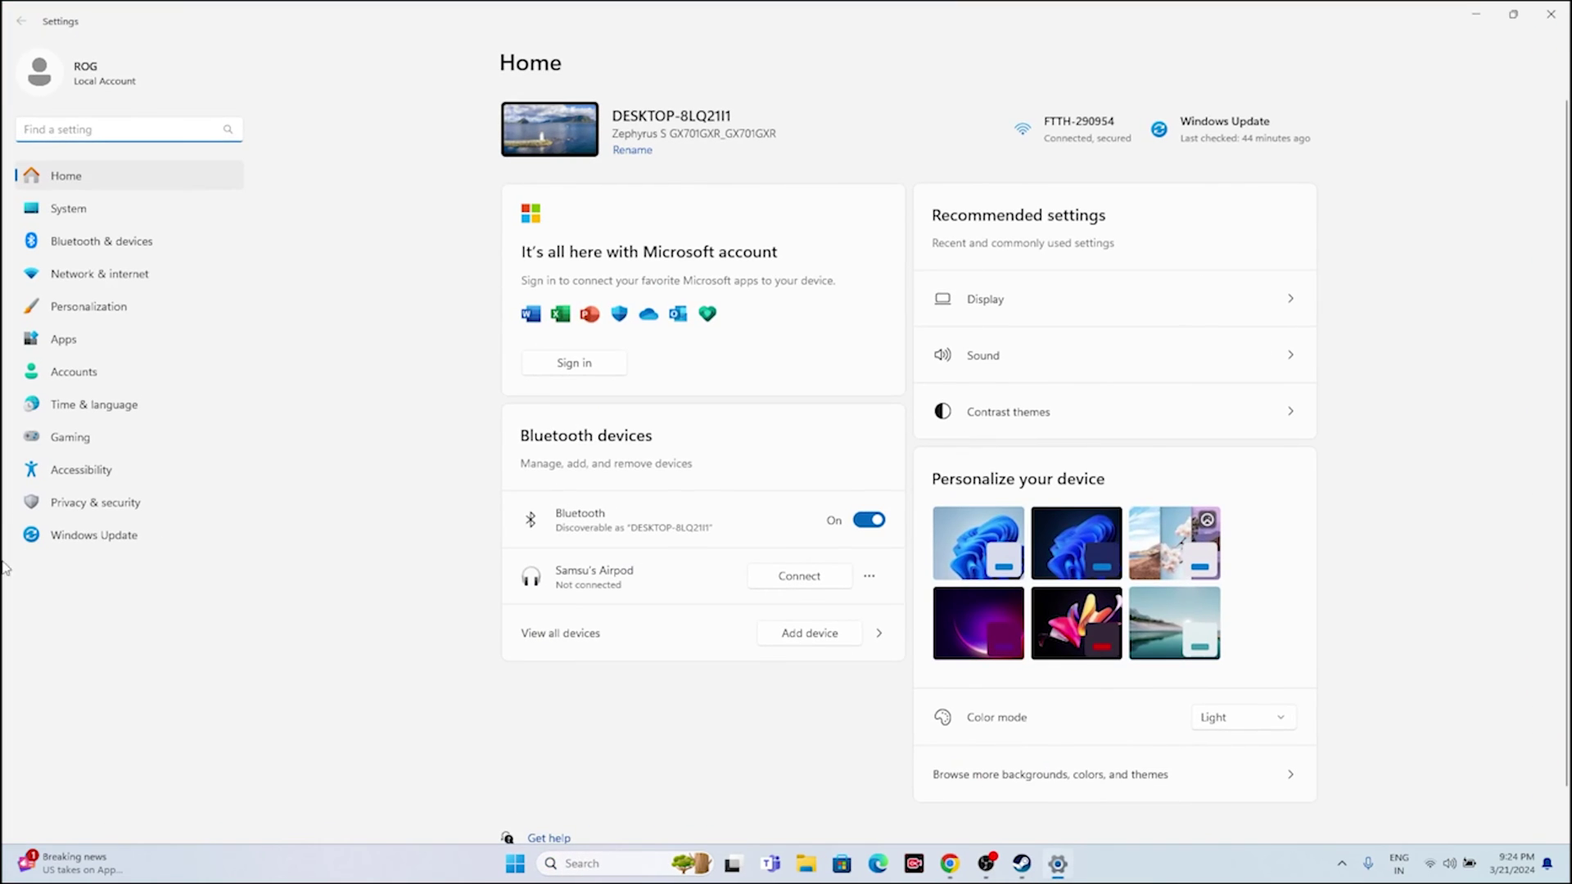
pyautogui.click(95, 413)
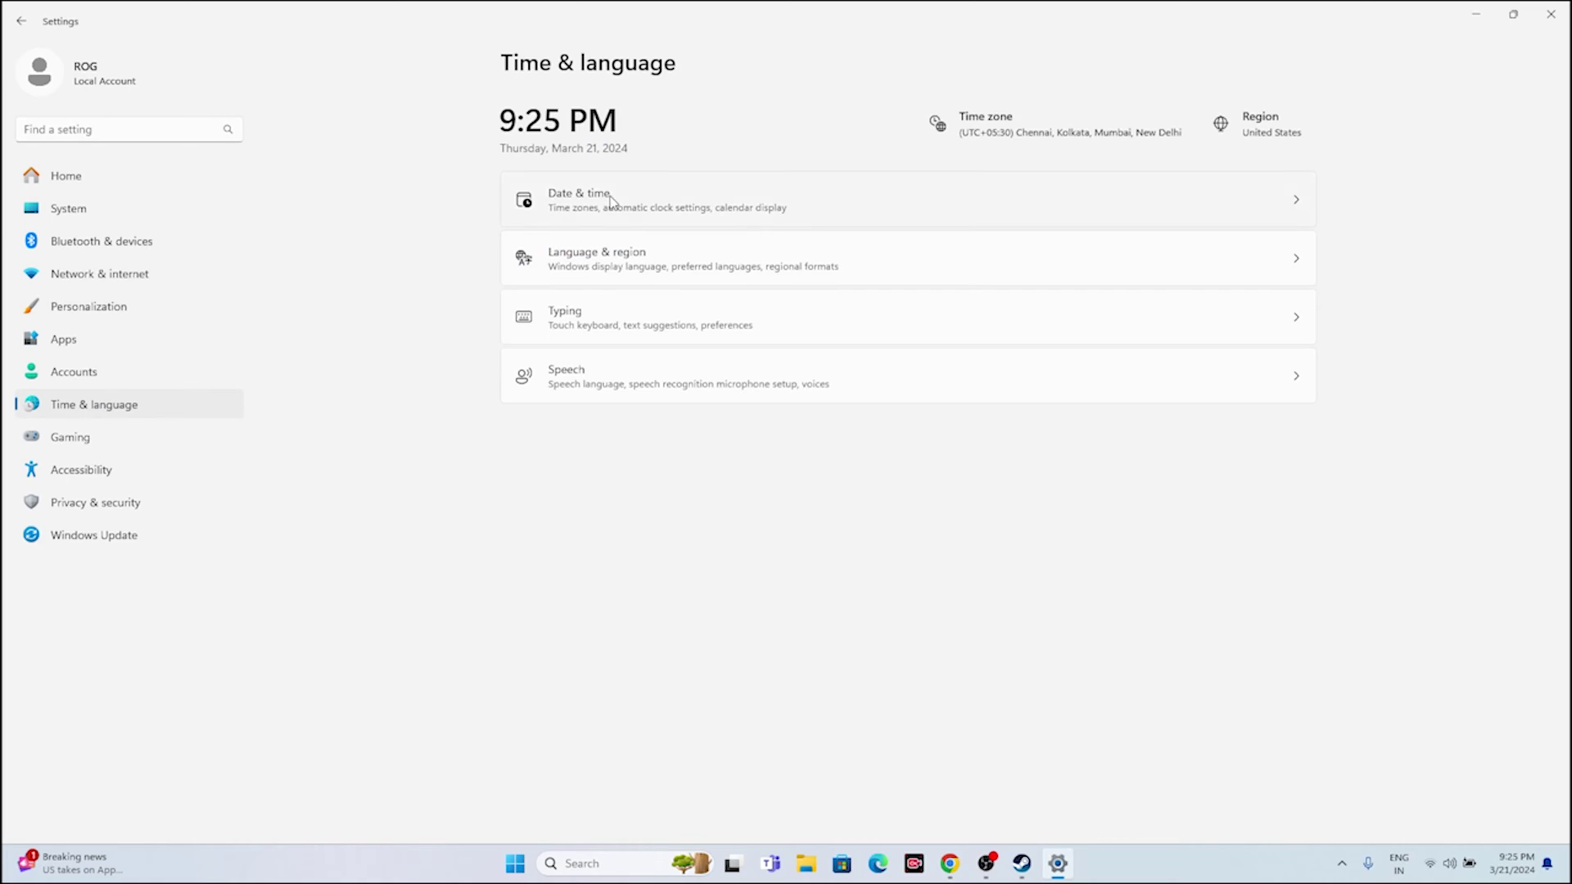
pyautogui.click(612, 202)
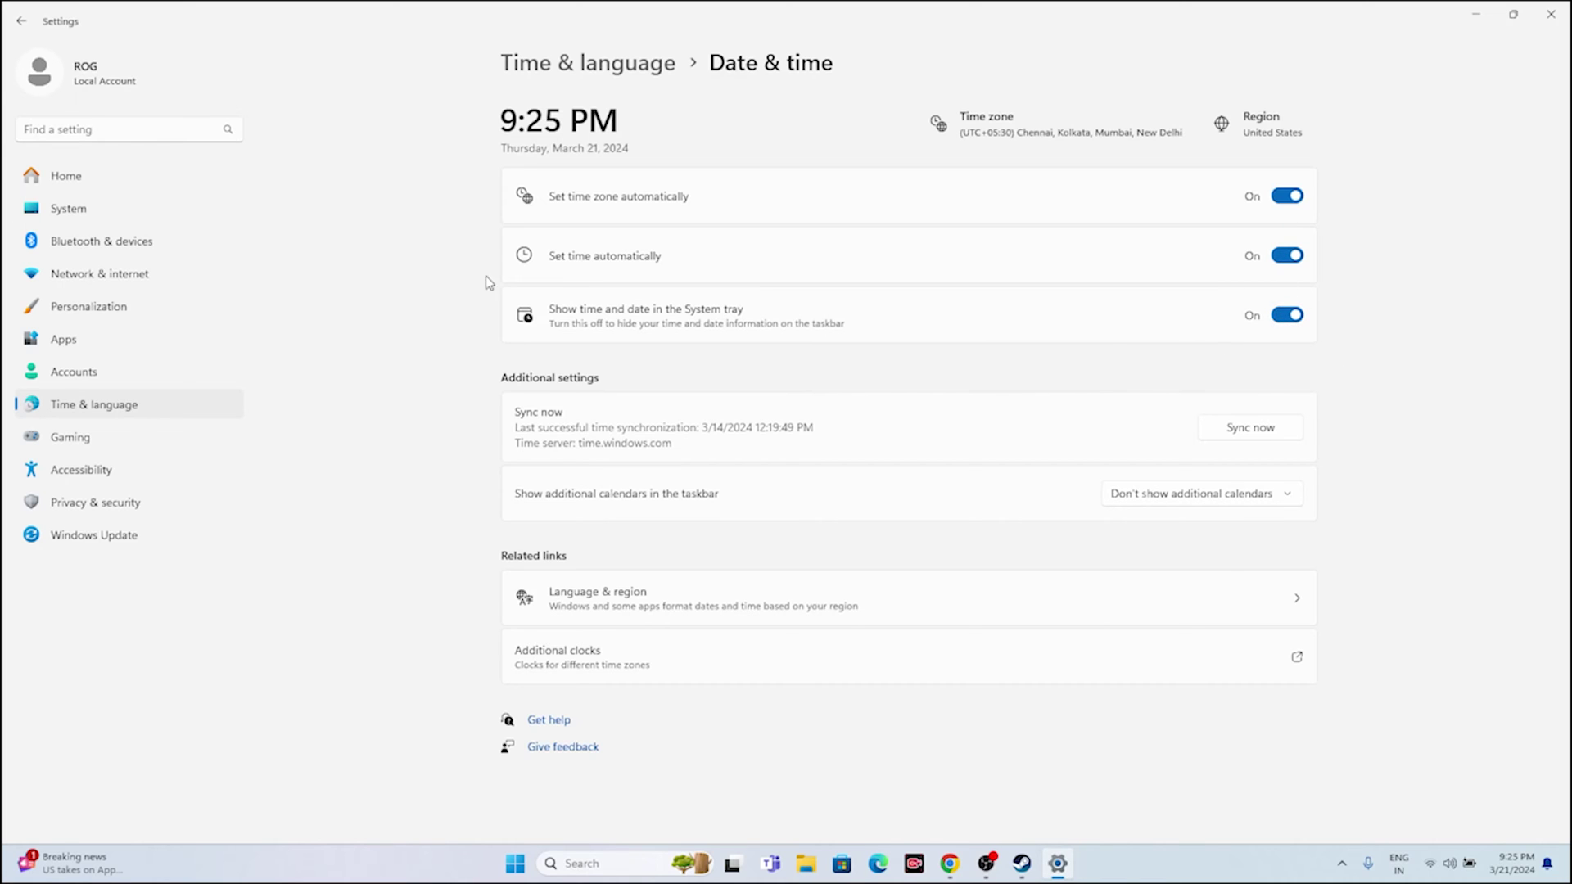
# Step: Check the Language & region settings and view the available choices for country or region without changing it
pyautogui.click(20, 20)
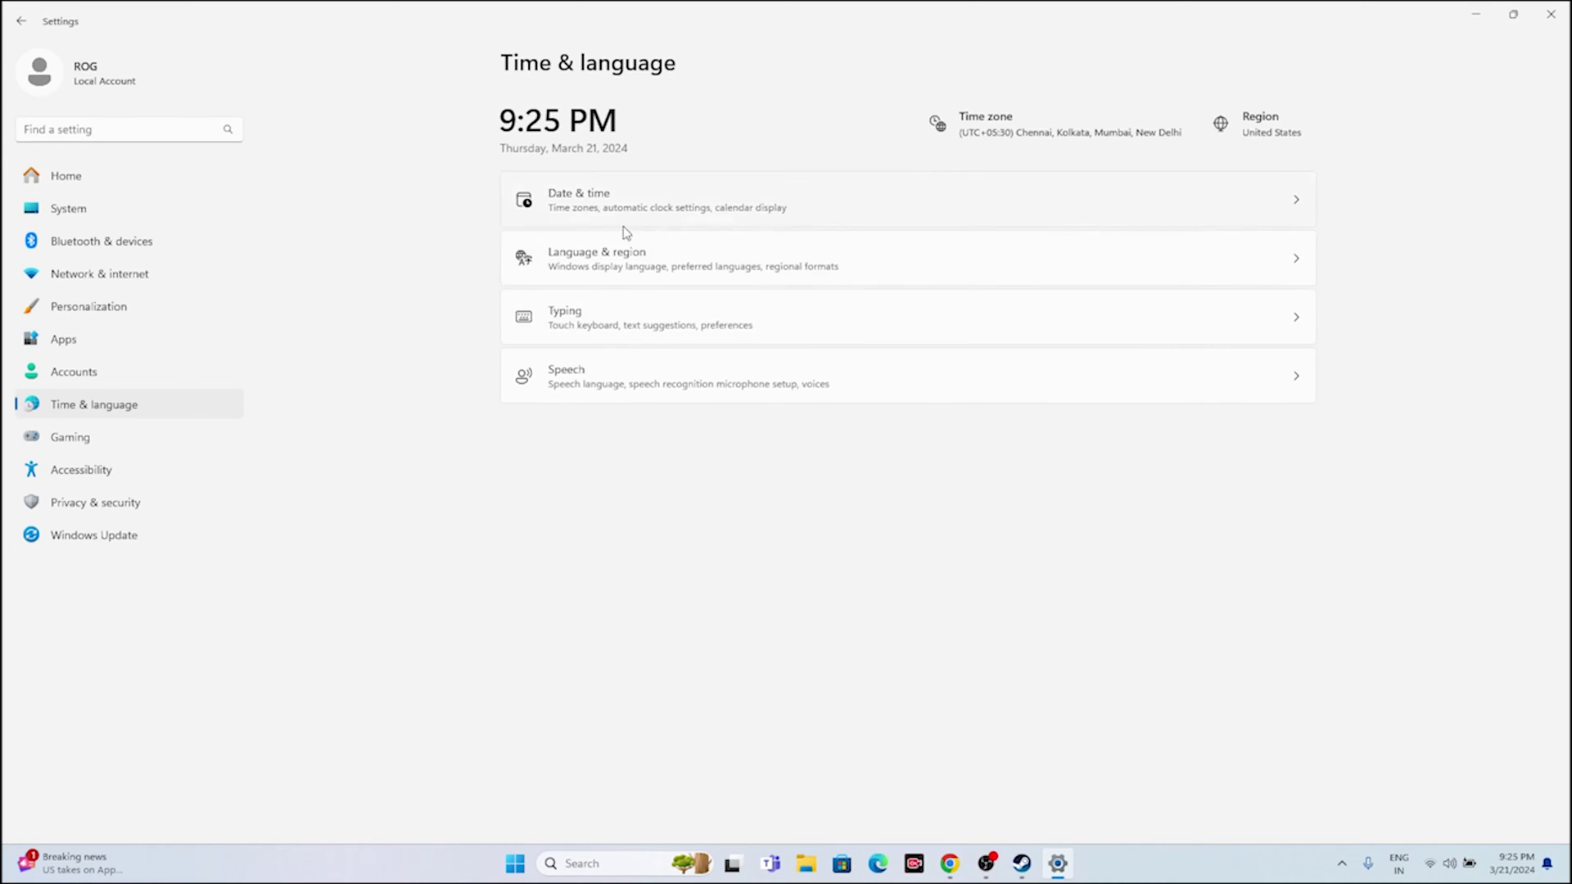
pyautogui.click(643, 256)
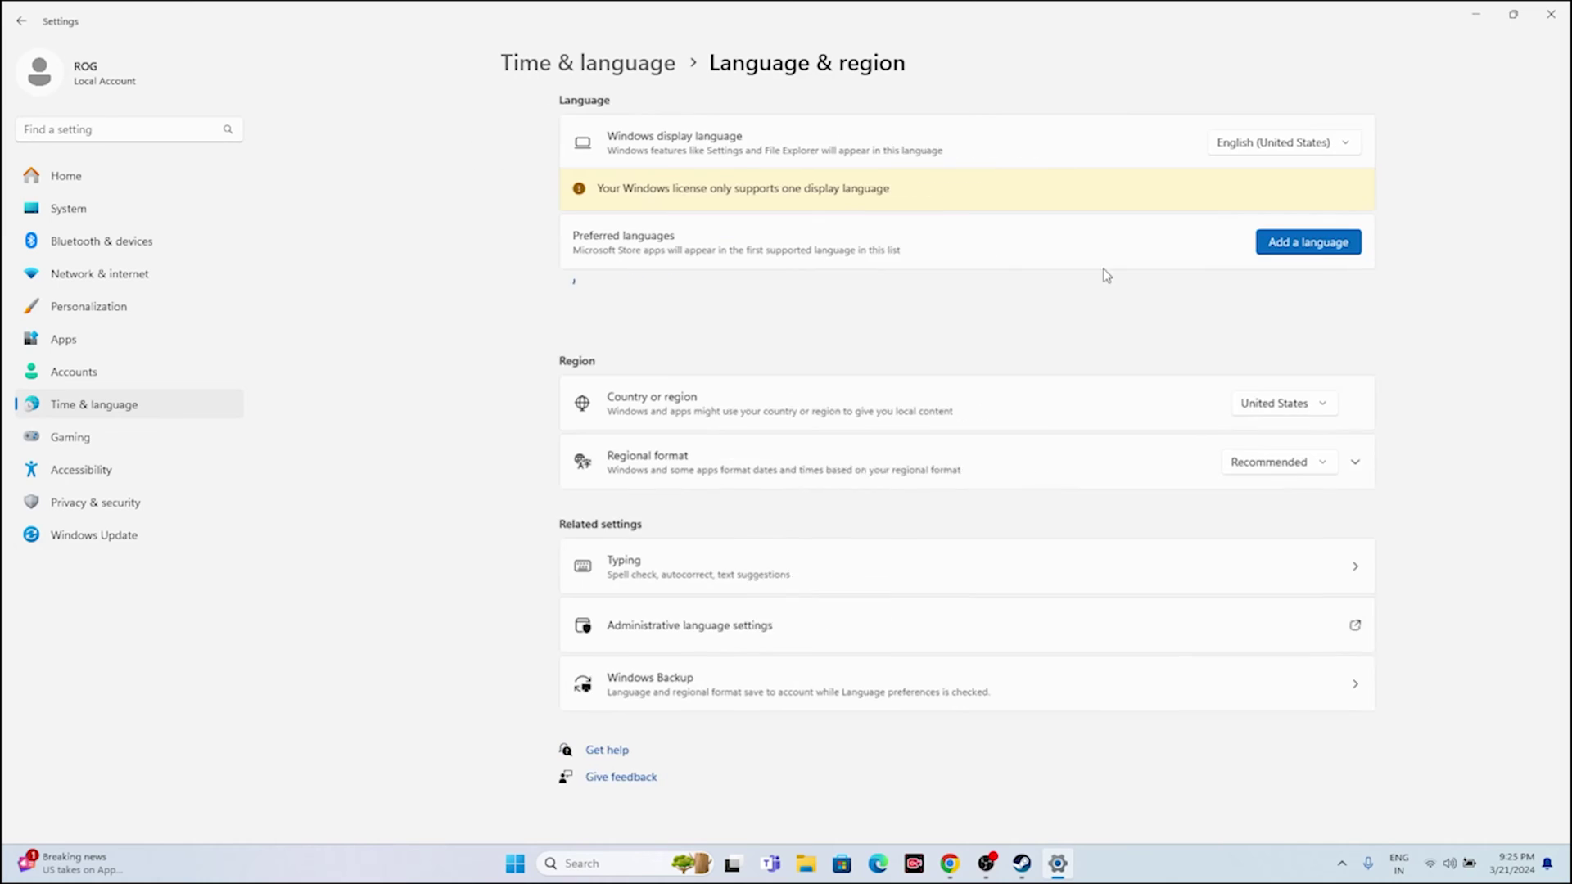
pyautogui.click(1266, 409)
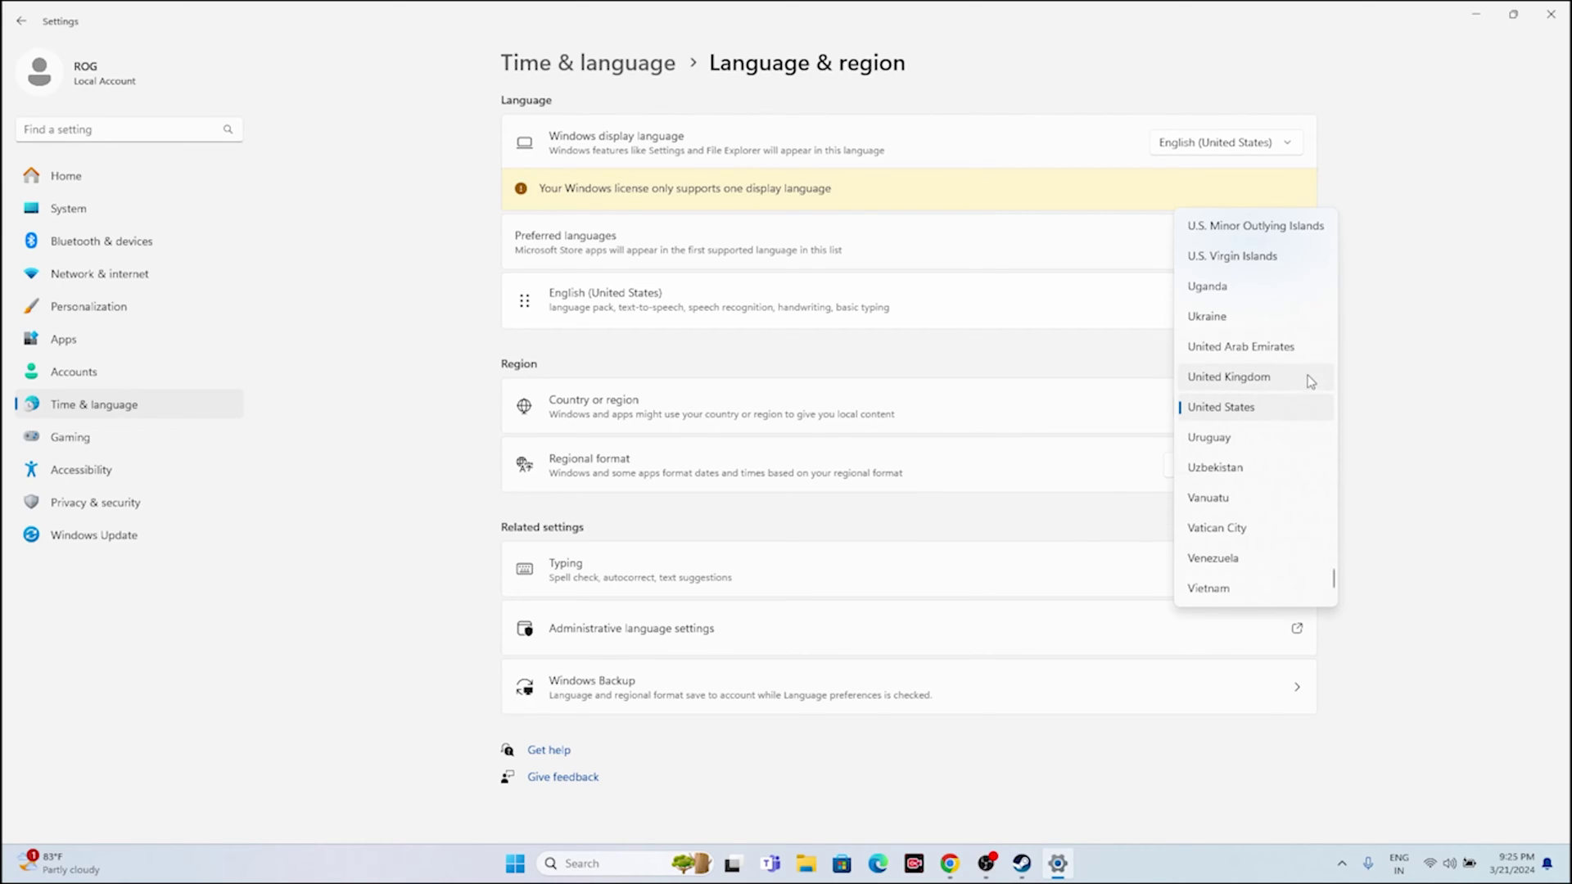
pyautogui.click(1446, 414)
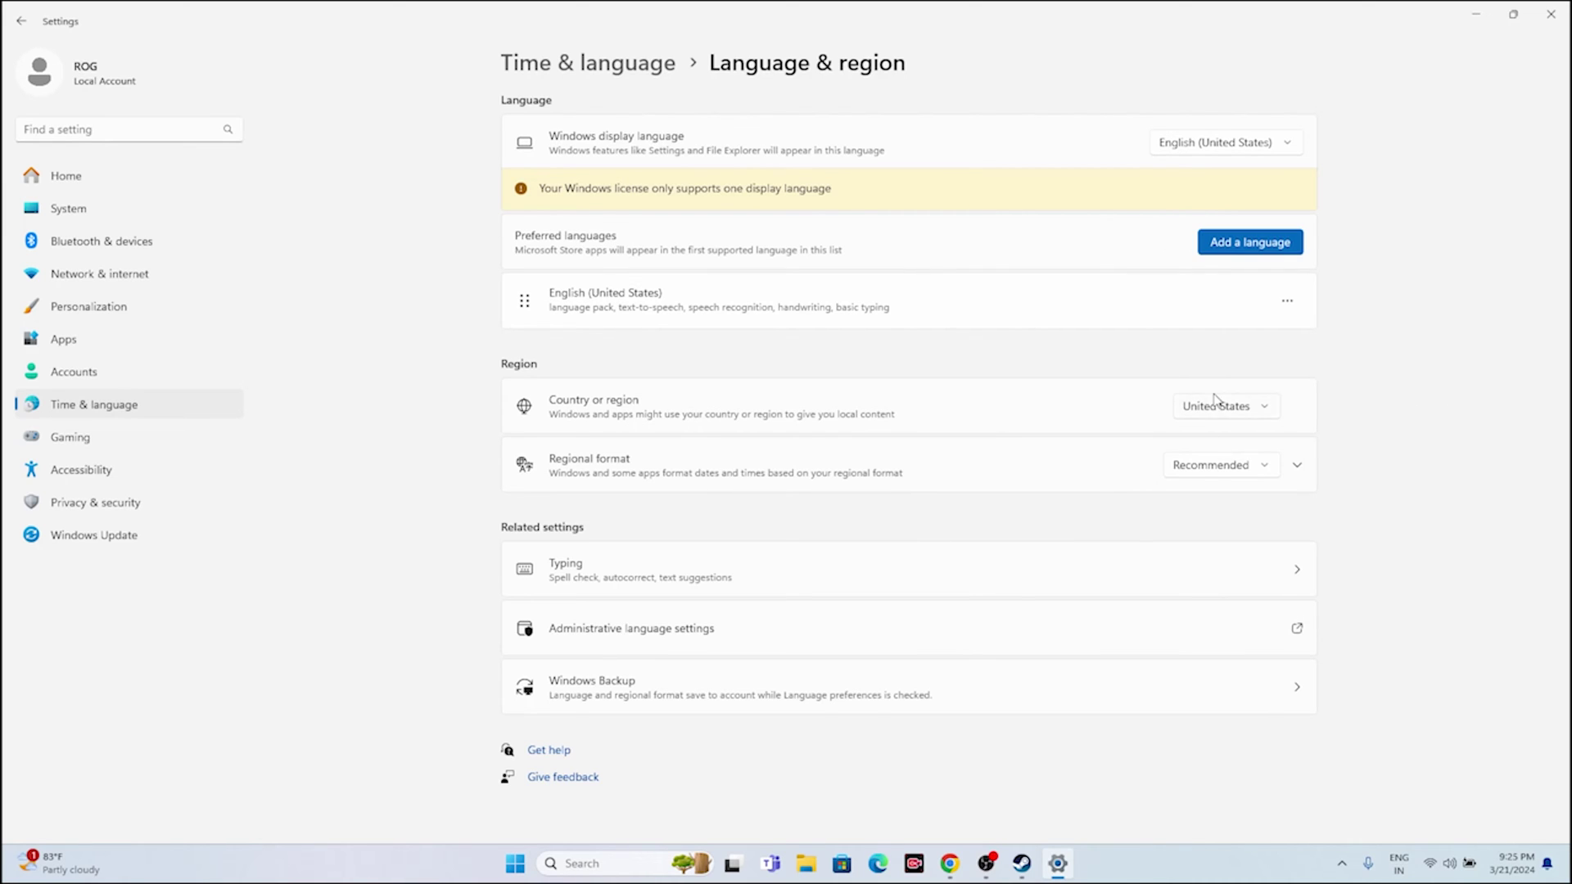
# Step: Close Windows Settings, switch to Steam to view the Horizon Forbidden West library page, and minimize it
pyautogui.click(1550, 14)
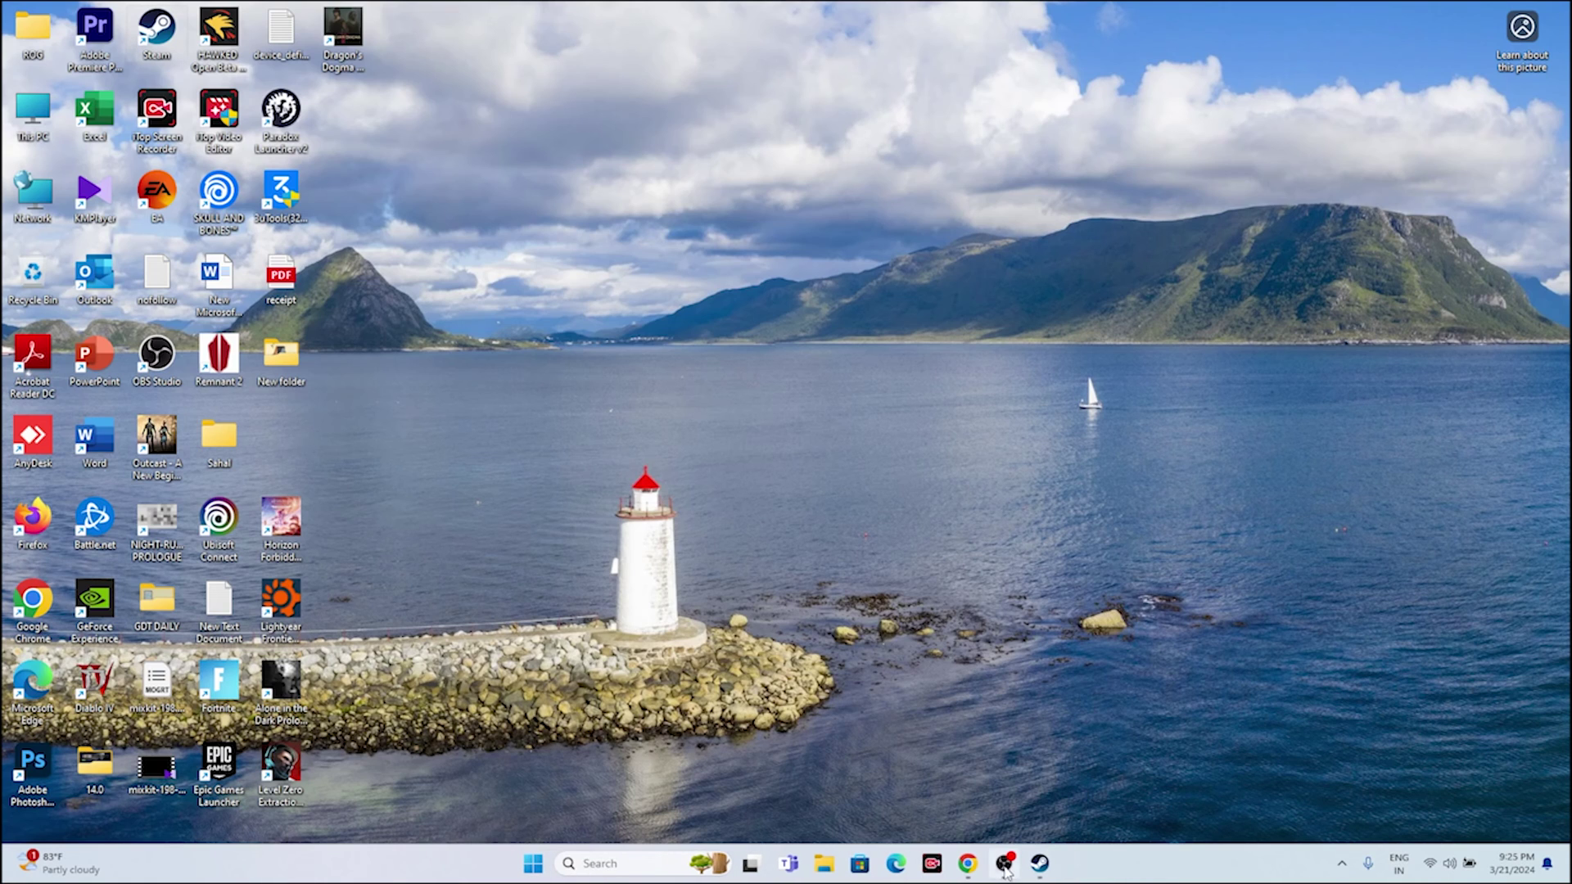
pyautogui.click(1038, 868)
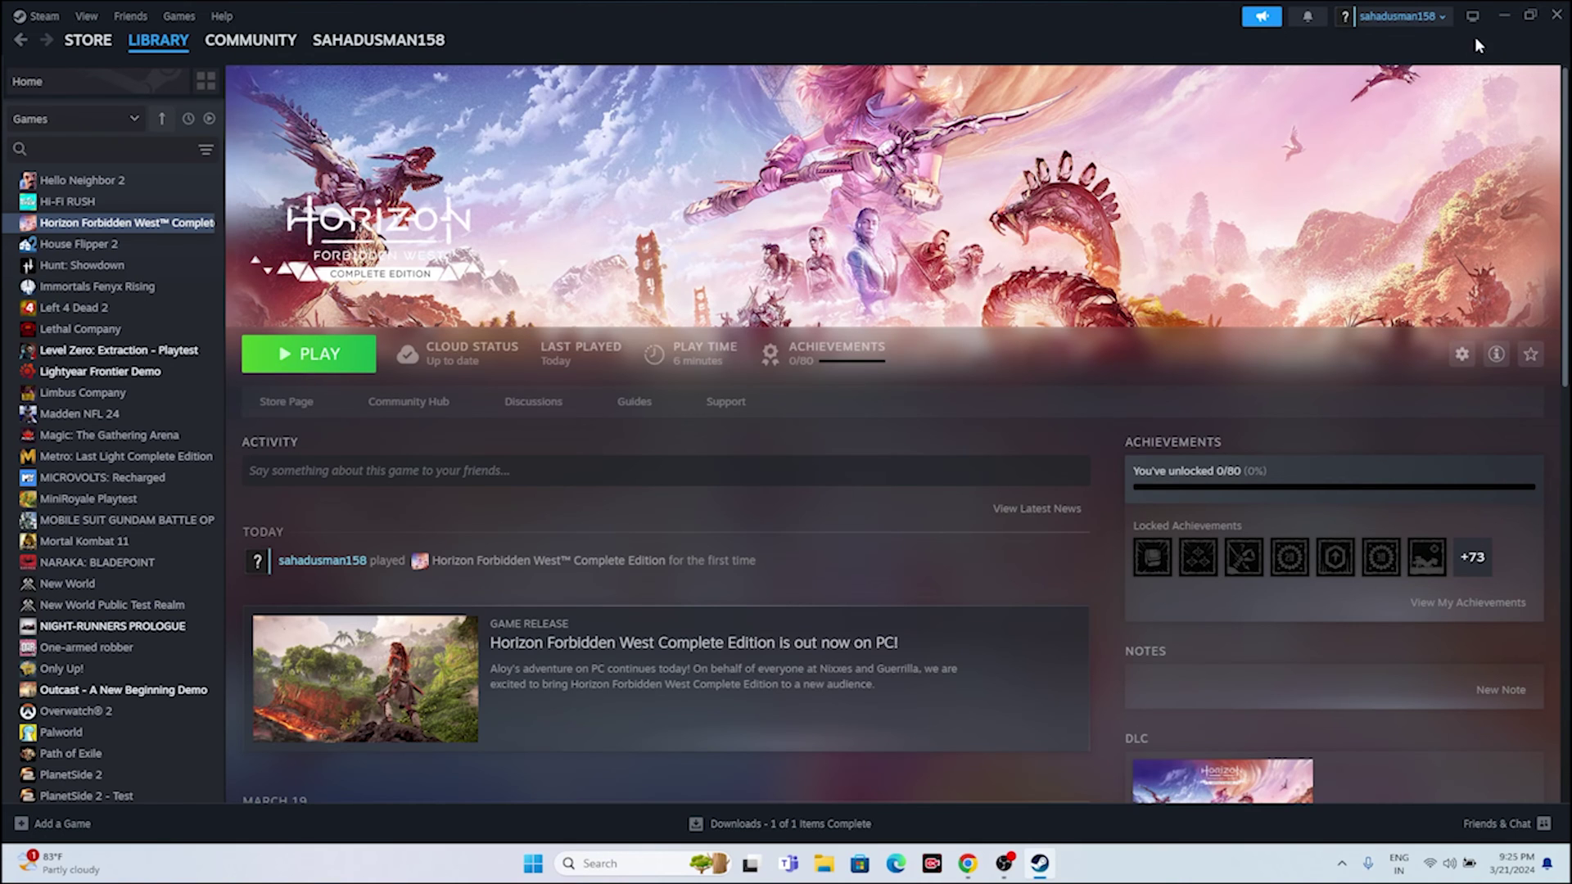
pyautogui.click(1498, 15)
# Step: Switch to File Explorer and open the Documents folder
pyautogui.click(824, 862)
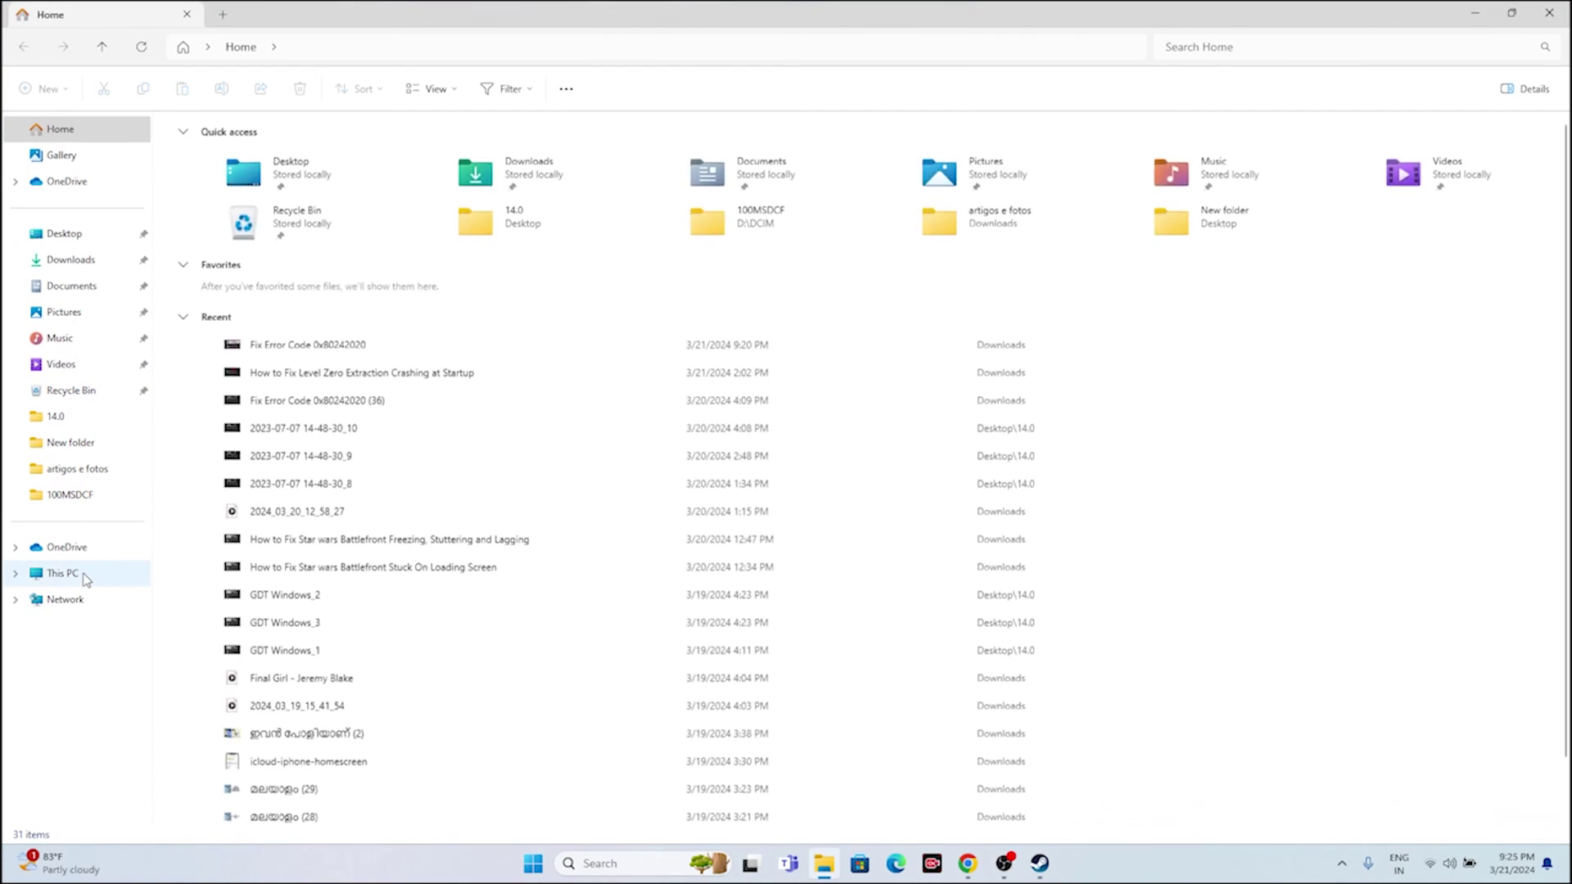
pyautogui.click(115, 573)
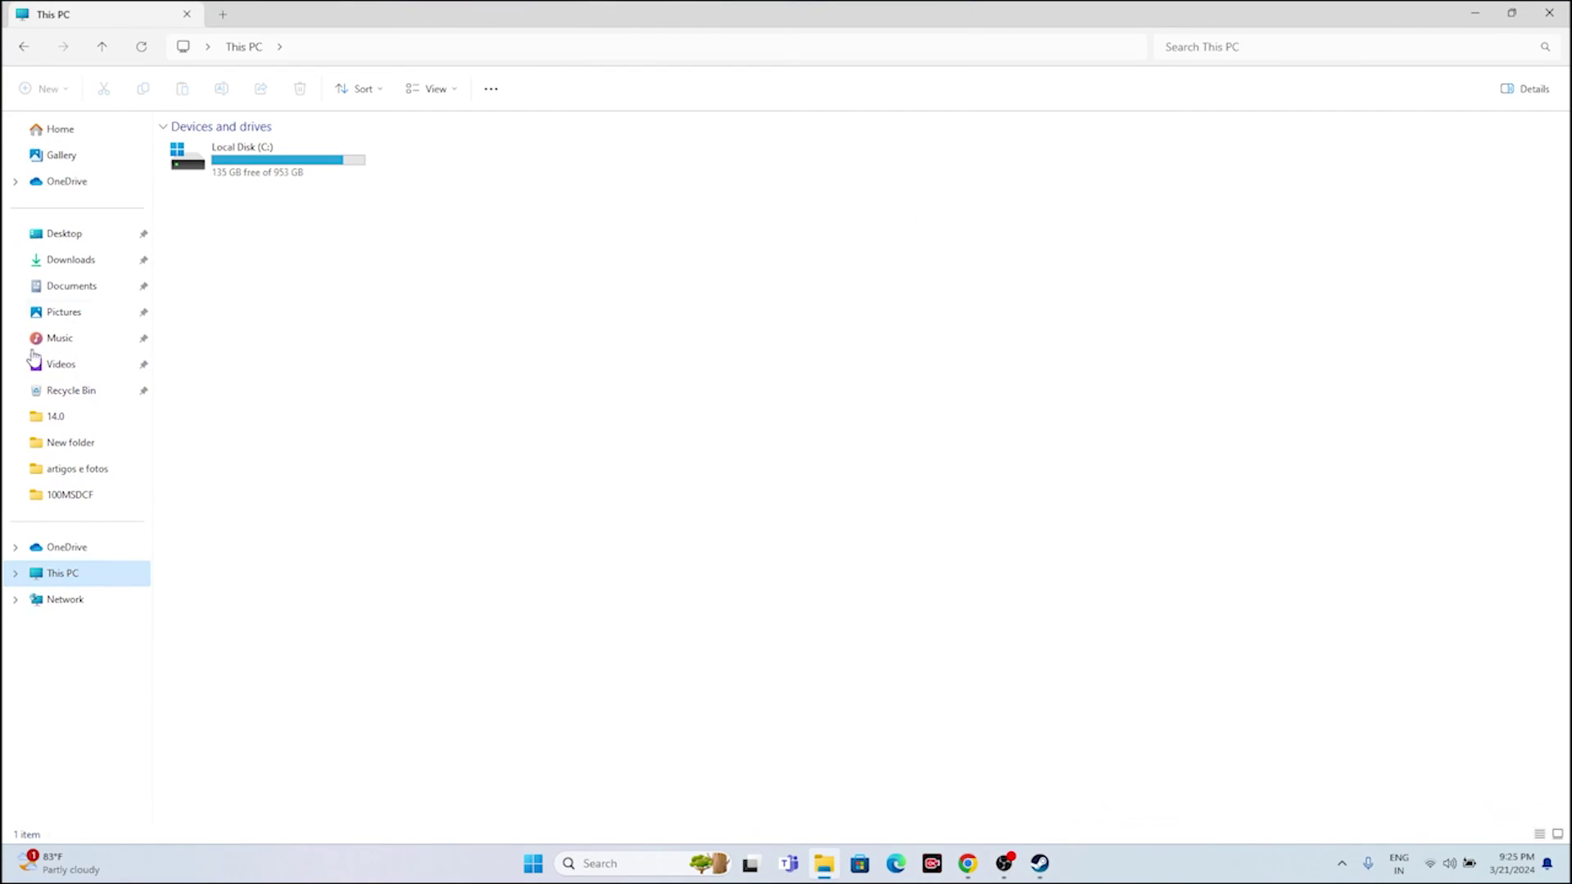
pyautogui.click(68, 288)
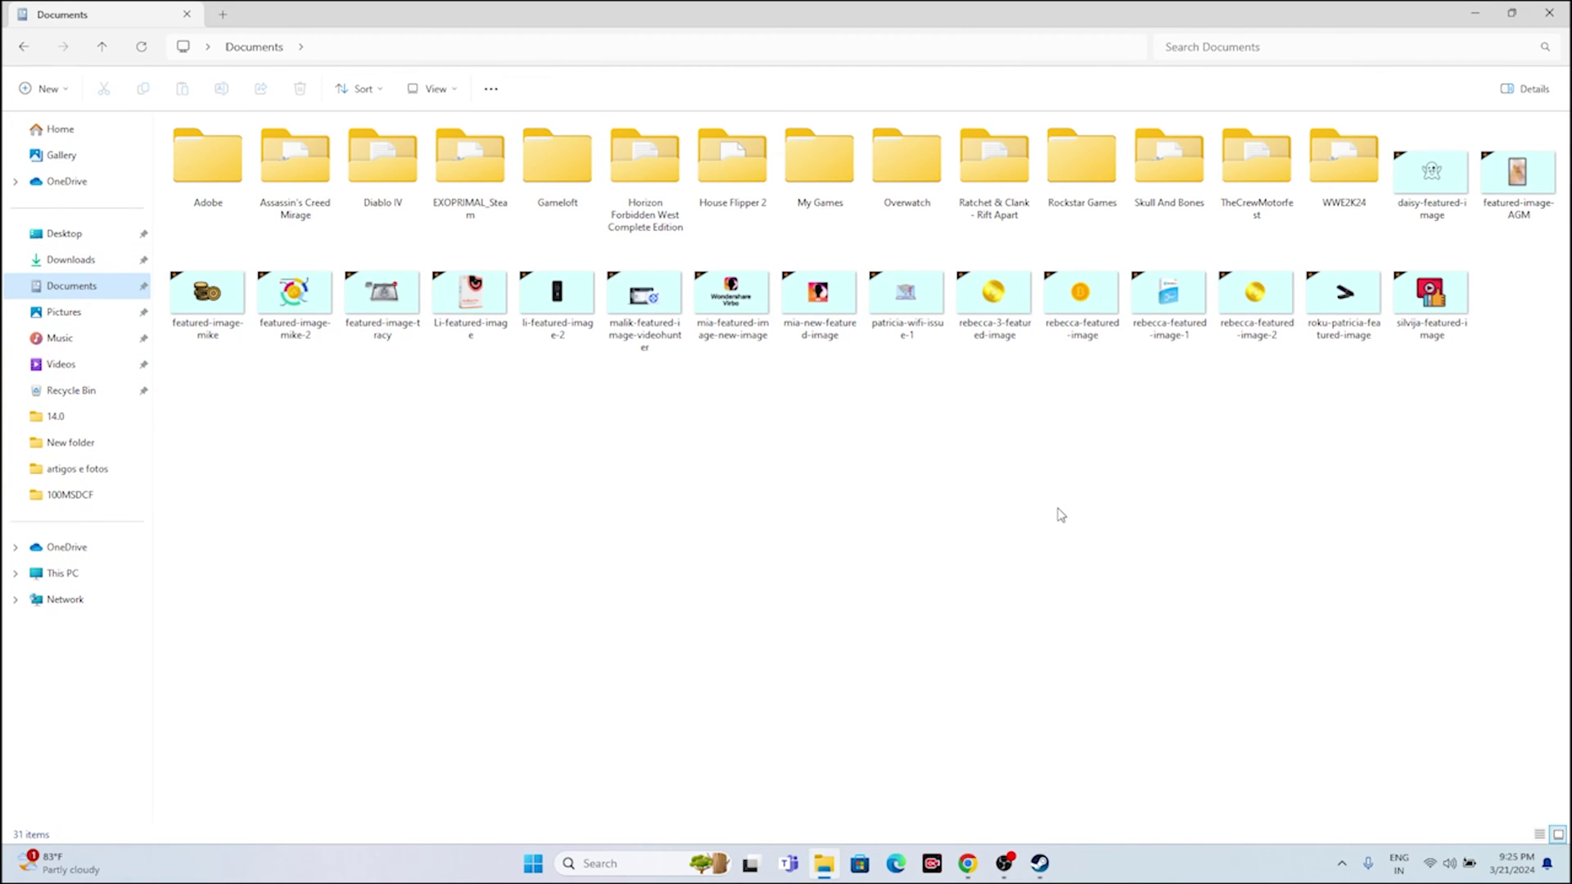
# Step: View the full set of options, including Delete, for the Horizon Forbidden West Complete Edition folder and dismiss them without deleting it
pyautogui.click(647, 211)
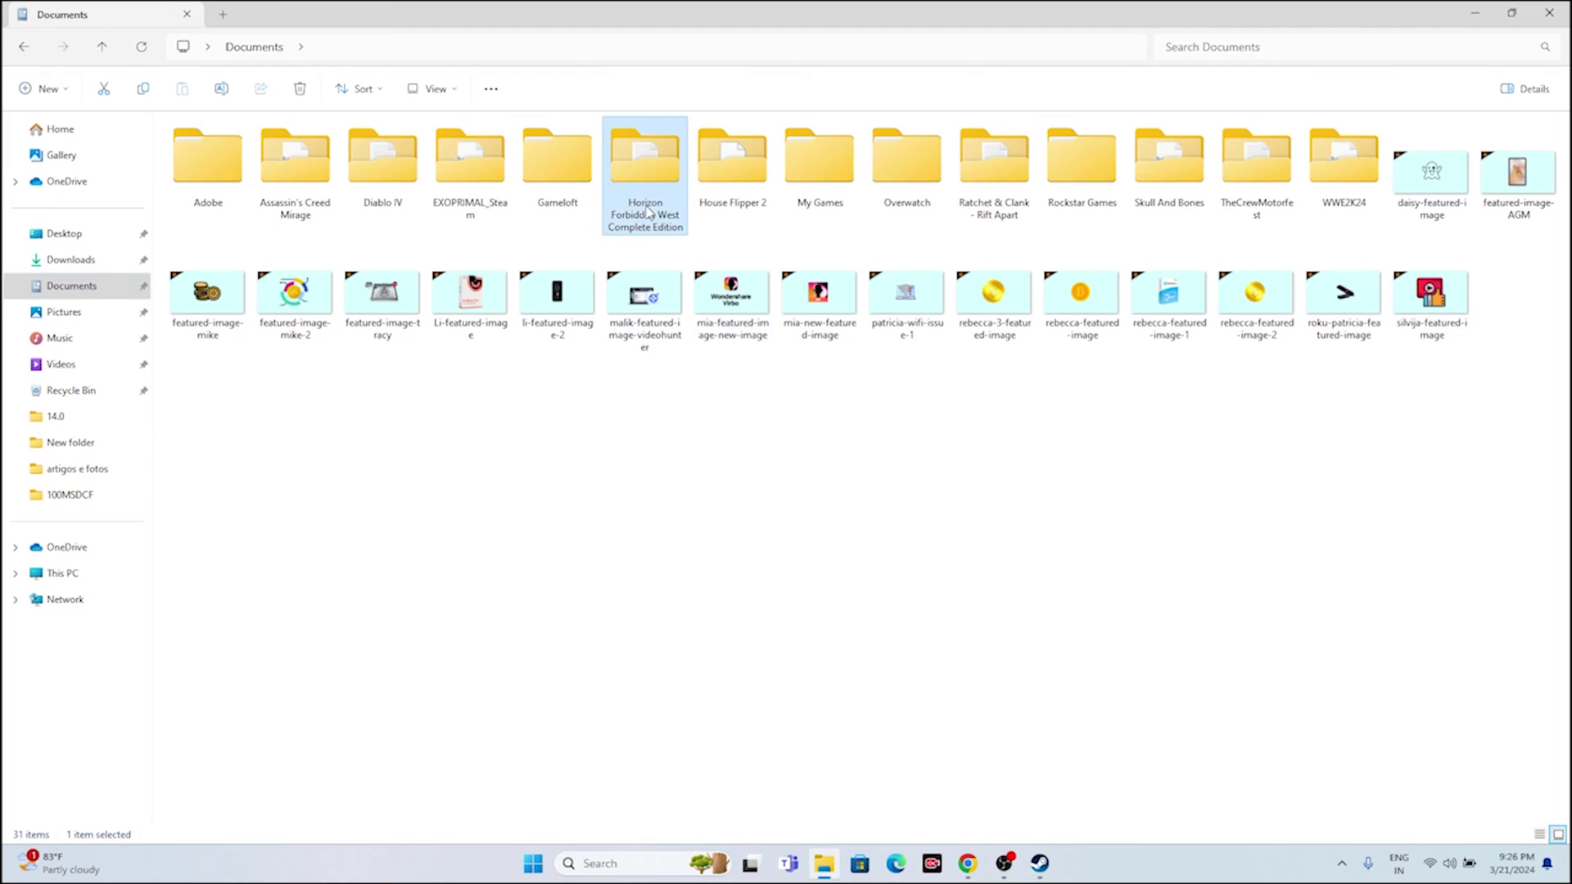
pyautogui.rightClick(647, 211)
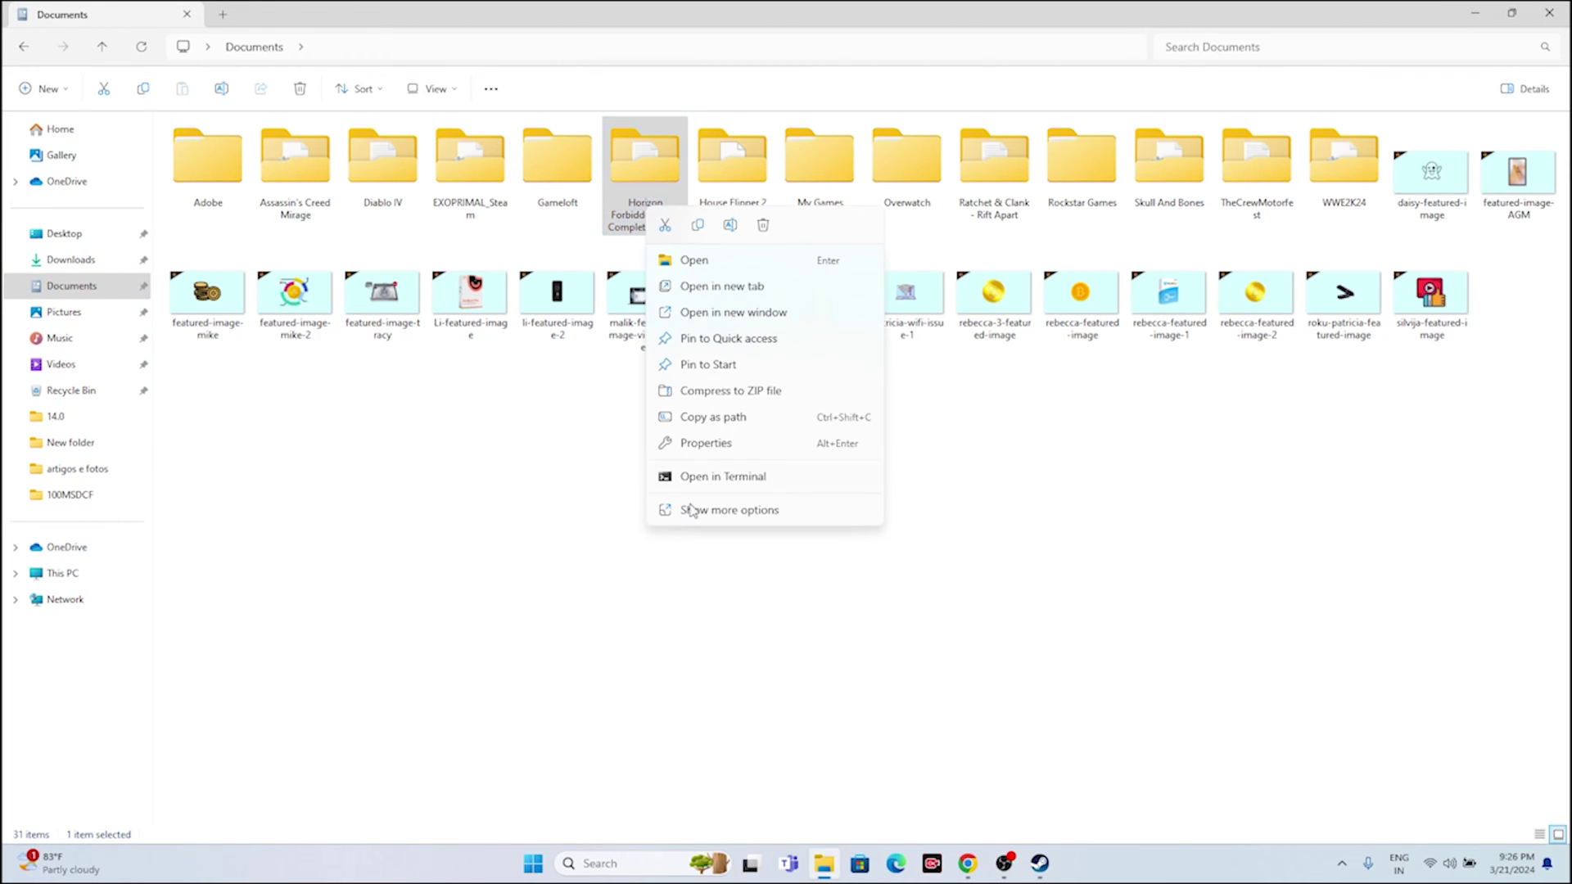
pyautogui.click(728, 510)
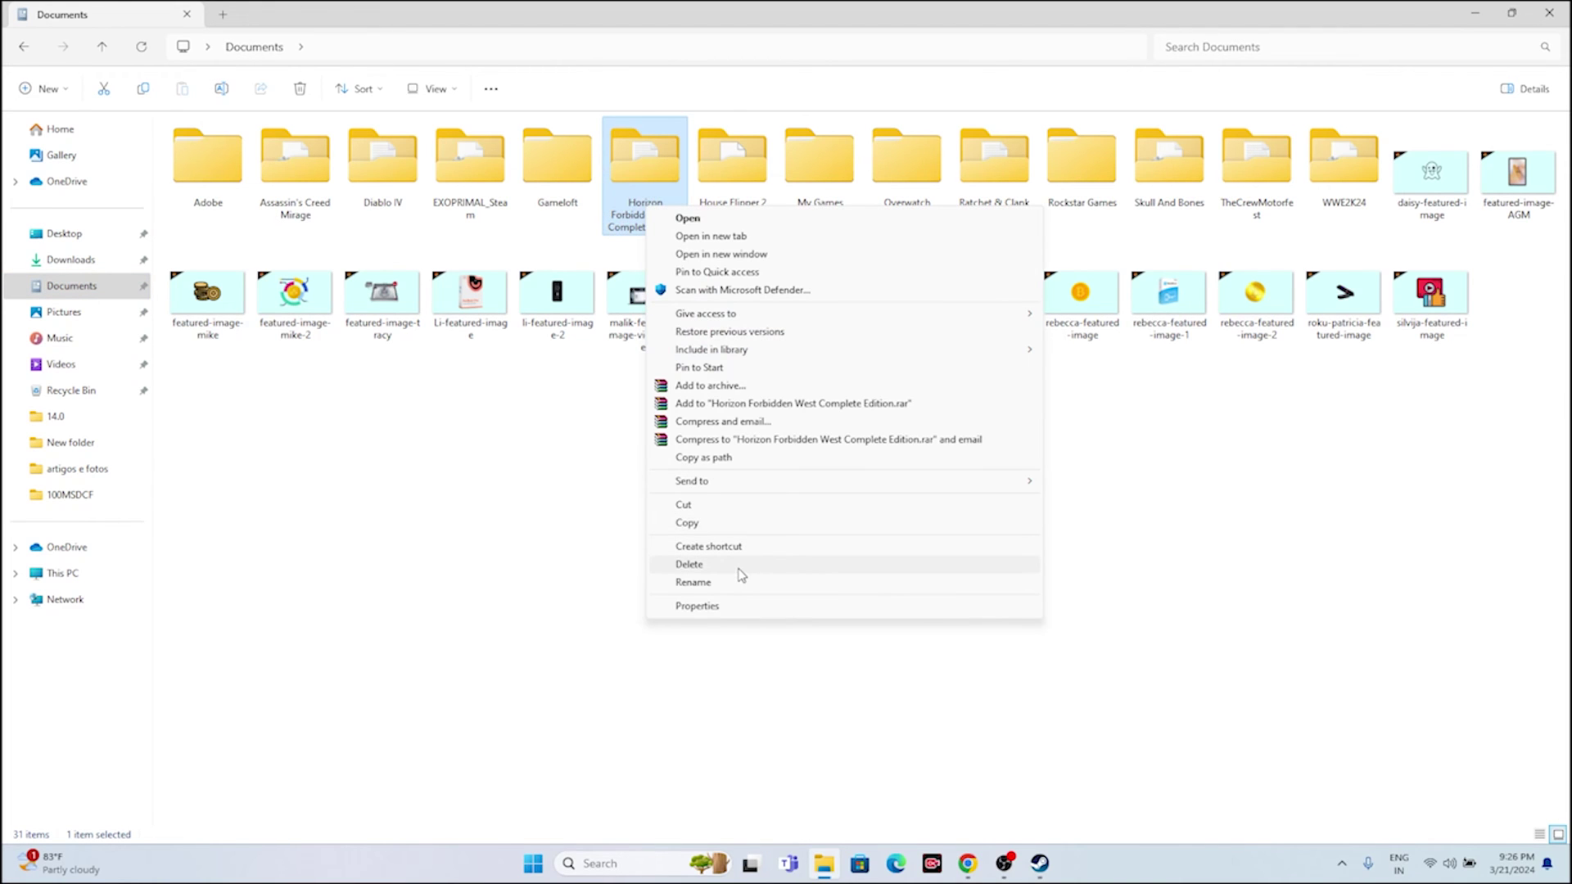
pyautogui.click(546, 536)
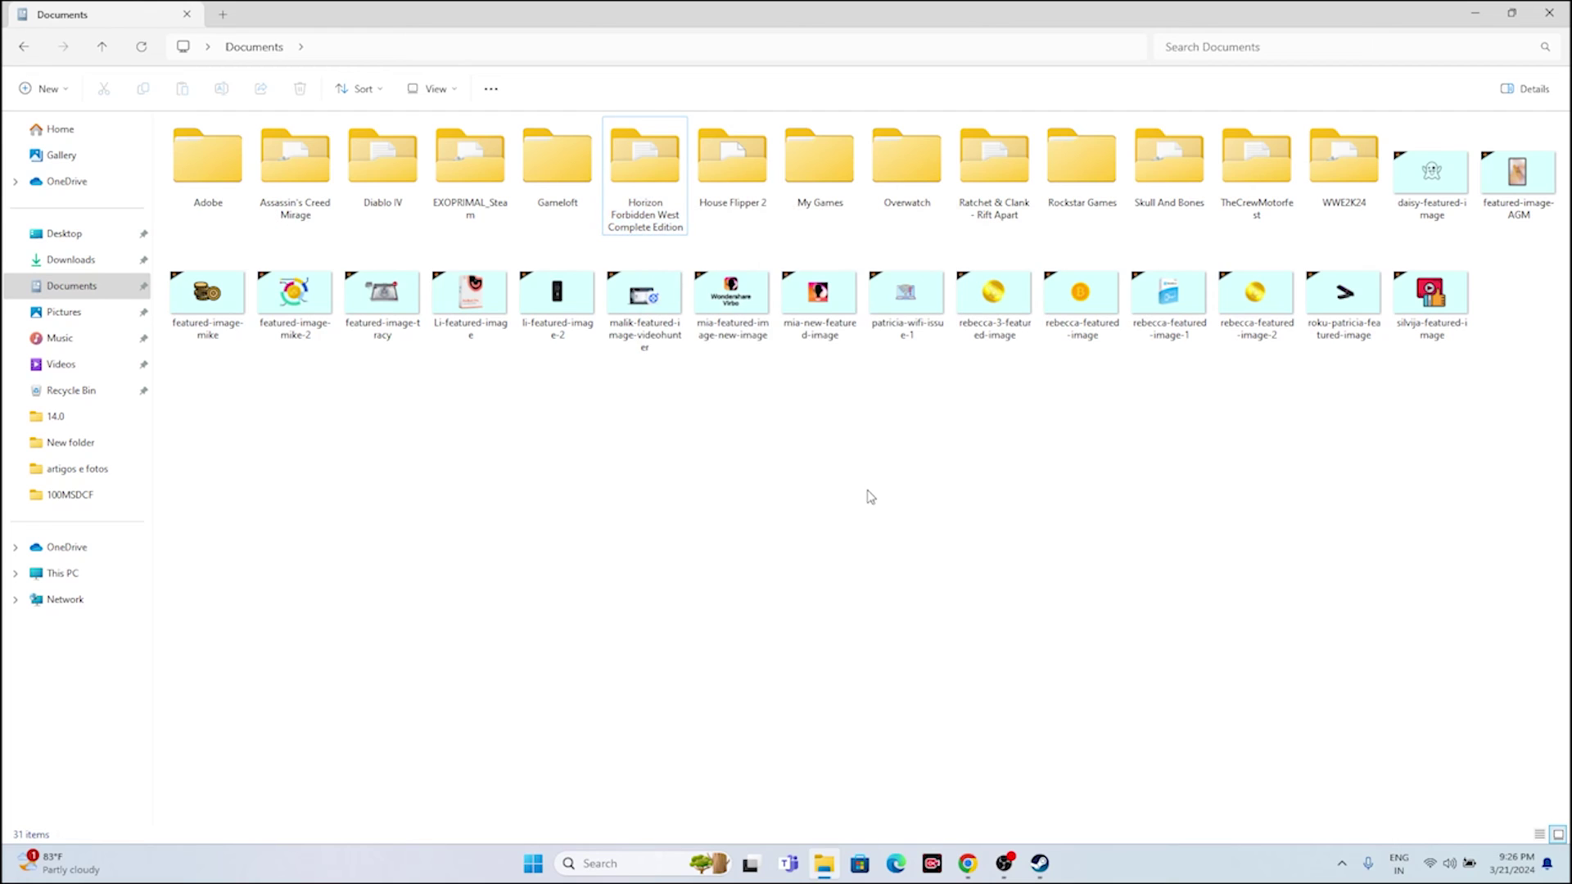
# Step: Close File Explorer, view the game's library page in Steam again, and minimize Steam
pyautogui.click(1548, 12)
pyautogui.click(1040, 863)
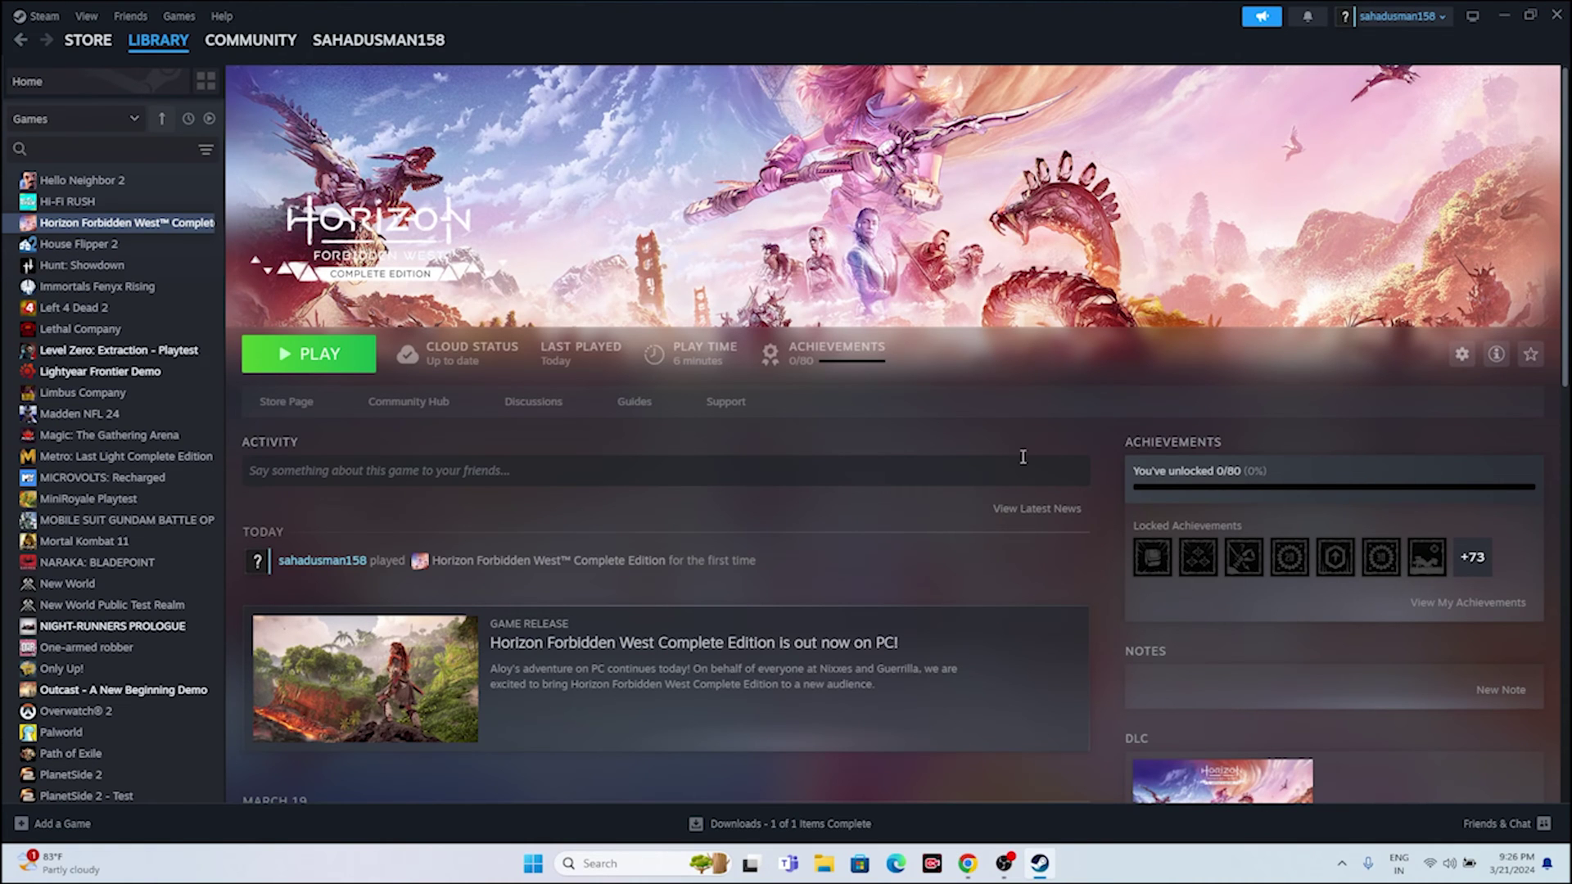
pyautogui.click(1502, 16)
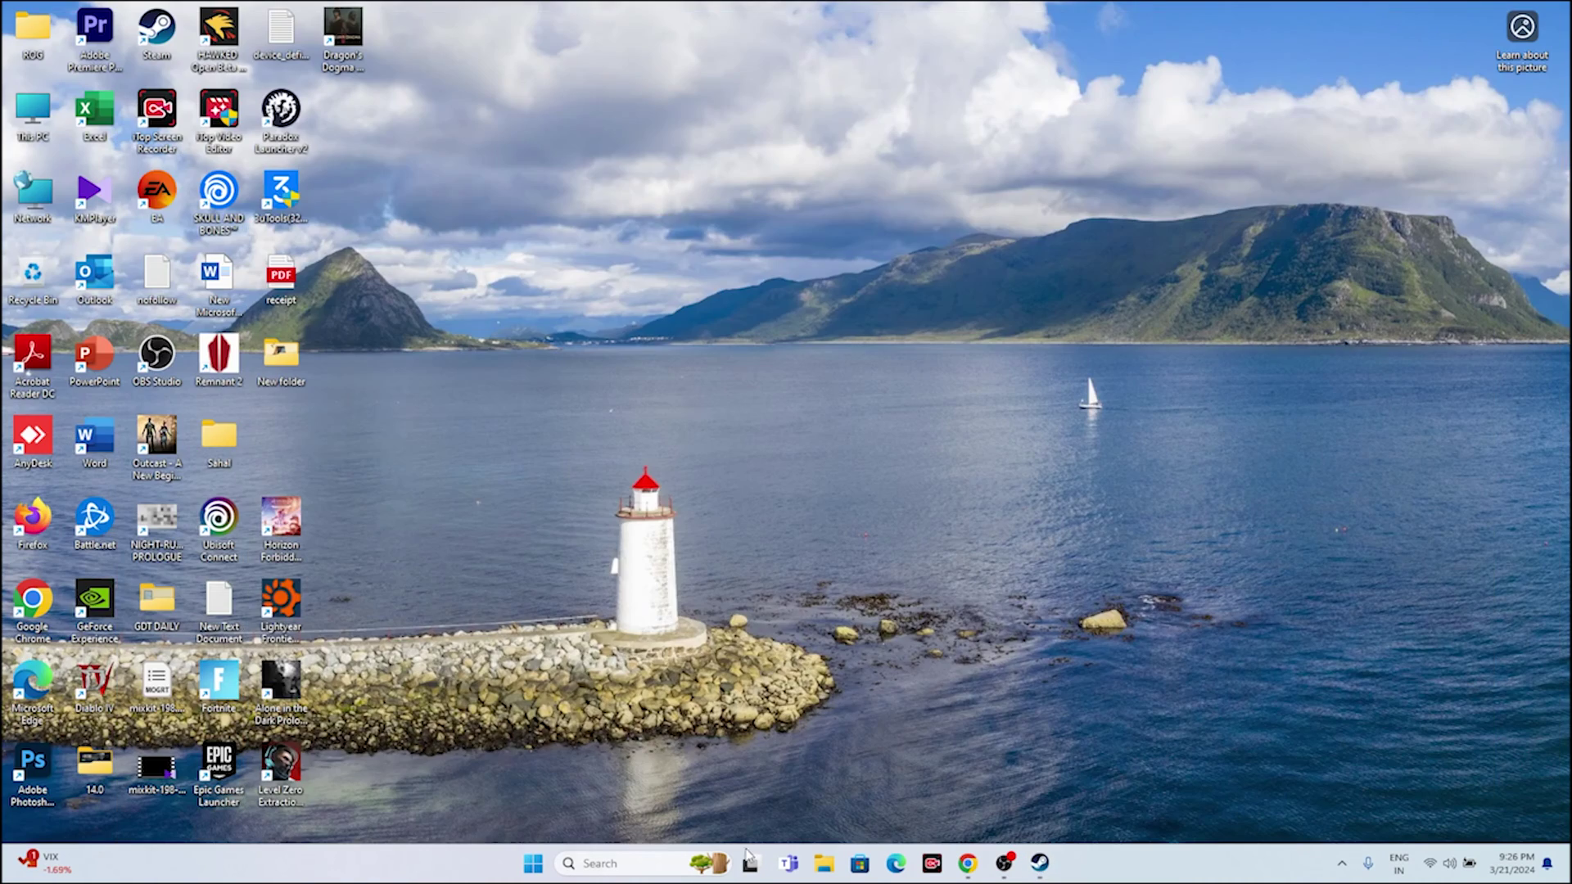
# Step: Open Control Panel's System and Security settings and show the apps allowed through Windows Defender Firewall
pyautogui.click(614, 864)
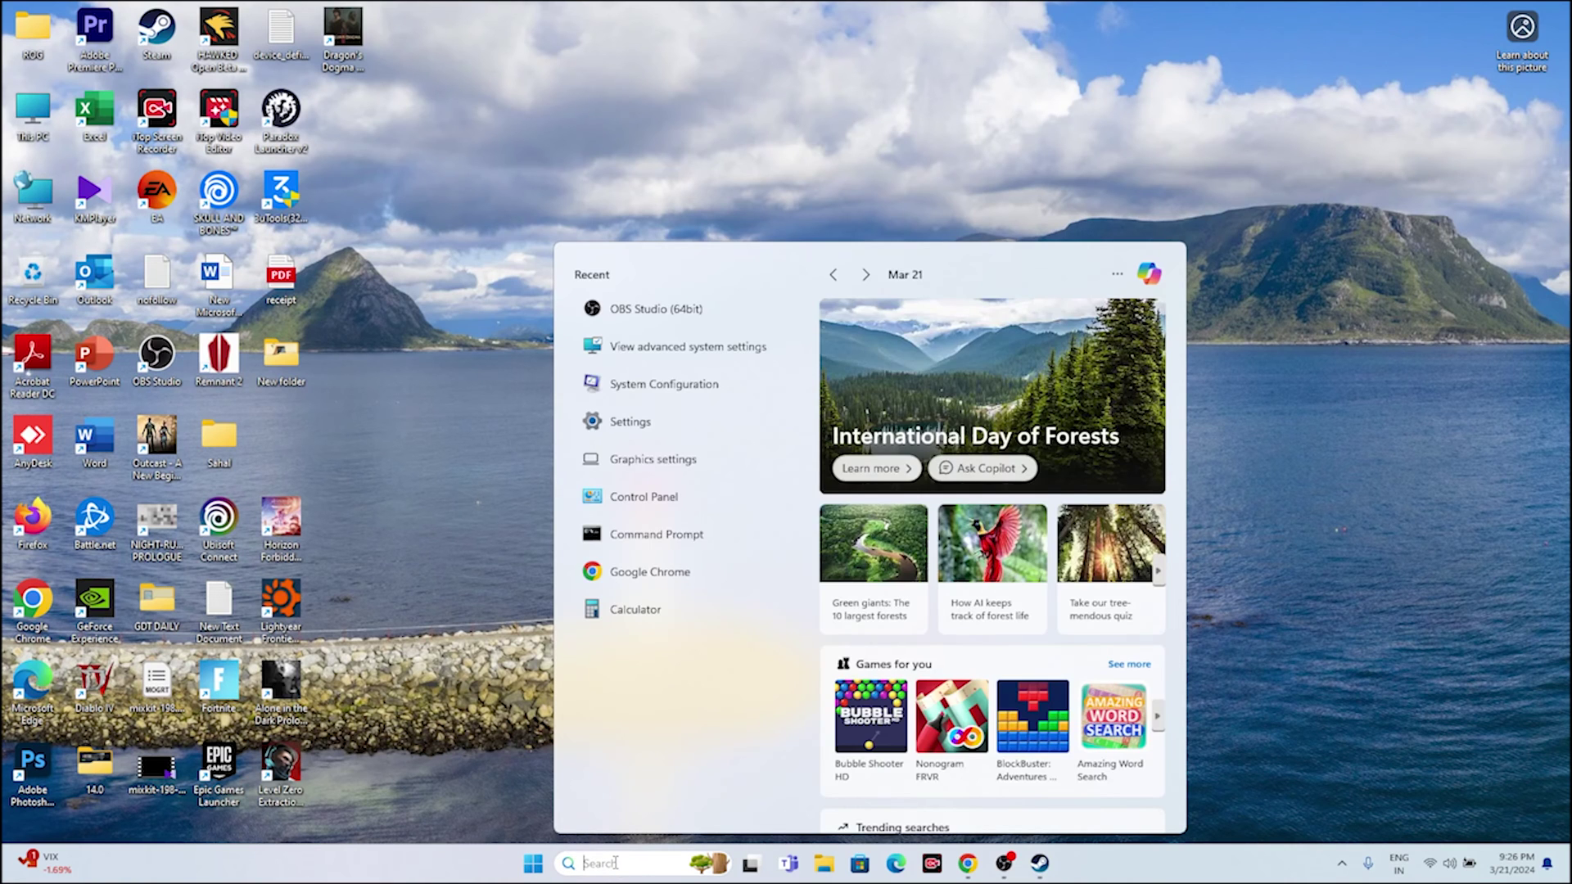
pyautogui.write('contr')
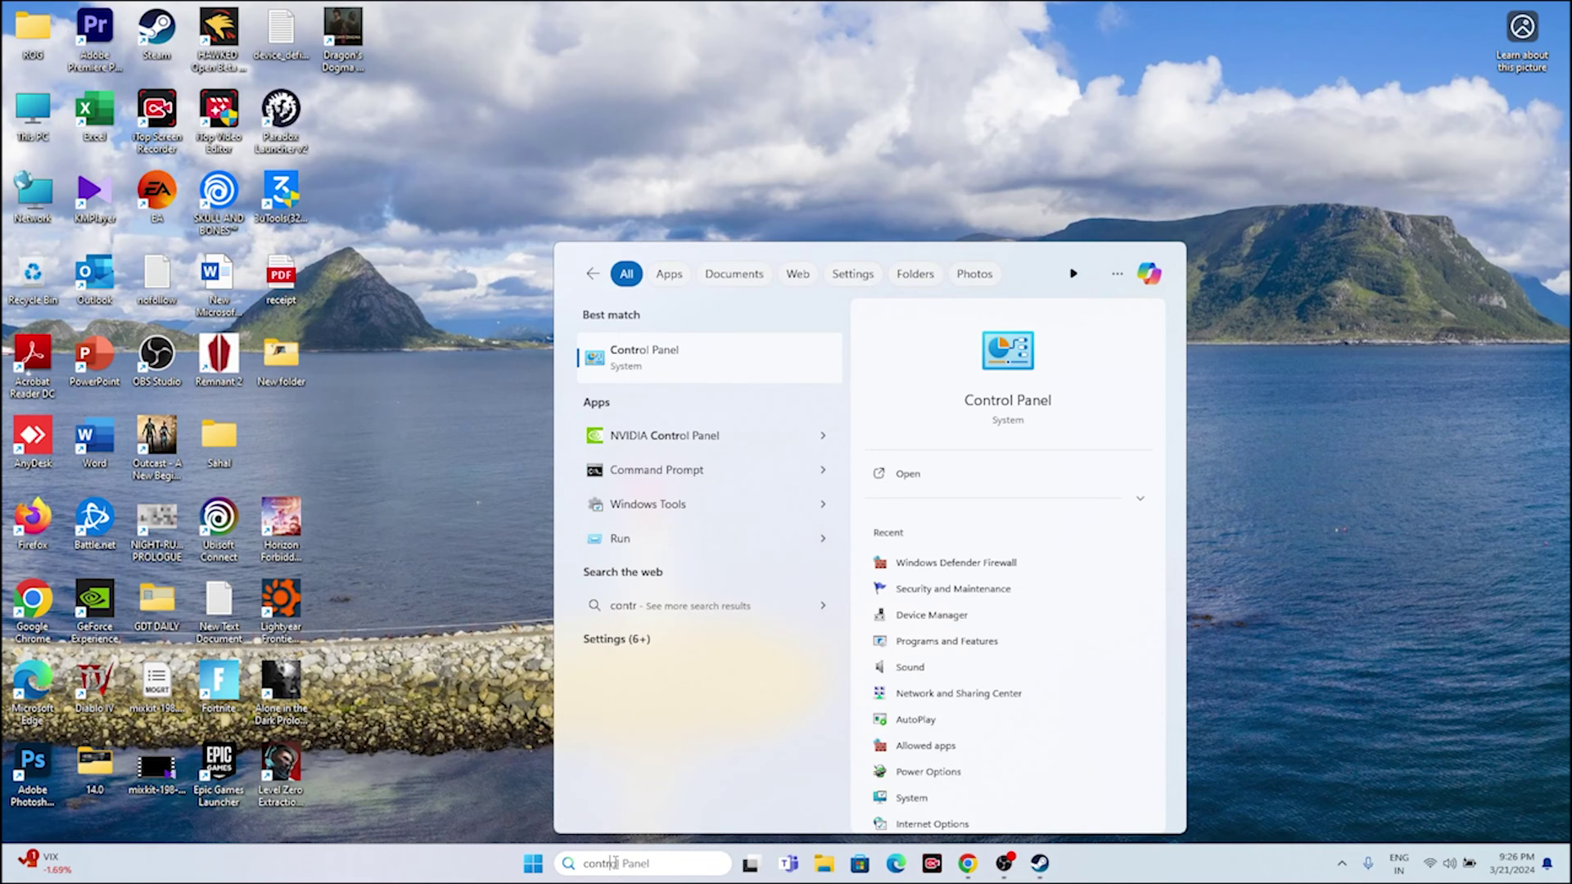
pyautogui.click(632, 351)
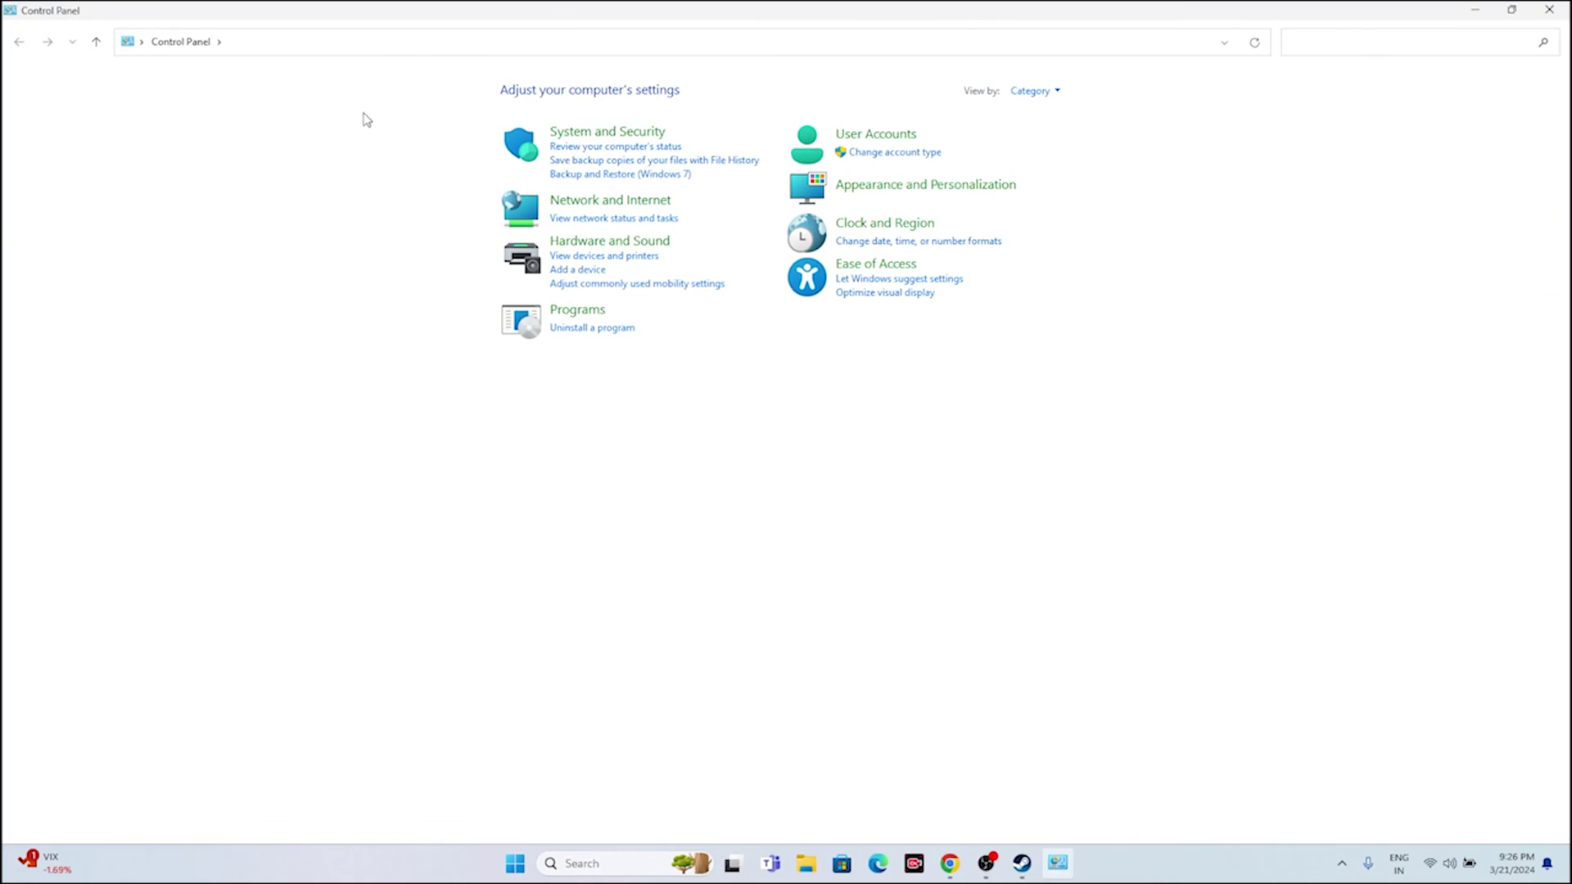
pyautogui.click(589, 131)
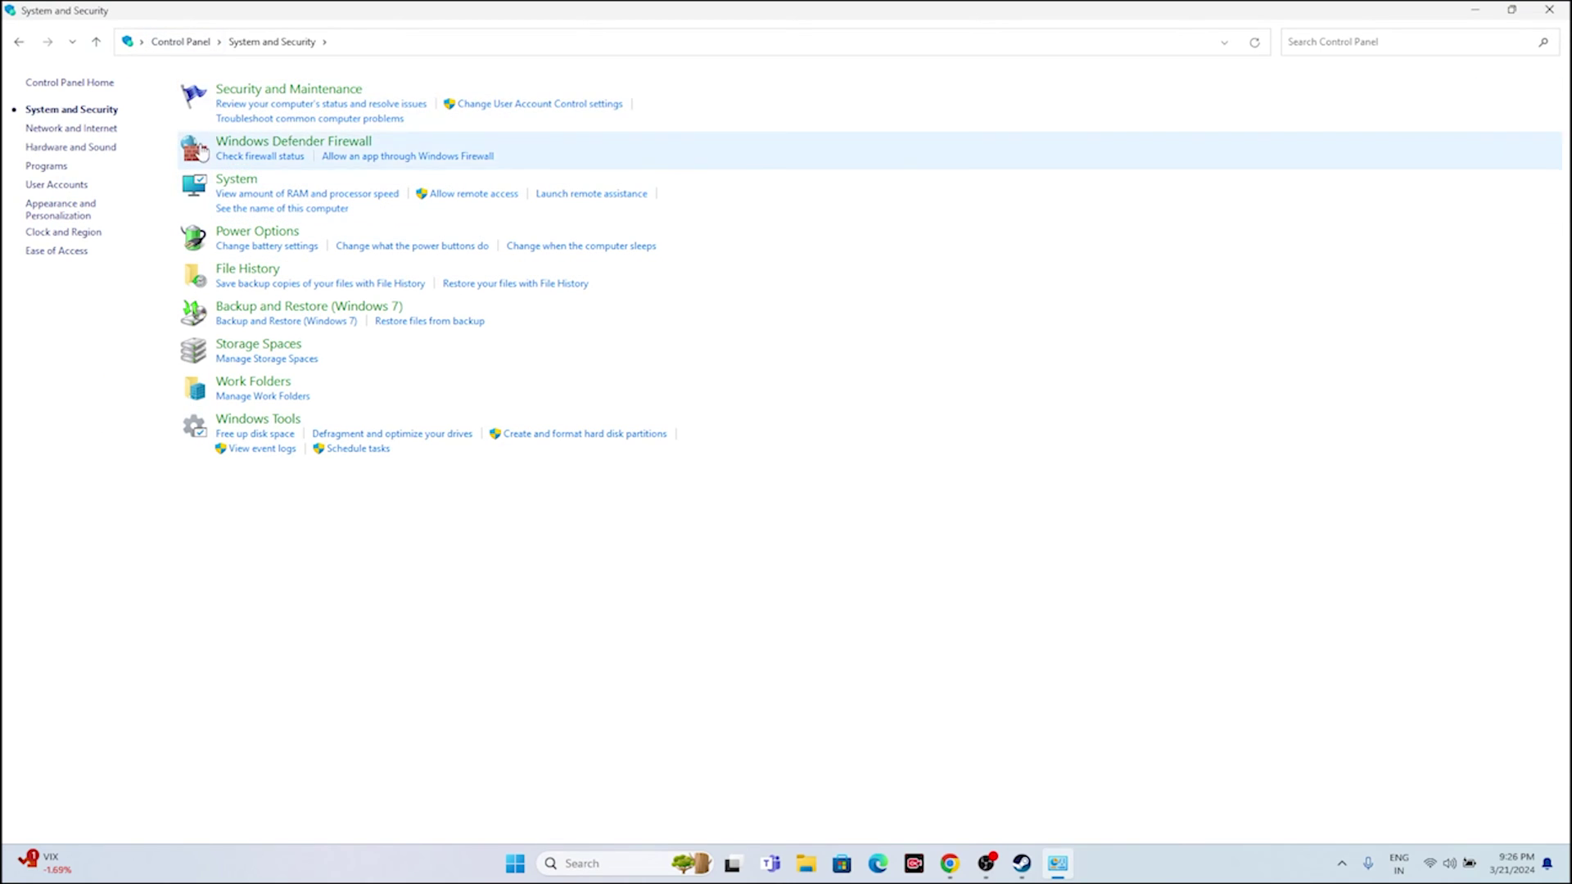
pyautogui.click(291, 159)
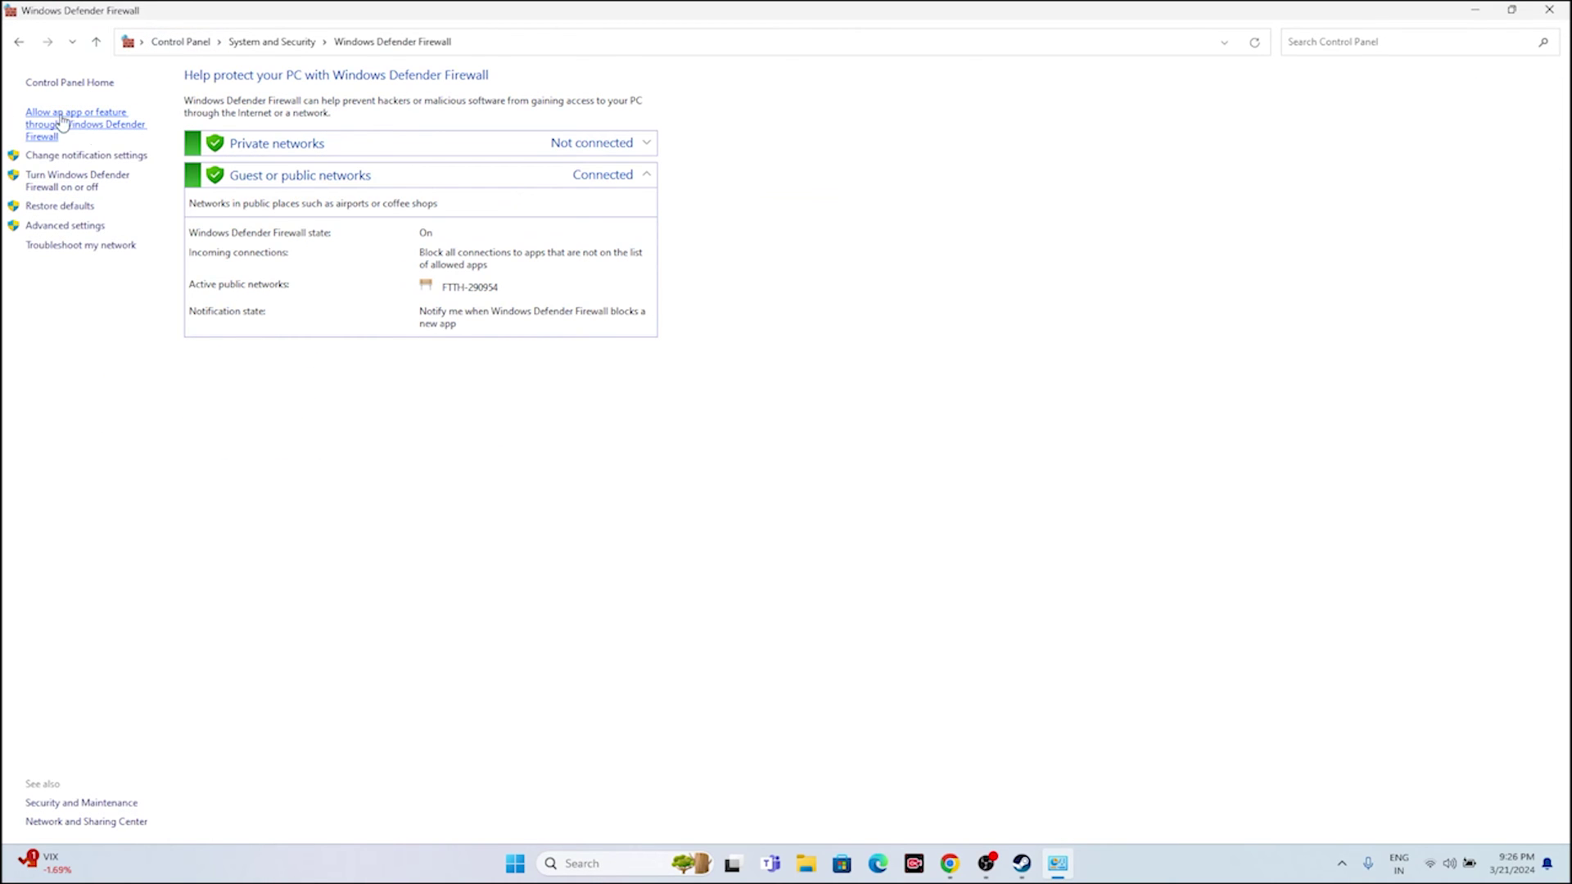
pyautogui.click(54, 127)
# Step: Look through the firewall's allowed apps for Horizon Forbidden West Complete Edition and check its private and public network access
pyautogui.scroll(-12, 595, 251)
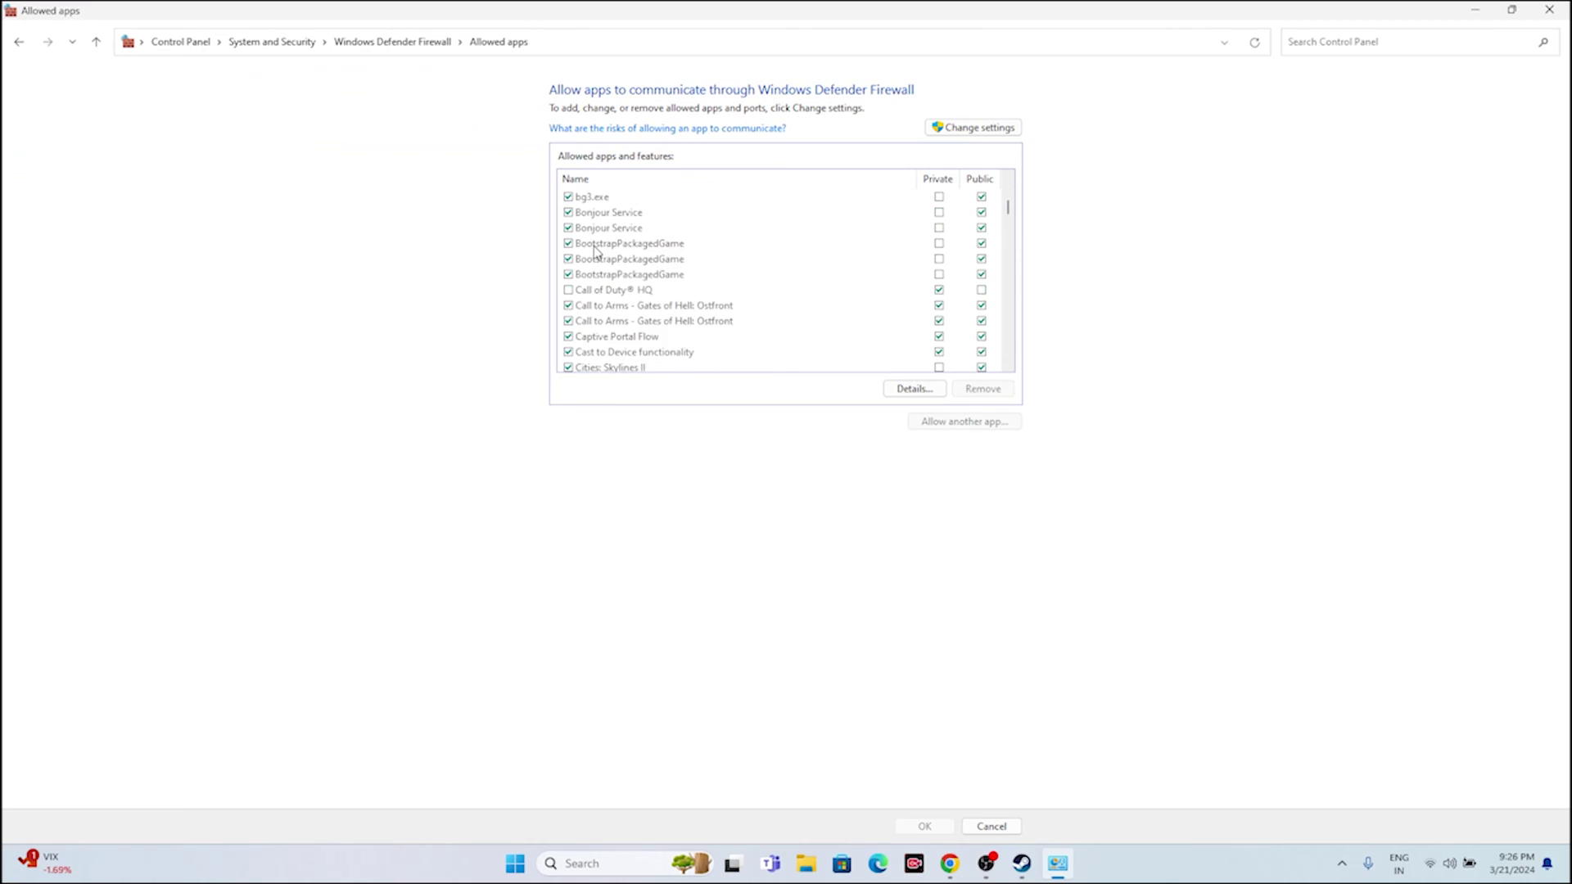
pyautogui.scroll(-7, 595, 251)
pyautogui.scroll(-10, 604, 258)
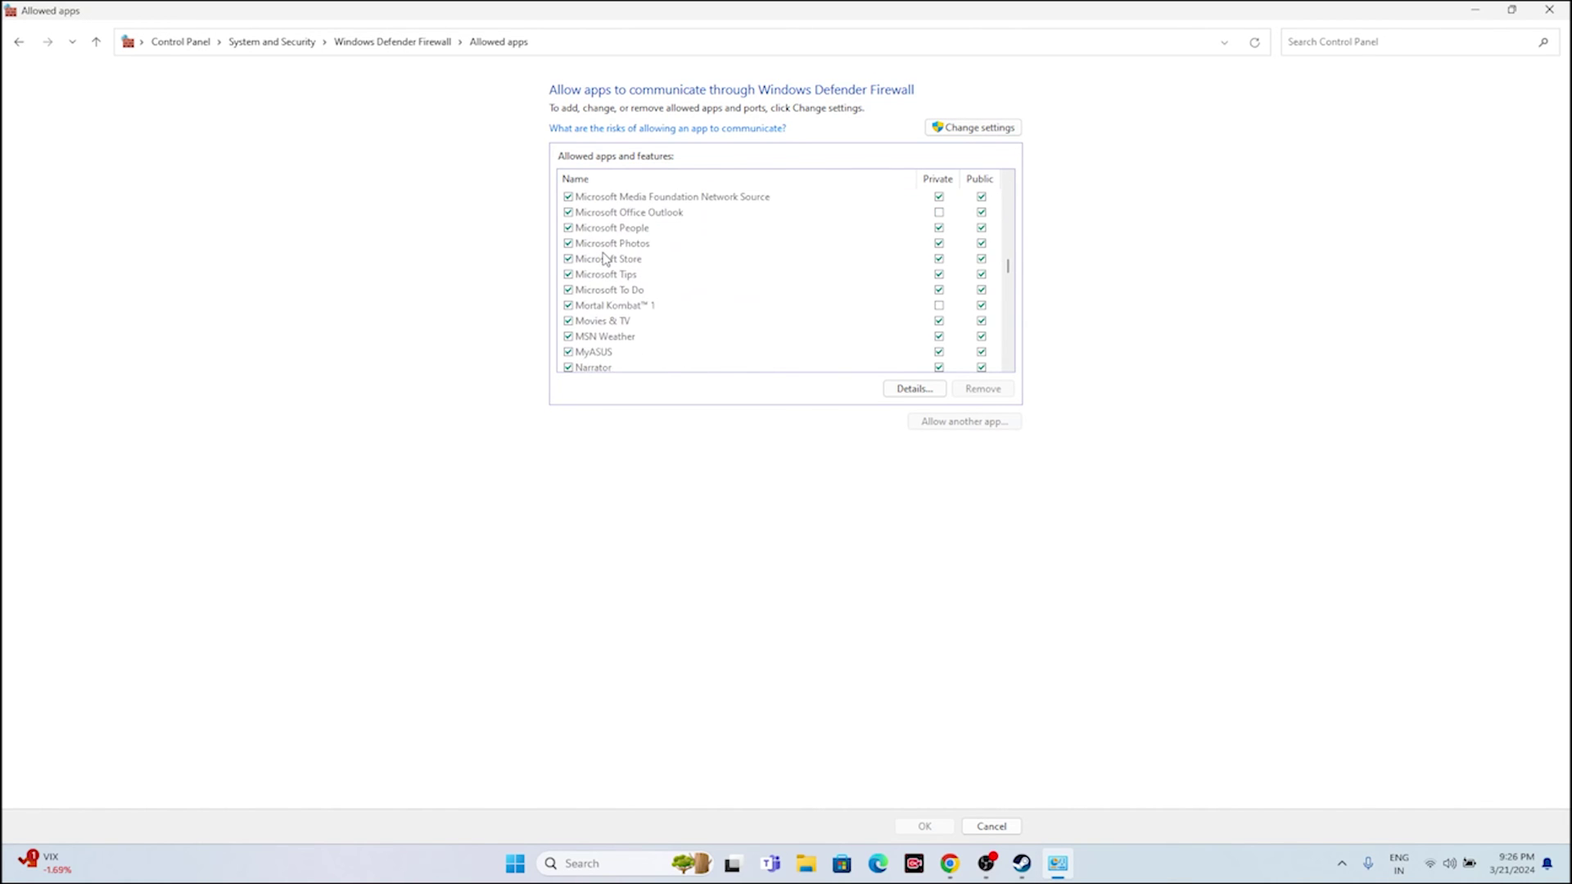
pyautogui.scroll(-10, 605, 260)
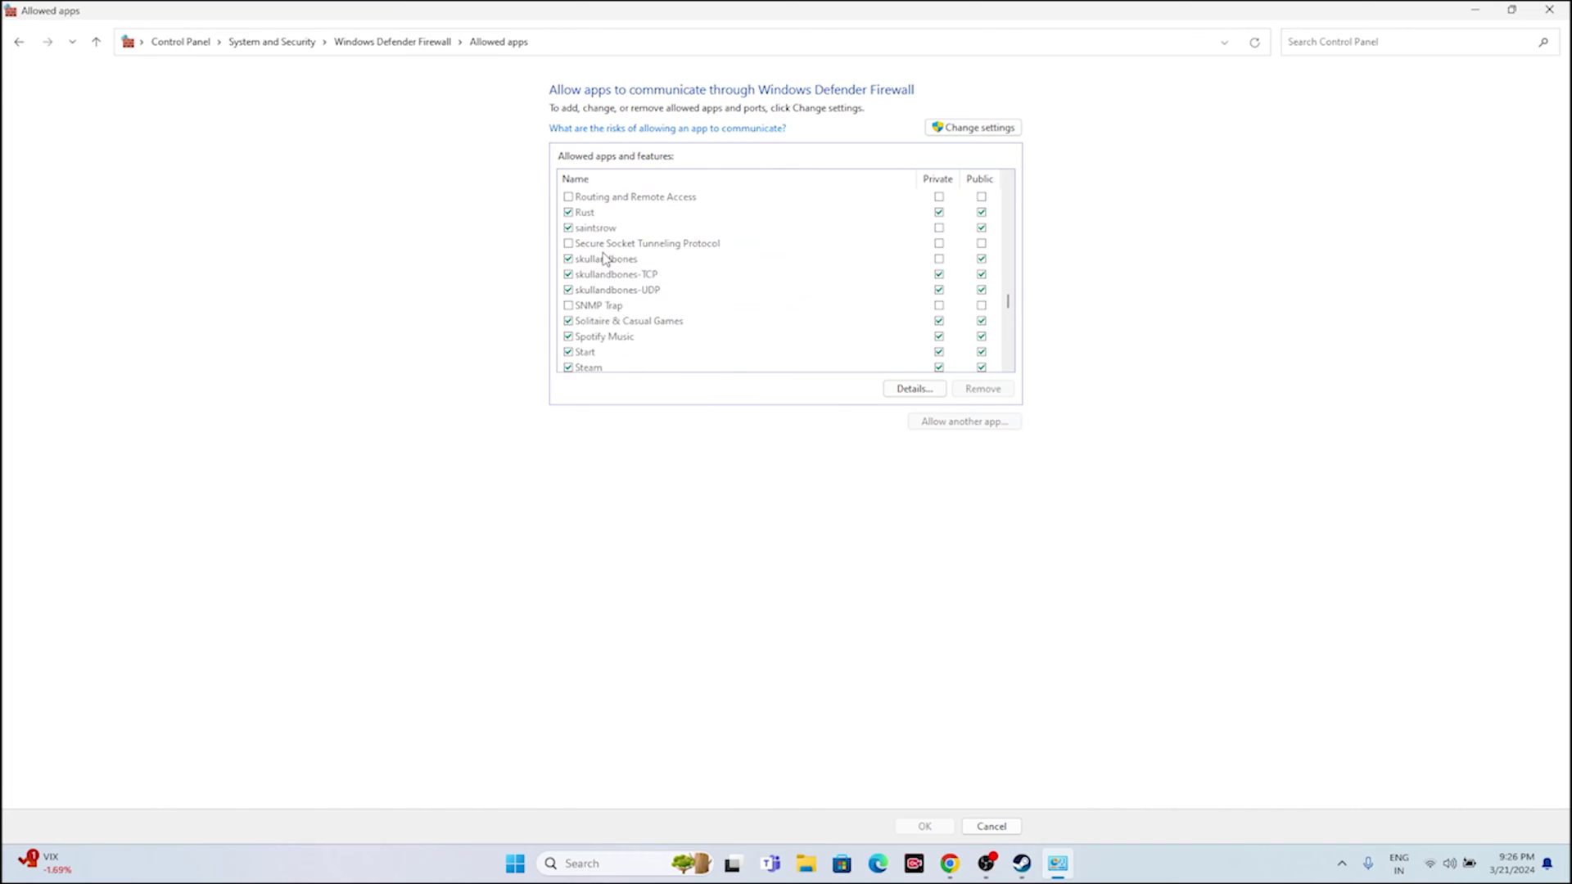
pyautogui.scroll(-10, 628, 264)
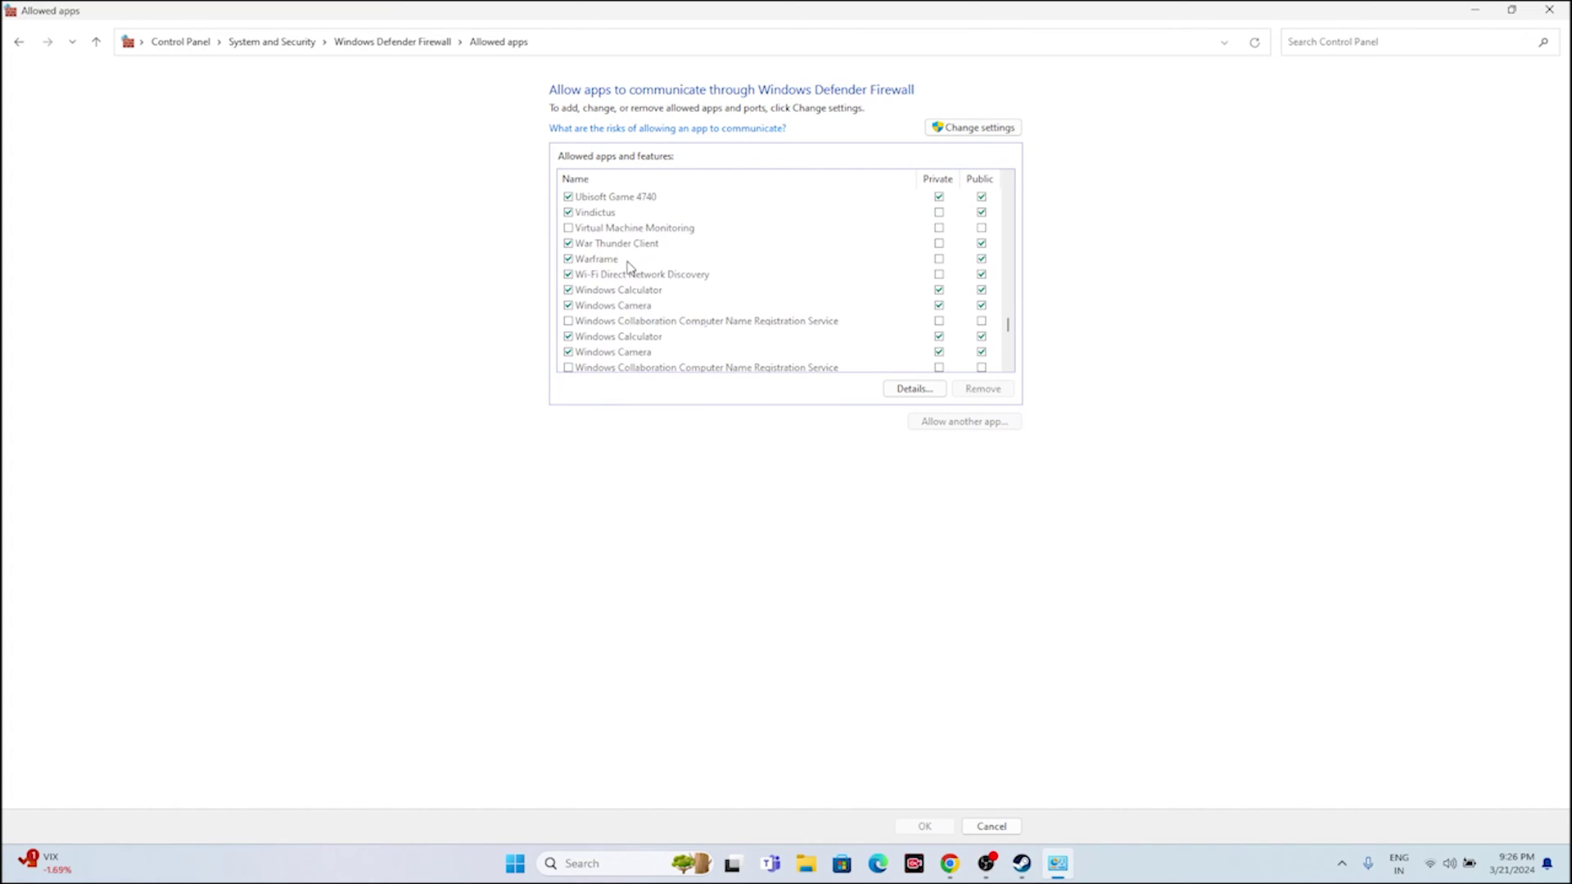
pyautogui.scroll(20, 628, 264)
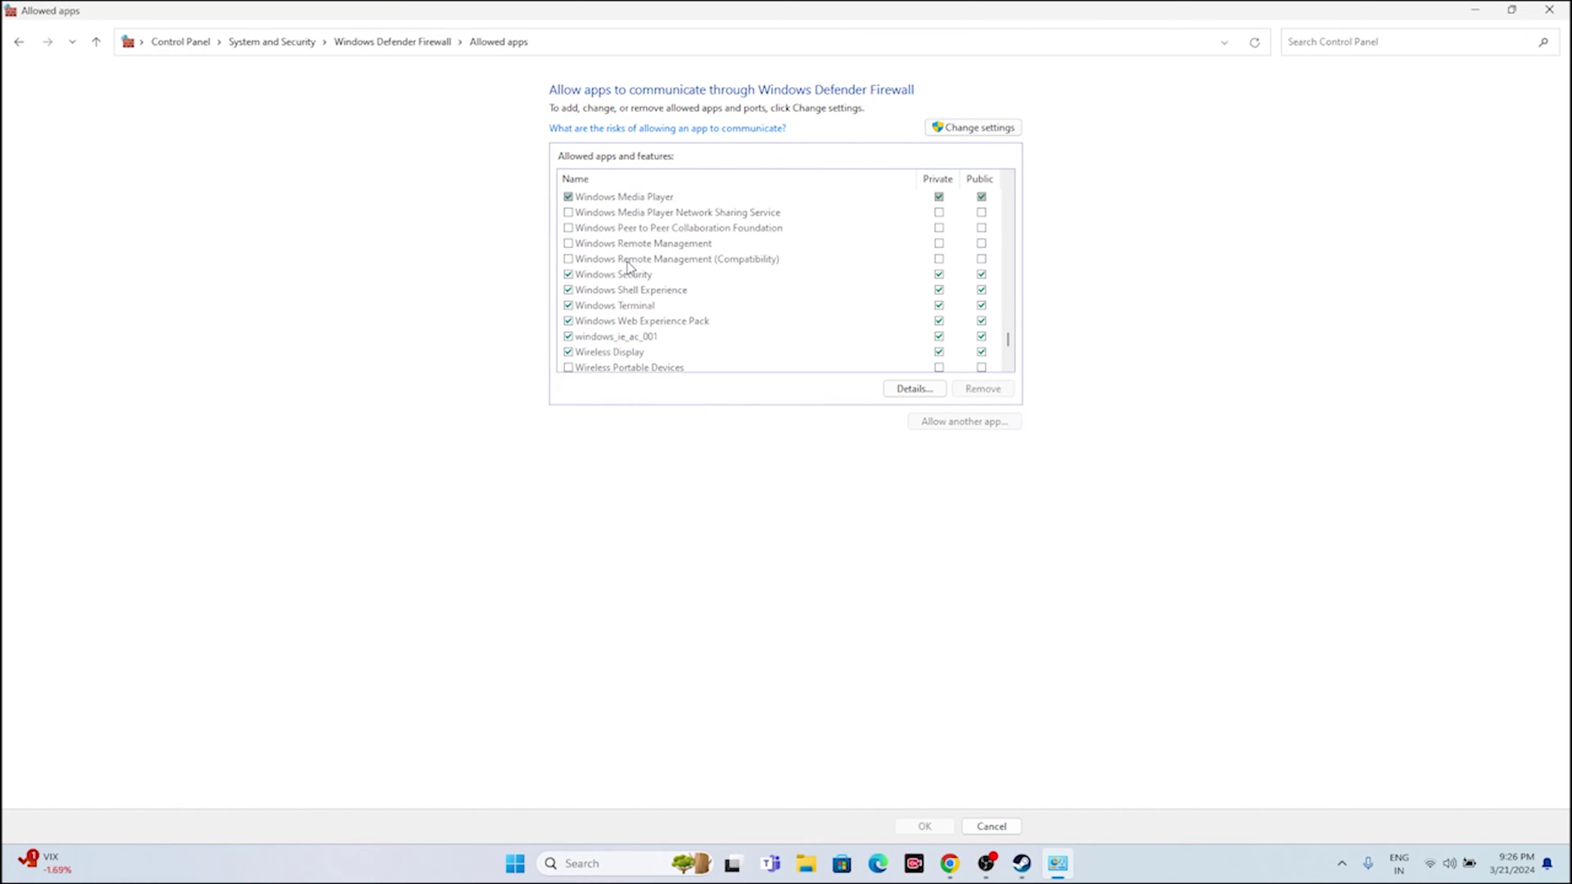
pyautogui.scroll(15, 629, 264)
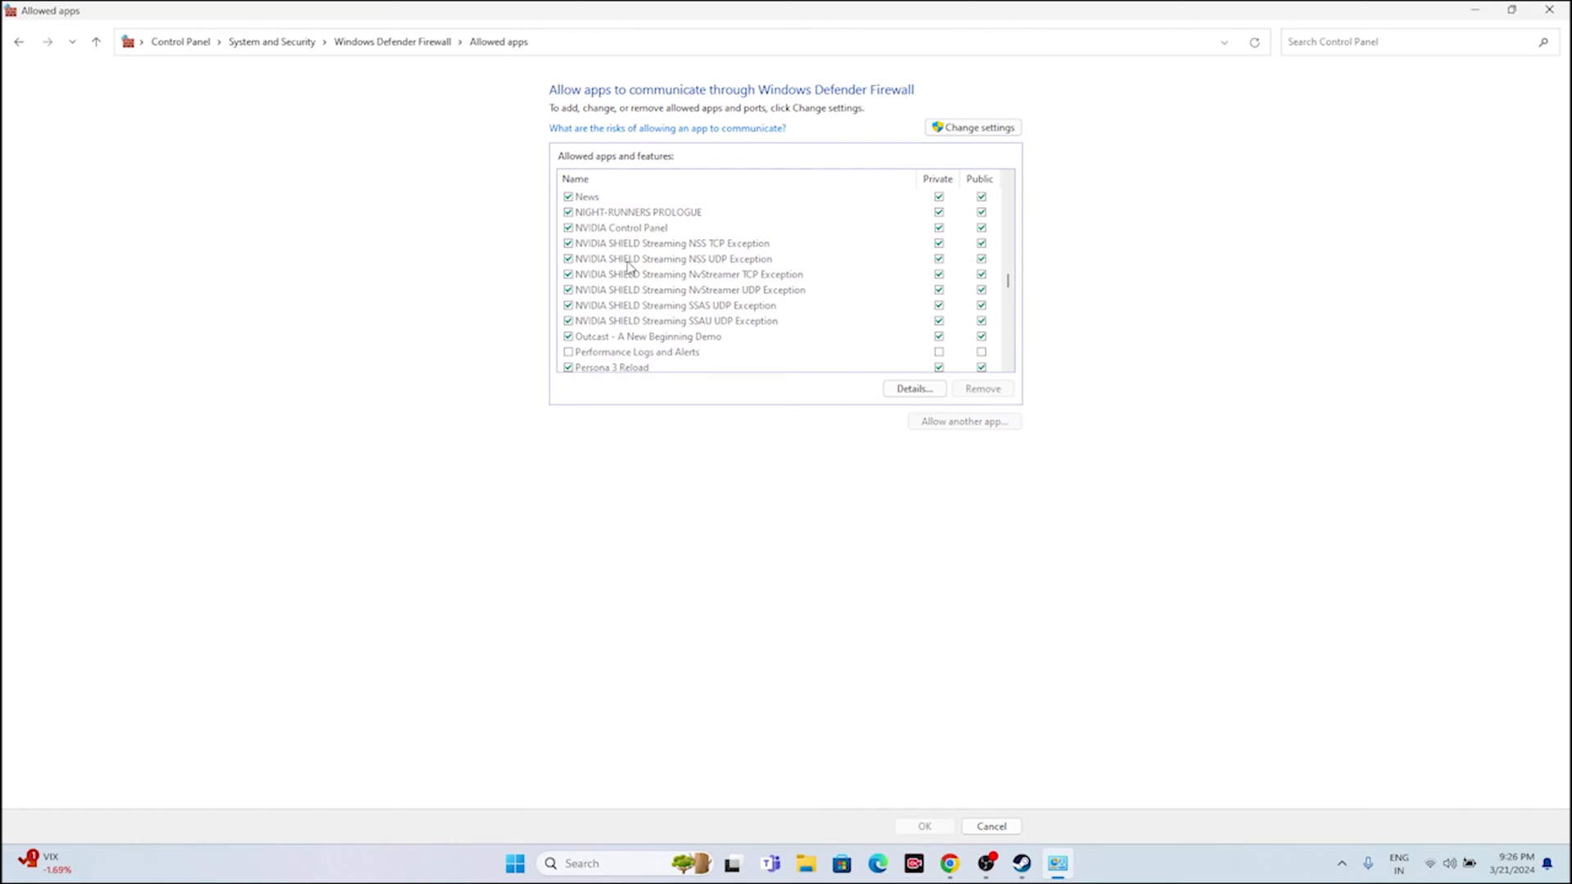
pyautogui.scroll(7, 629, 265)
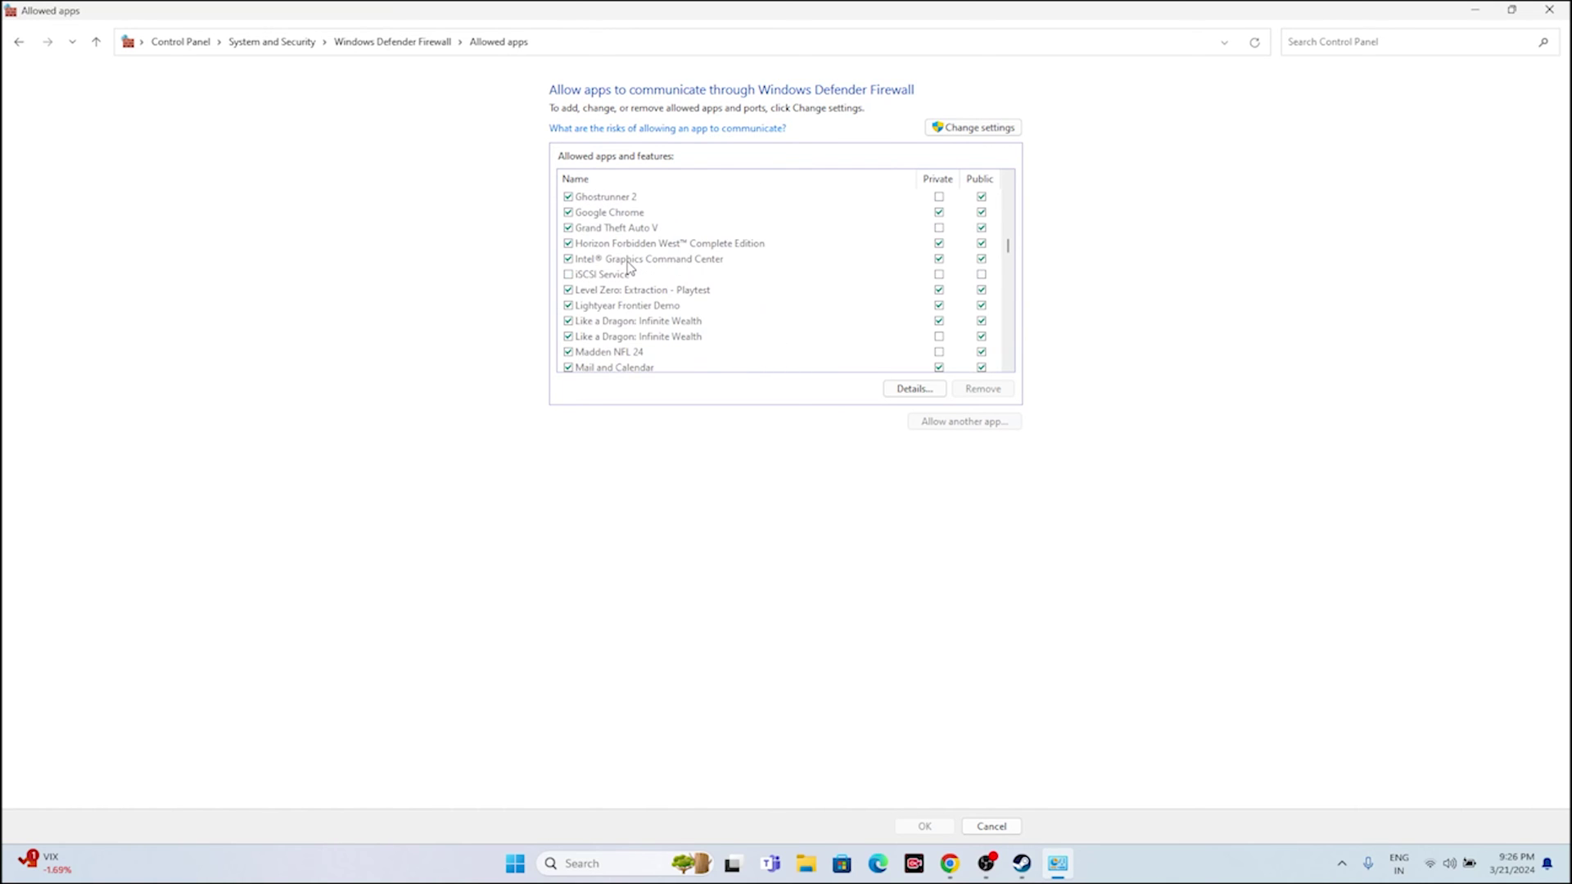
pyautogui.scroll(-2, 637, 278)
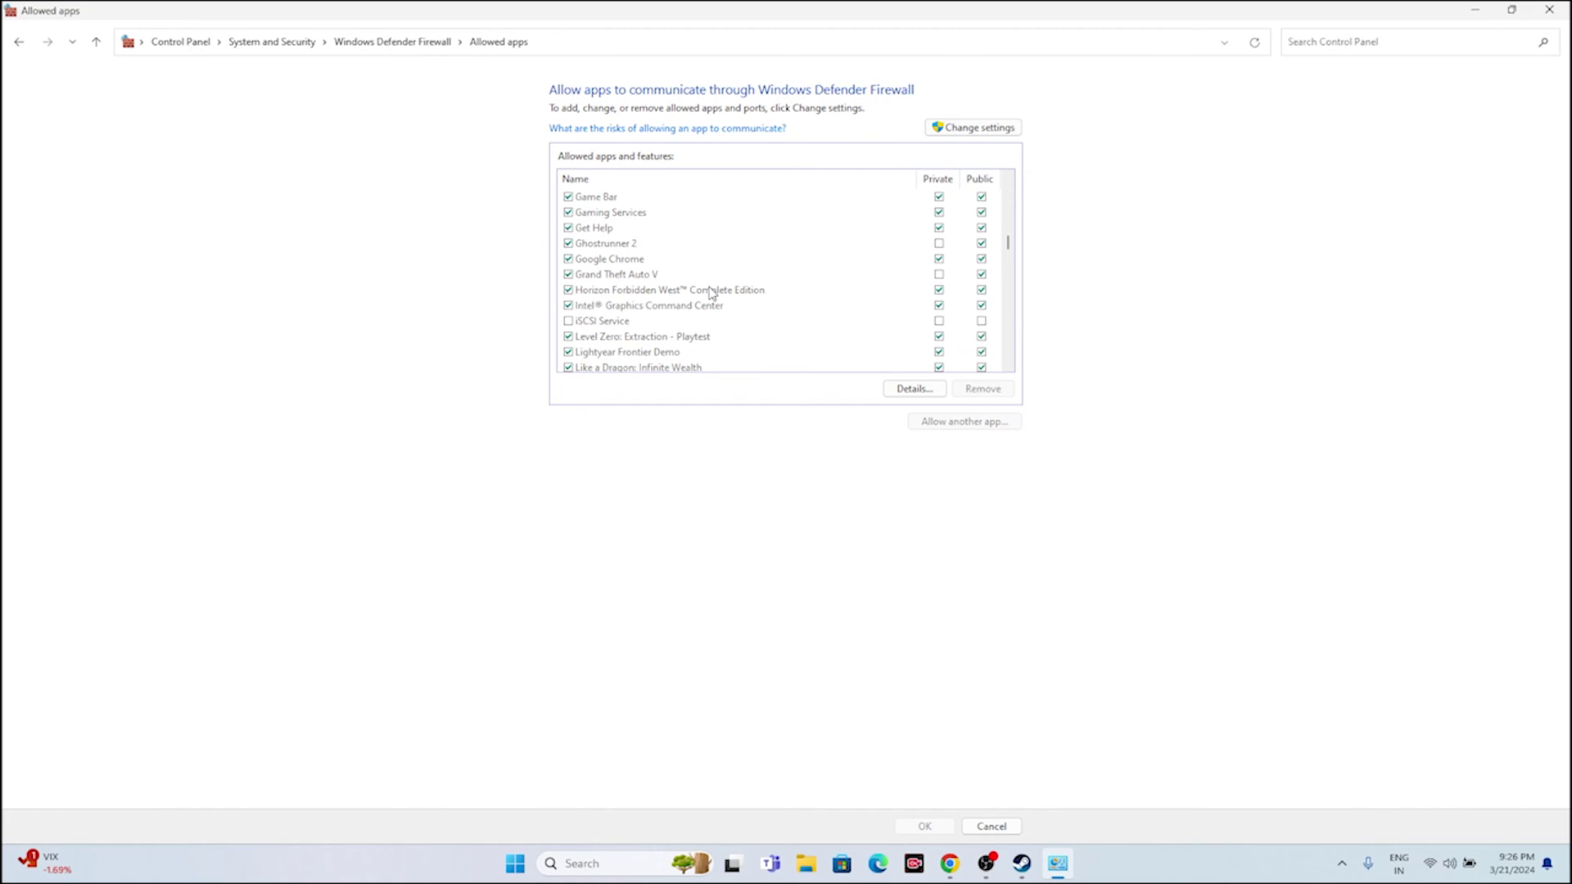
# Step: Enable changes to the firewall's allowed apps and start browsing for another app to allow
pyautogui.click(943, 129)
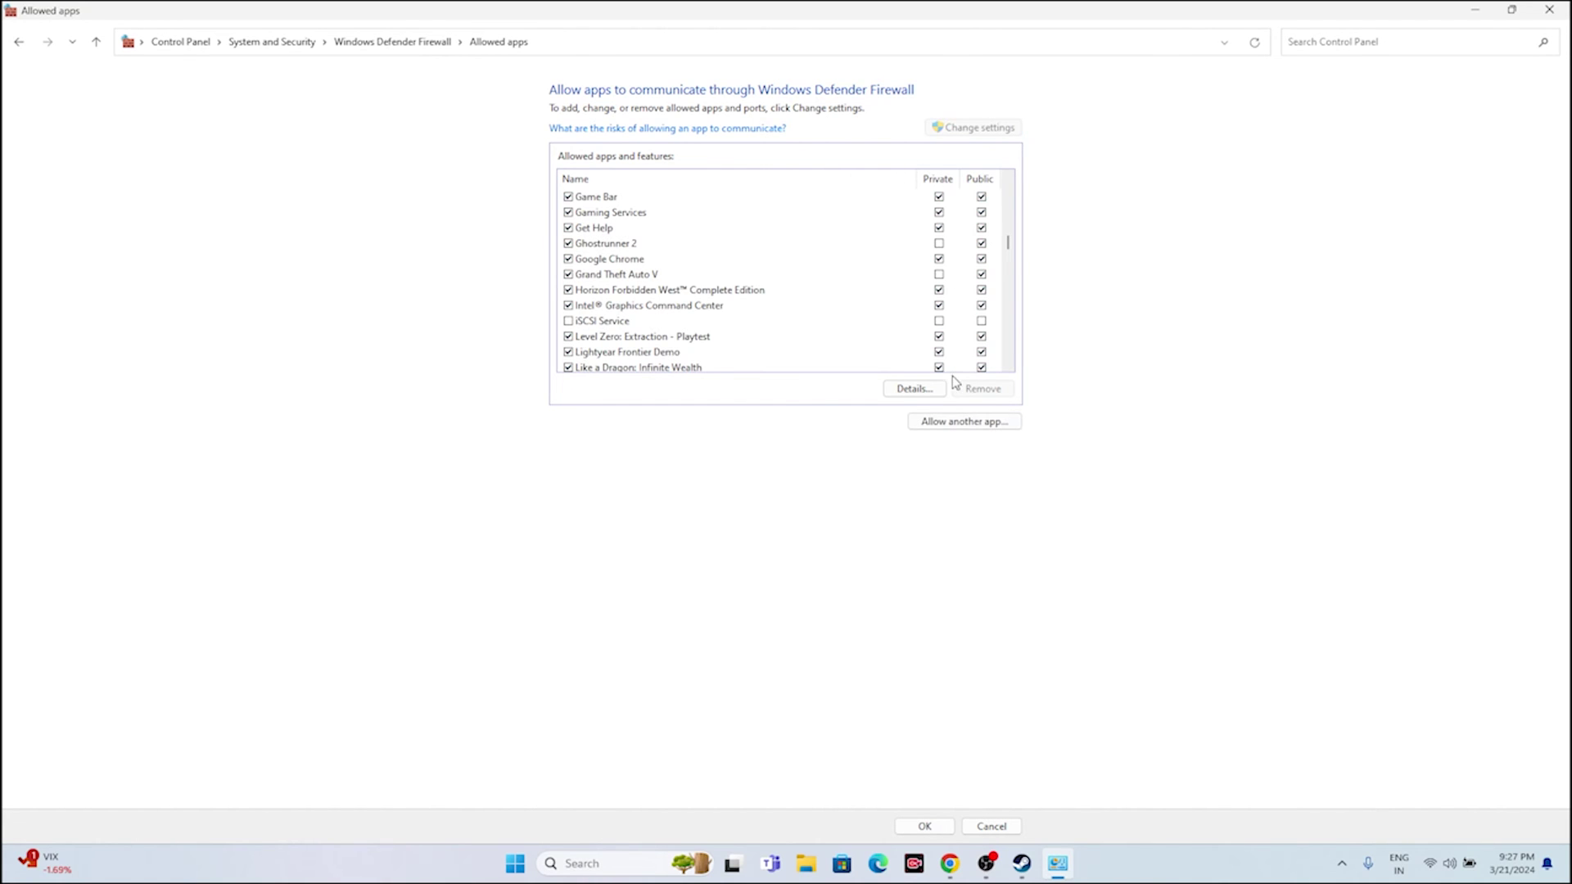
pyautogui.click(958, 422)
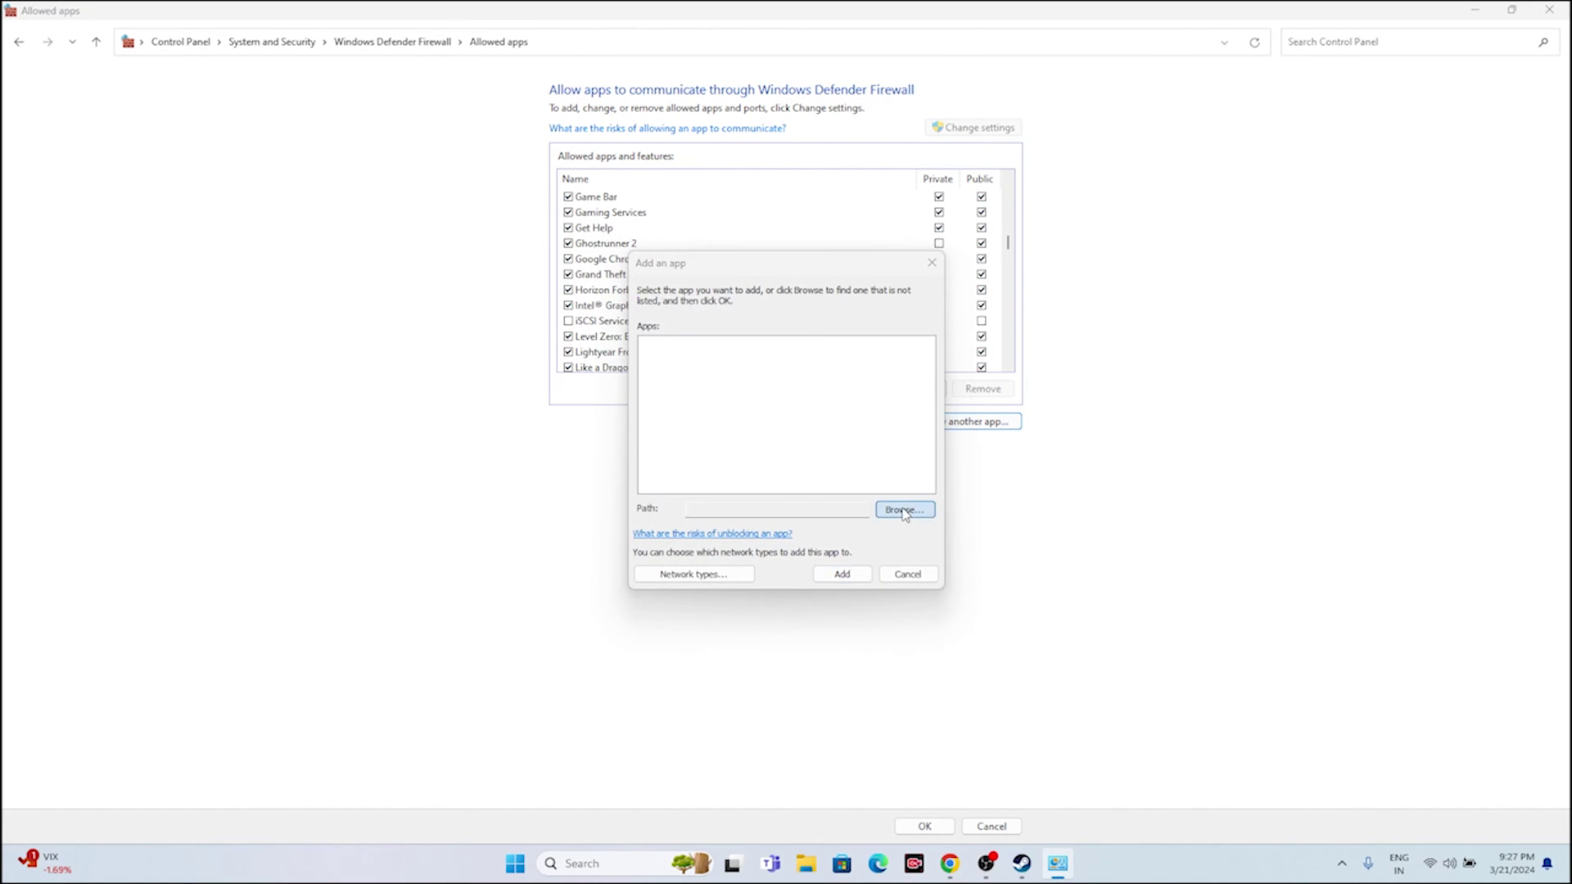
pyautogui.click(903, 511)
# Step: Browse to Steam's steamapps\common folder in Program Files (x86) on Local Disk (C:) and locate the Horizon Forbidden West Complete Edition folder
pyautogui.scroll(-5, 696, 491)
pyautogui.click(692, 566)
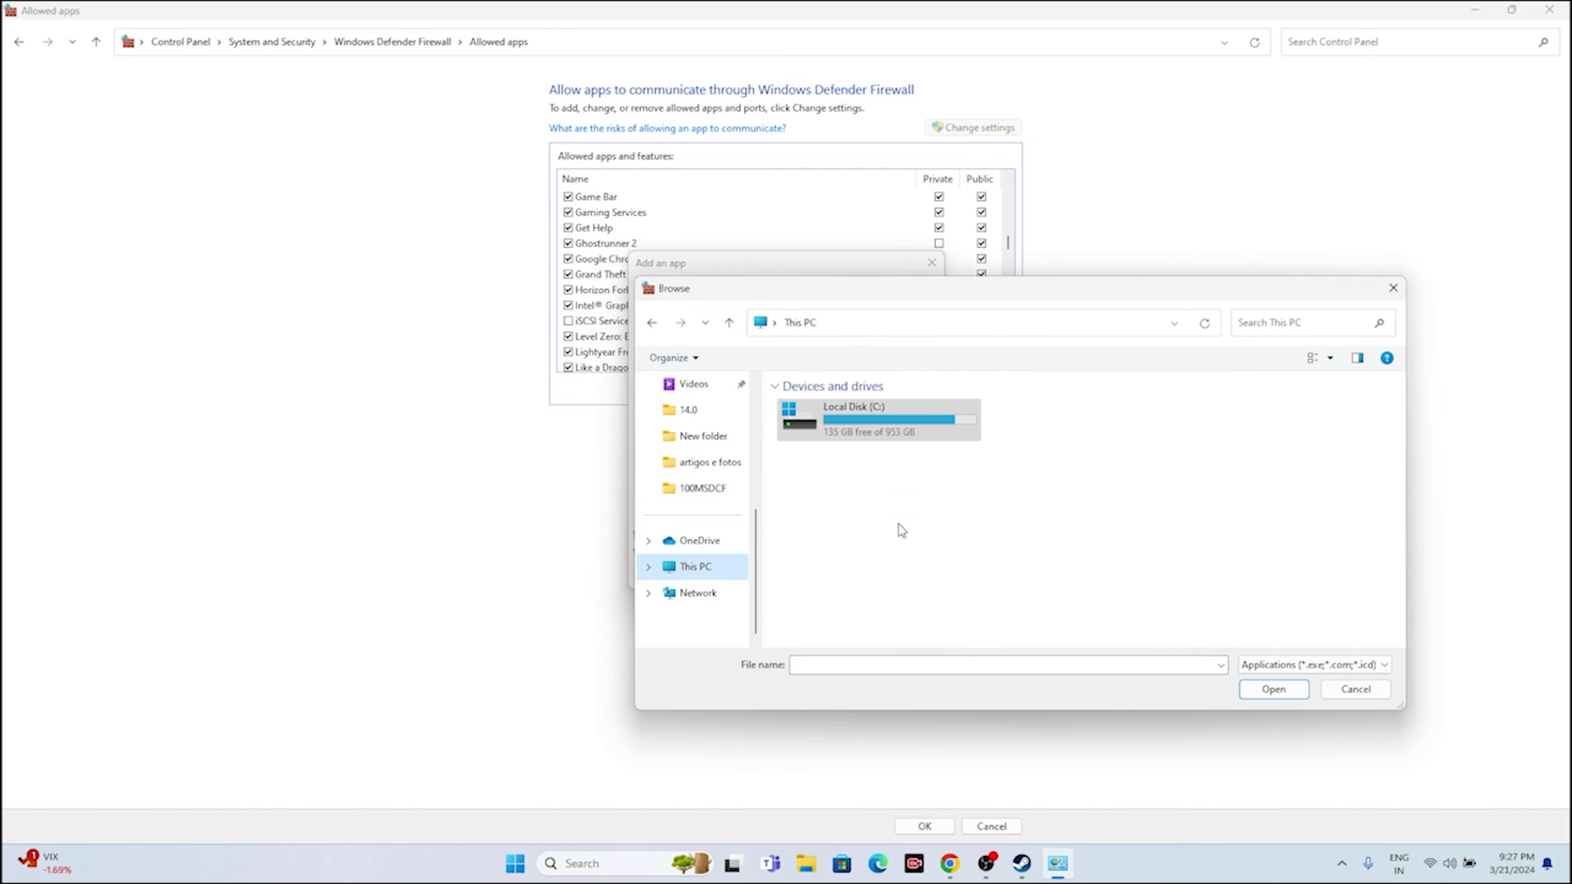
pyautogui.doubleClick(903, 456)
pyautogui.doubleClick(882, 561)
pyautogui.scroll(-10, 863, 508)
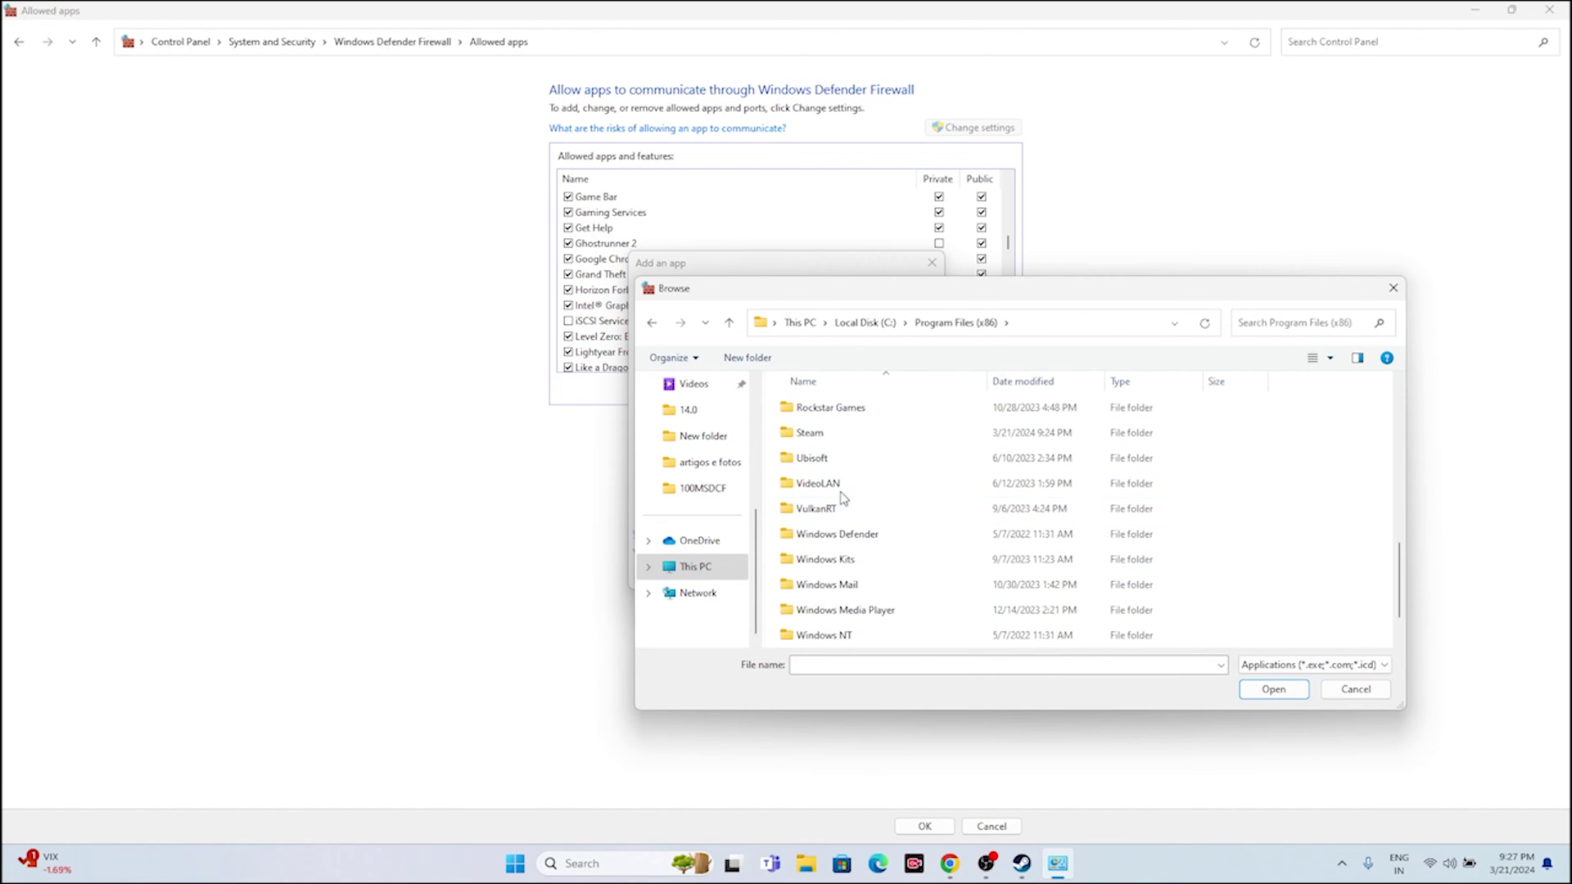
pyautogui.doubleClick(852, 434)
pyautogui.scroll(-5, 863, 474)
pyautogui.doubleClick(860, 491)
pyautogui.doubleClick(819, 407)
pyautogui.scroll(-1, 869, 498)
pyautogui.scroll(-6, 868, 499)
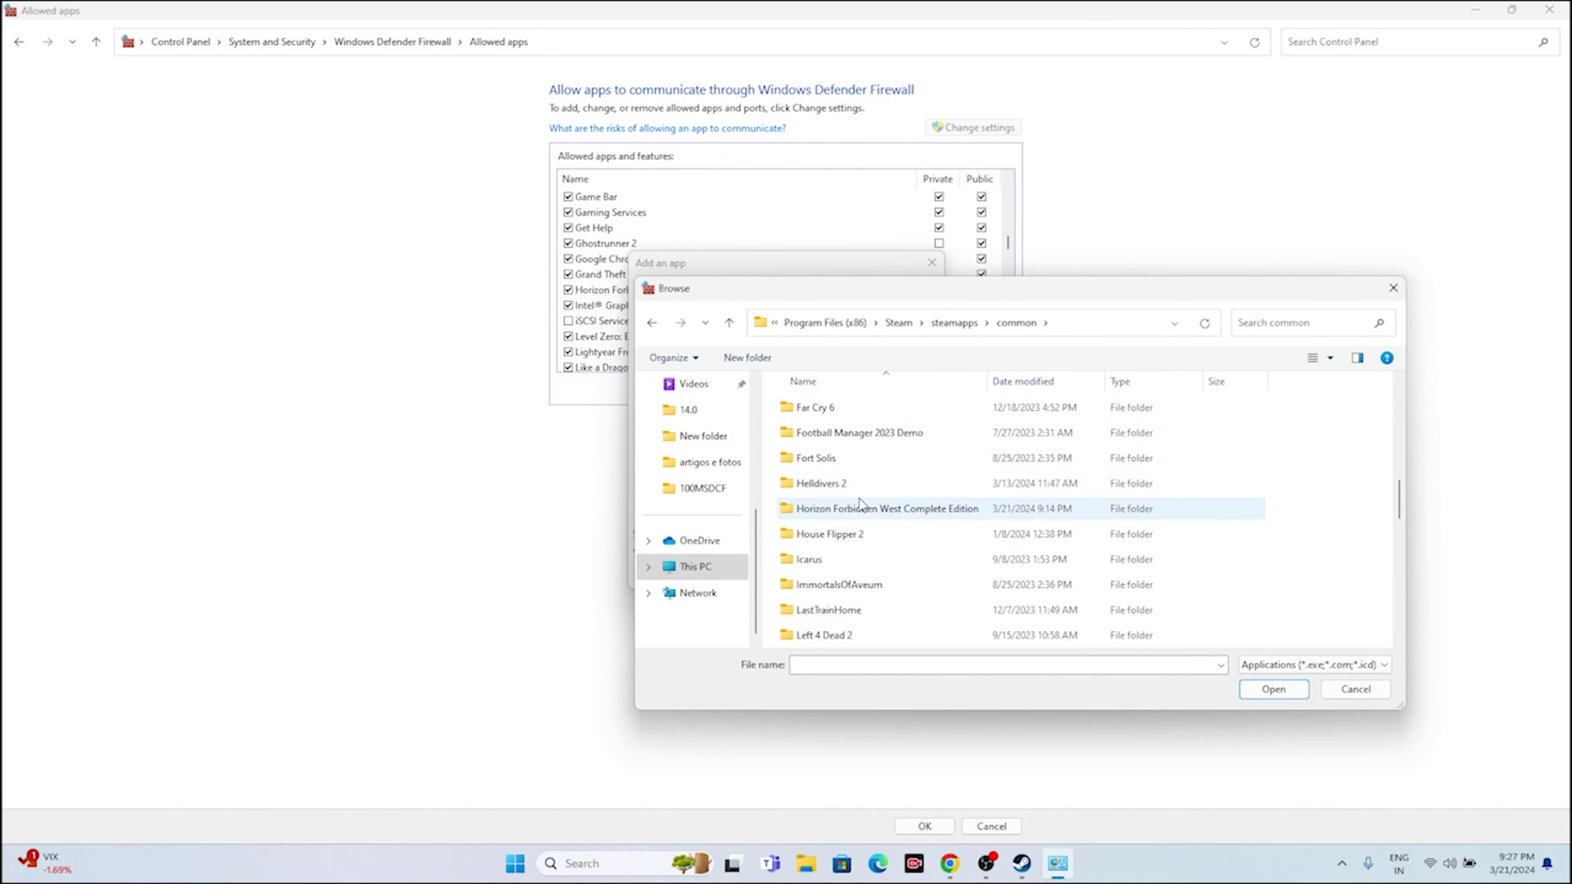
# Step: Try to add the Horizon Forbidden West Complete Edition application to the firewall's allowed apps, and close the Add an app dialog
pyautogui.doubleClick(859, 507)
pyautogui.click(833, 536)
pyautogui.click(1260, 691)
pyautogui.click(820, 574)
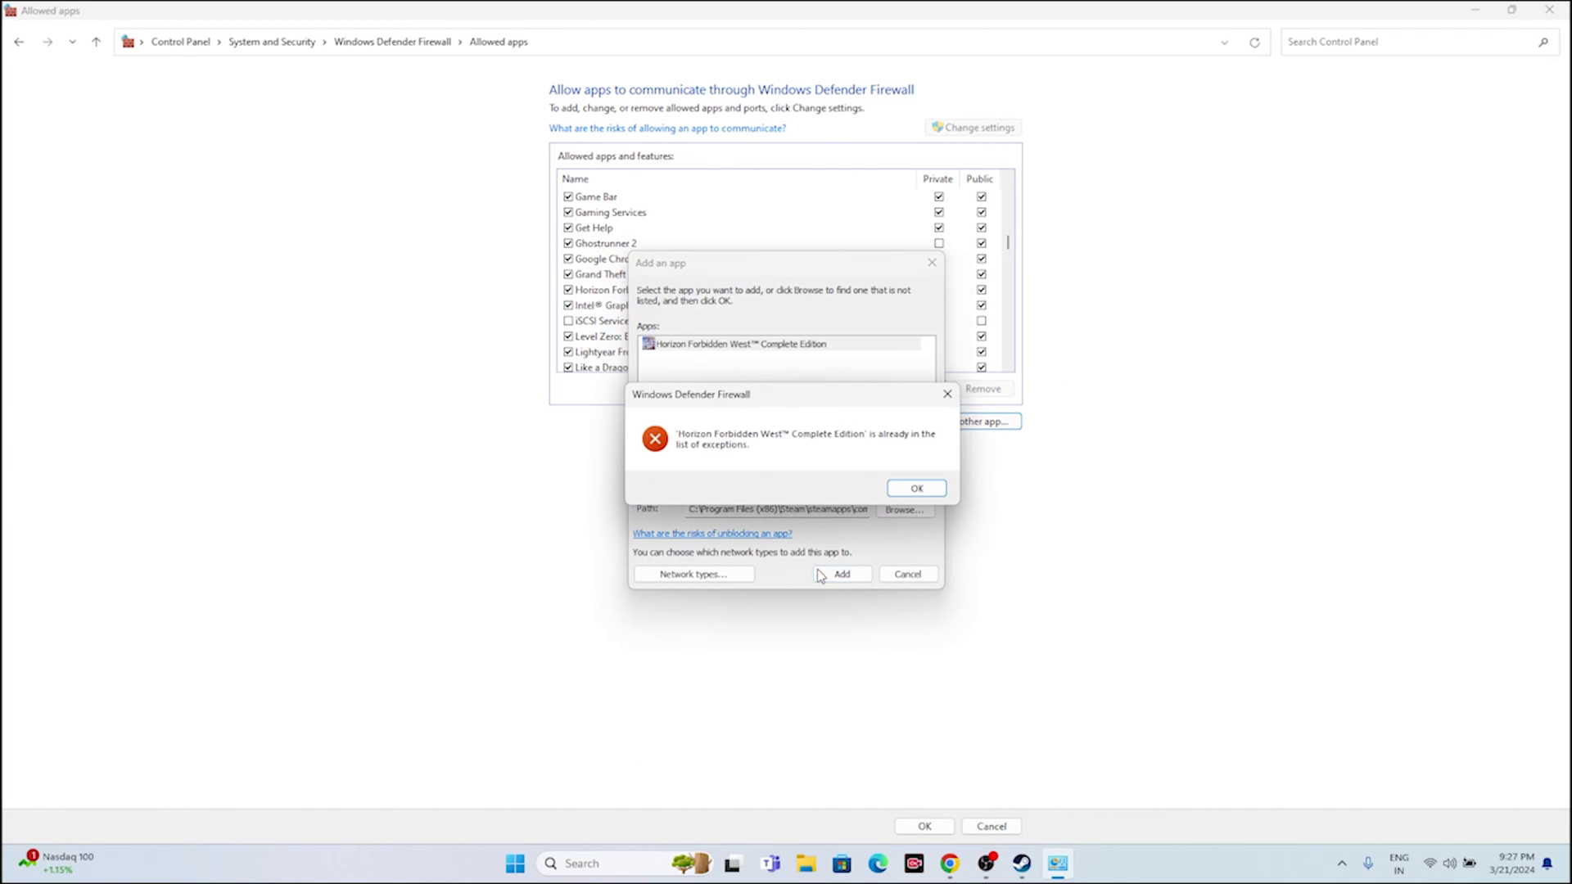
pyautogui.click(920, 489)
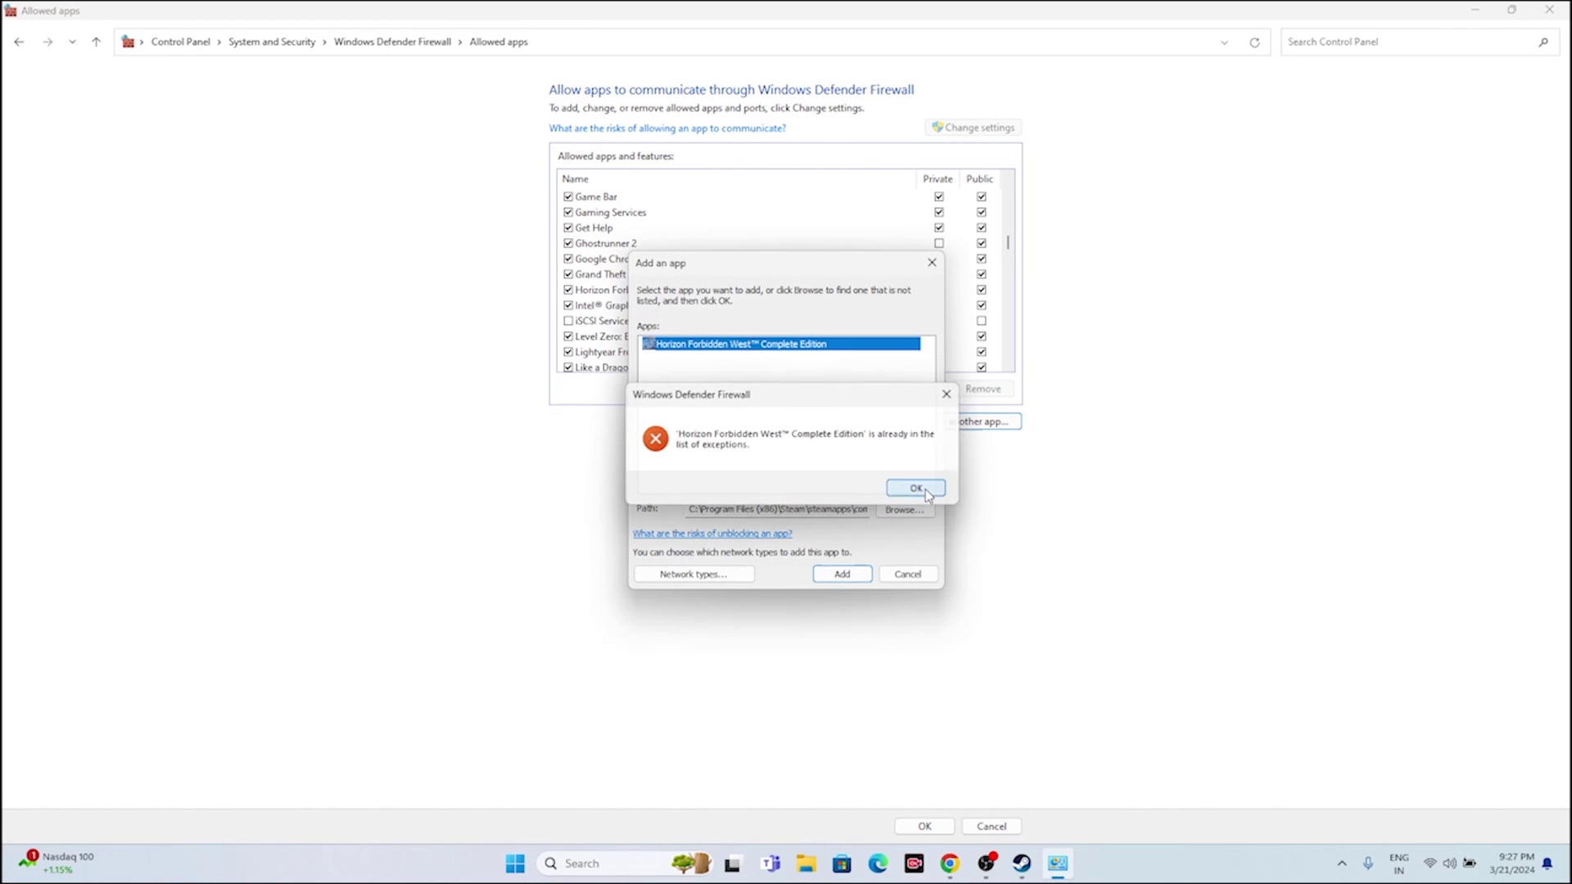
pyautogui.click(931, 264)
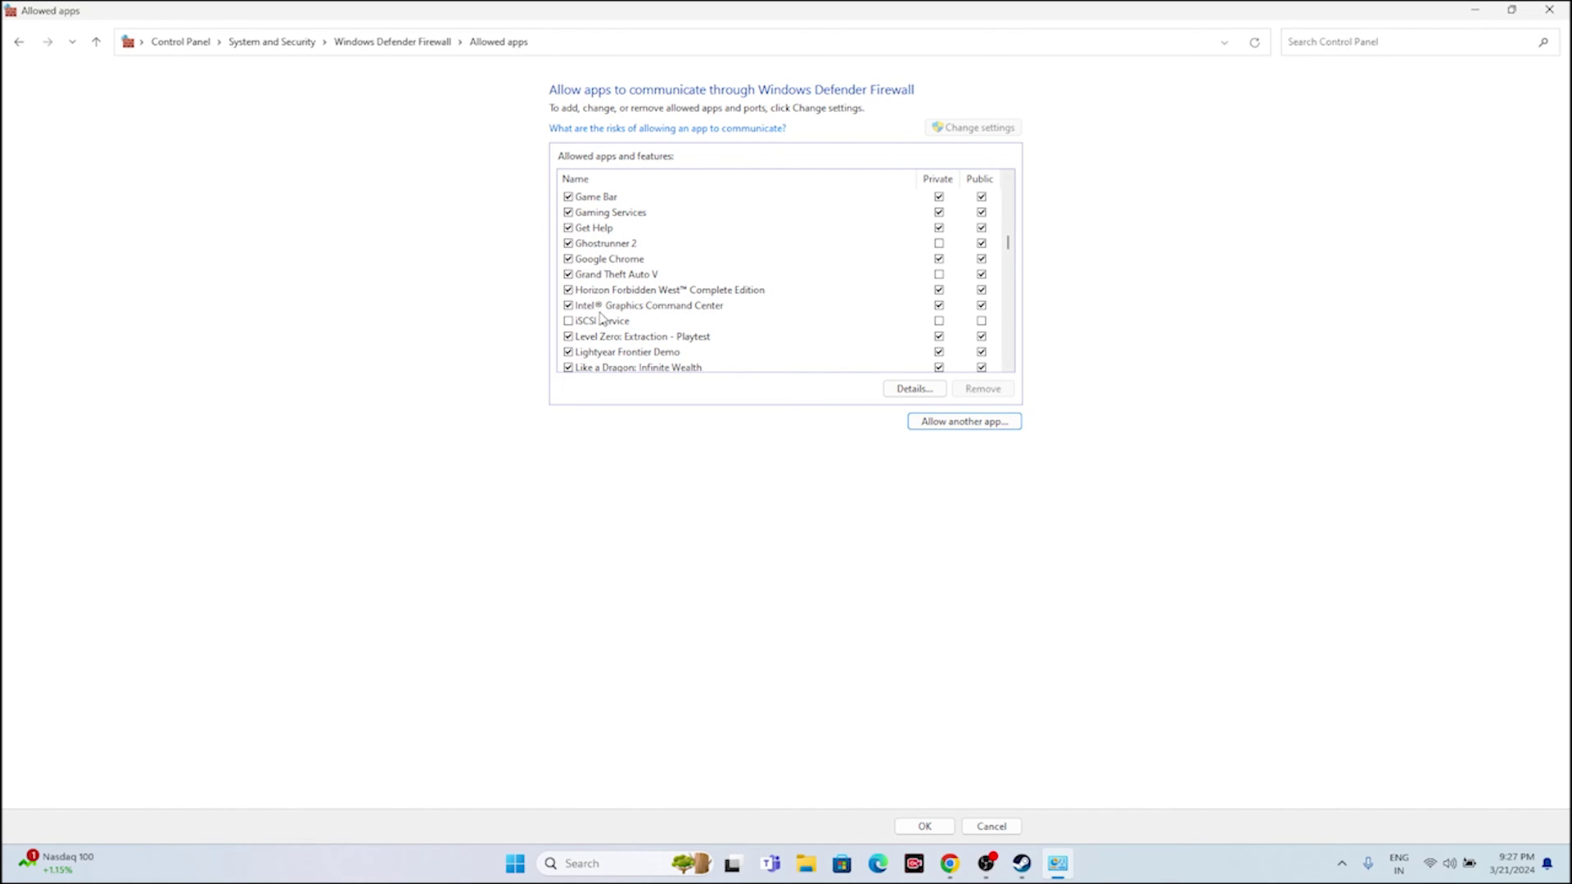
# Step: Close the firewall window, switch to Steam, and launch Horizon Forbidden West Complete Edition
pyautogui.click(1547, 11)
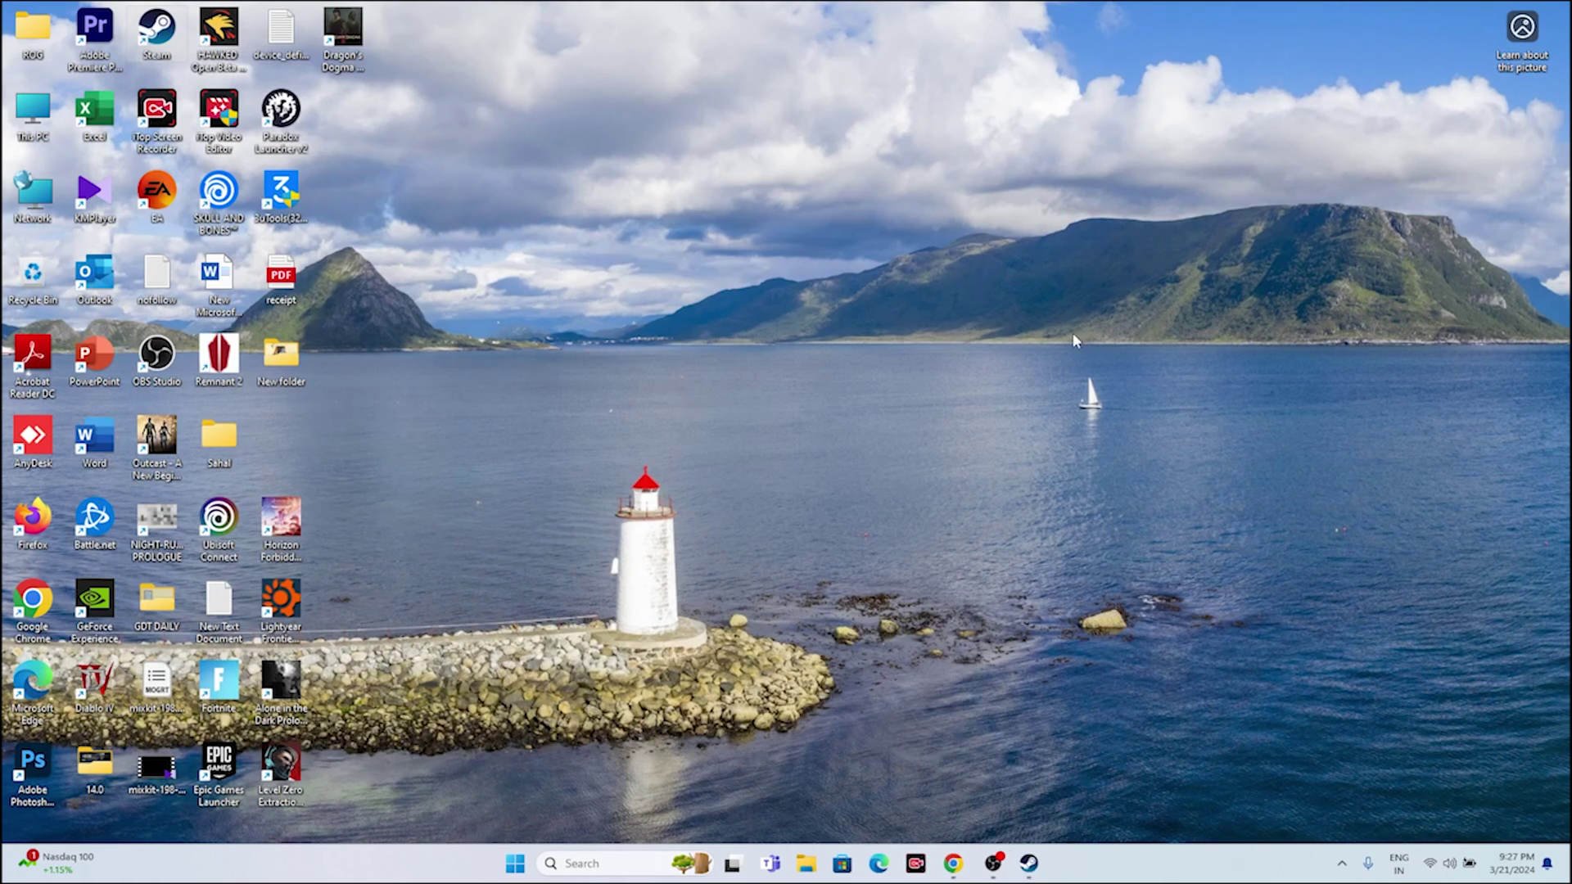
pyautogui.click(1040, 863)
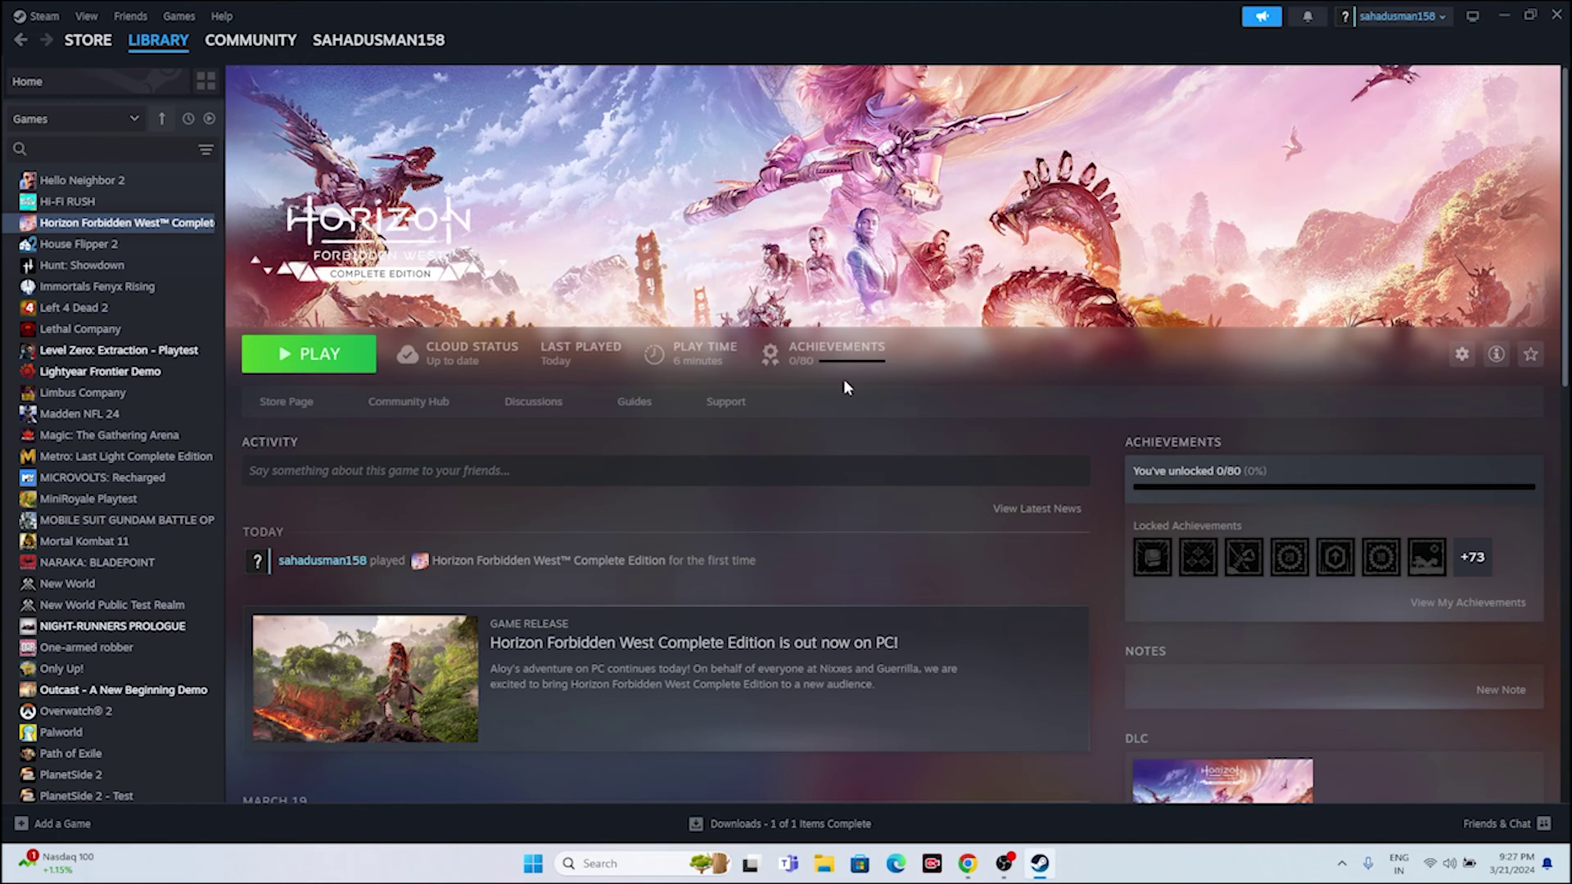
pyautogui.click(313, 361)
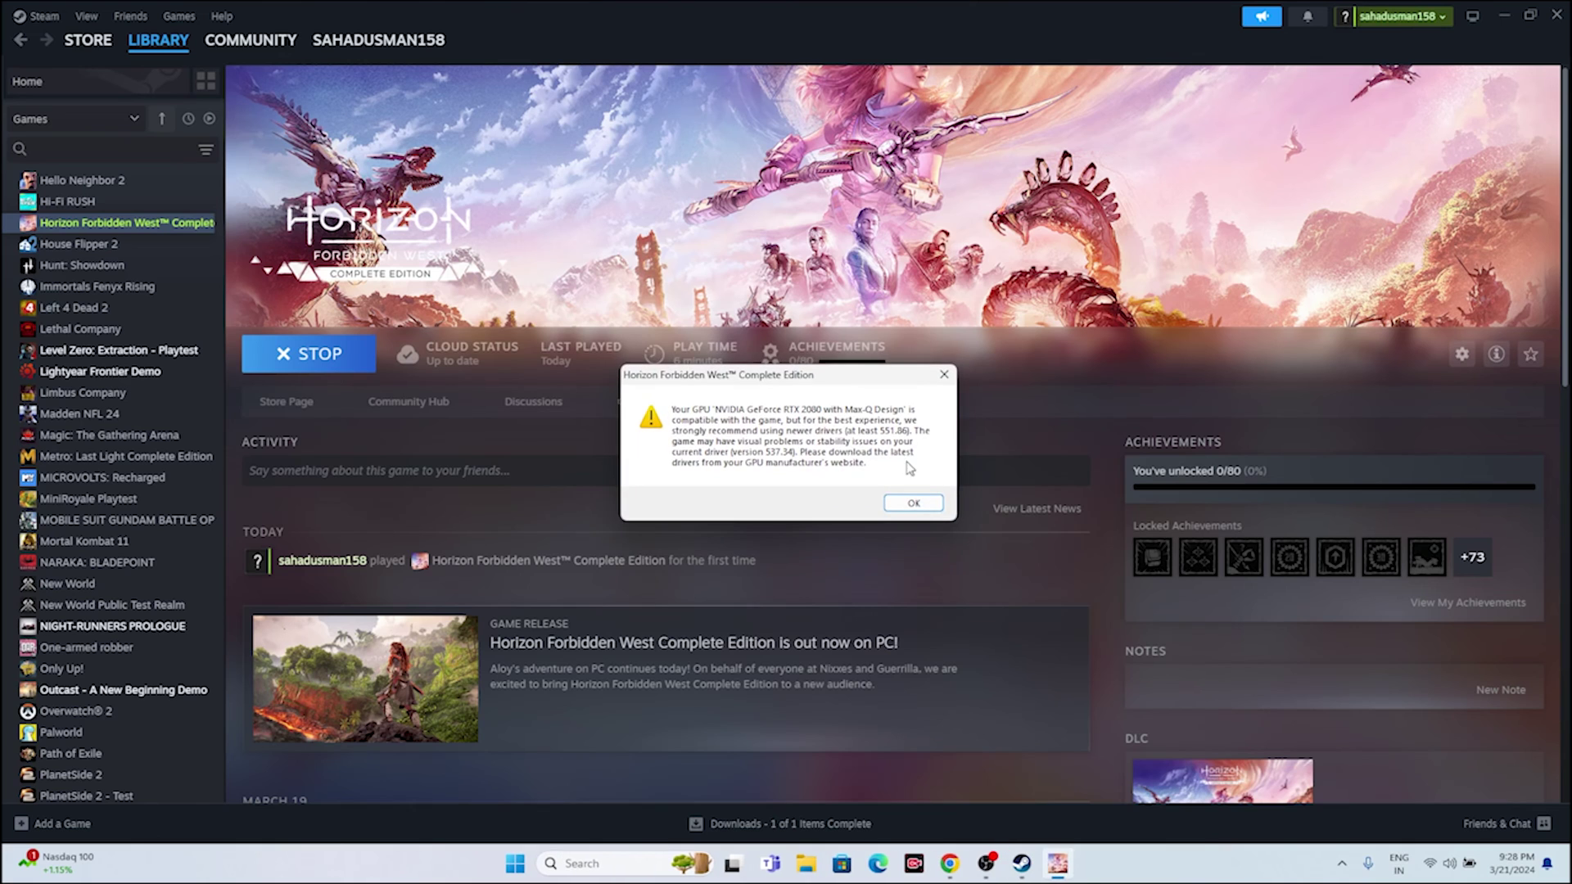
# Step: Dismiss the graphics driver warning, quit the Horizon Forbidden West launcher, and minimize Steam
pyautogui.click(911, 505)
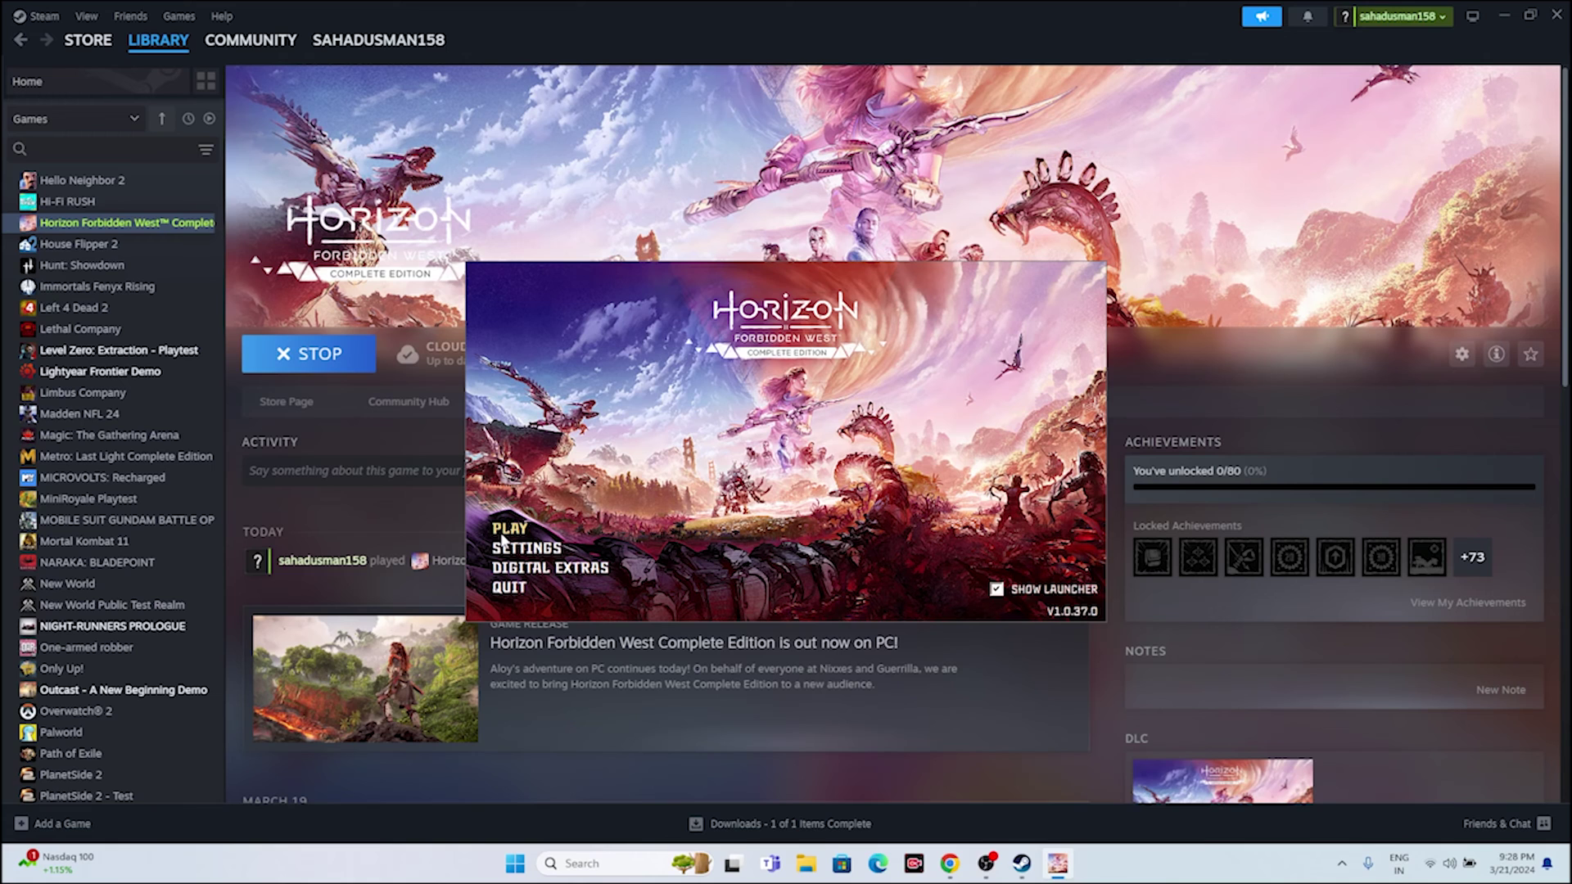
pyautogui.click(509, 586)
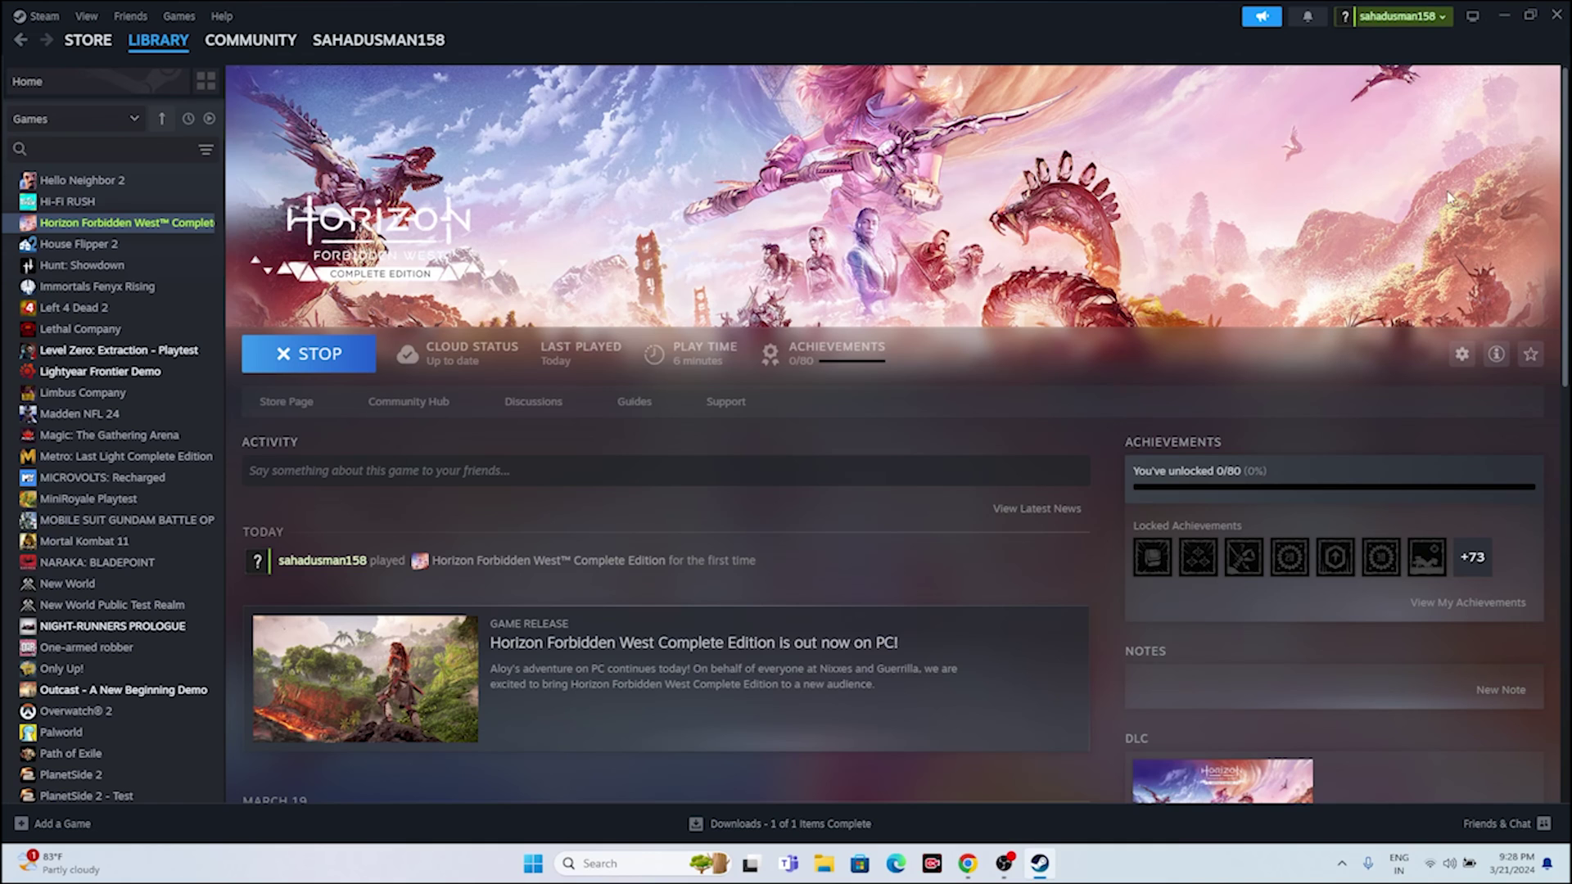
pyautogui.click(1497, 13)
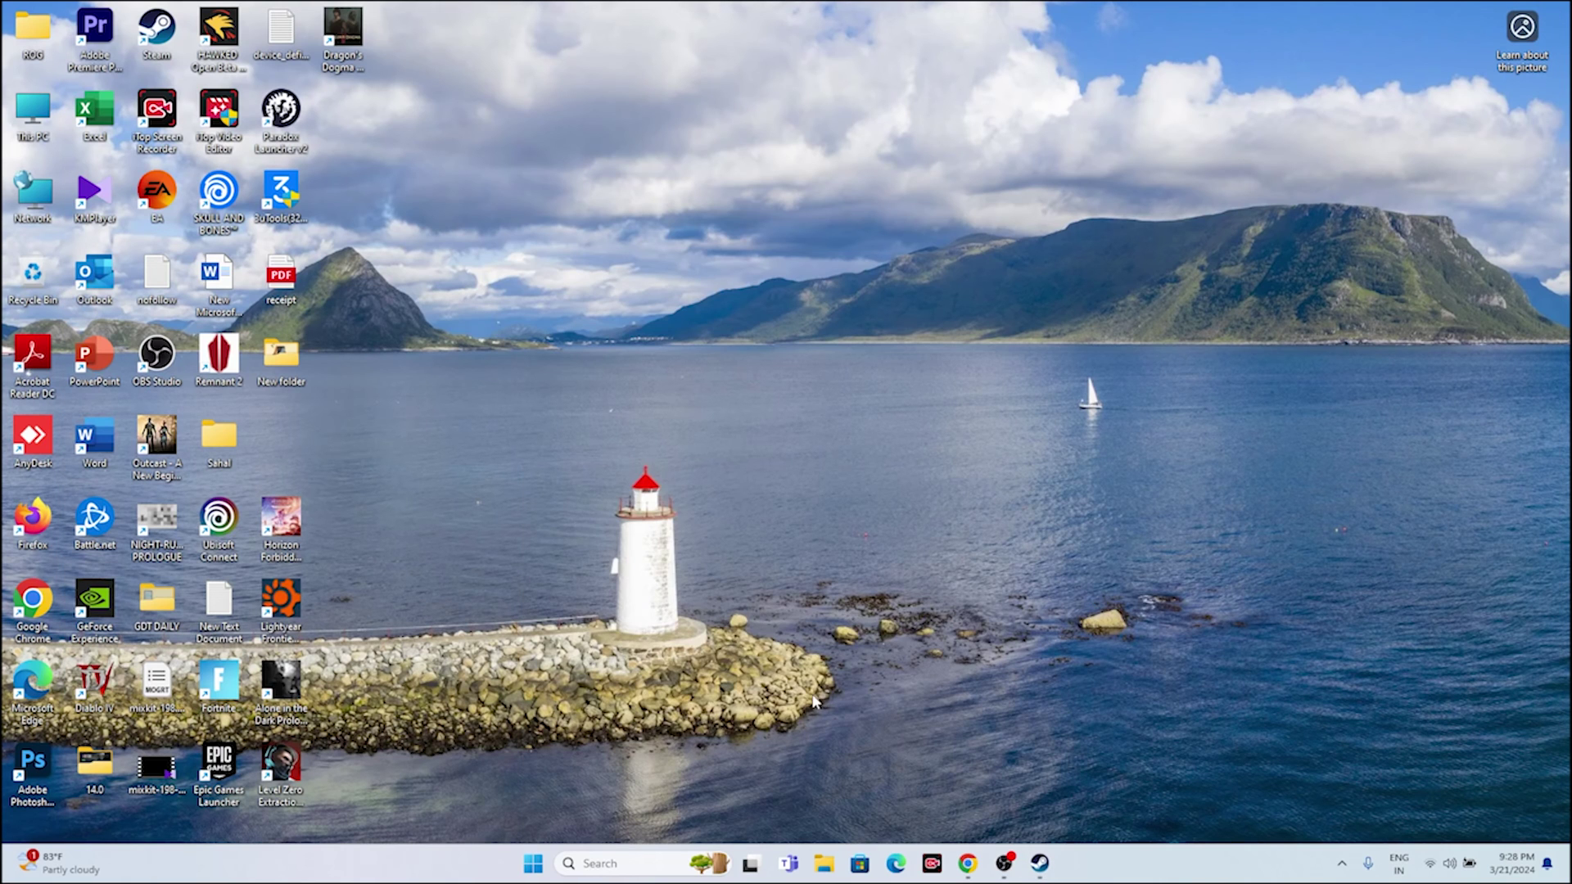
# Step: Search Windows for System Configuration, open it, and show its list of services
pyautogui.click(620, 869)
pyautogui.write('syste')
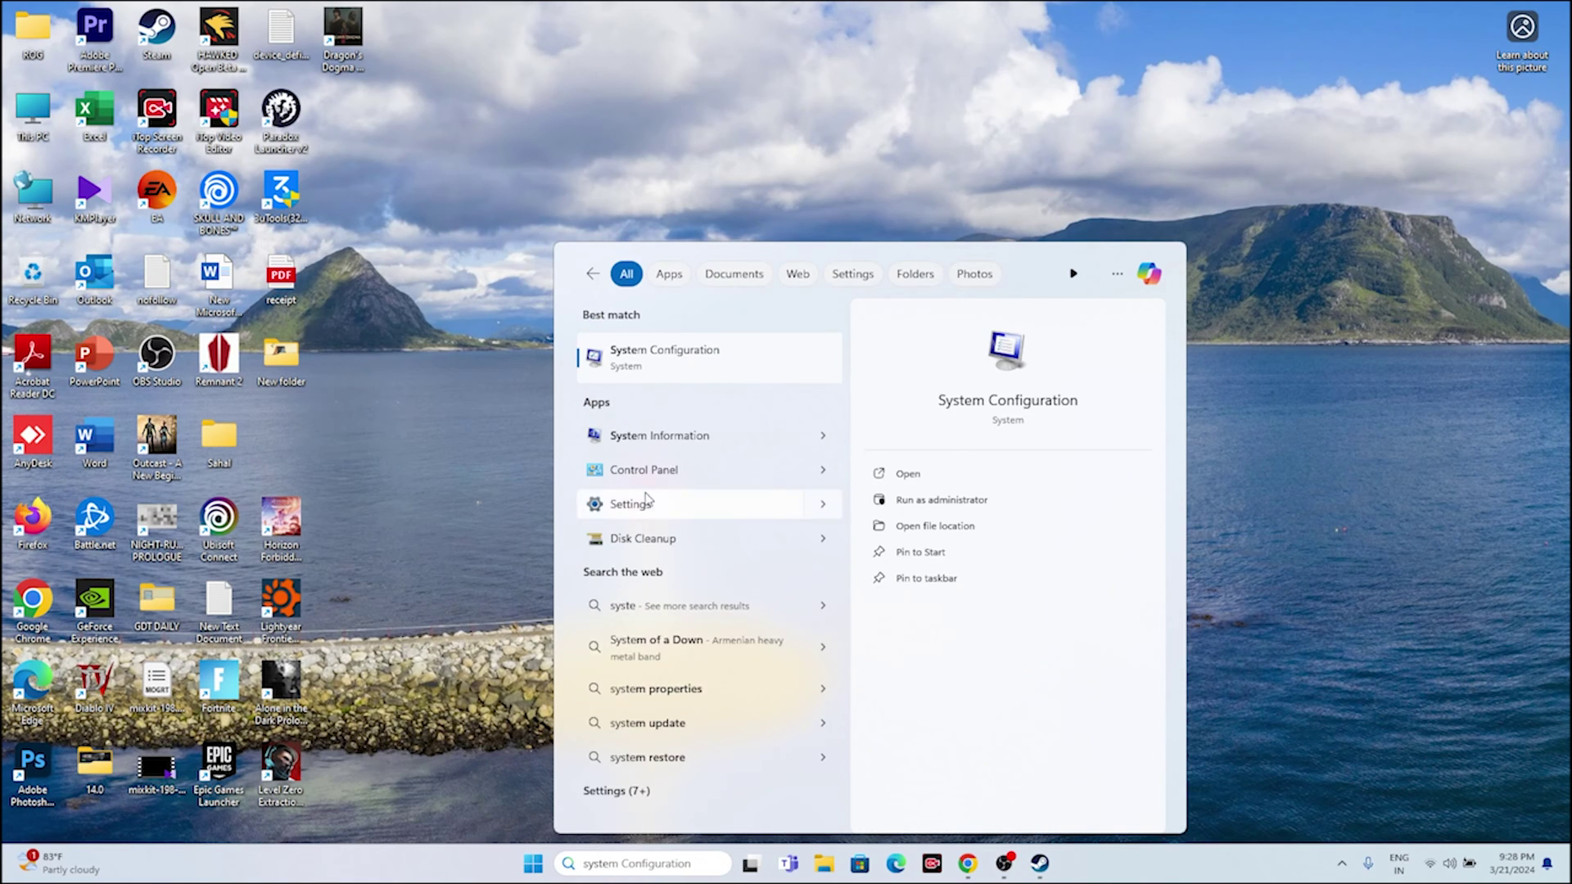
pyautogui.click(681, 356)
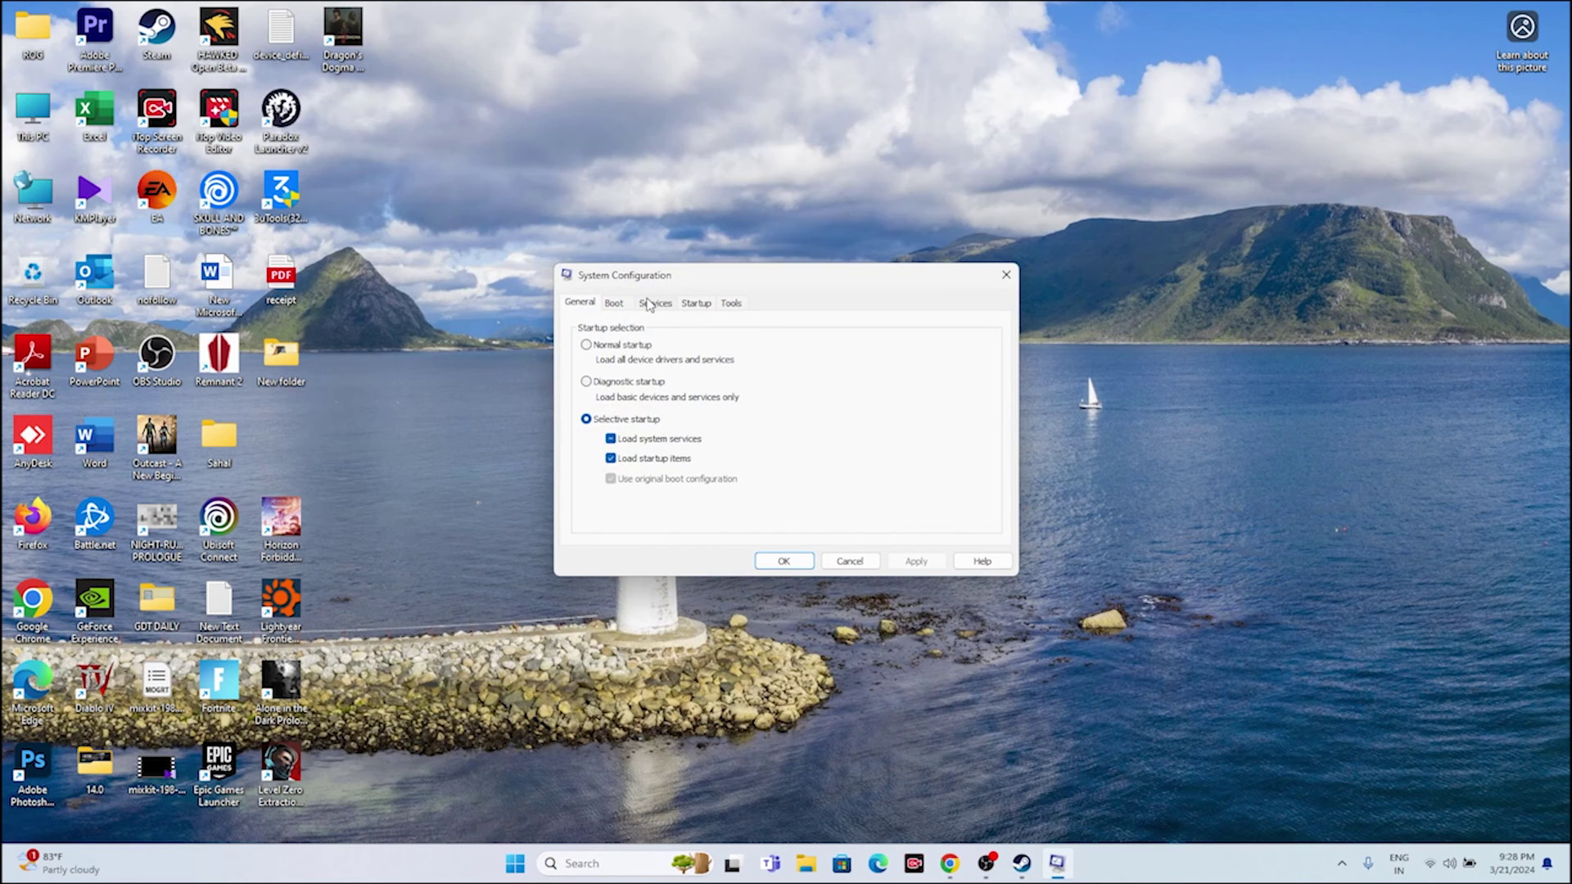
pyautogui.click(652, 303)
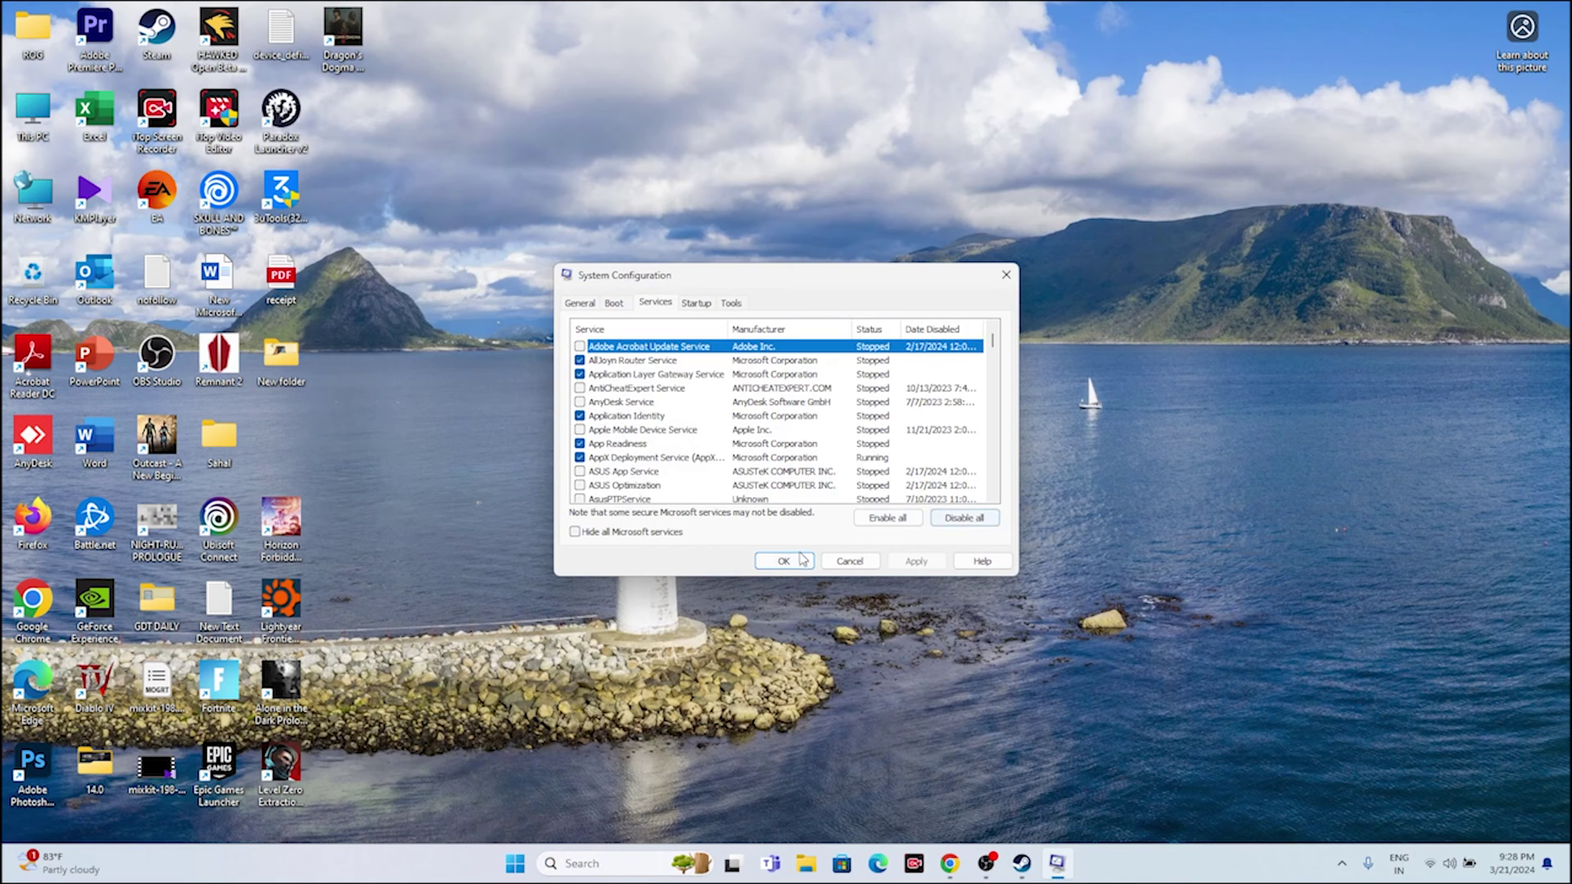
# Step: Toggle hiding all Microsoft services, apply the configuration with all listed services disabled, and exit without restarting
pyautogui.click(575, 532)
pyautogui.click(576, 532)
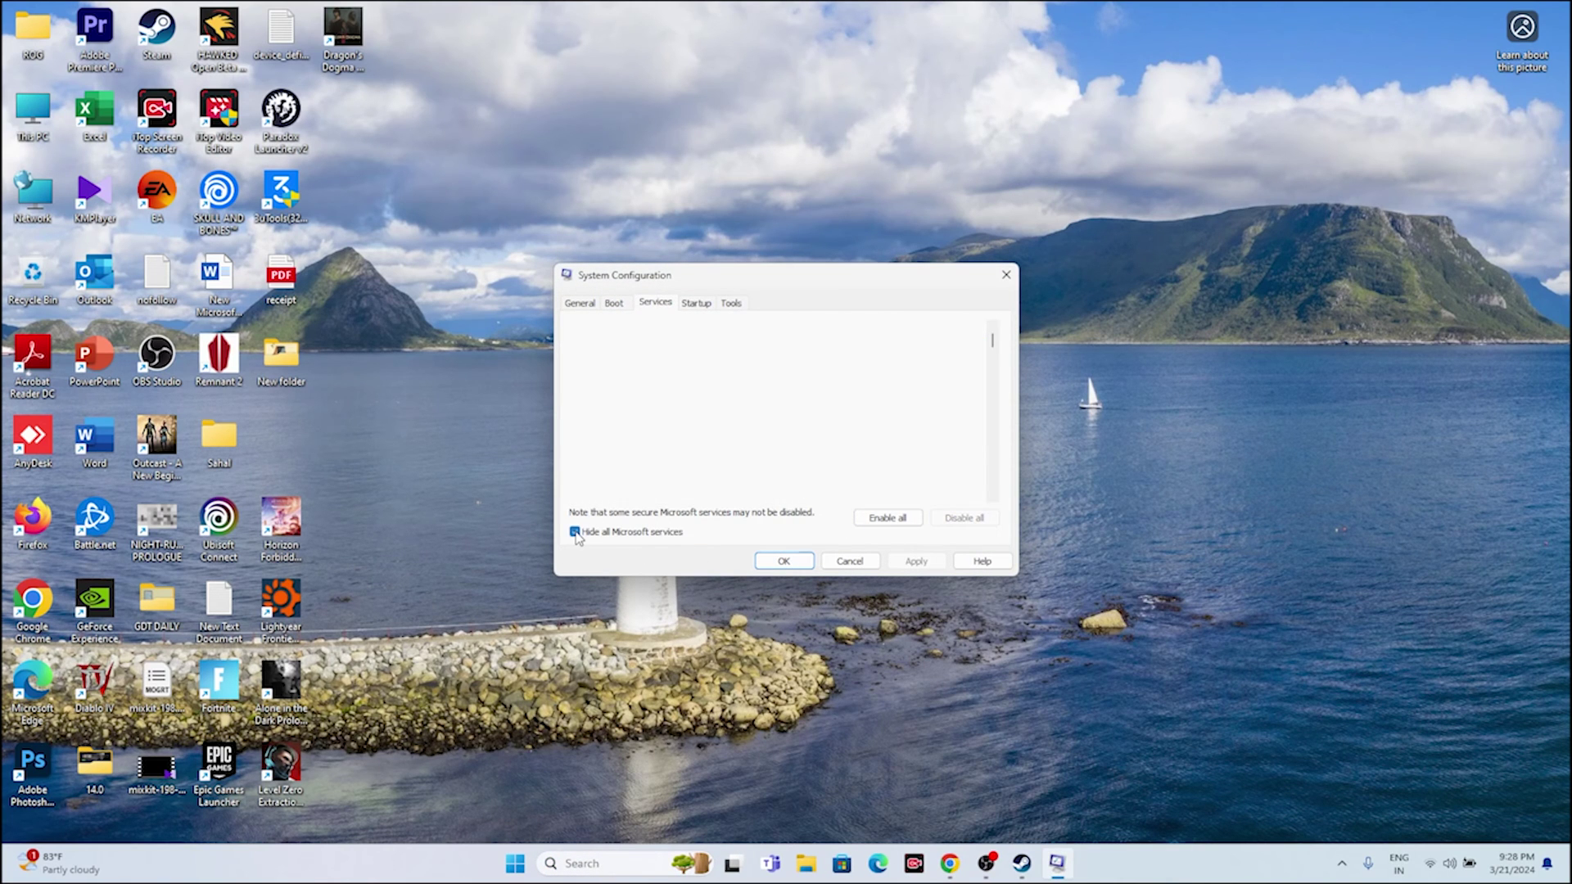
pyautogui.click(582, 532)
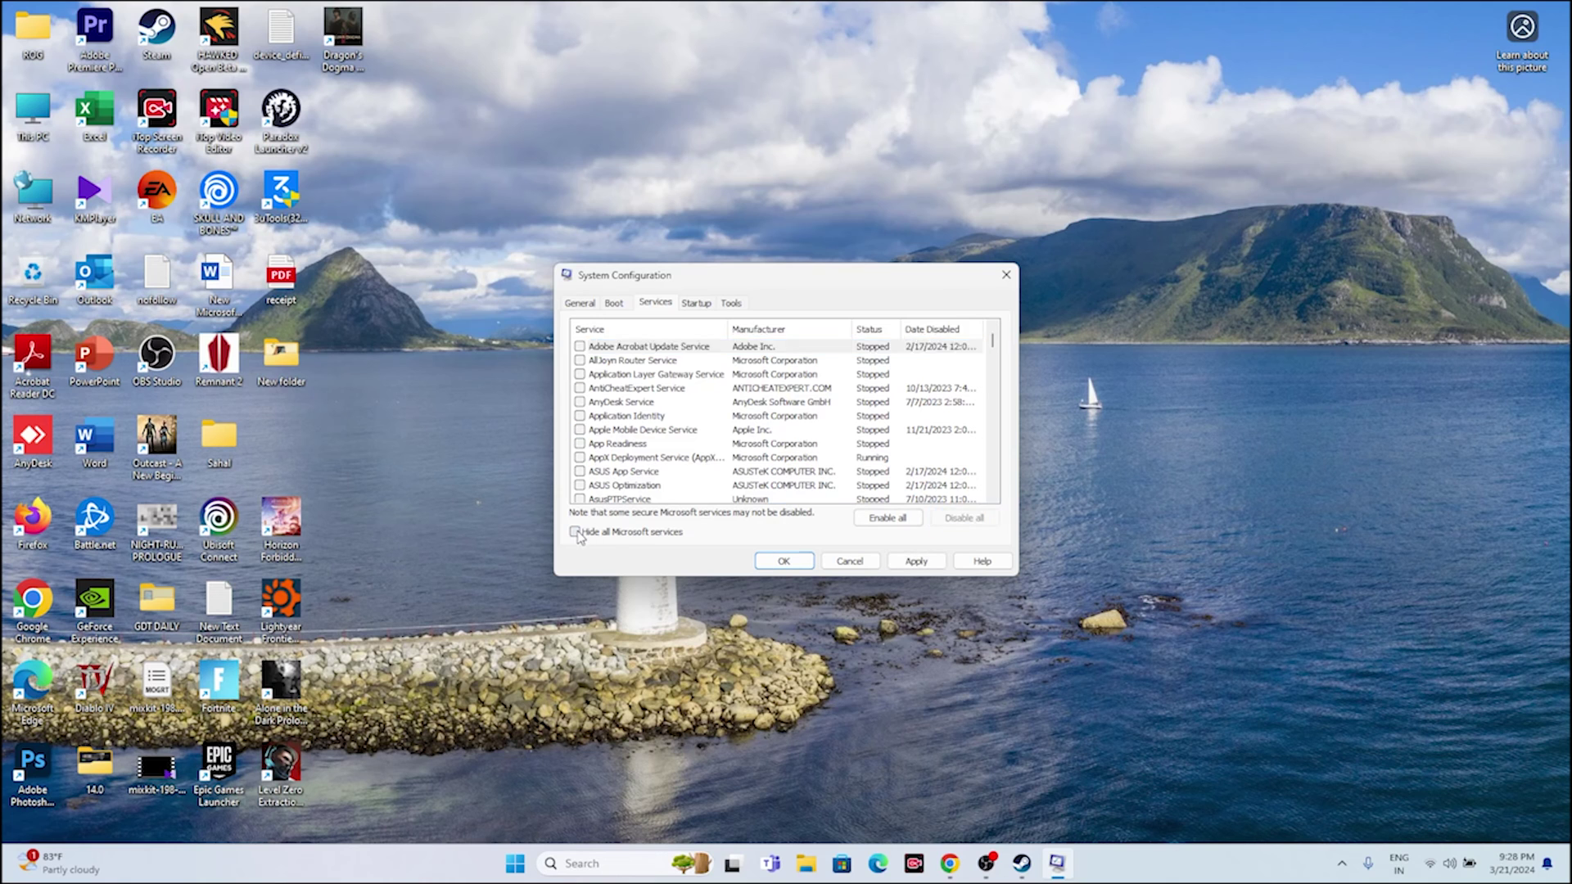
pyautogui.click(914, 562)
pyautogui.click(783, 562)
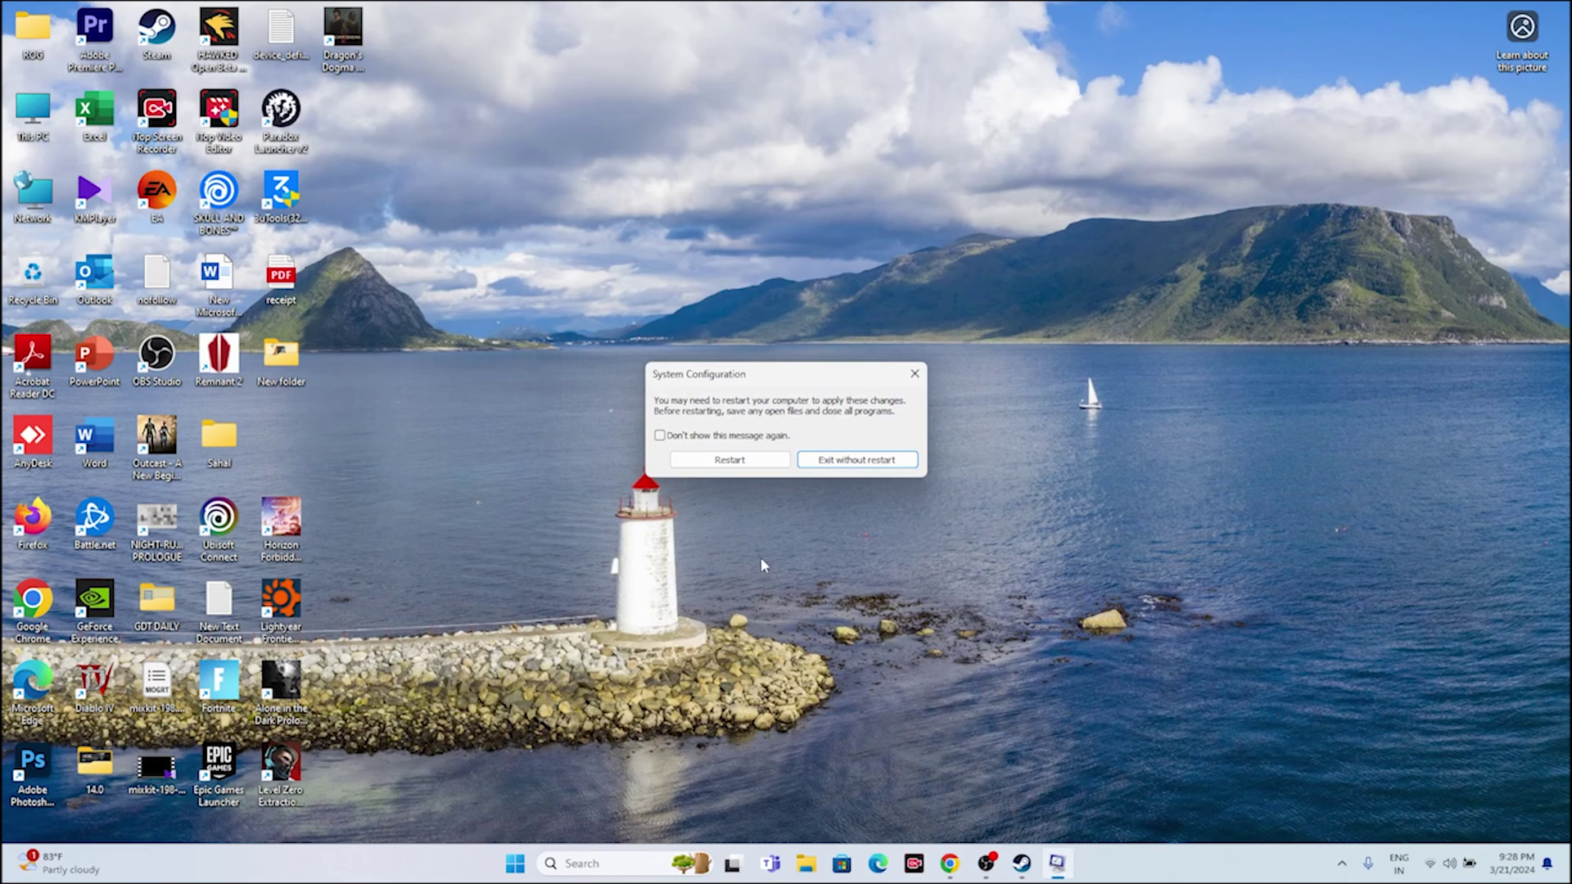
pyautogui.click(831, 465)
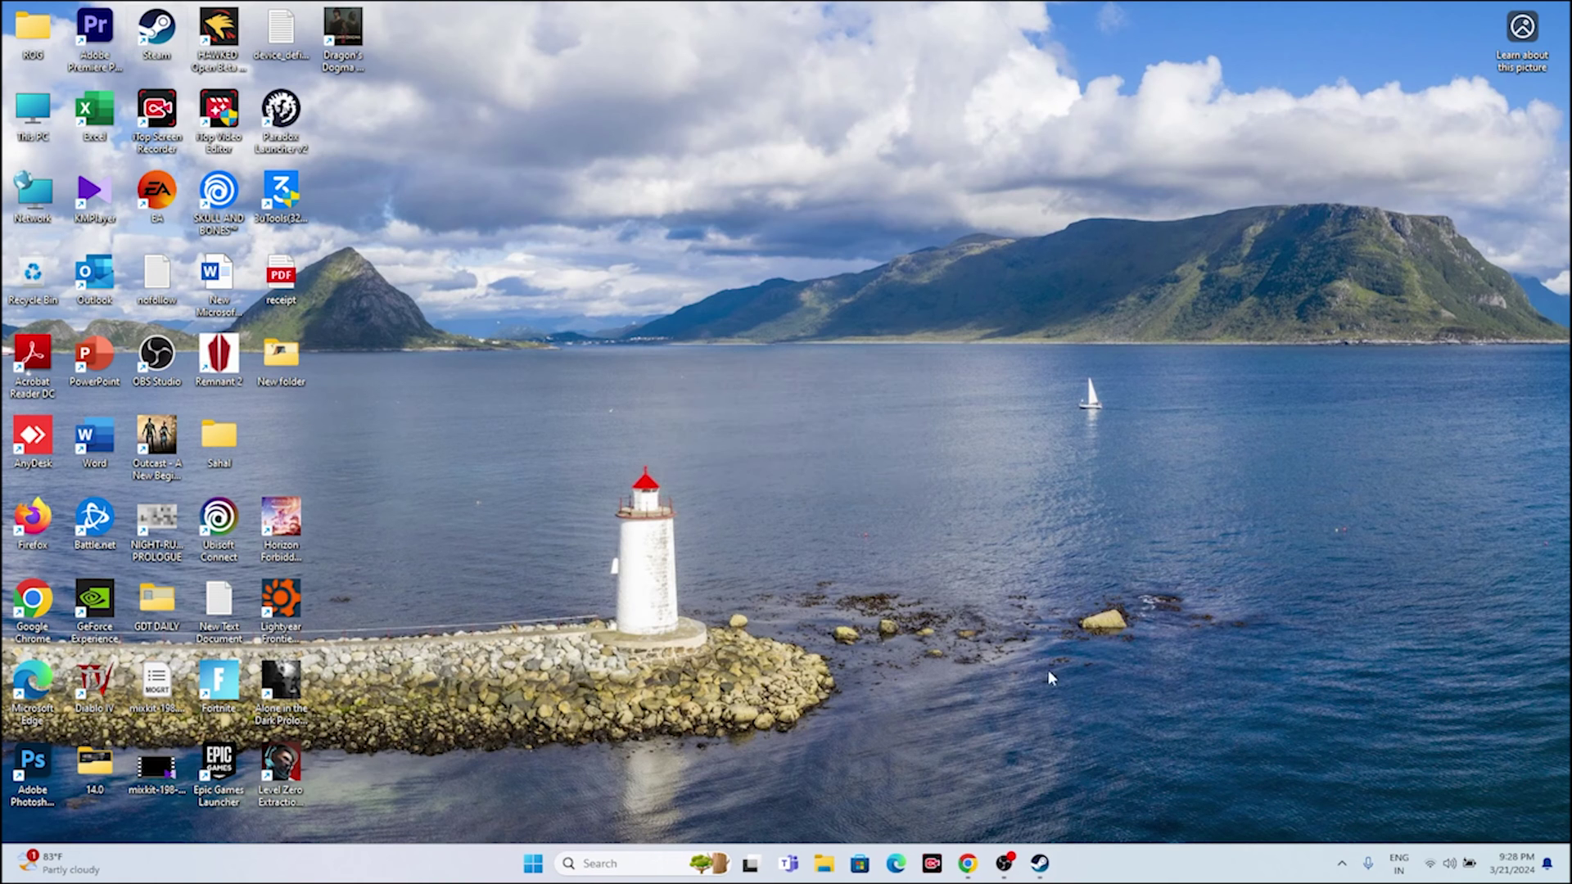
# Step: Switch to Steam, set Horizon Forbidden West's launch options to -dx12, close its properties, and minimize Steam
pyautogui.click(1040, 863)
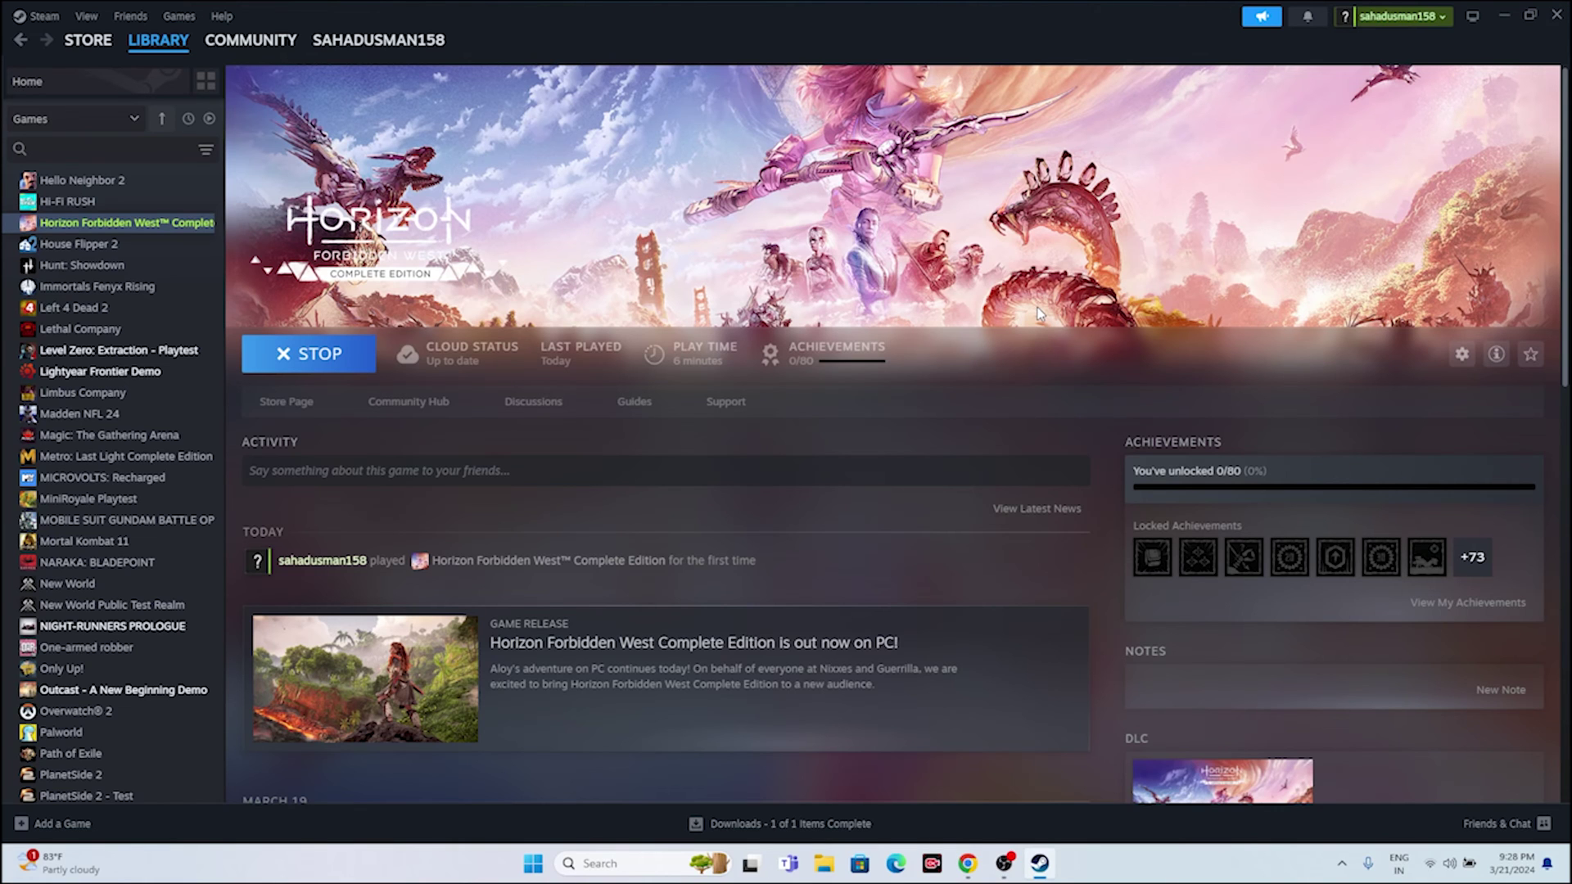
pyautogui.rightClick(129, 222)
pyautogui.click(174, 343)
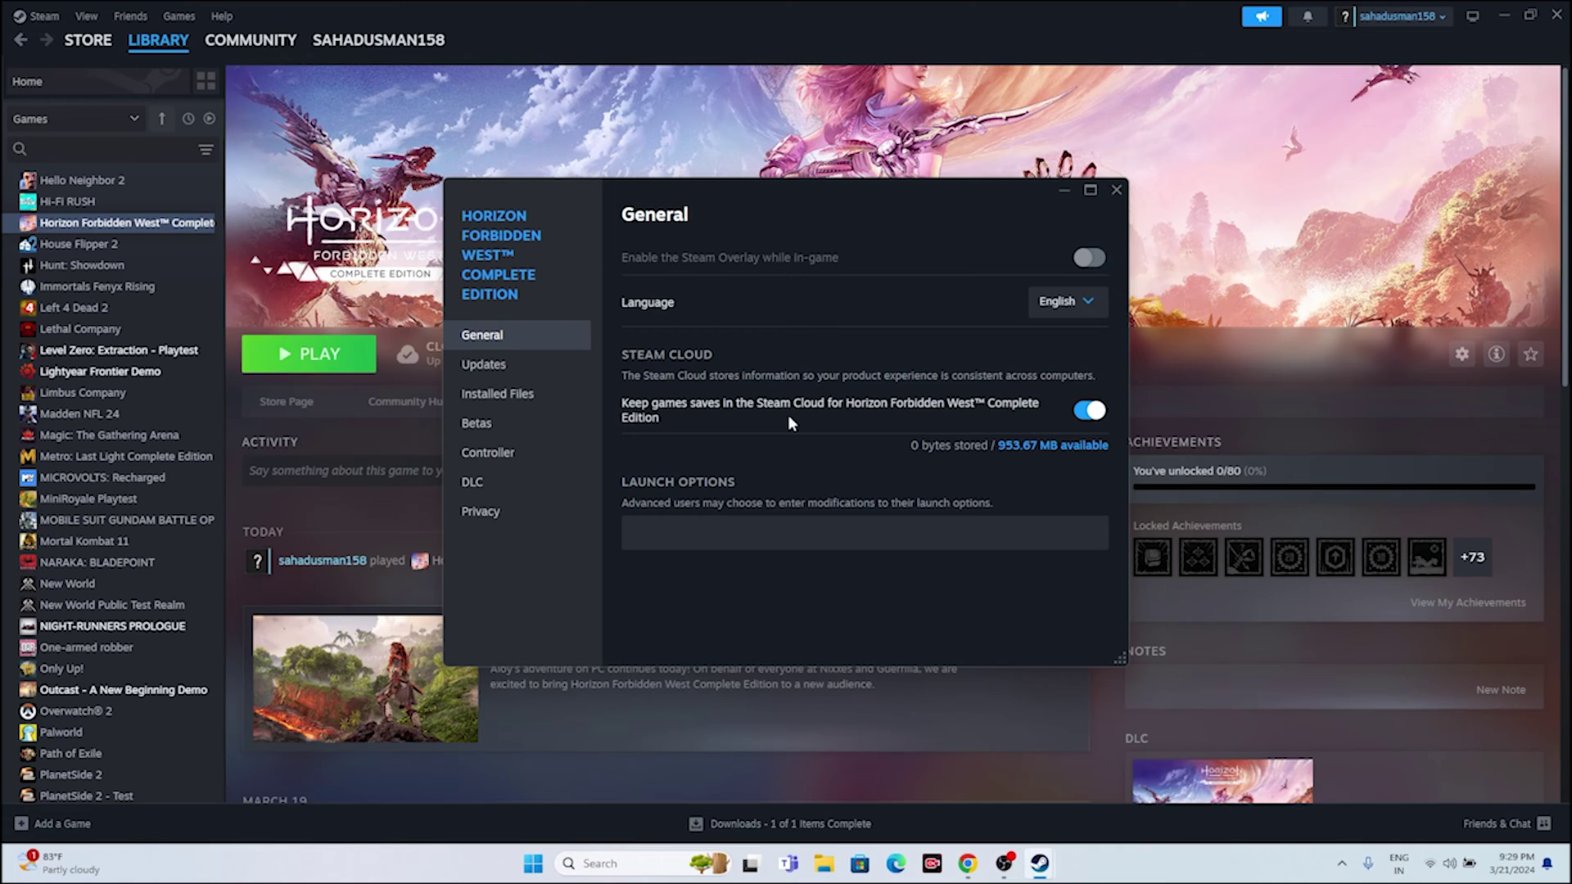
pyautogui.click(678, 525)
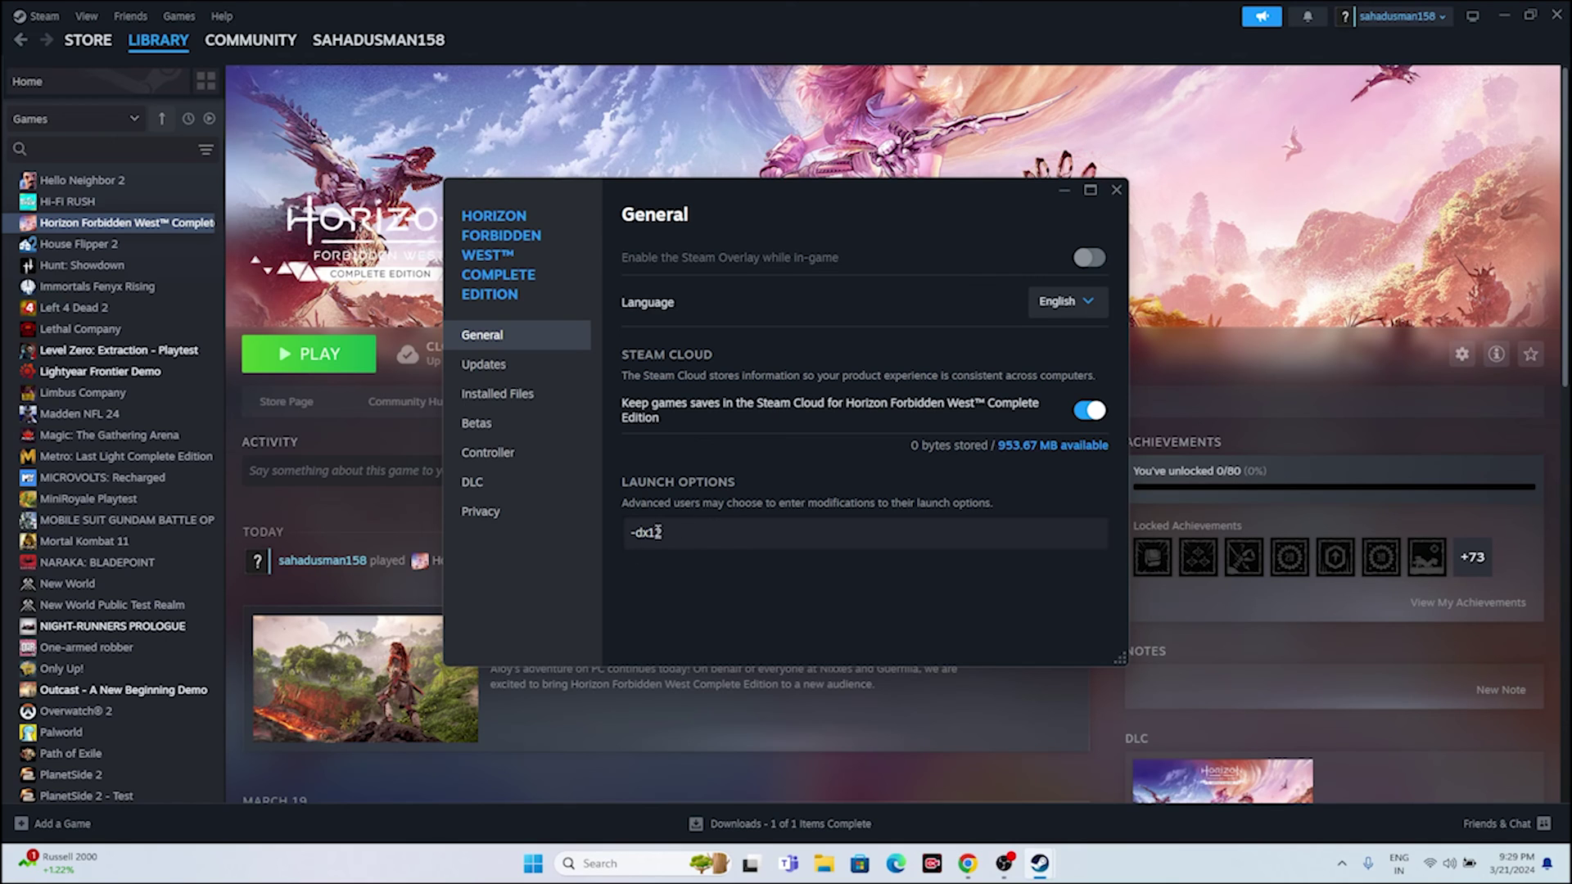
pyautogui.click(1116, 191)
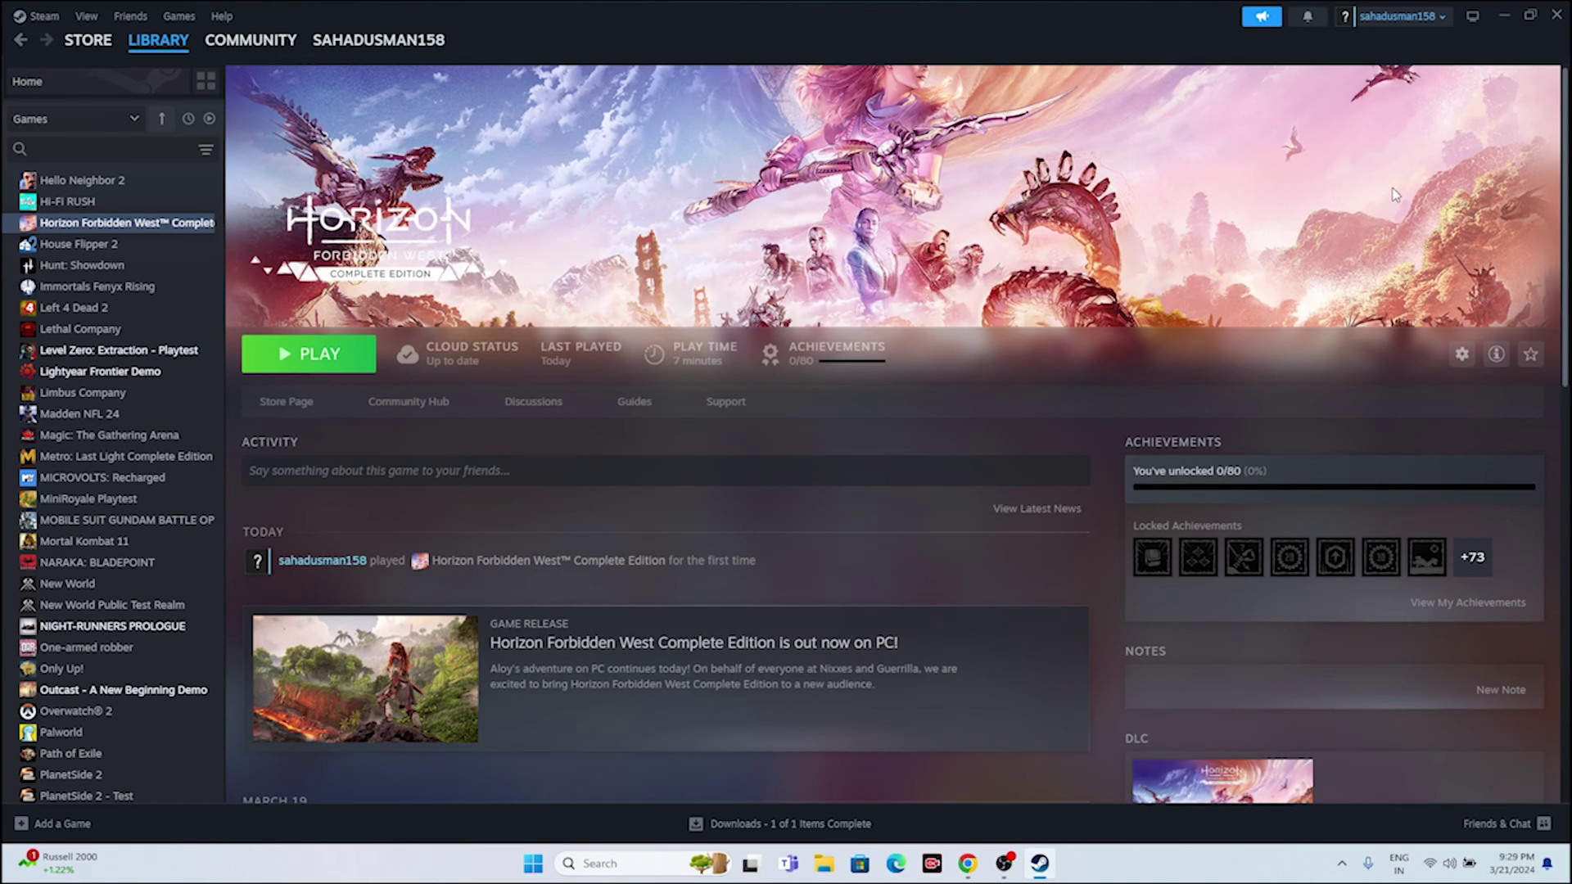
pyautogui.click(1503, 15)
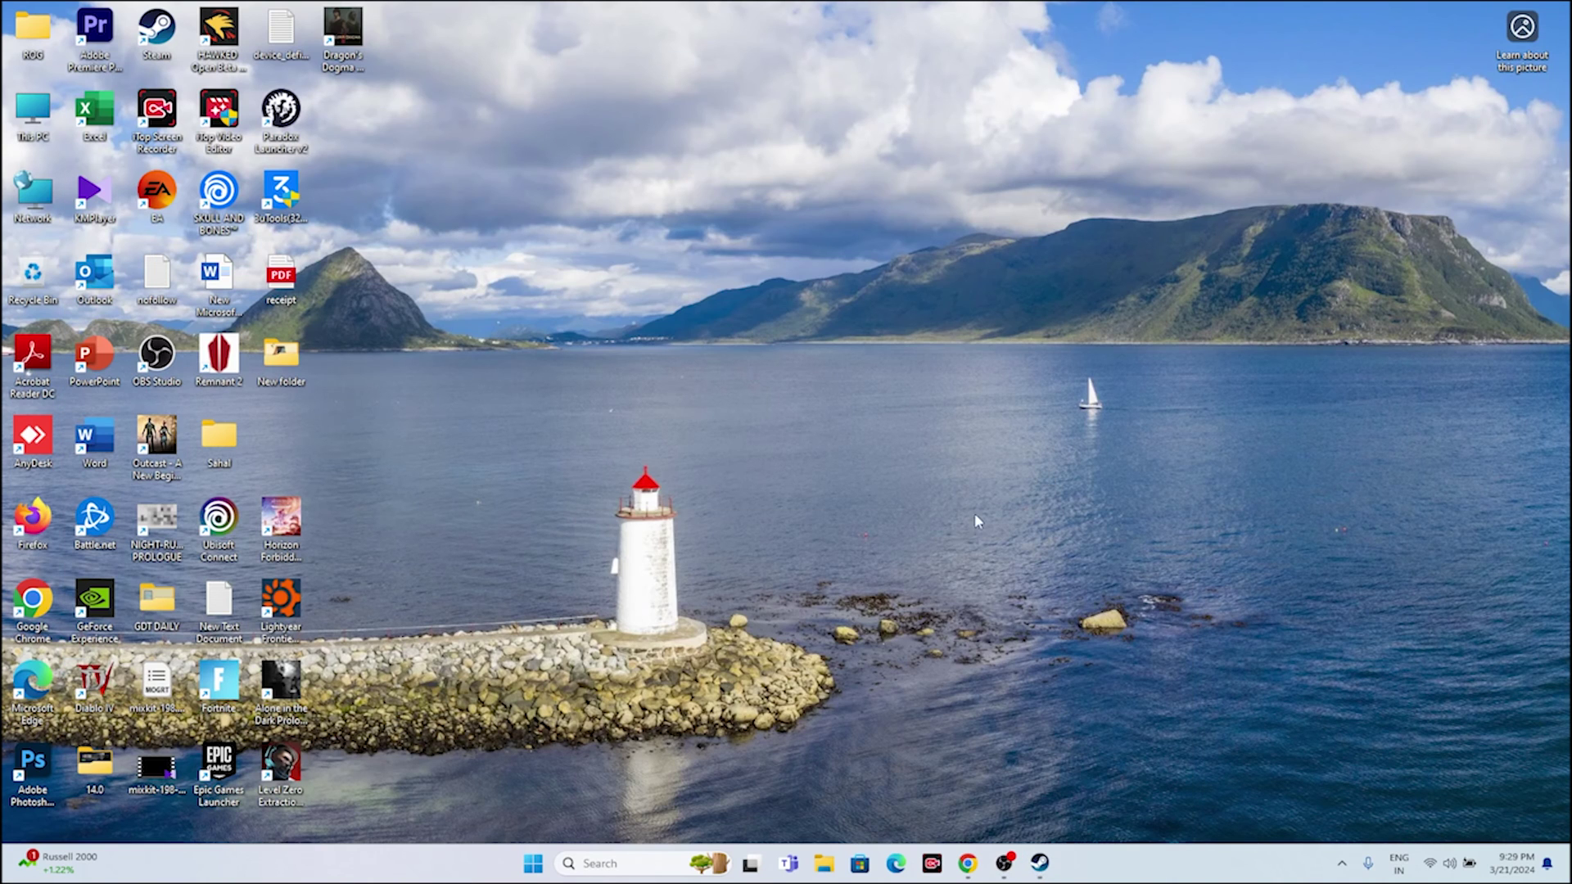
# Step: Search Windows for Graphics settings, open them, and start browsing for a desktop app to add
pyautogui.click(624, 854)
pyautogui.write('gra')
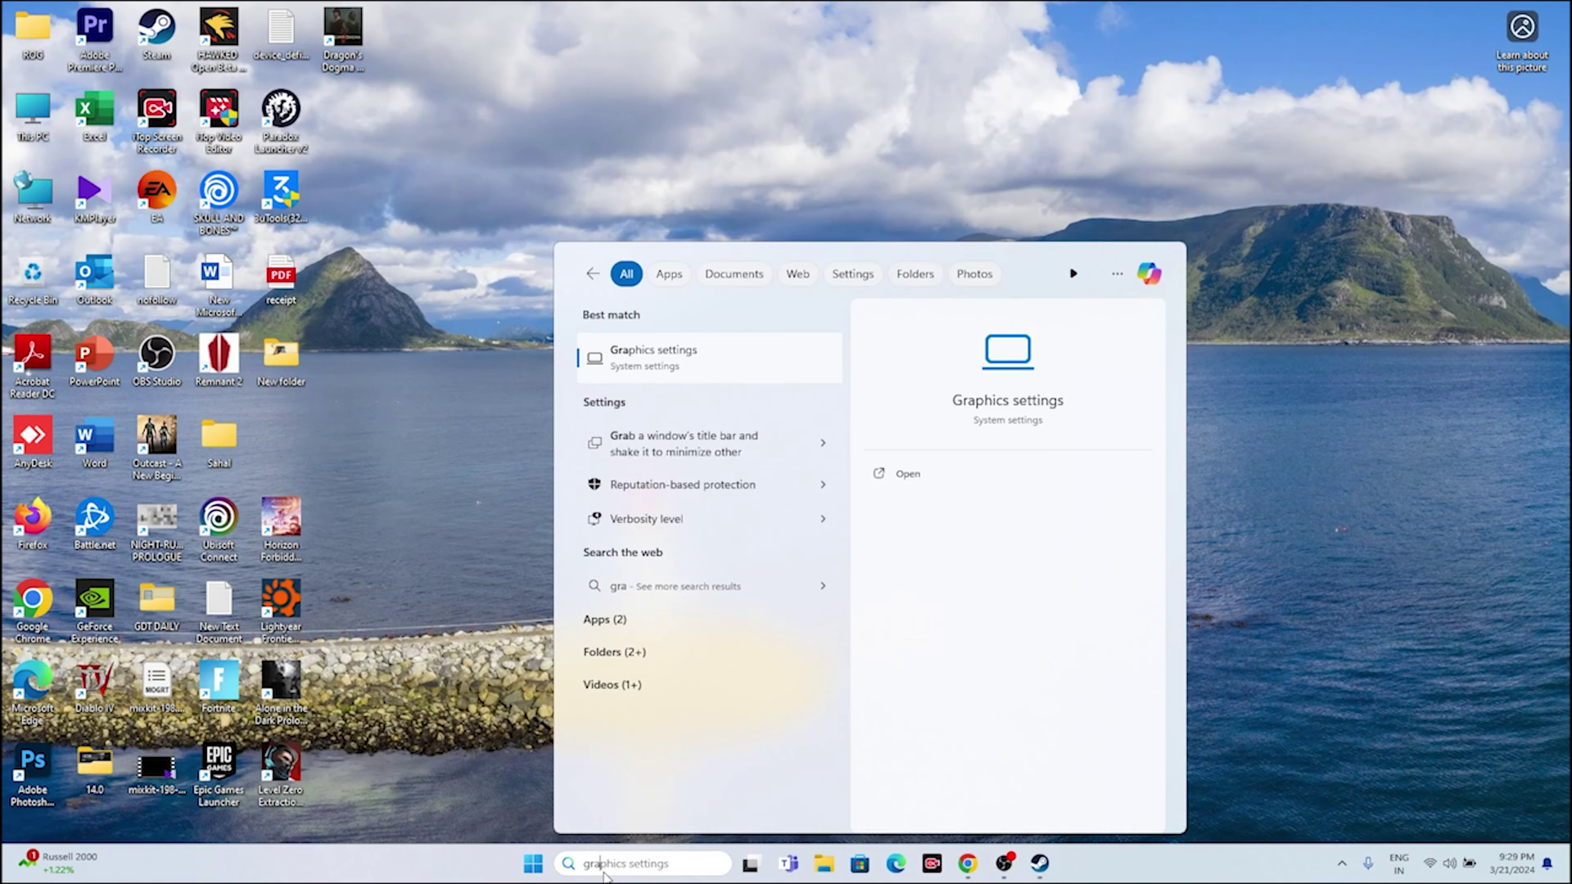
pyautogui.write('ph')
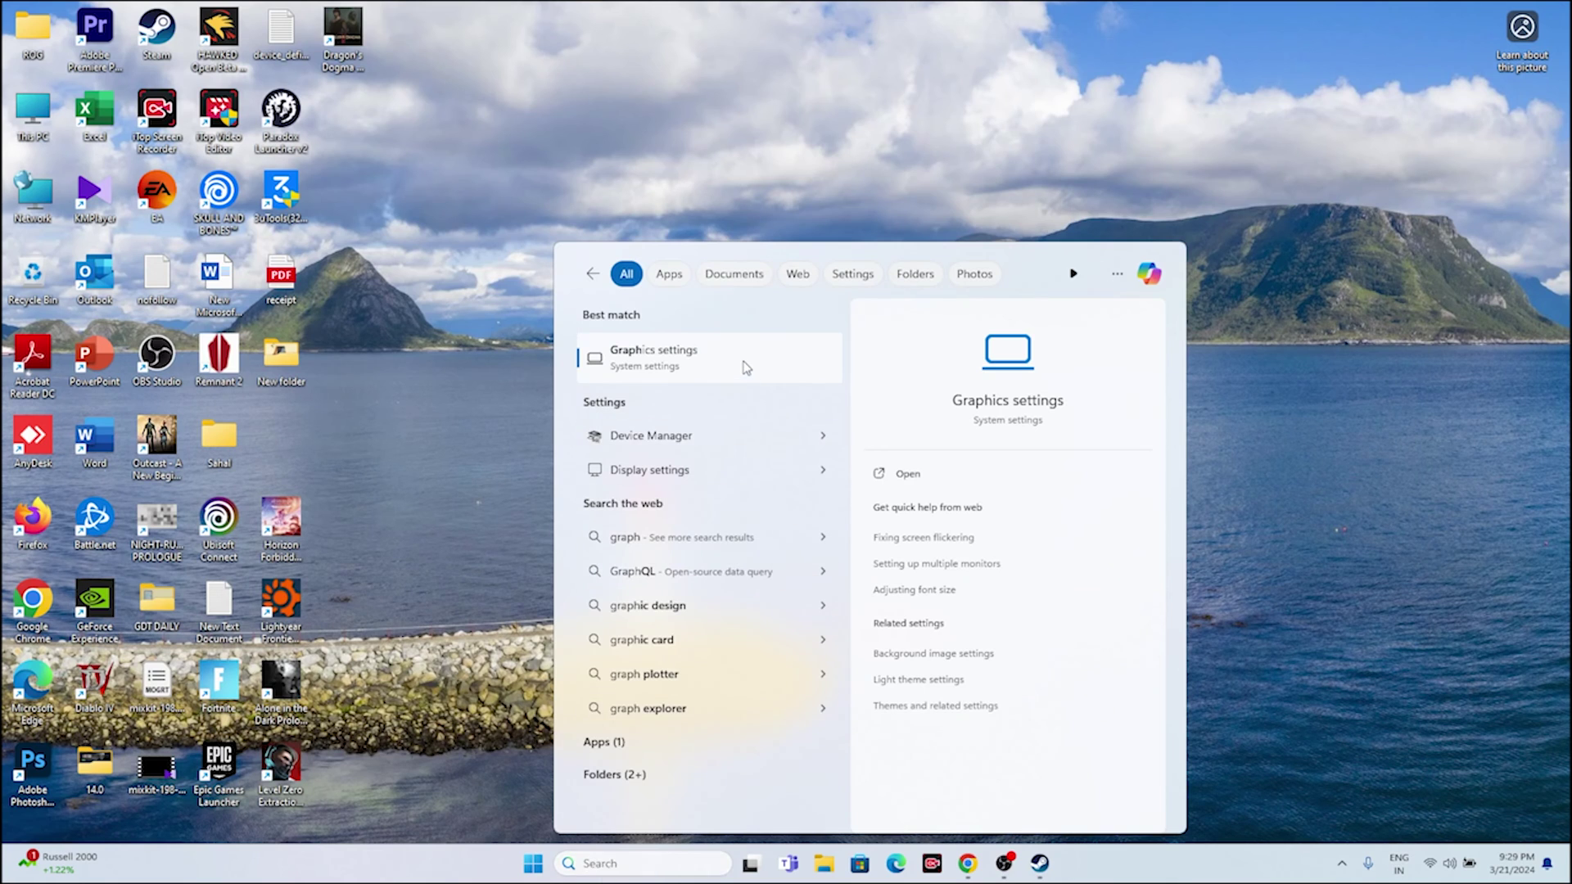
pyautogui.click(746, 367)
pyautogui.scroll(-8, 918, 331)
pyautogui.scroll(10, 919, 331)
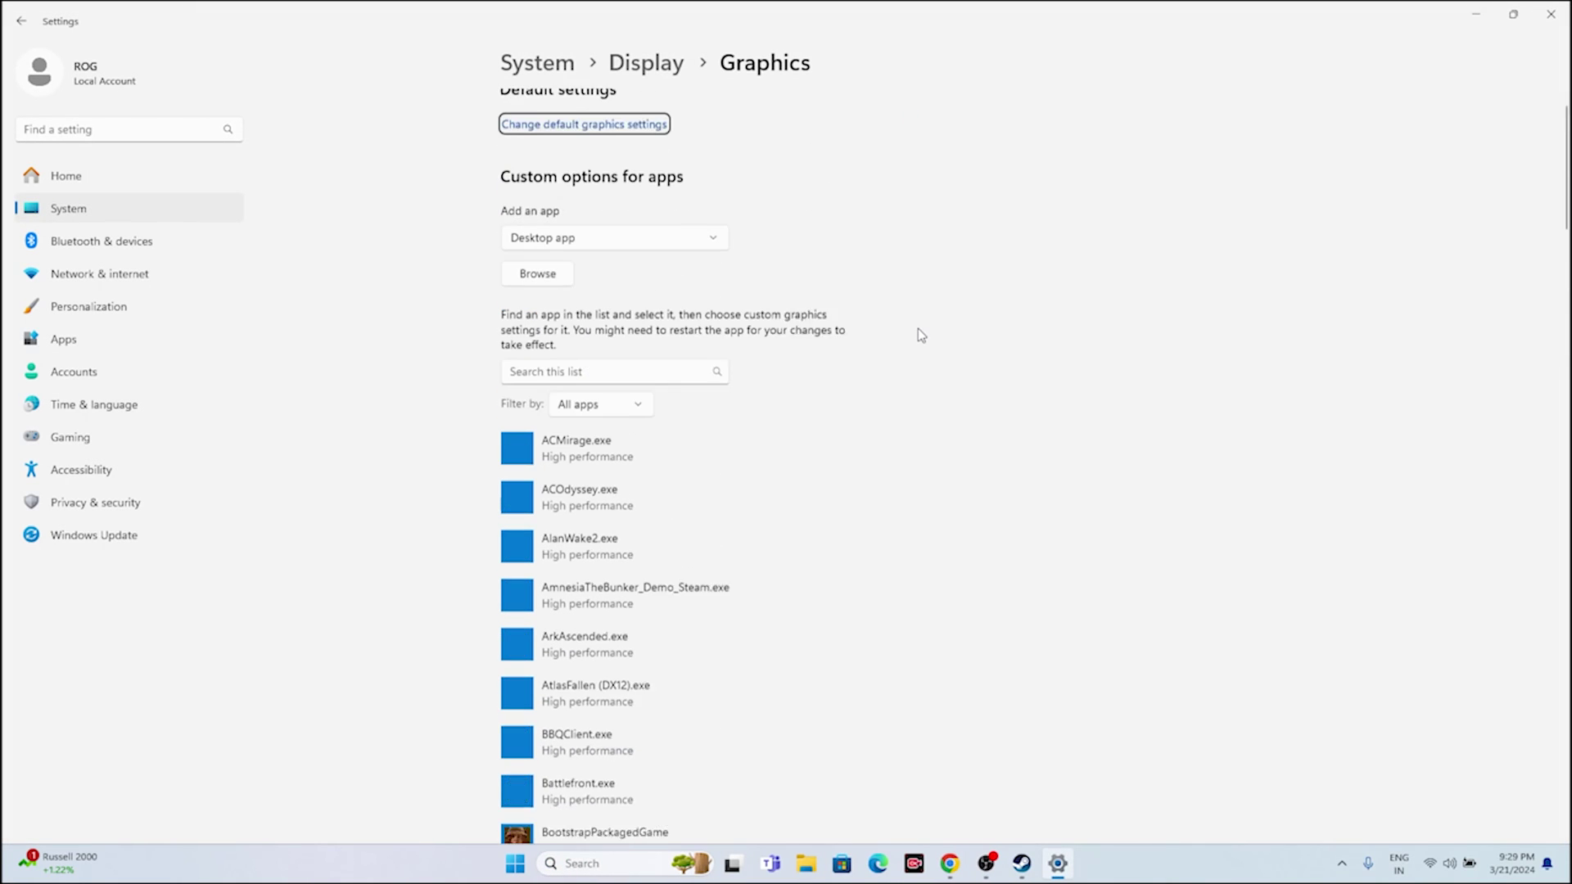
pyautogui.click(561, 294)
# Step: Browse to Steam's steamapps\common folder in Program Files (x86) on Local Disk (C:)
pyautogui.scroll(-3, 90, 302)
pyautogui.click(72, 292)
pyautogui.doubleClick(263, 157)
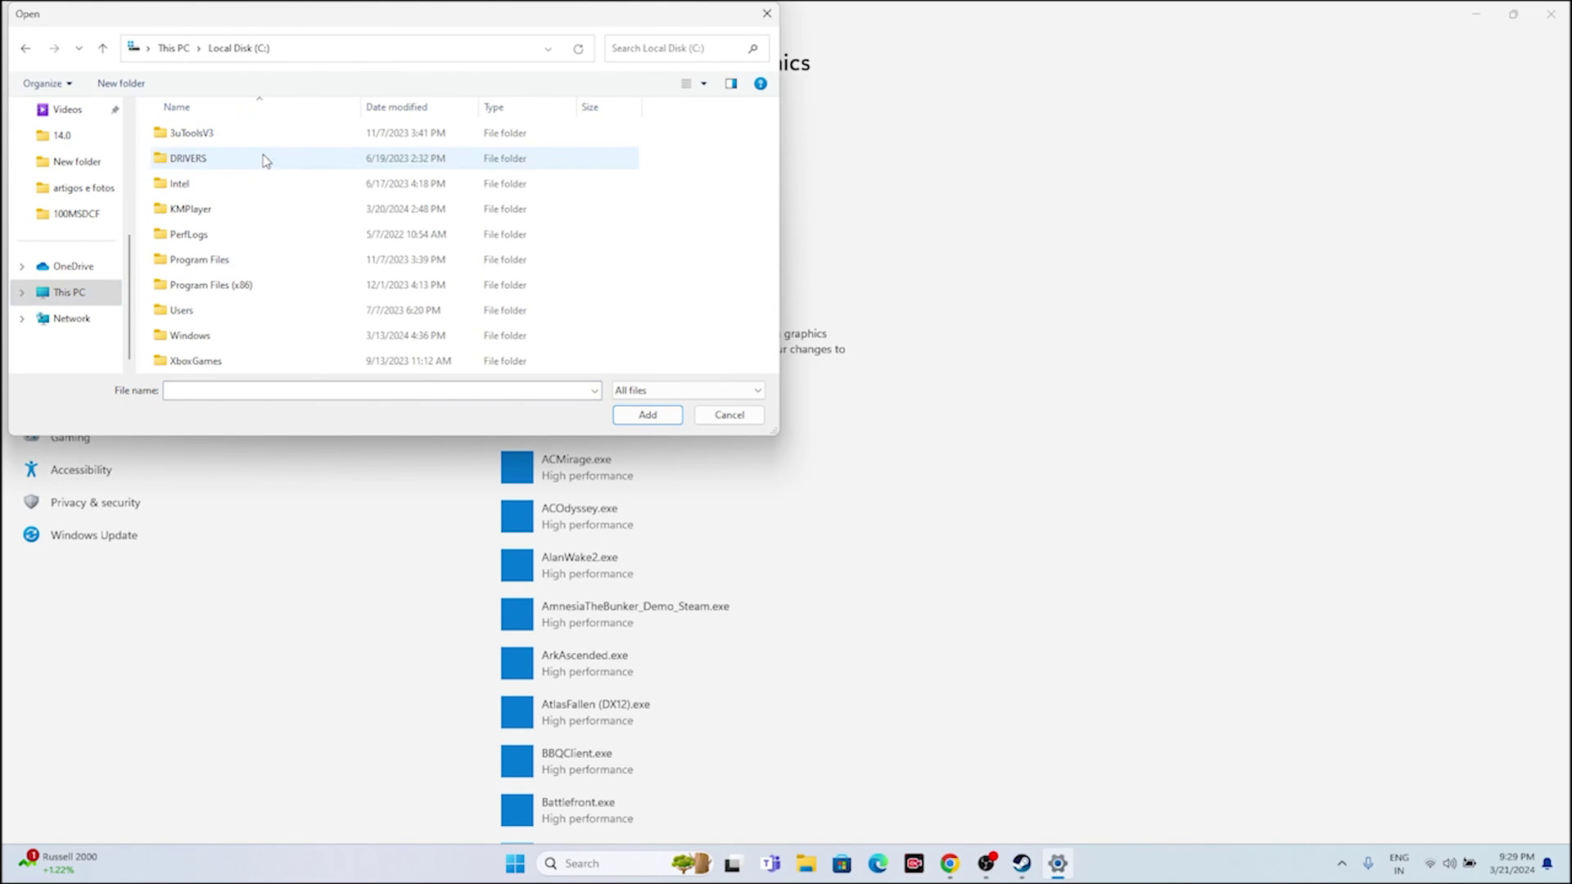
pyautogui.doubleClick(237, 285)
pyautogui.scroll(-3, 239, 246)
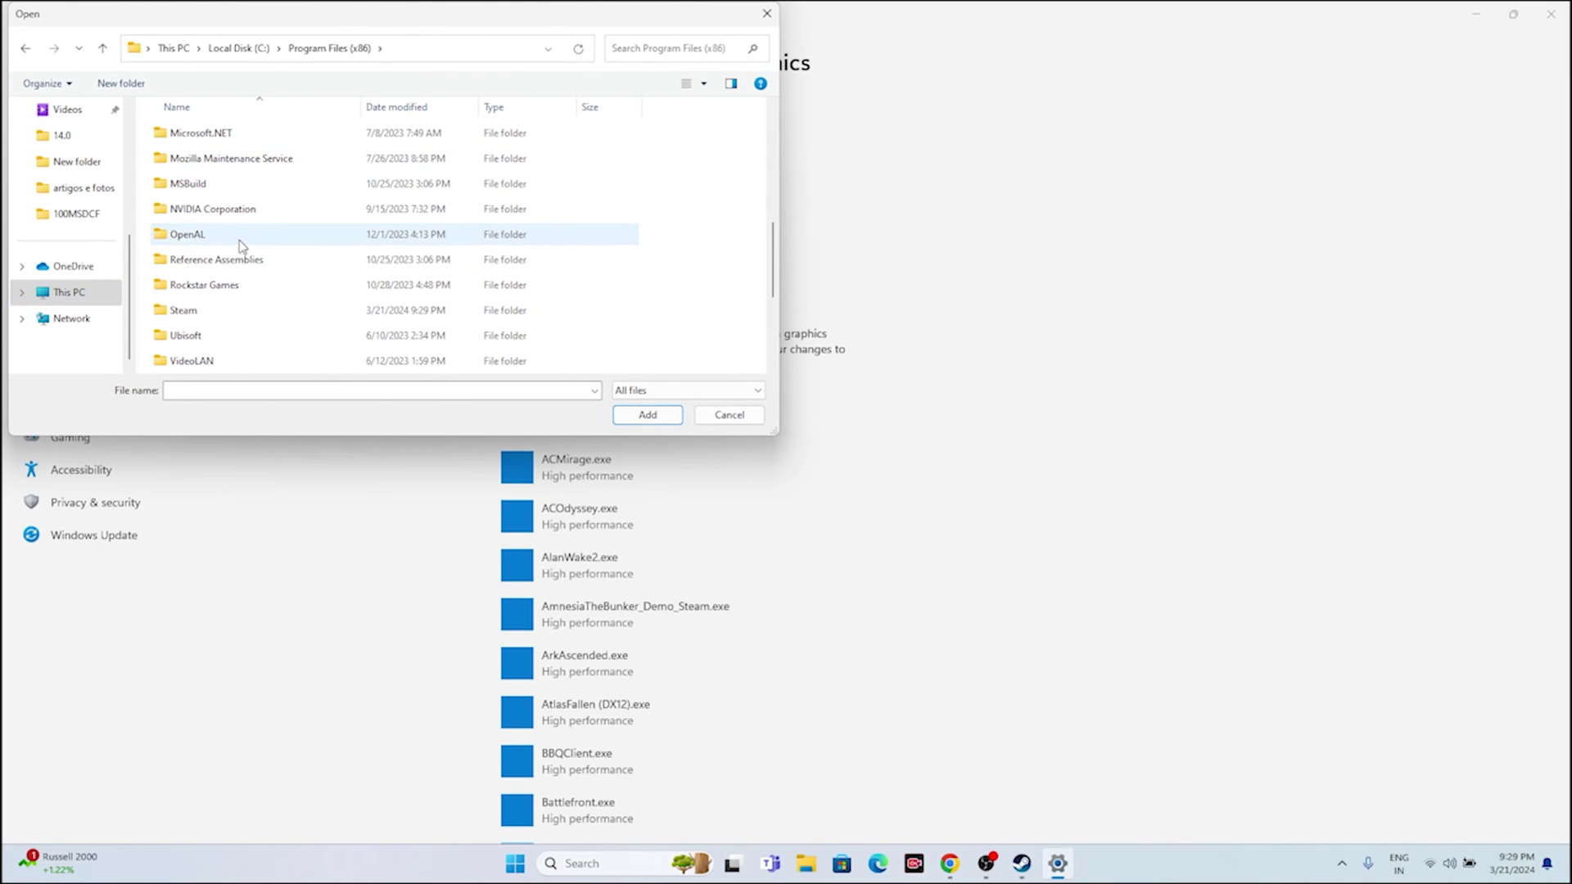
pyautogui.doubleClick(193, 309)
pyautogui.scroll(-3, 238, 230)
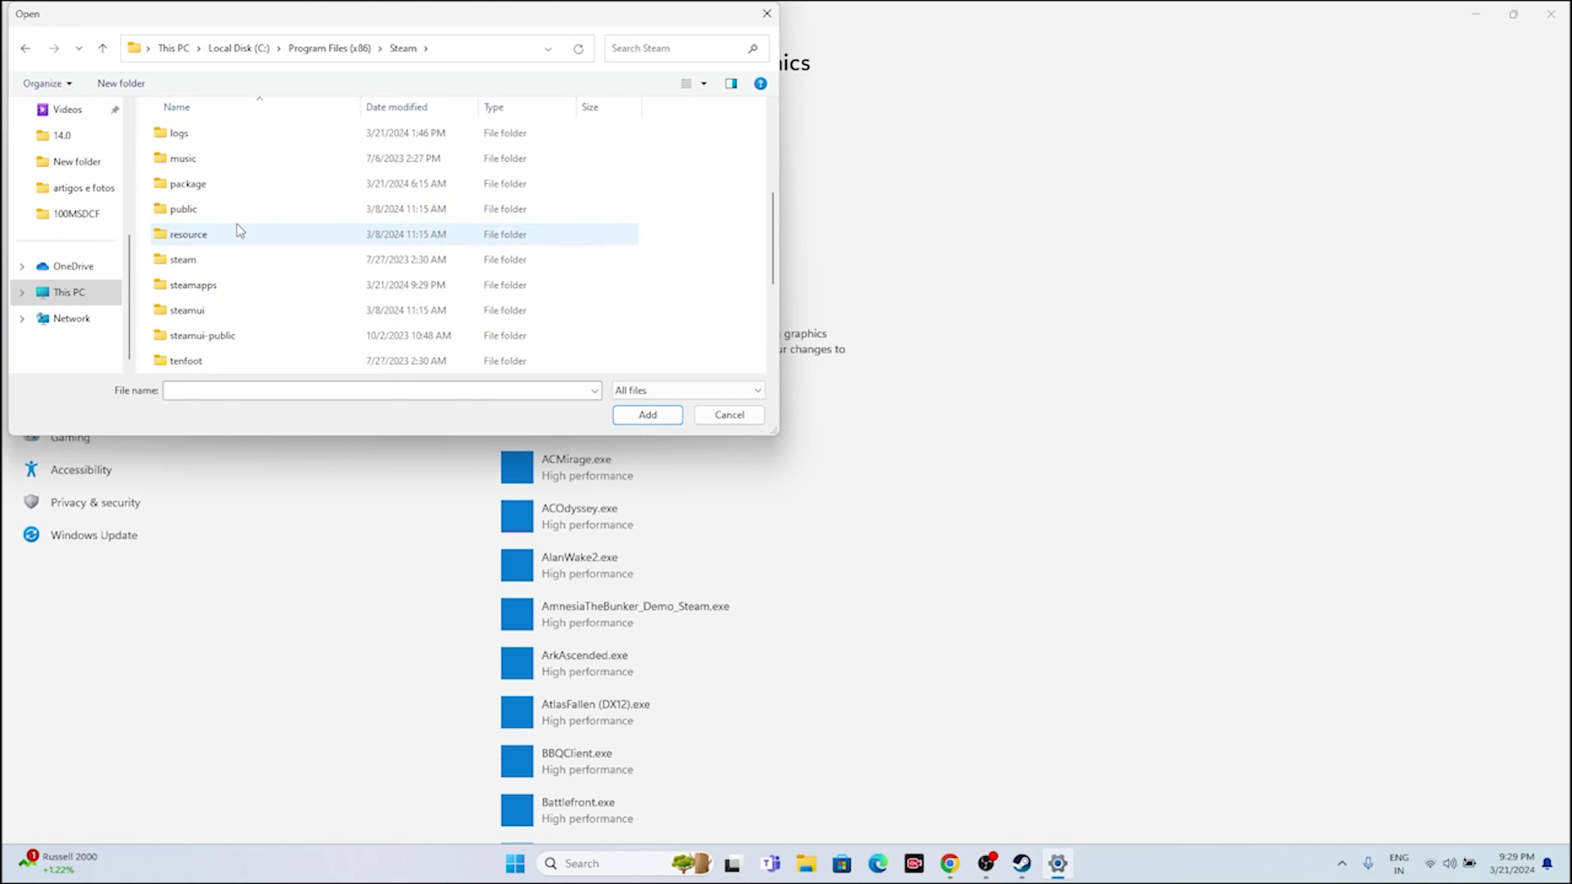
pyautogui.scroll(-2, 234, 211)
pyautogui.scroll(1, 243, 232)
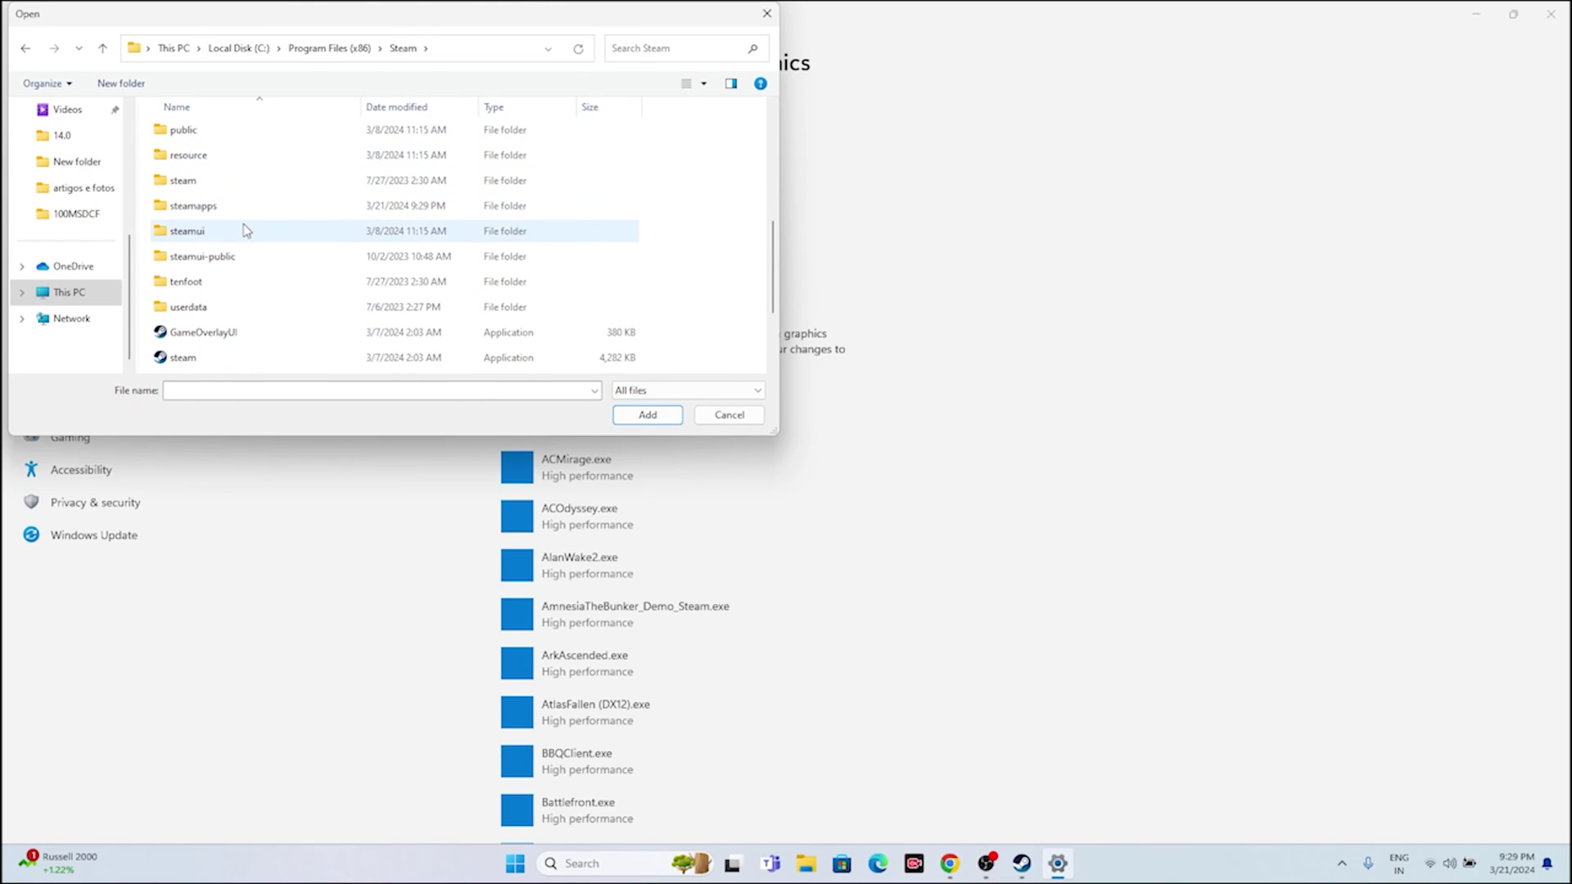
pyautogui.doubleClick(228, 206)
pyautogui.doubleClick(222, 135)
# Step: Open the Horizon Forbidden West Complete Edition folder and add the HorizonForbiddenWest application to the custom graphics options
pyautogui.scroll(-7, 248, 221)
pyautogui.click(246, 235)
pyautogui.doubleClick(245, 235)
pyautogui.click(231, 259)
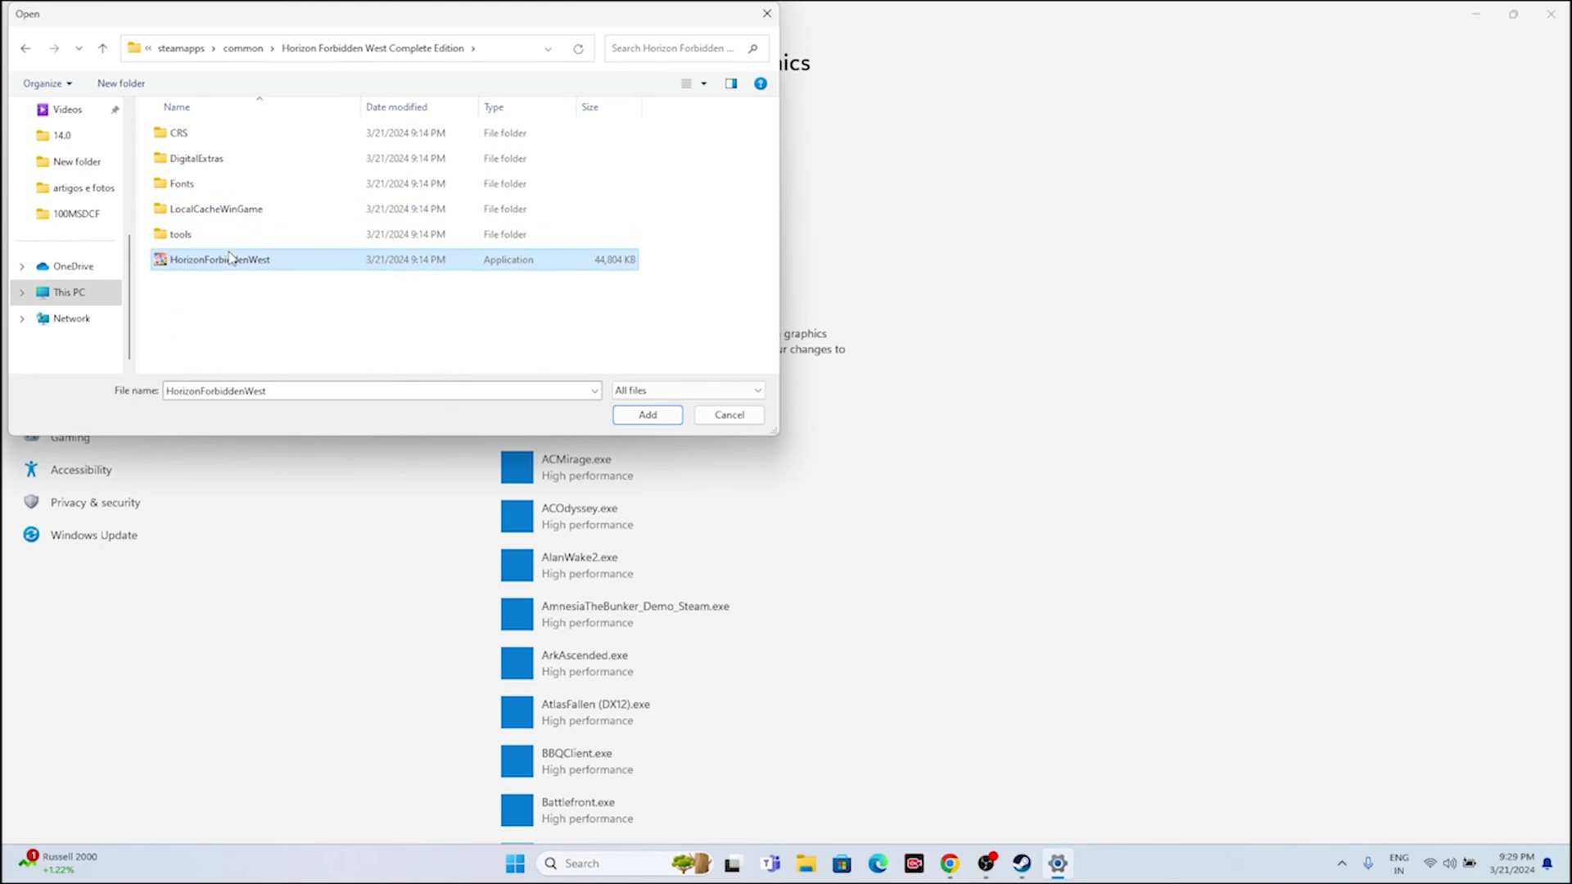
pyautogui.click(616, 417)
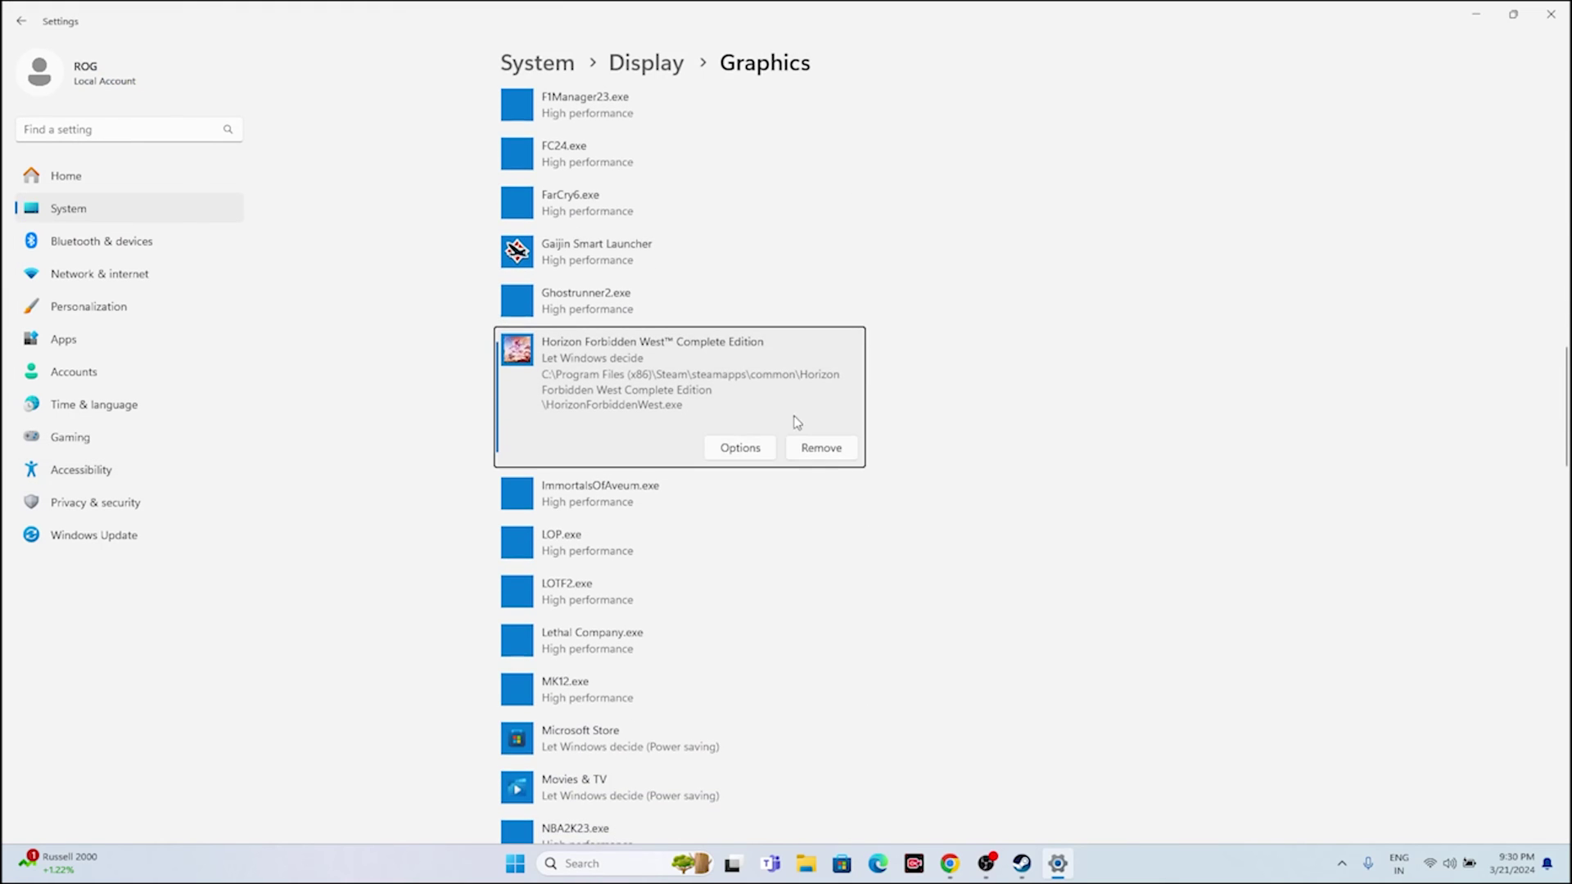
# Step: Set Horizon Forbidden West's graphics preference to High performance, save it, close Settings, and switch to Steam
pyautogui.click(724, 455)
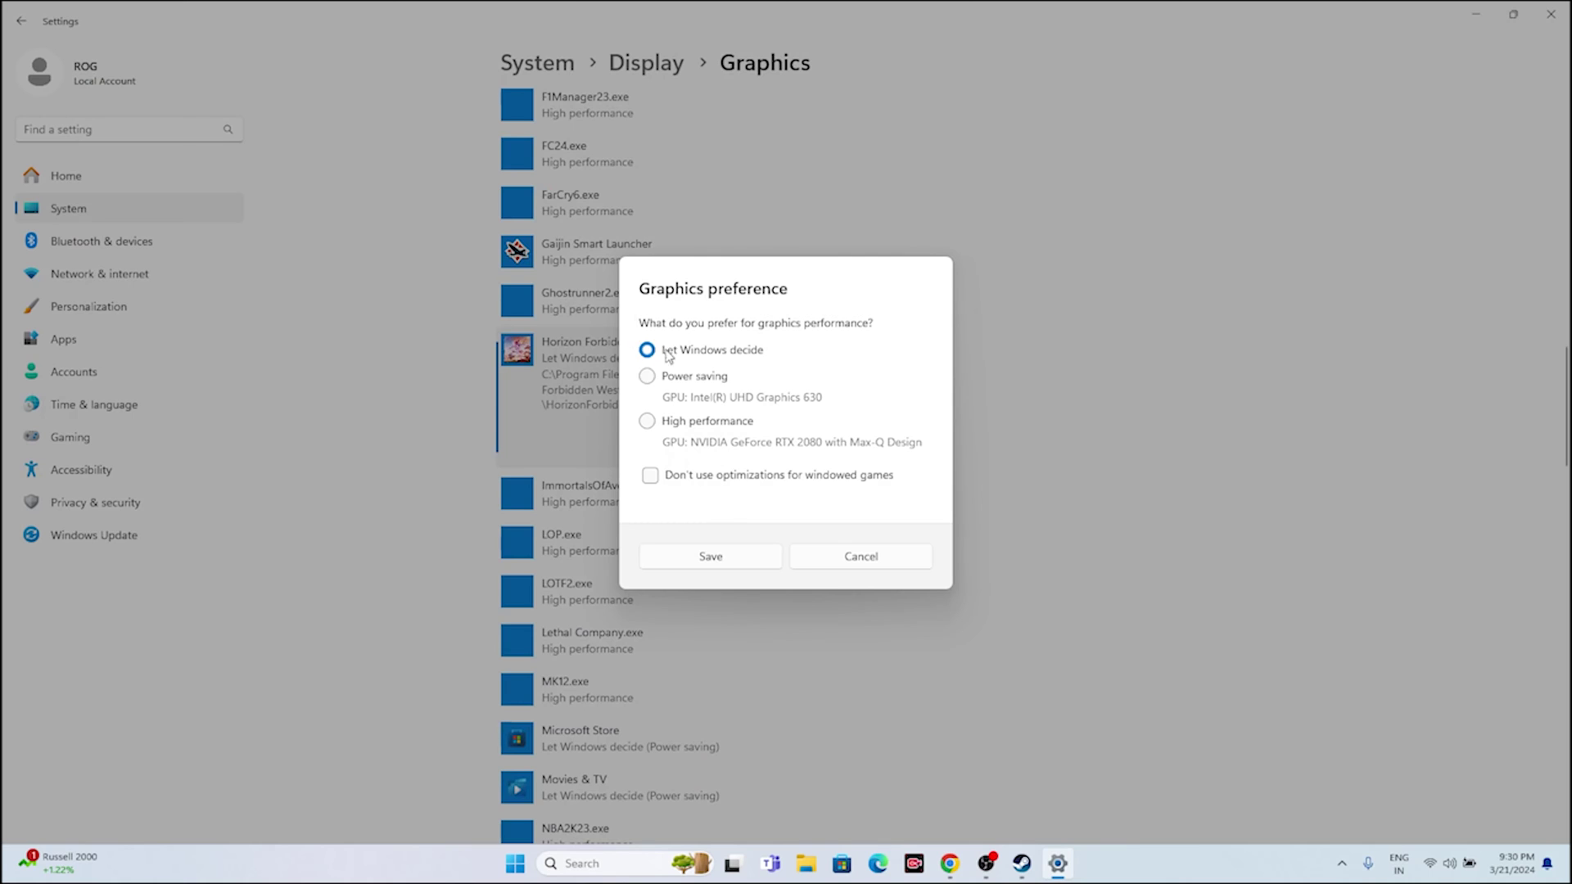
pyautogui.click(647, 421)
pyautogui.click(743, 556)
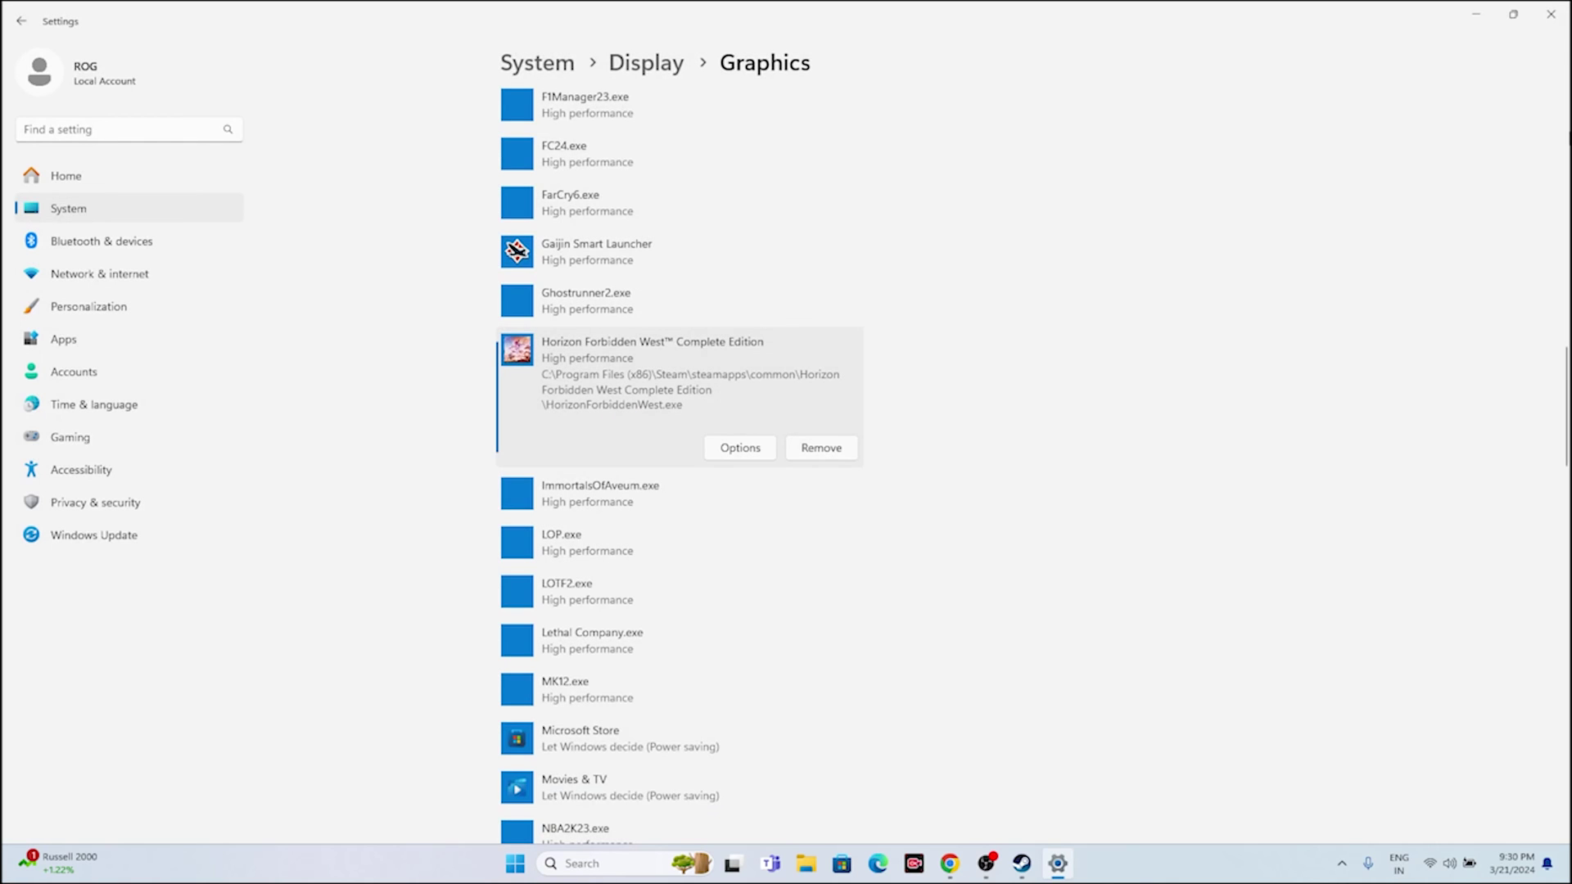
pyautogui.click(1551, 14)
pyautogui.click(1040, 863)
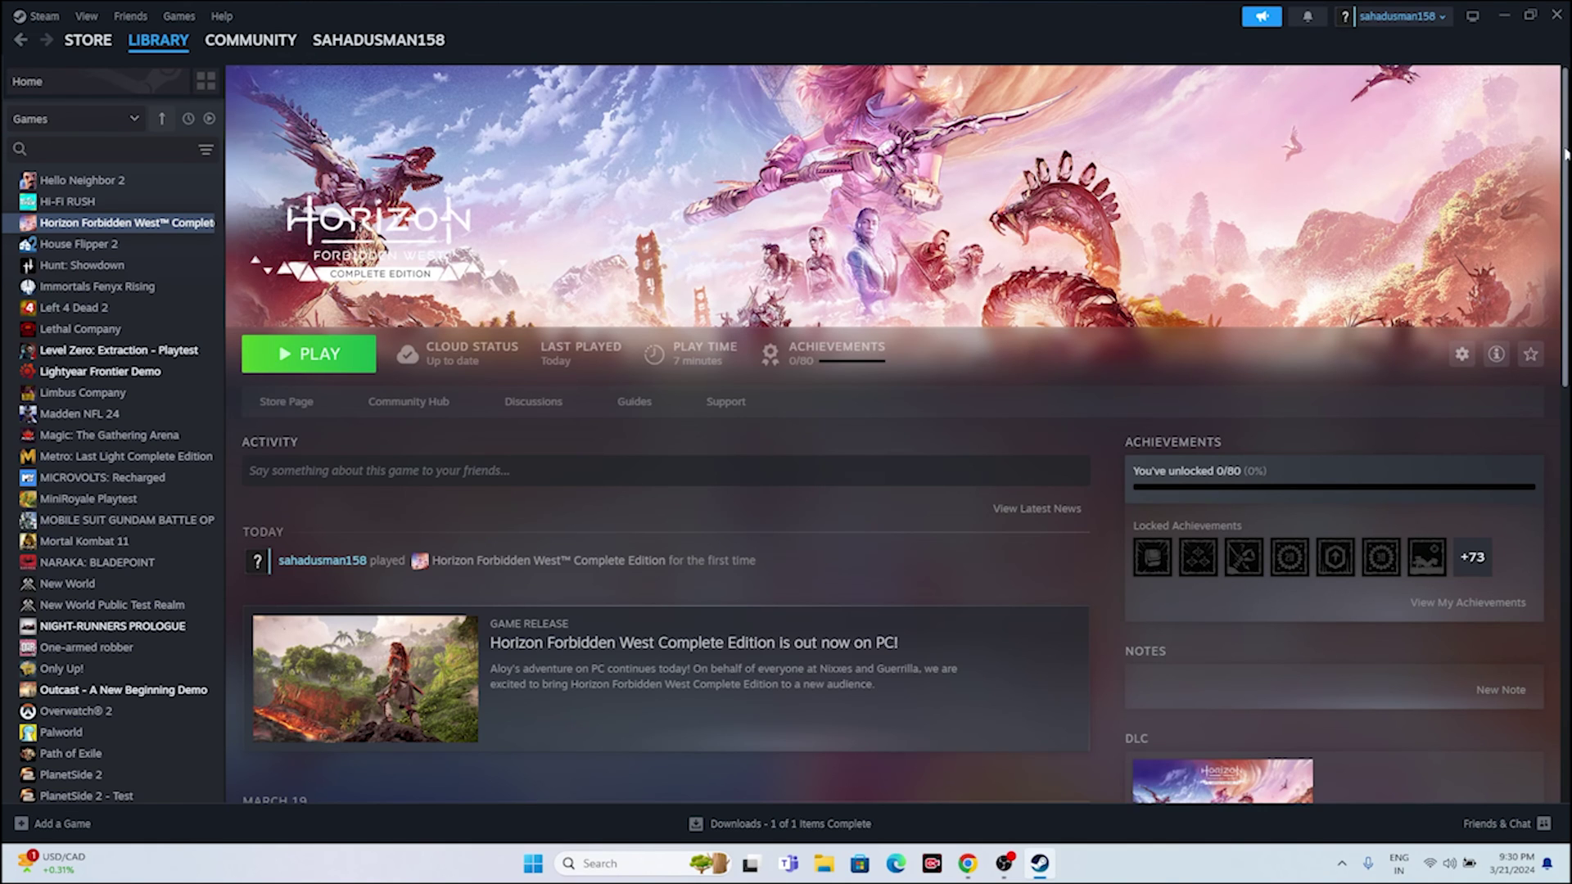
# Step: Minimize Steam, search for the advanced system settings, and open the Virtual Memory settings from the performance options
pyautogui.click(1501, 16)
pyautogui.click(611, 866)
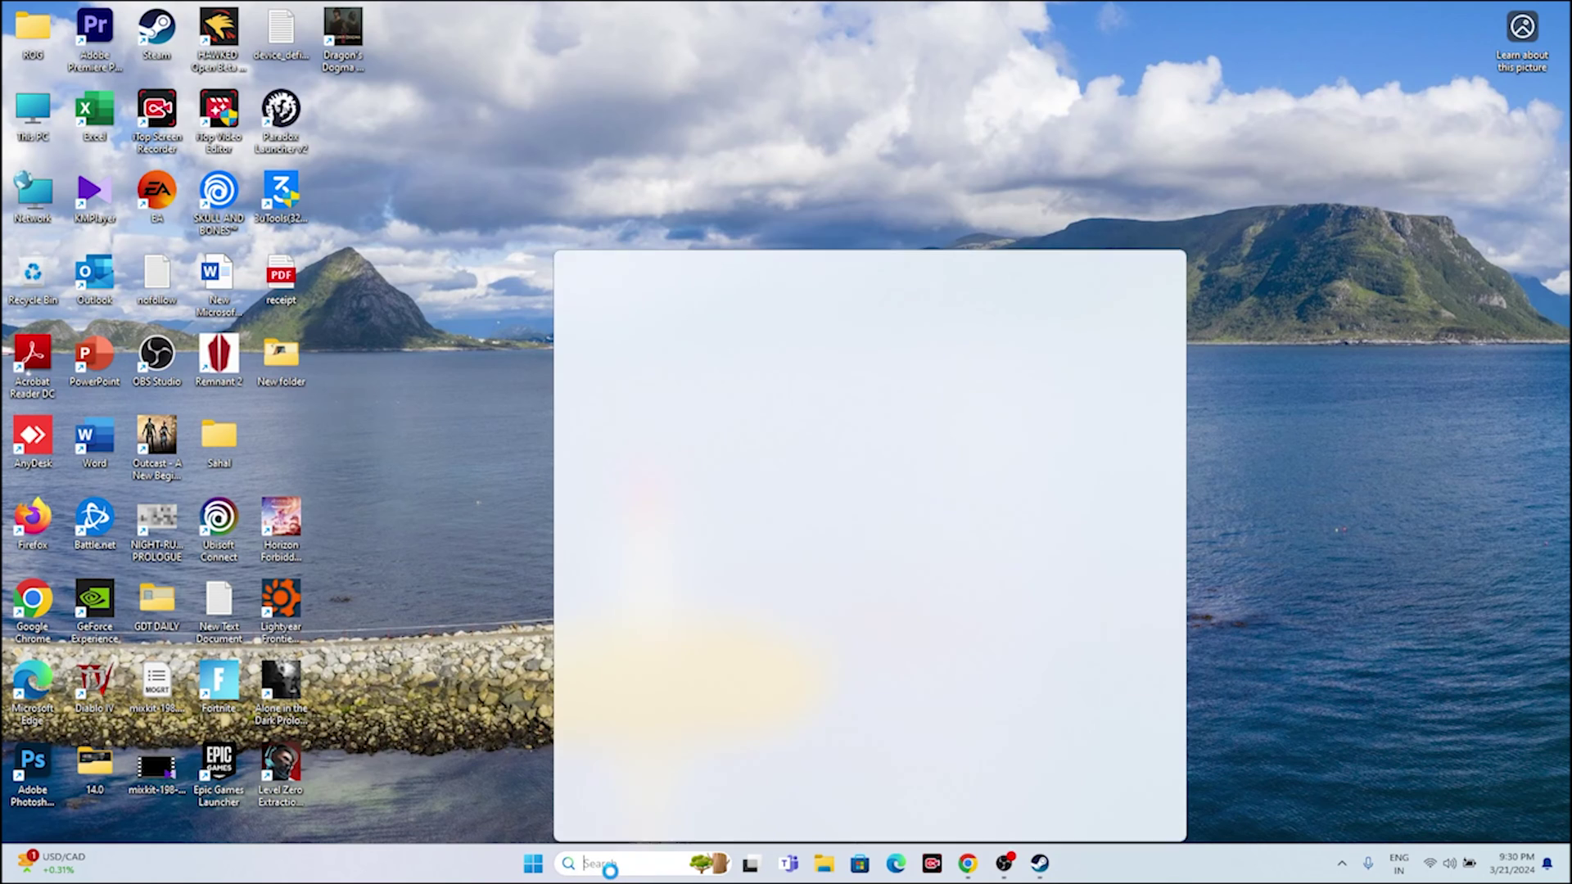
pyautogui.write('view advanced system setti')
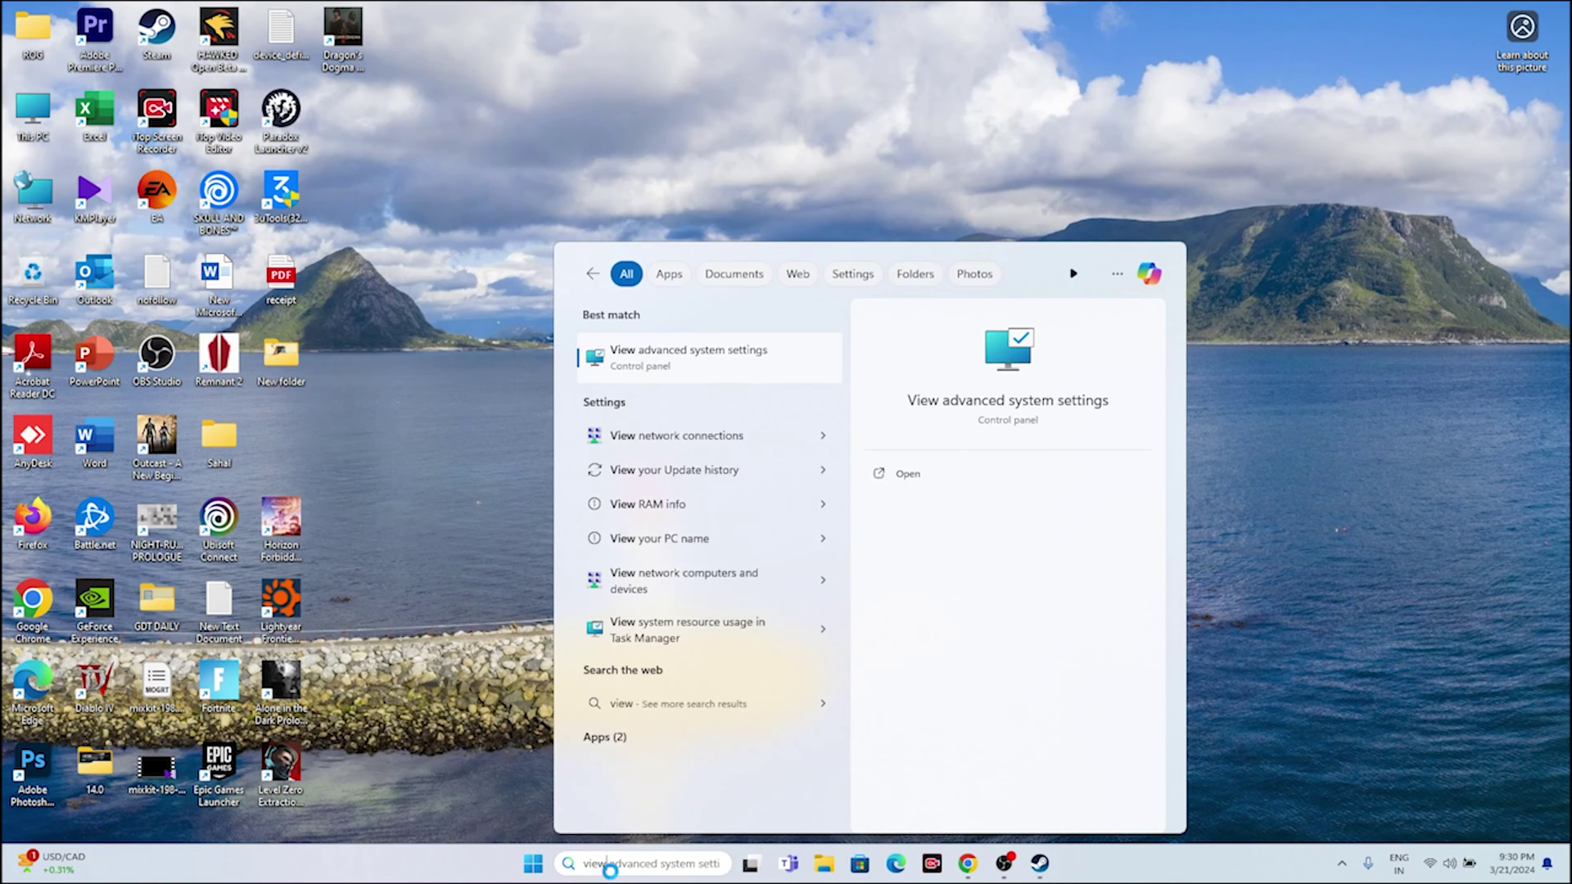
pyautogui.click(766, 360)
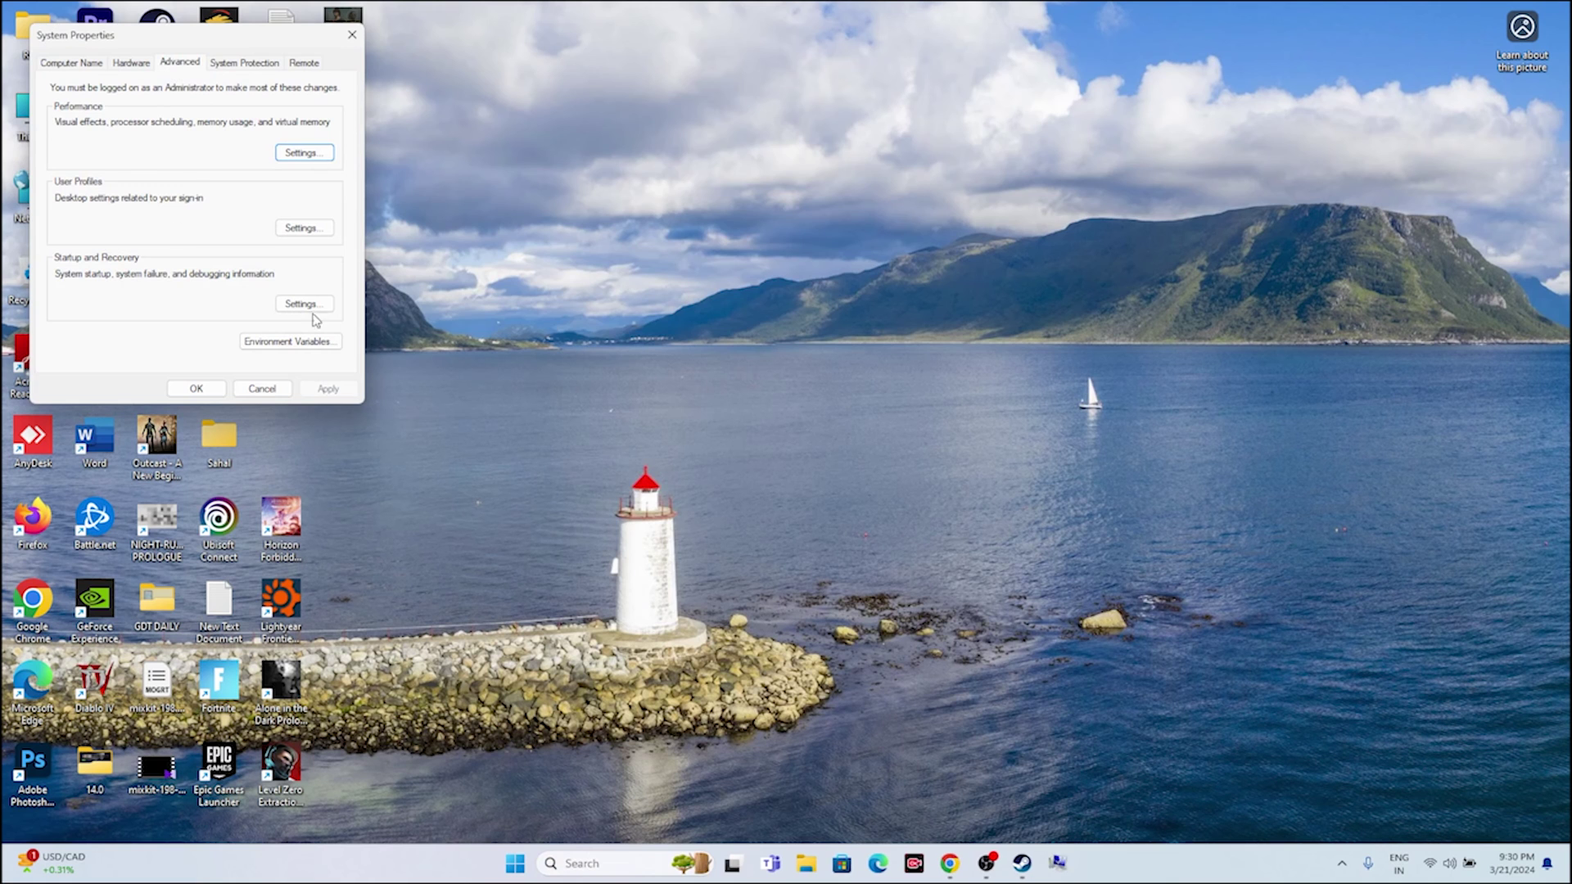
pyautogui.click(303, 154)
pyautogui.click(148, 126)
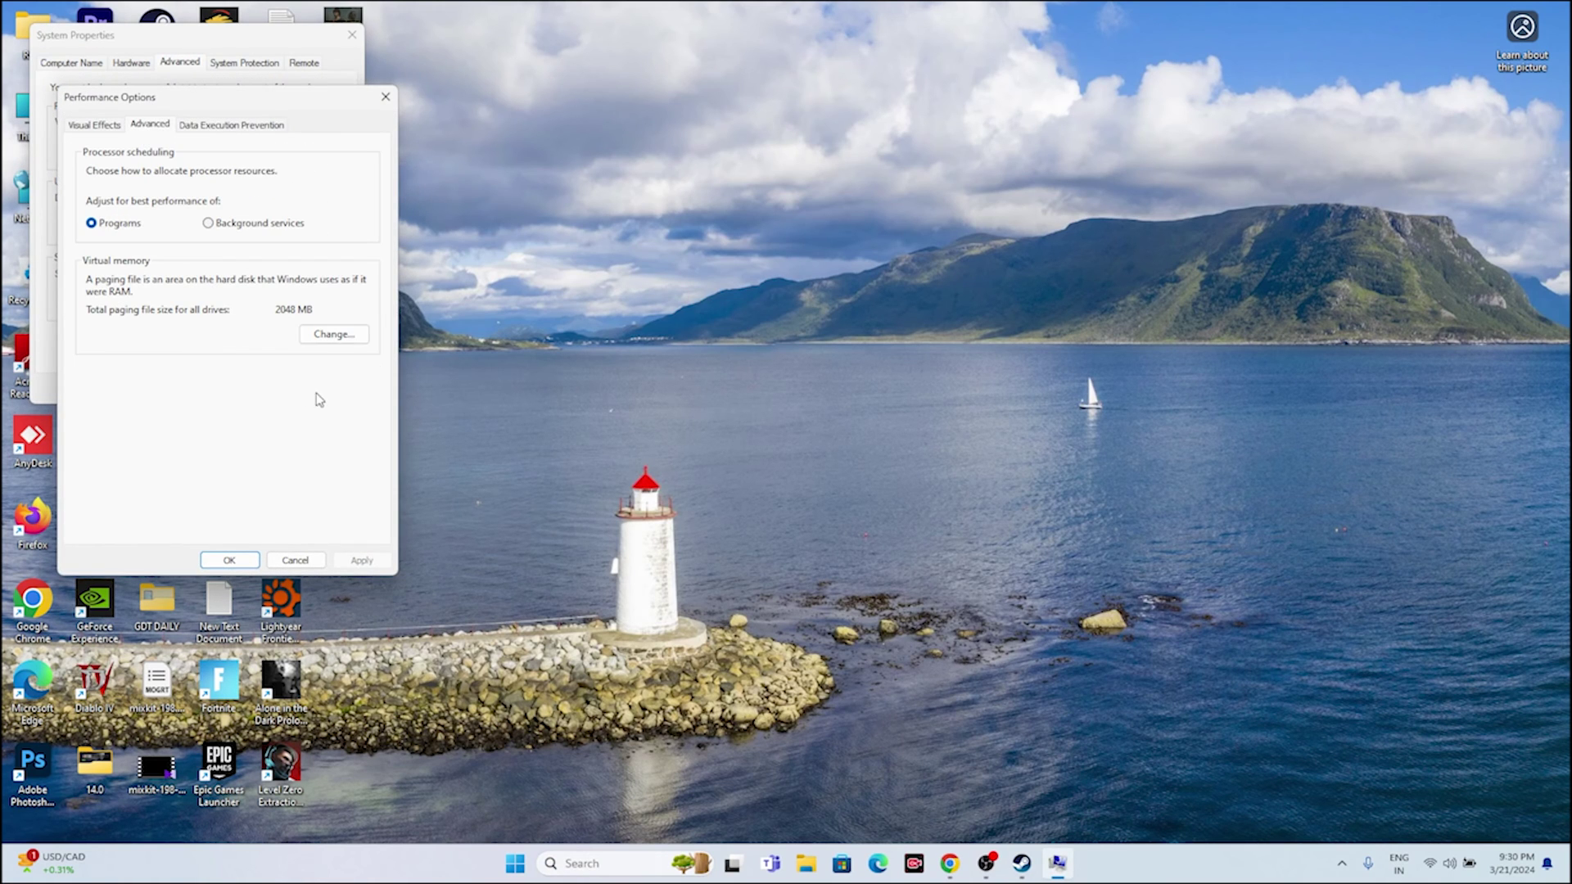
pyautogui.click(321, 334)
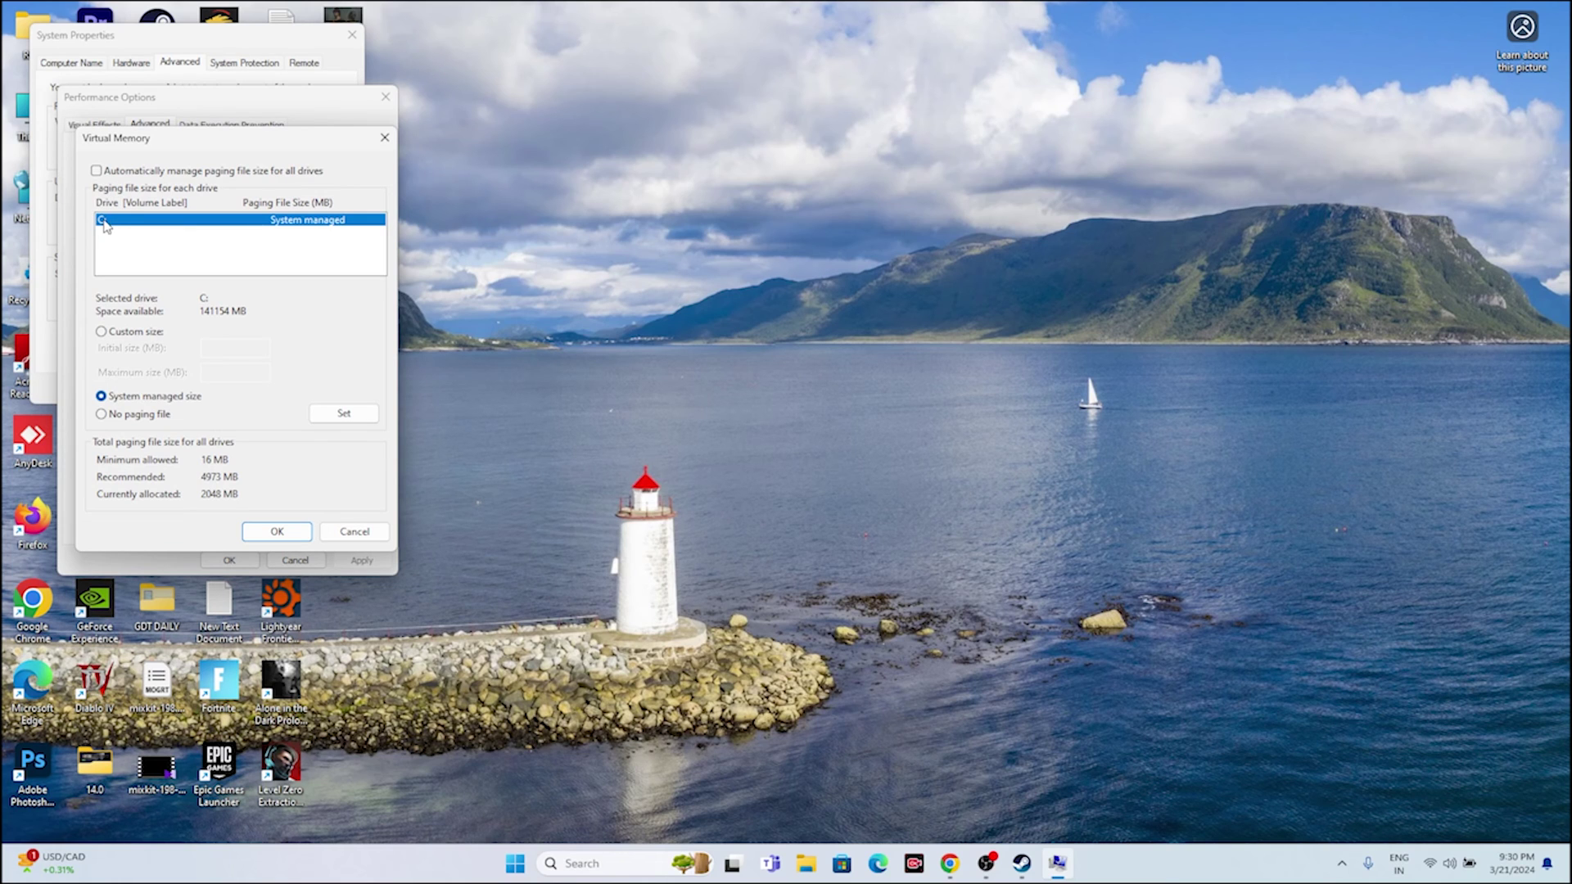
# Step: Choose a custom paging file size for drive C: and open Calculator, placing it closer to the Virtual Memory dialog
pyautogui.click(101, 331)
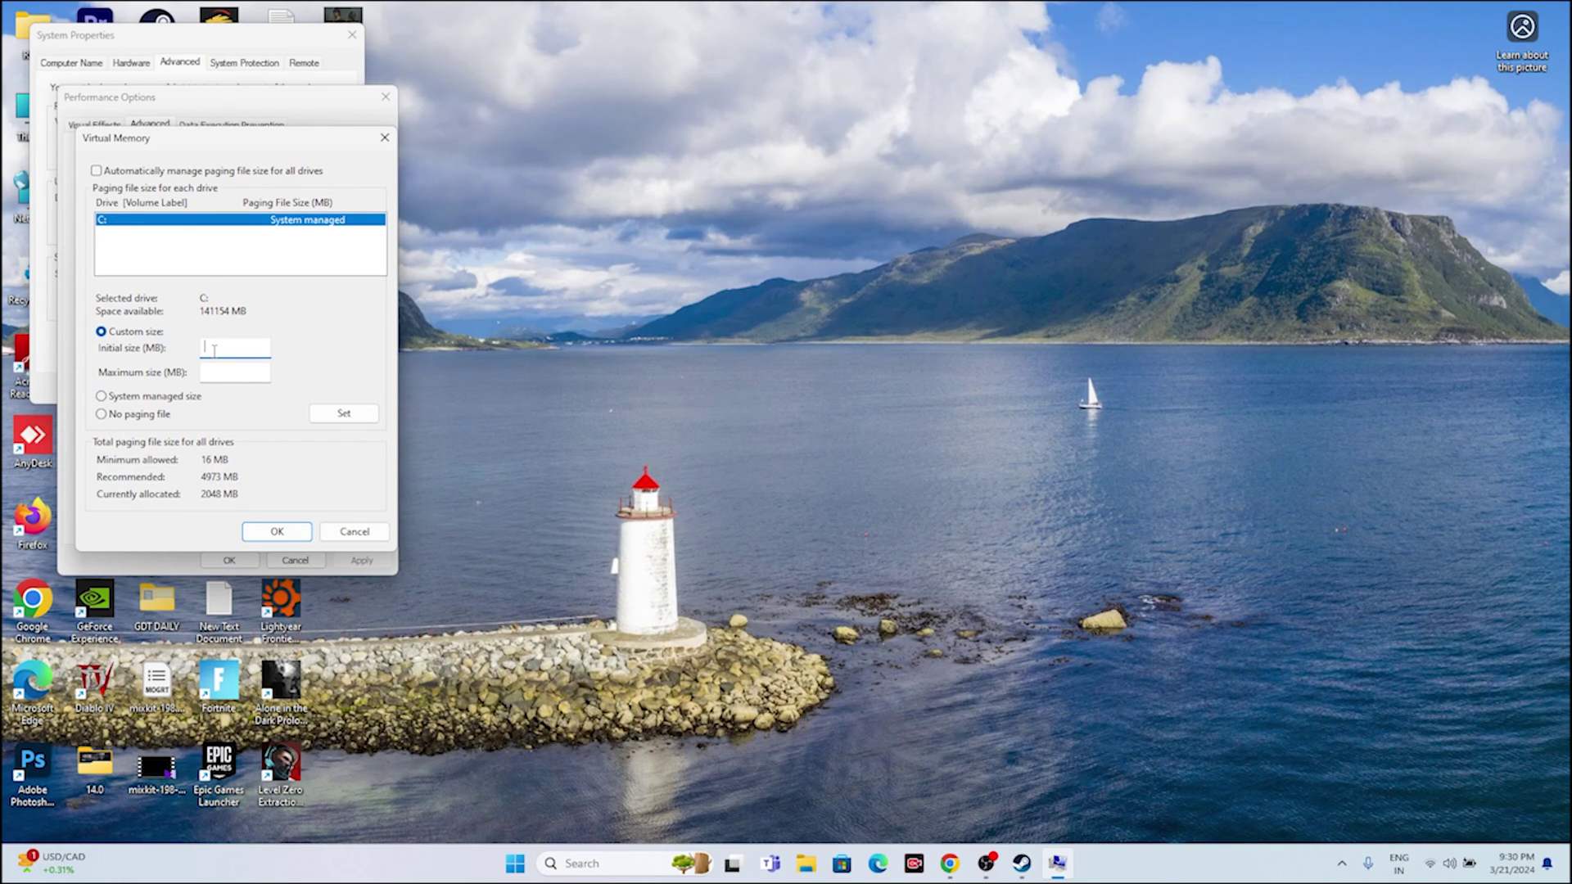
pyautogui.click(215, 369)
pyautogui.click(580, 862)
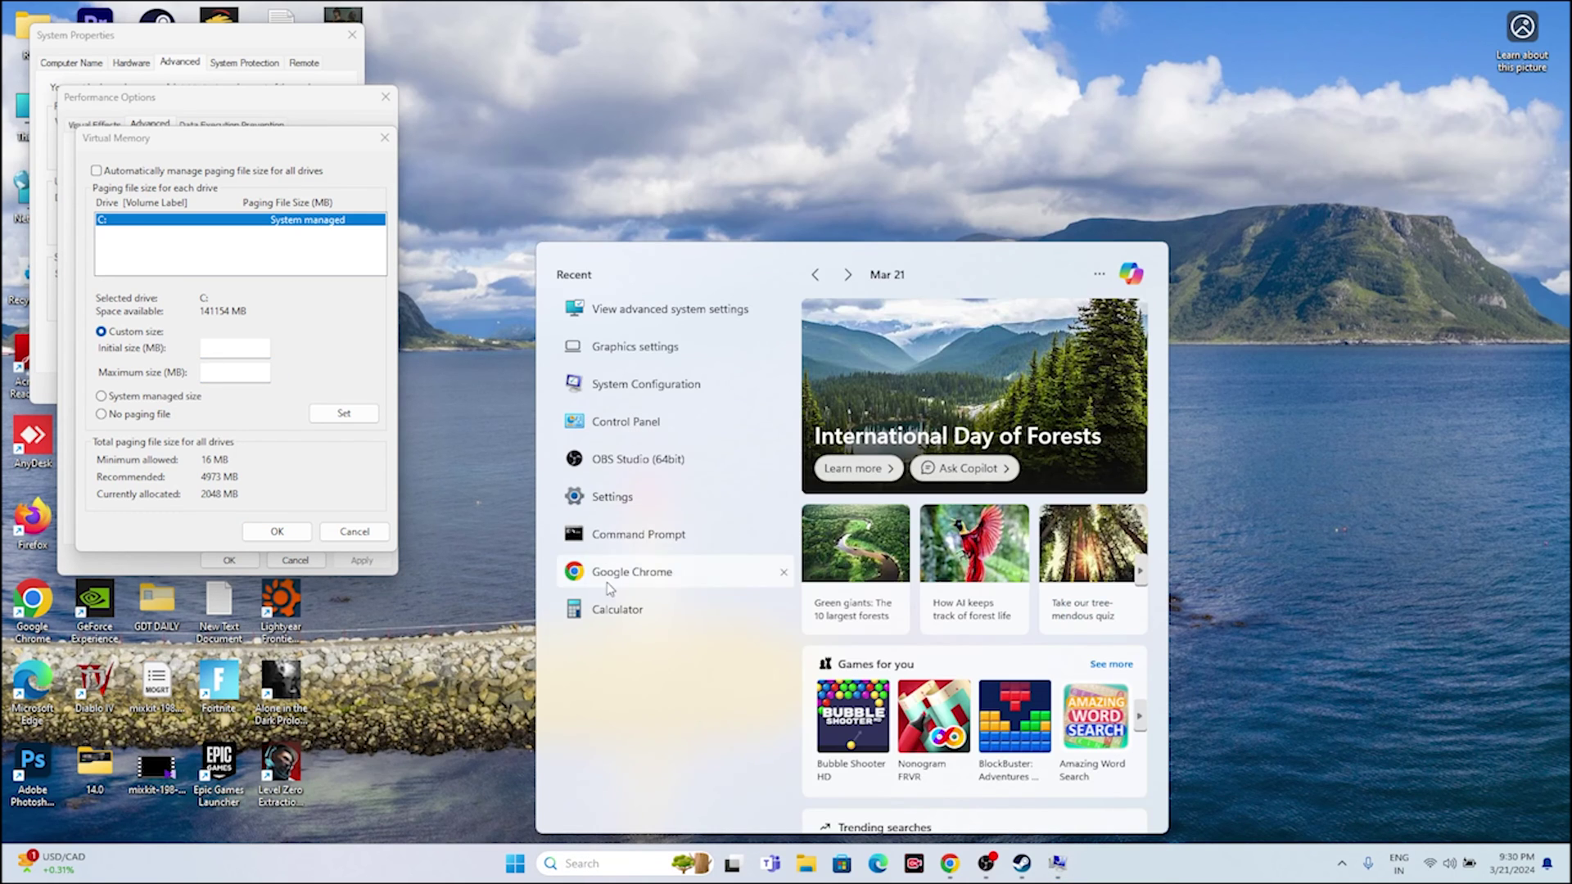
pyautogui.click(602, 610)
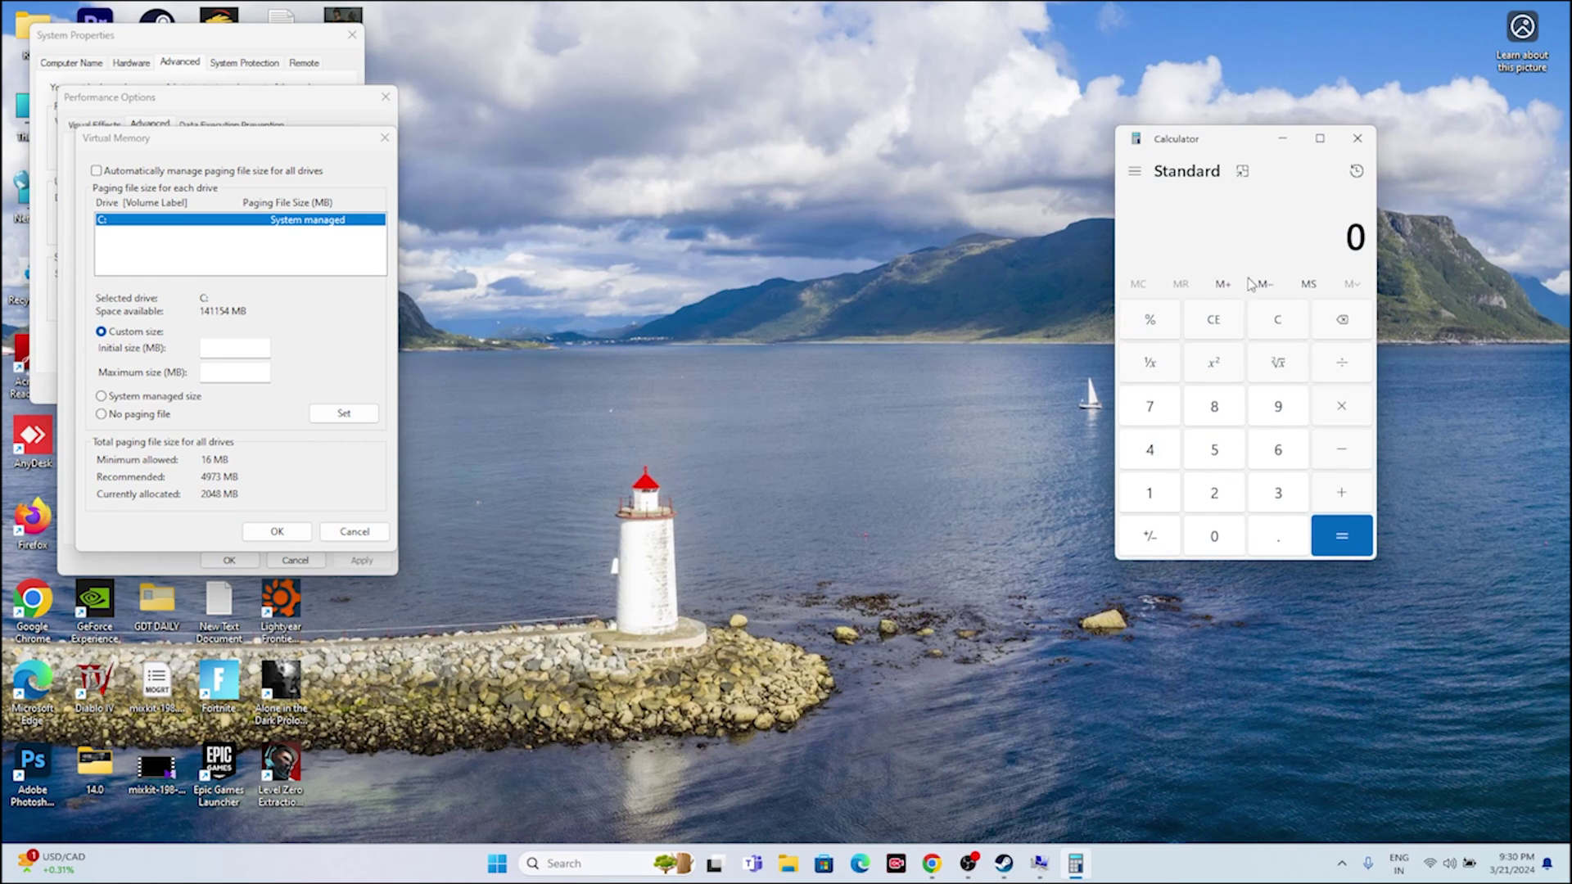
pyautogui.moveTo(1257, 148); pyautogui.dragTo(915, 99)
# Step: Calculate the initial paging file size in Calculator as 32 × 1024 × 1.5
pyautogui.click(941, 448)
pyautogui.click(872, 450)
pyautogui.click(995, 371)
pyautogui.click(827, 451)
pyautogui.click(863, 485)
pyautogui.click(869, 450)
pyautogui.click(830, 402)
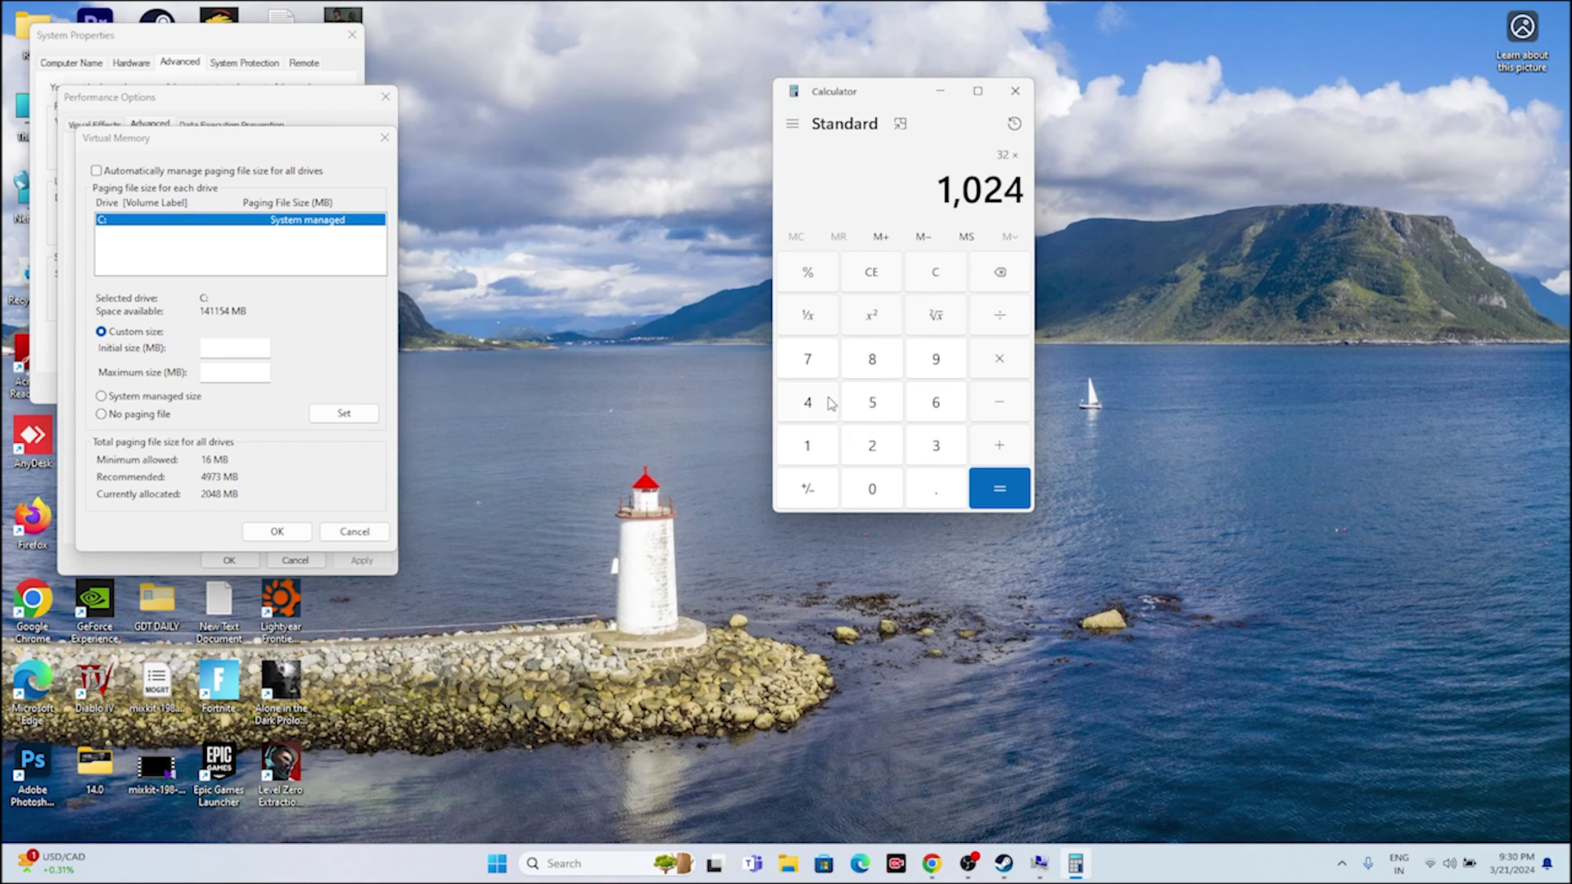
pyautogui.click(981, 475)
pyautogui.click(998, 366)
pyautogui.click(824, 445)
pyautogui.click(917, 499)
pyautogui.click(890, 416)
pyautogui.click(993, 488)
# Step: Copy the calculated 49,152 into the paging file's initial size
pyautogui.moveTo(919, 190); pyautogui.dragTo(1020, 190)
pyautogui.rightClick(1014, 190)
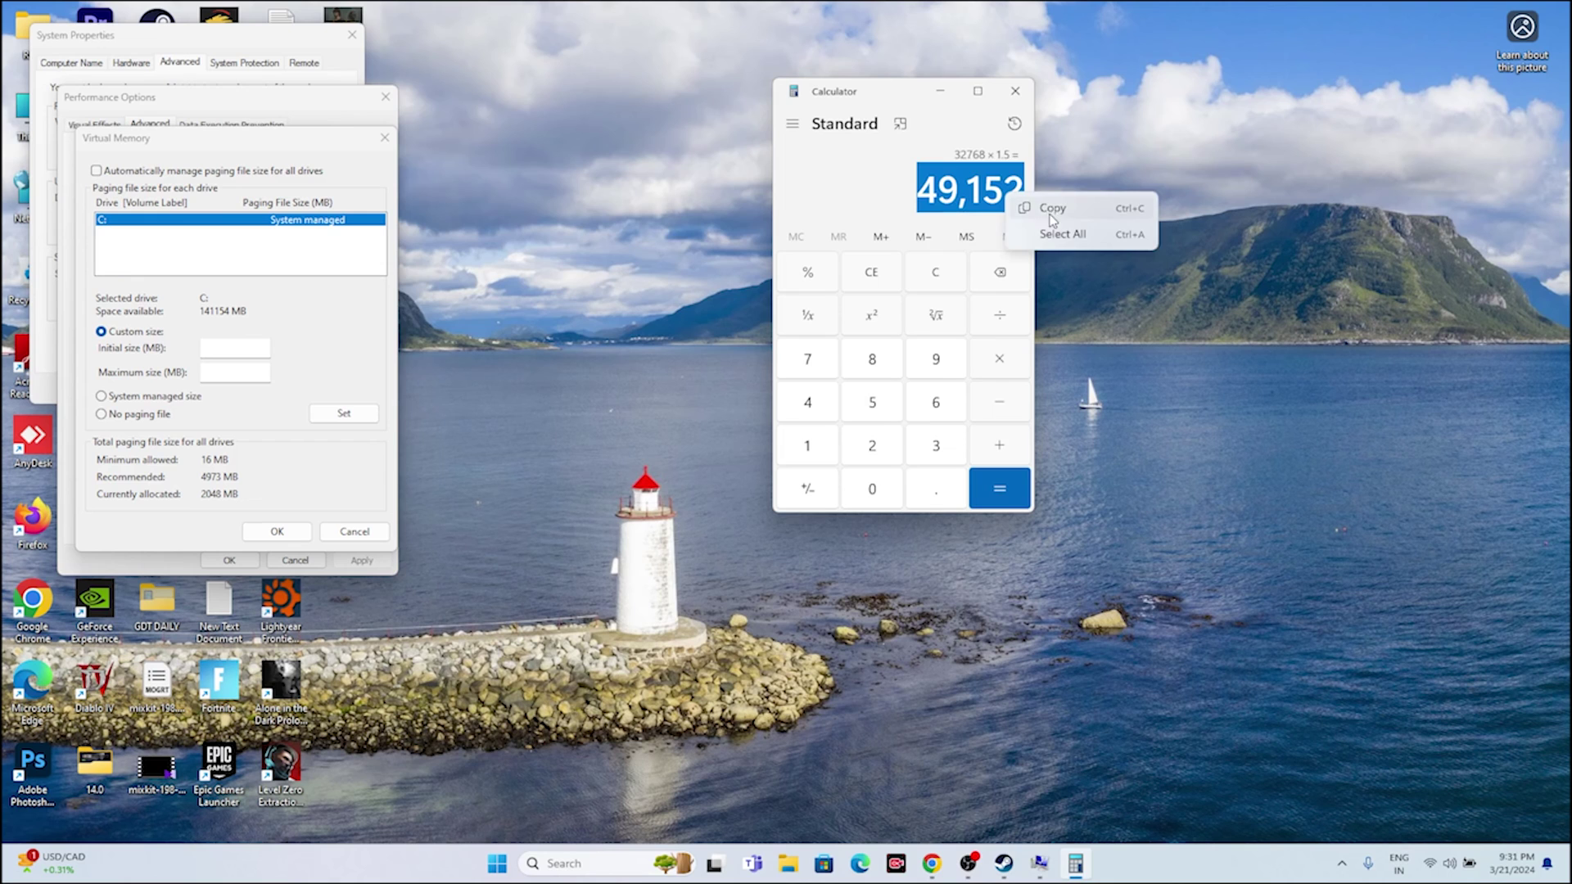
pyautogui.click(1047, 208)
pyautogui.rightClick(245, 352)
pyautogui.click(328, 423)
pyautogui.press('Tab')
# Step: Clear Calculator and calculate the maximum paging file size as 32 × 1024 × 3
pyautogui.click(949, 279)
pyautogui.click(934, 444)
pyautogui.click(856, 448)
pyautogui.click(999, 360)
pyautogui.click(825, 450)
pyautogui.click(856, 491)
pyautogui.click(870, 447)
pyautogui.click(827, 409)
pyautogui.click(980, 479)
pyautogui.click(998, 360)
pyautogui.click(940, 449)
pyautogui.click(998, 488)
# Step: Copy the calculated 98,304 into the paging file's maximum size
pyautogui.moveTo(911, 196); pyautogui.dragTo(1023, 197)
pyautogui.rightClick(1015, 203)
pyautogui.click(1047, 219)
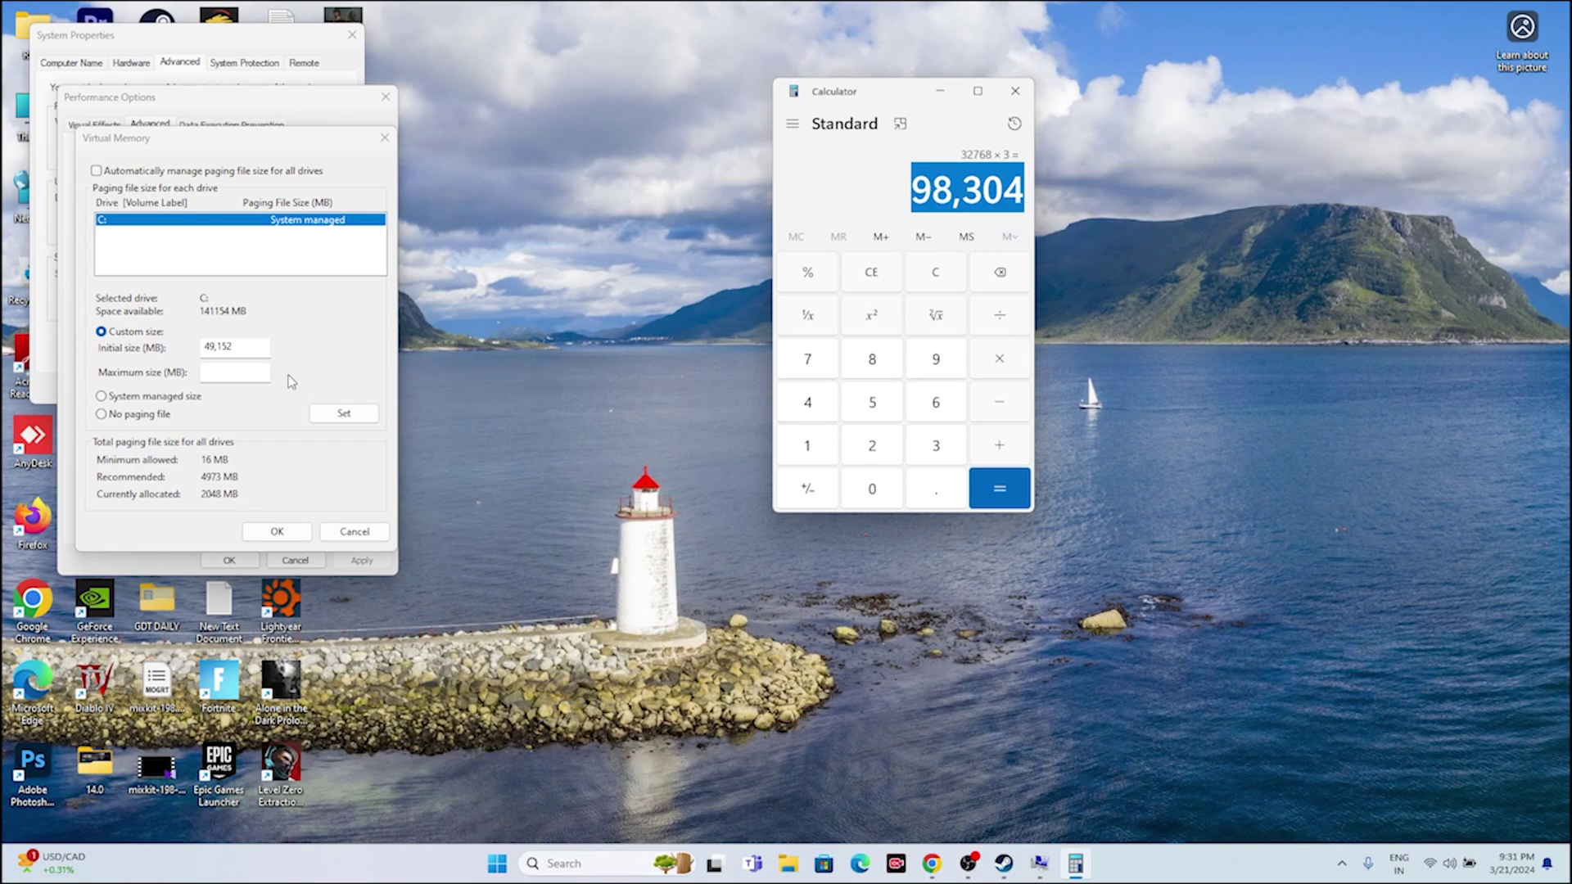
pyautogui.rightClick(258, 371)
pyautogui.click(291, 440)
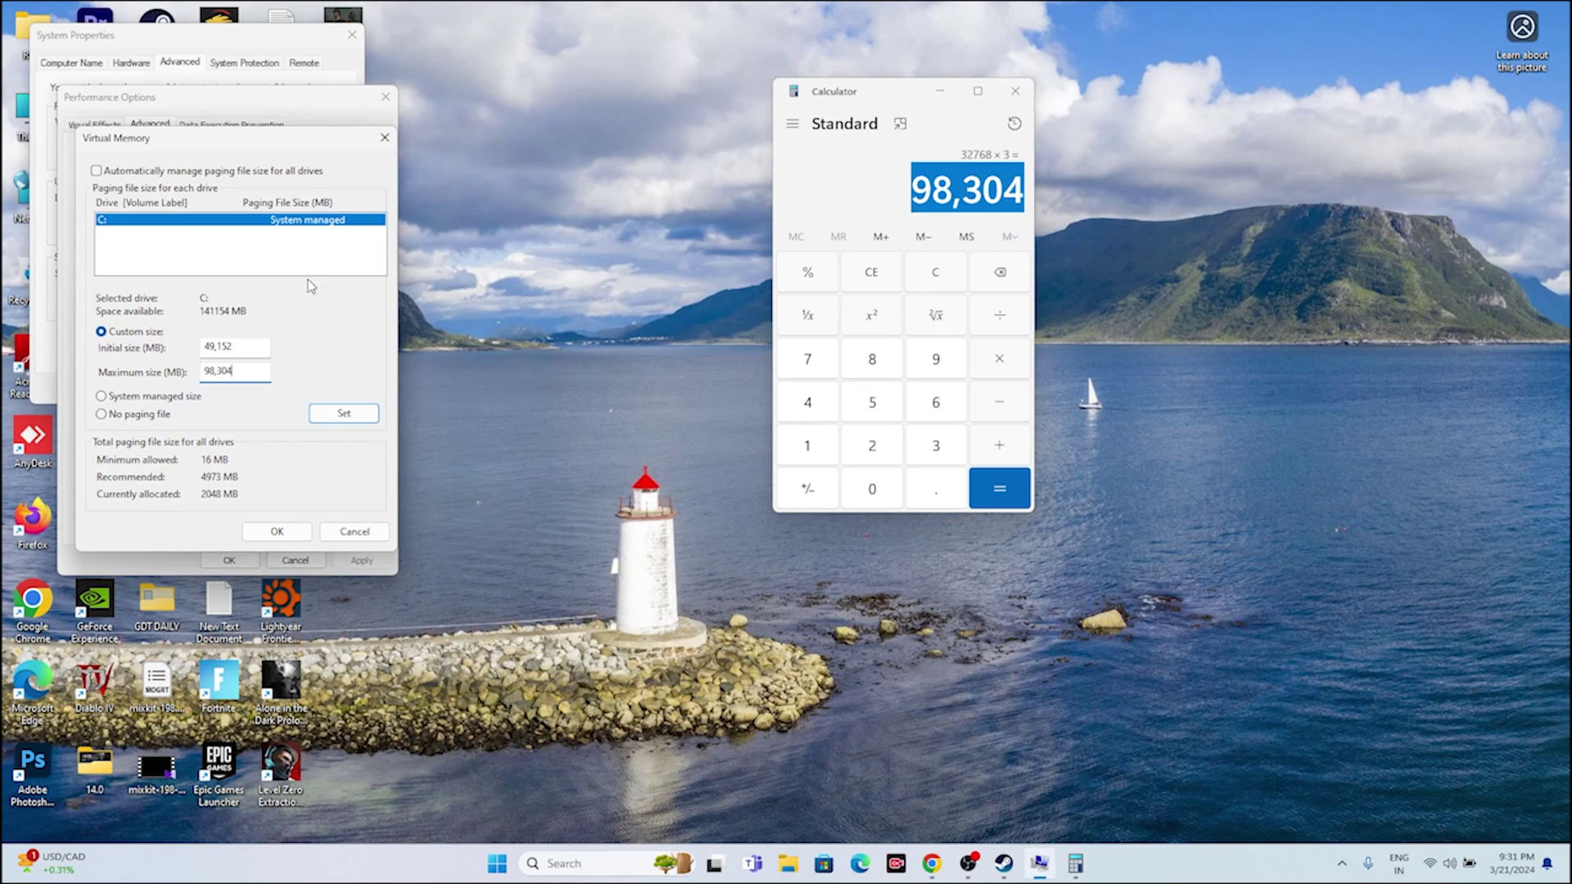
# Step: Confirm the Virtual Memory and Performance Options dialogs, and close System Properties and Calculator
pyautogui.click(277, 531)
pyautogui.click(229, 560)
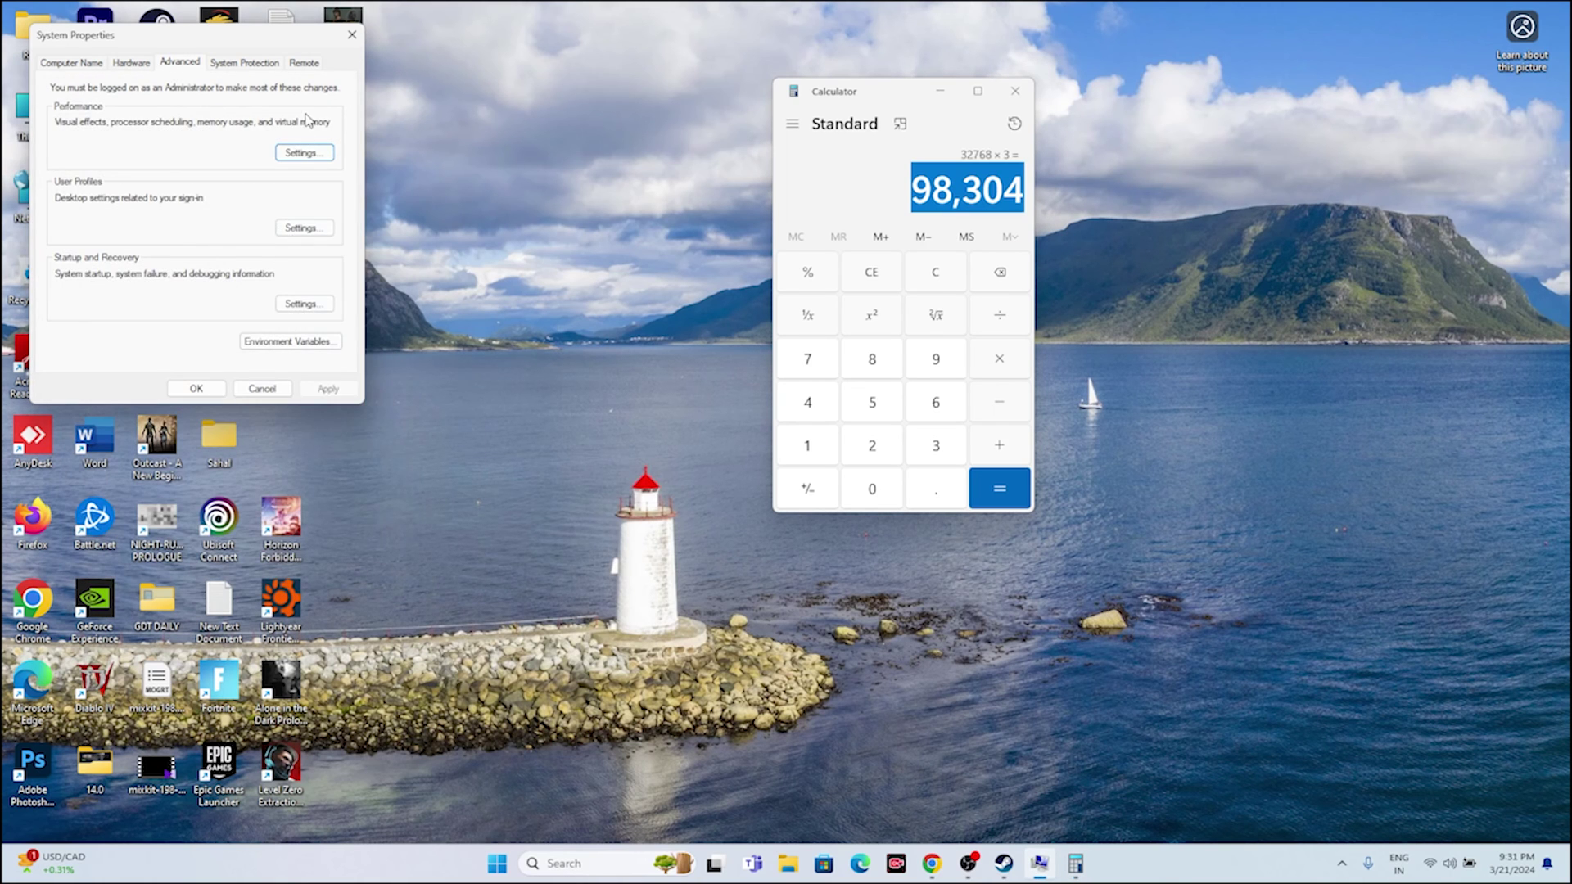
pyautogui.click(350, 38)
pyautogui.click(1015, 91)
# Step: Minimize Steam, view the Windows Update page in Settings, and close Settings
pyautogui.click(1038, 859)
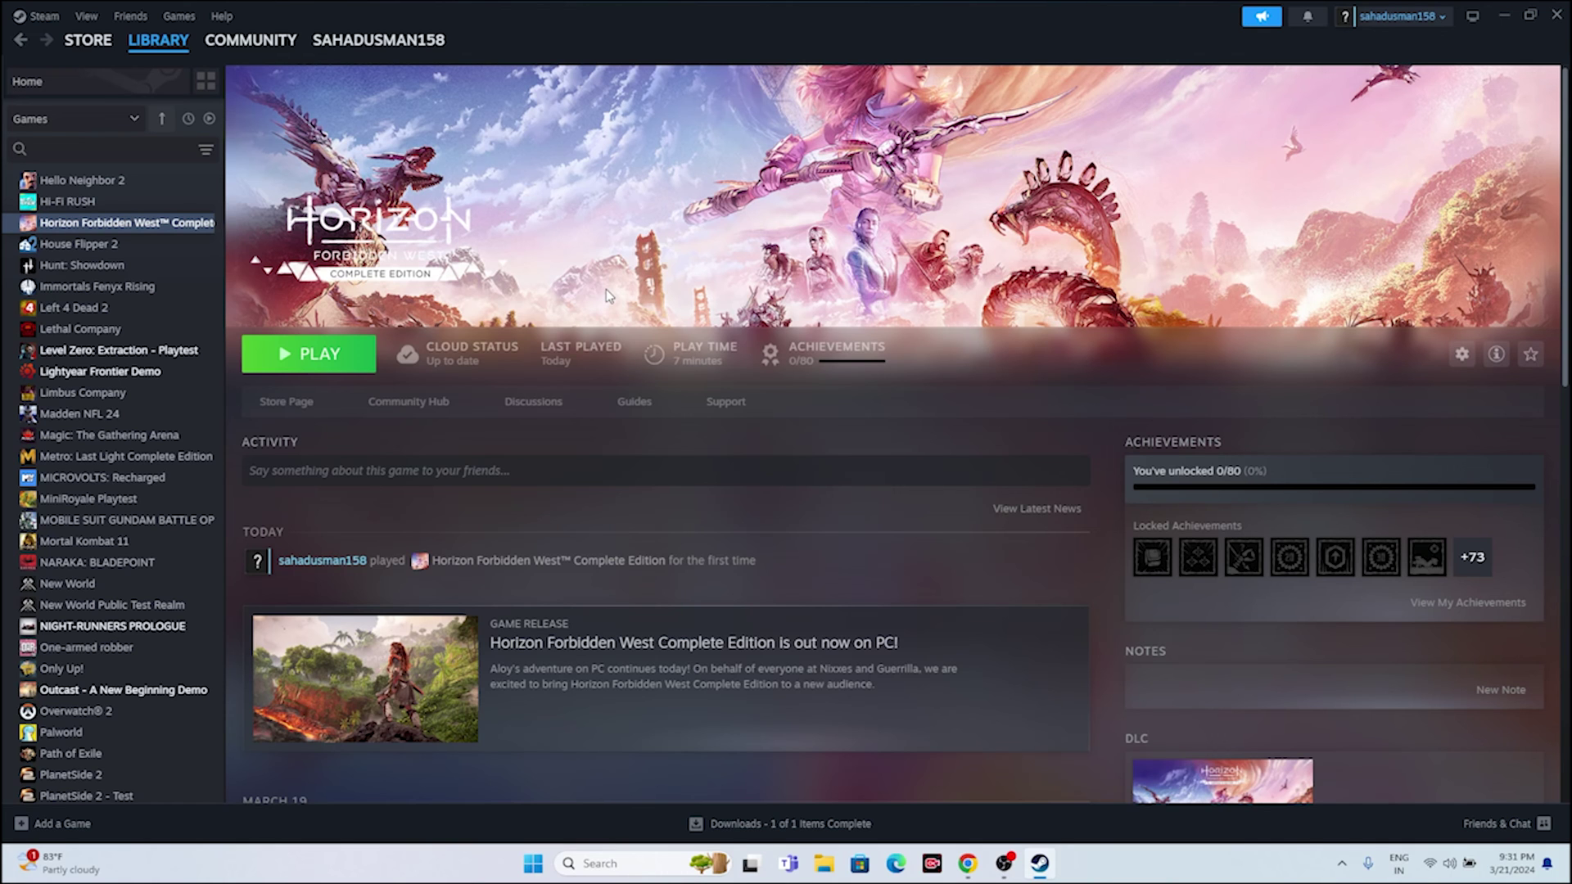
pyautogui.click(1504, 15)
pyautogui.click(595, 864)
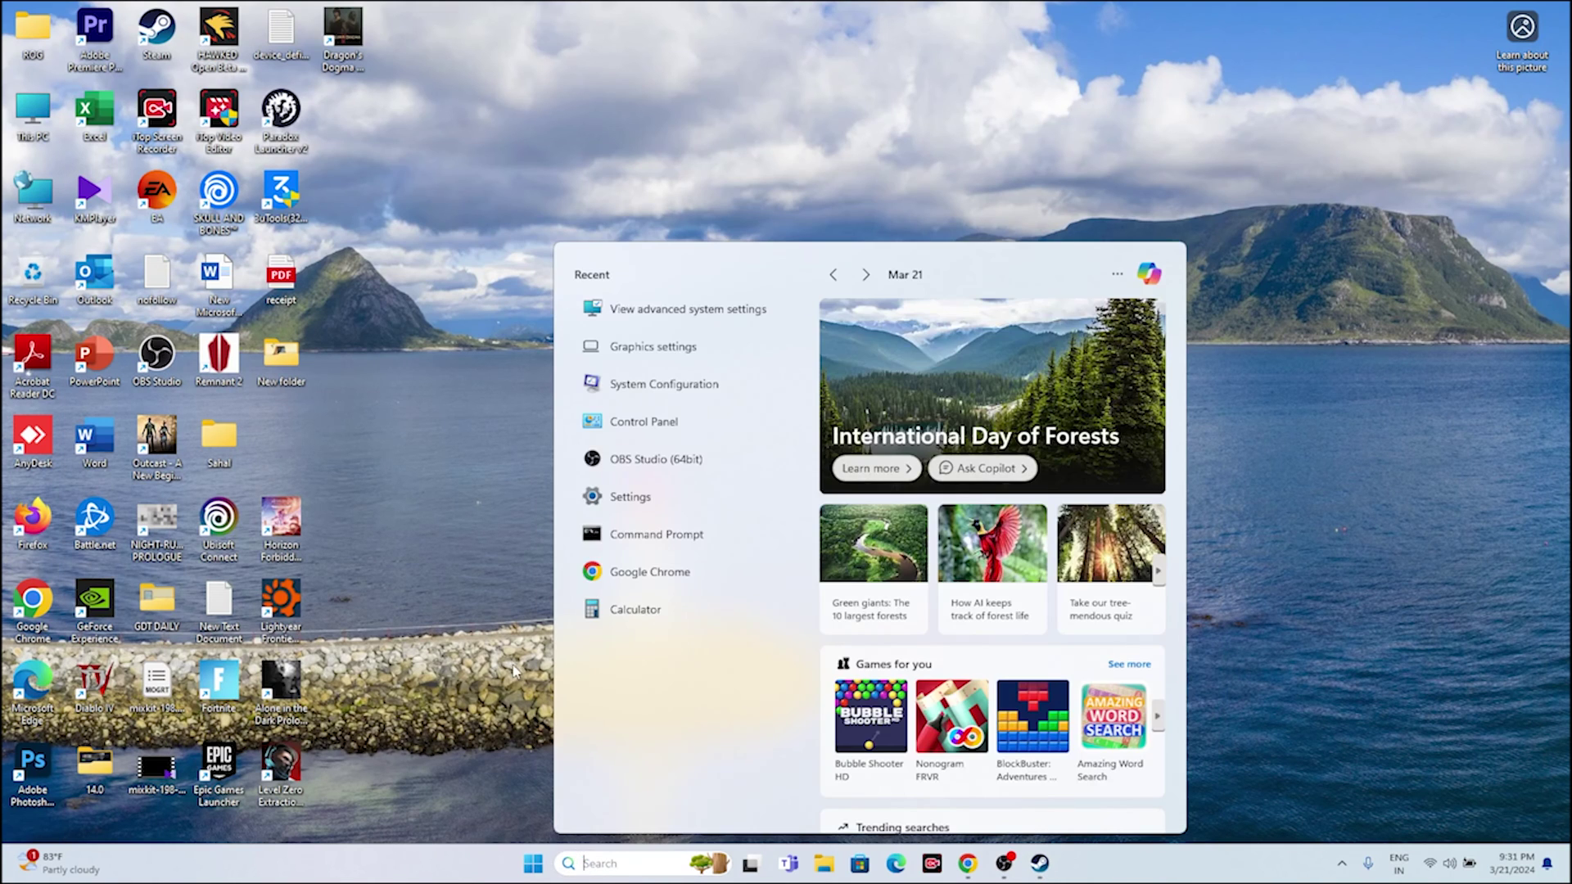
pyautogui.click(628, 497)
pyautogui.click(80, 536)
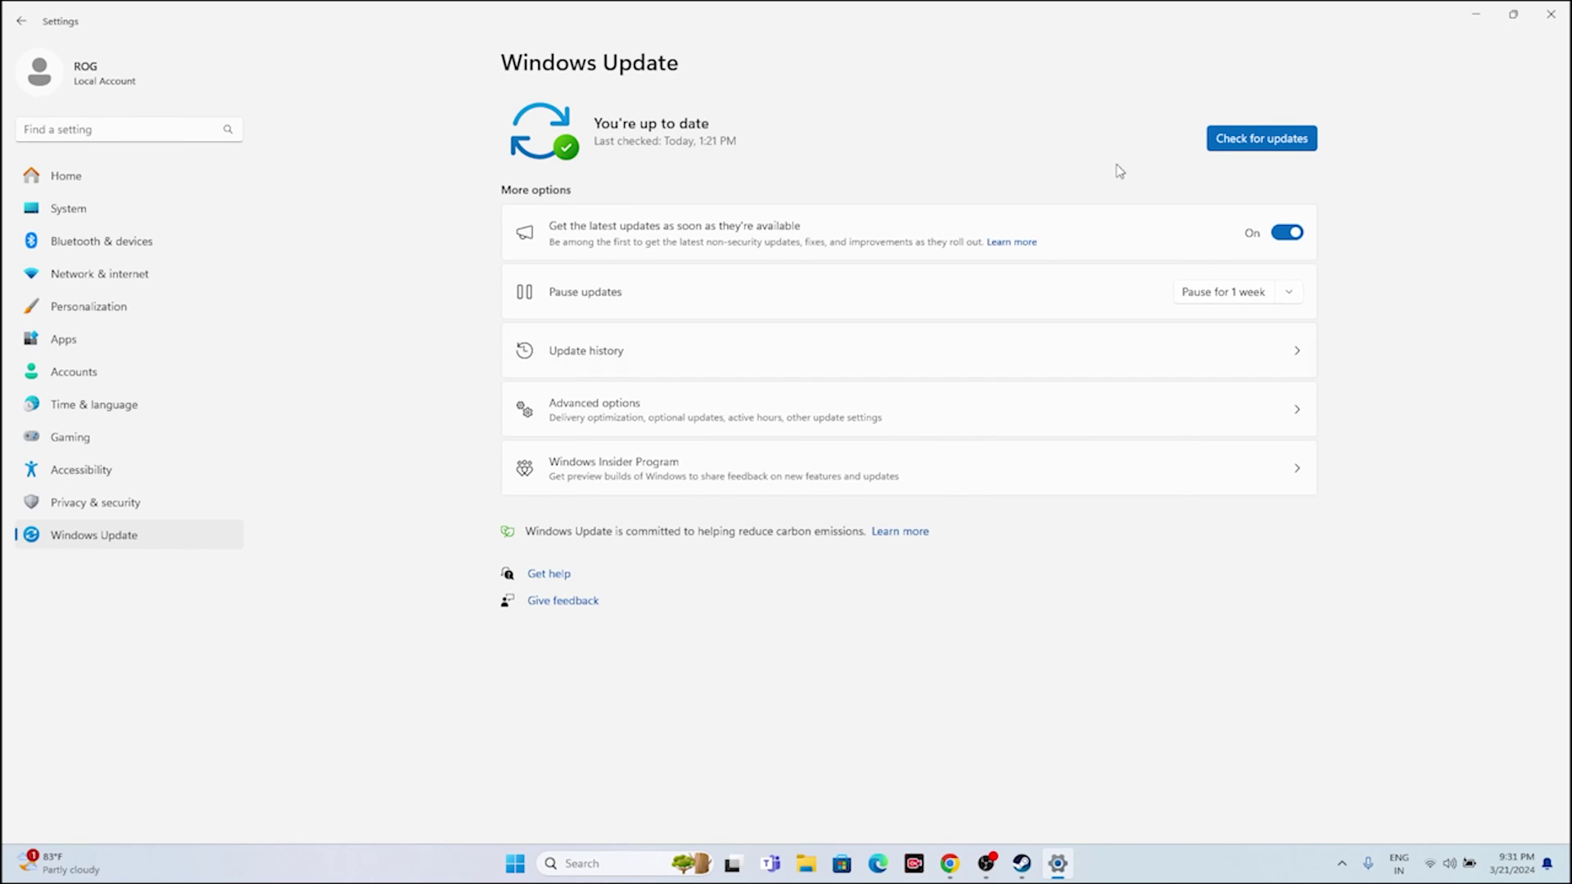
pyautogui.click(1548, 14)
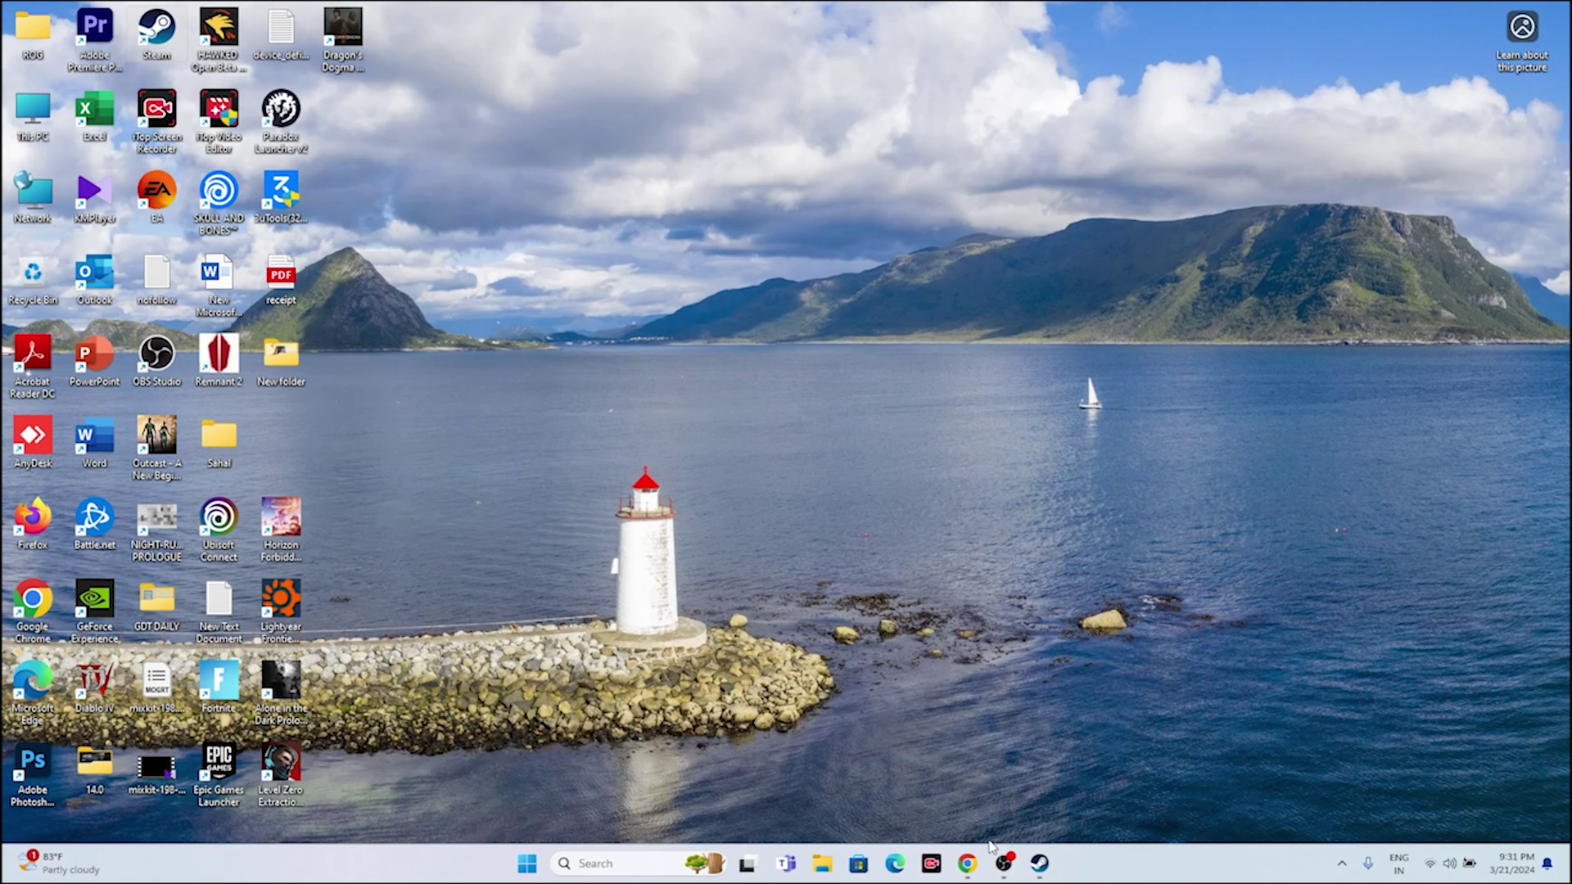
# Step: Minimize Steam, switch to Chrome's open NVIDIA GeForce Drivers page, and decline its push notifications
pyautogui.click(1039, 863)
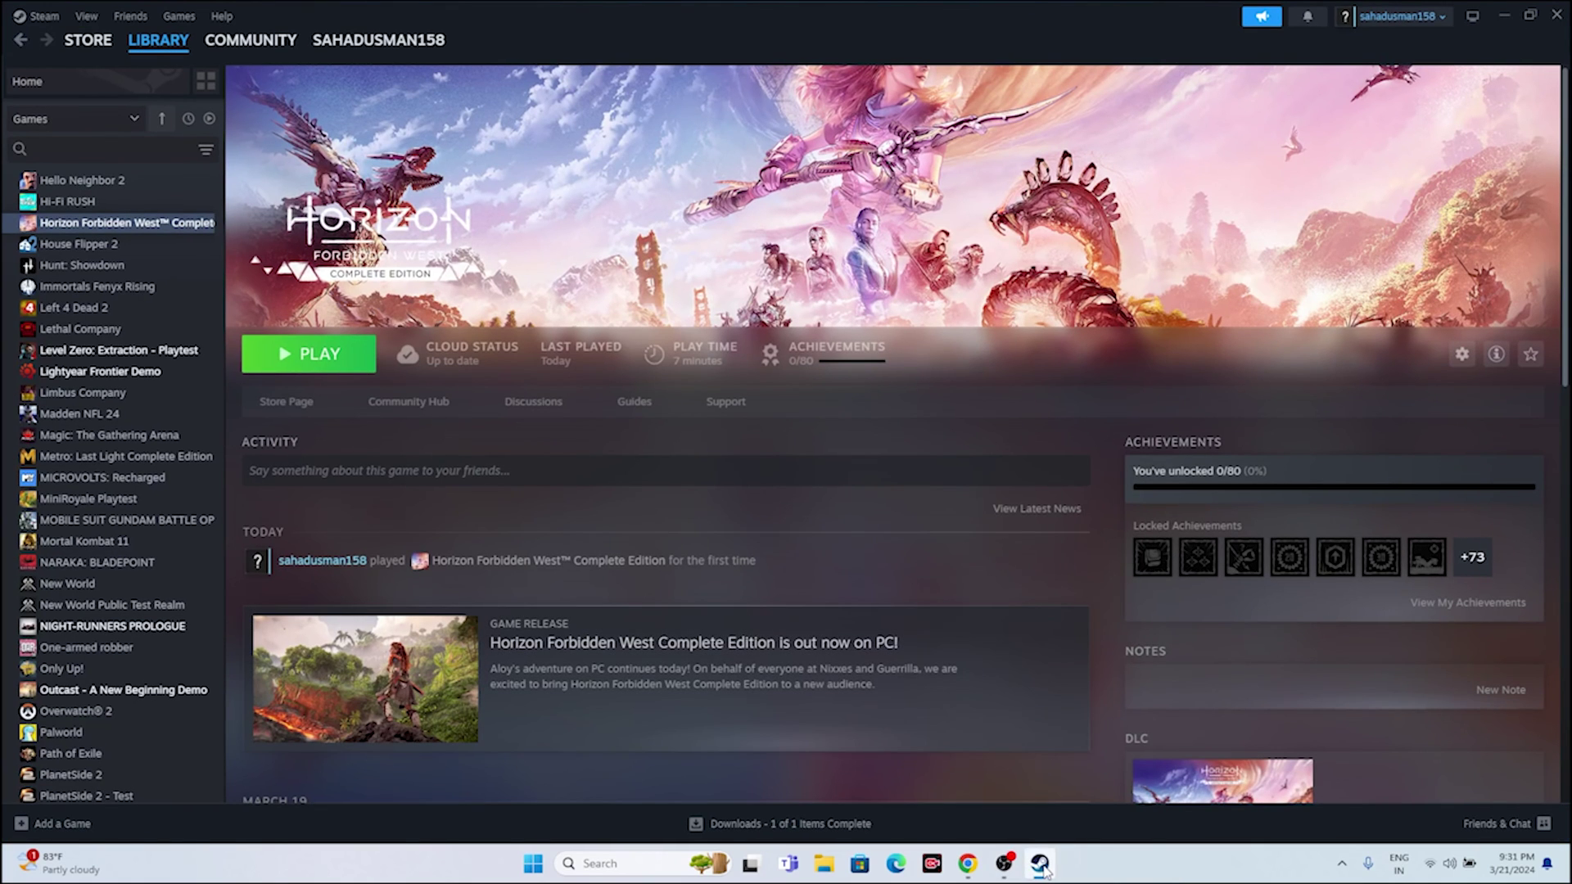
pyautogui.moveTo(1043, 869)
pyautogui.click(1504, 15)
pyautogui.click(968, 864)
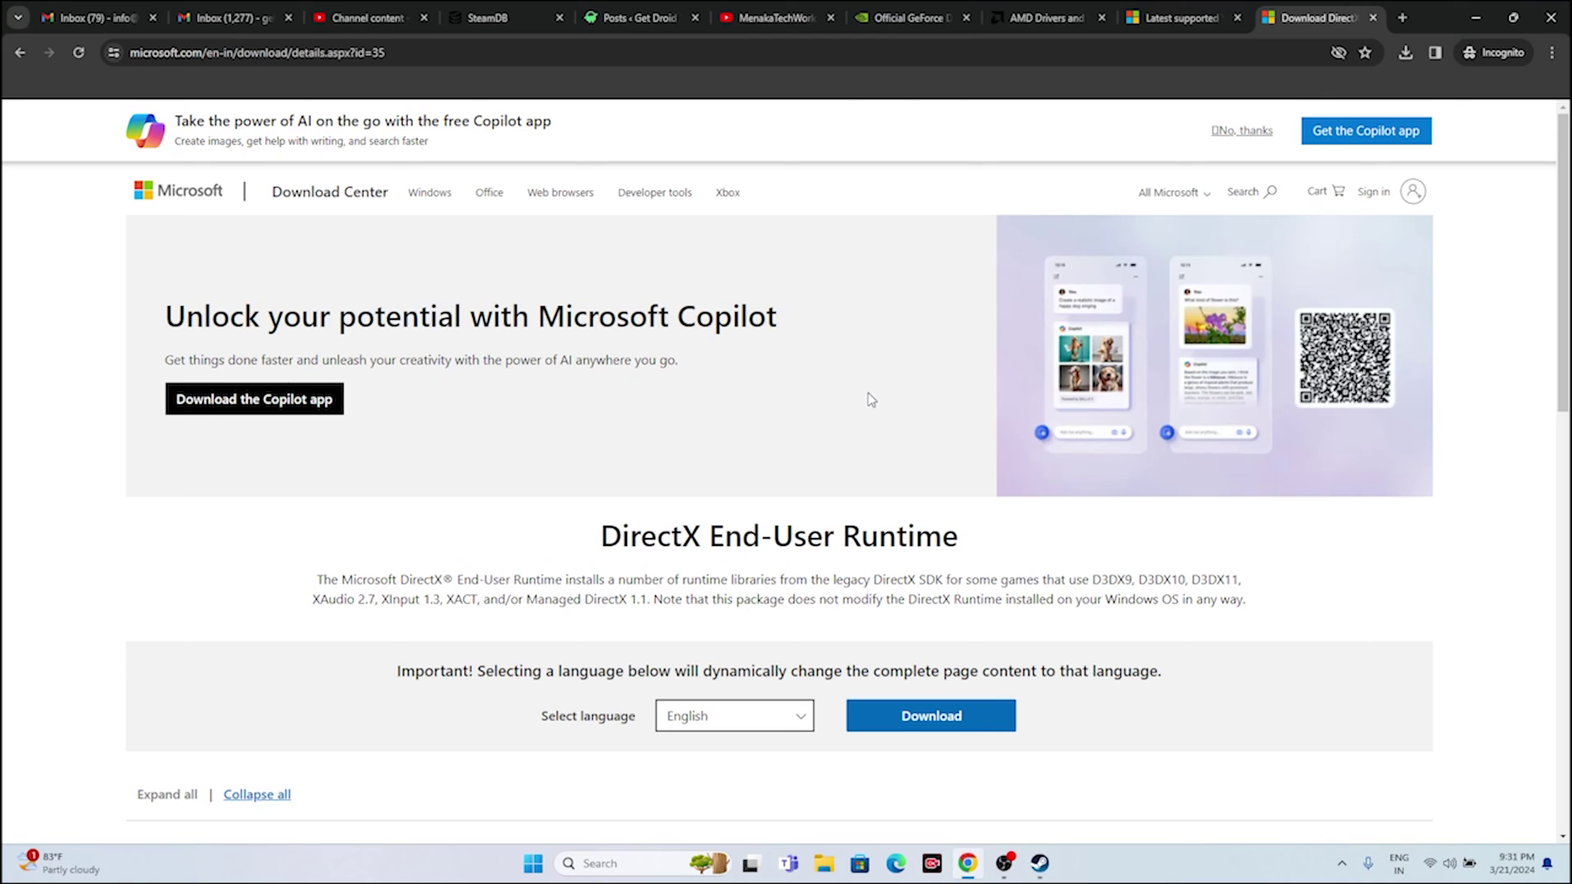
pyautogui.click(882, 10)
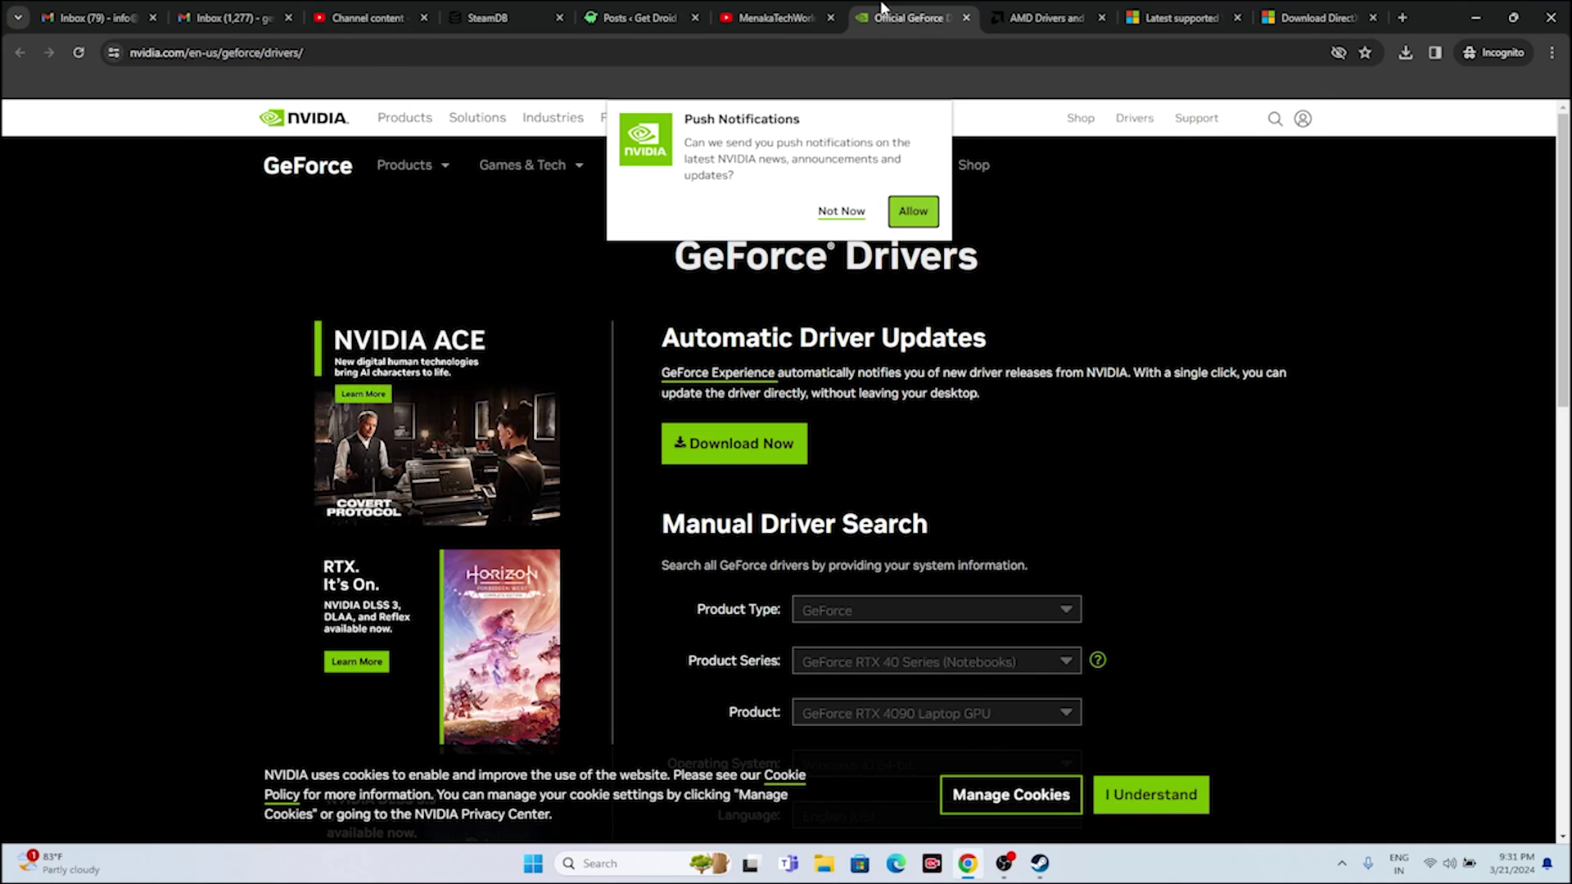
pyautogui.click(841, 211)
pyautogui.click(1044, 10)
pyautogui.click(909, 17)
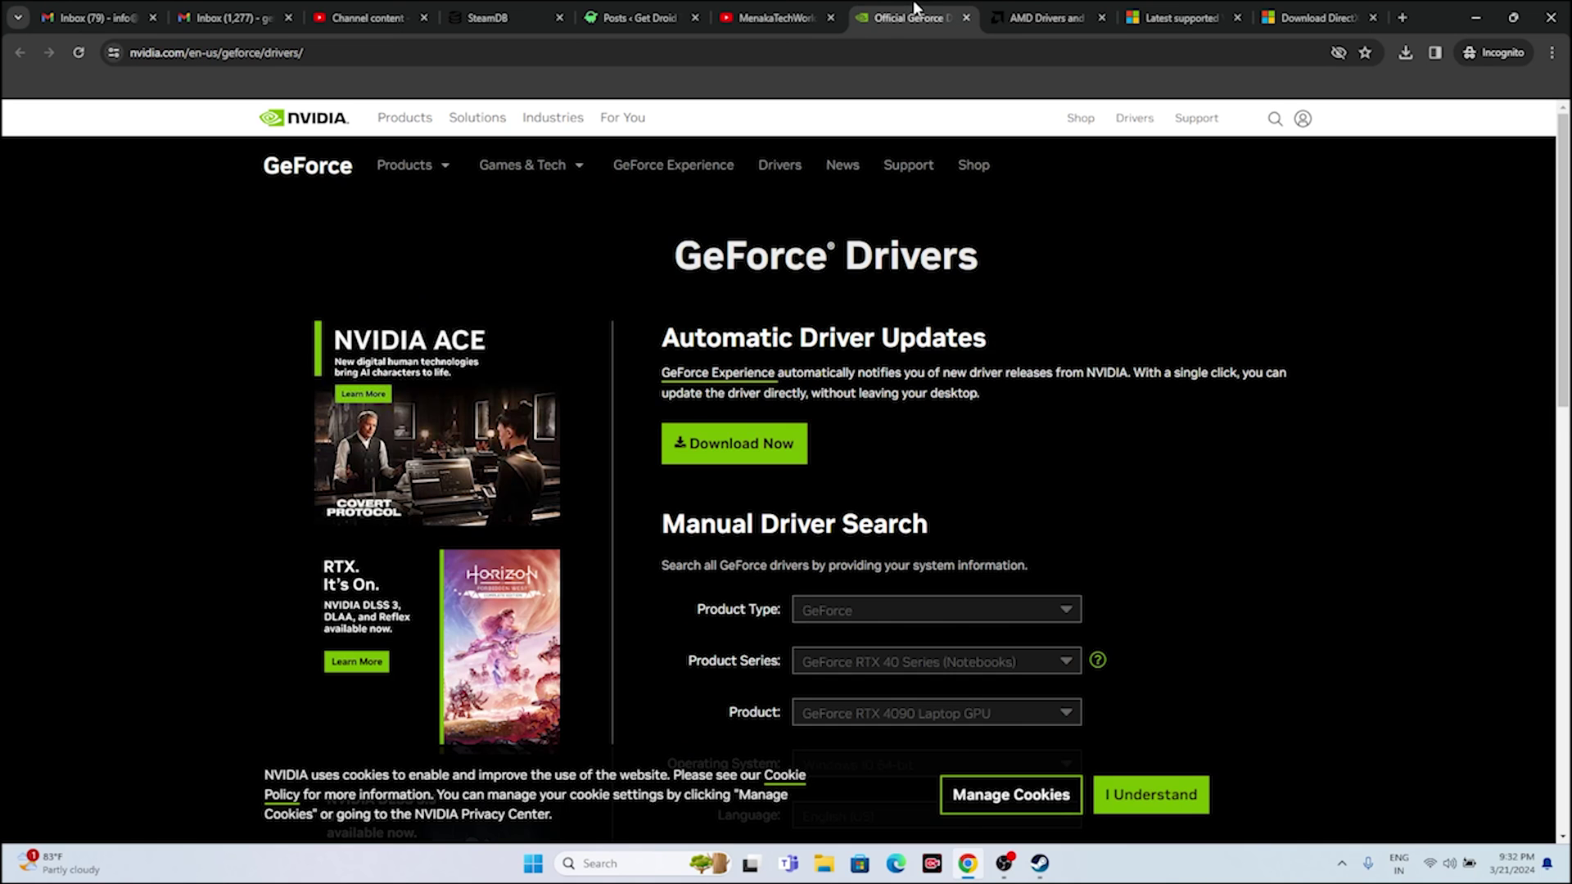
# Step: Set the manual driver search's product type to GeForce and product series to GeForce RTX 40 Series
pyautogui.scroll(-2, 1299, 249)
pyautogui.scroll(2, 1299, 249)
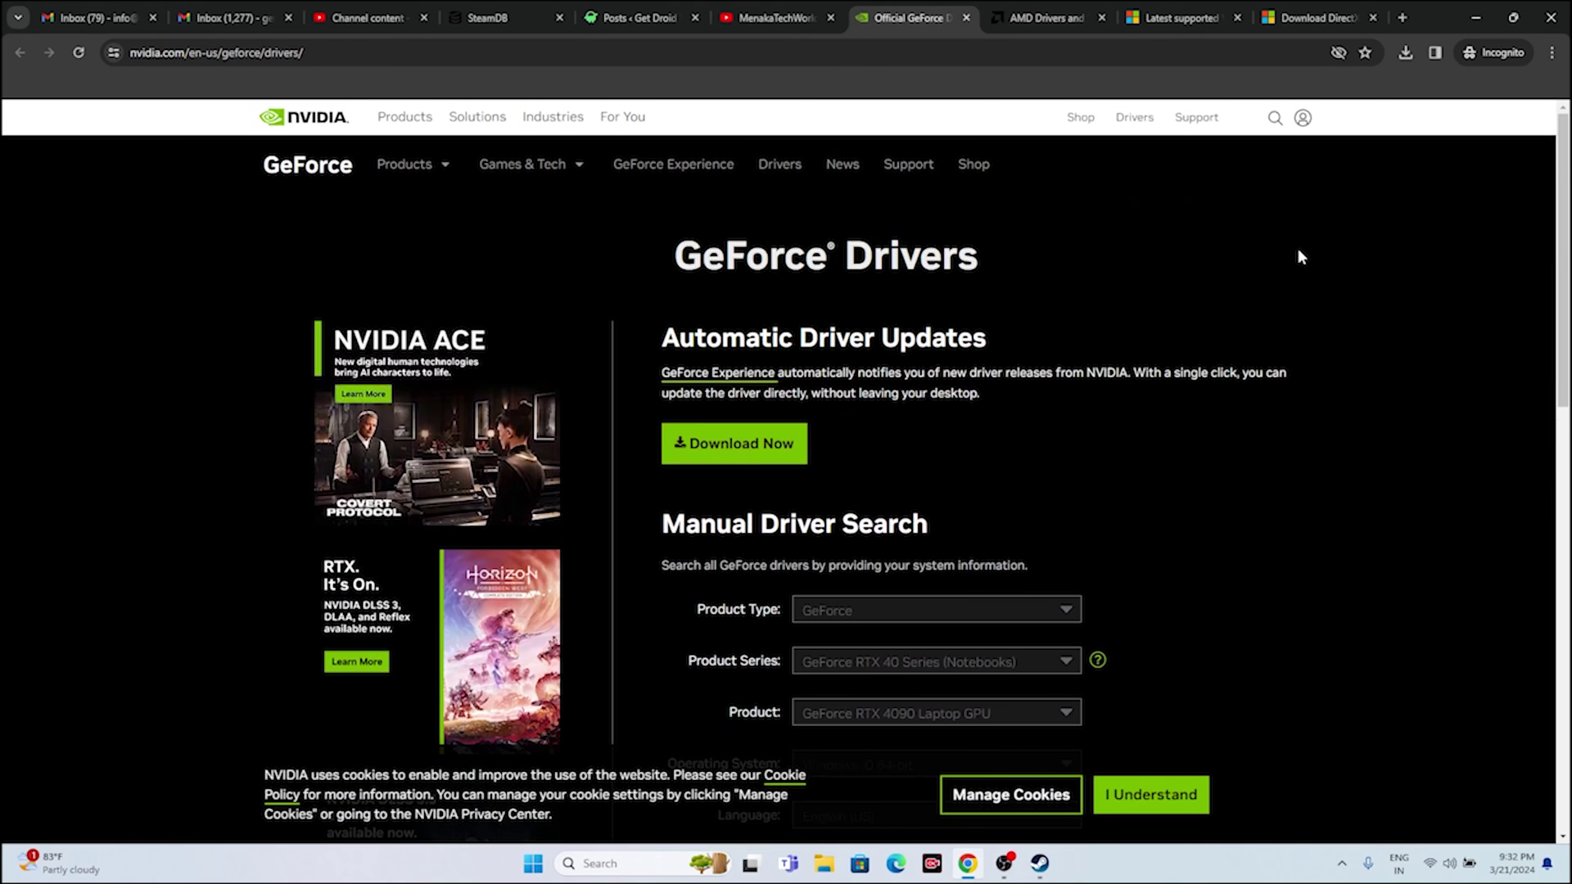
pyautogui.scroll(-4, 1086, 373)
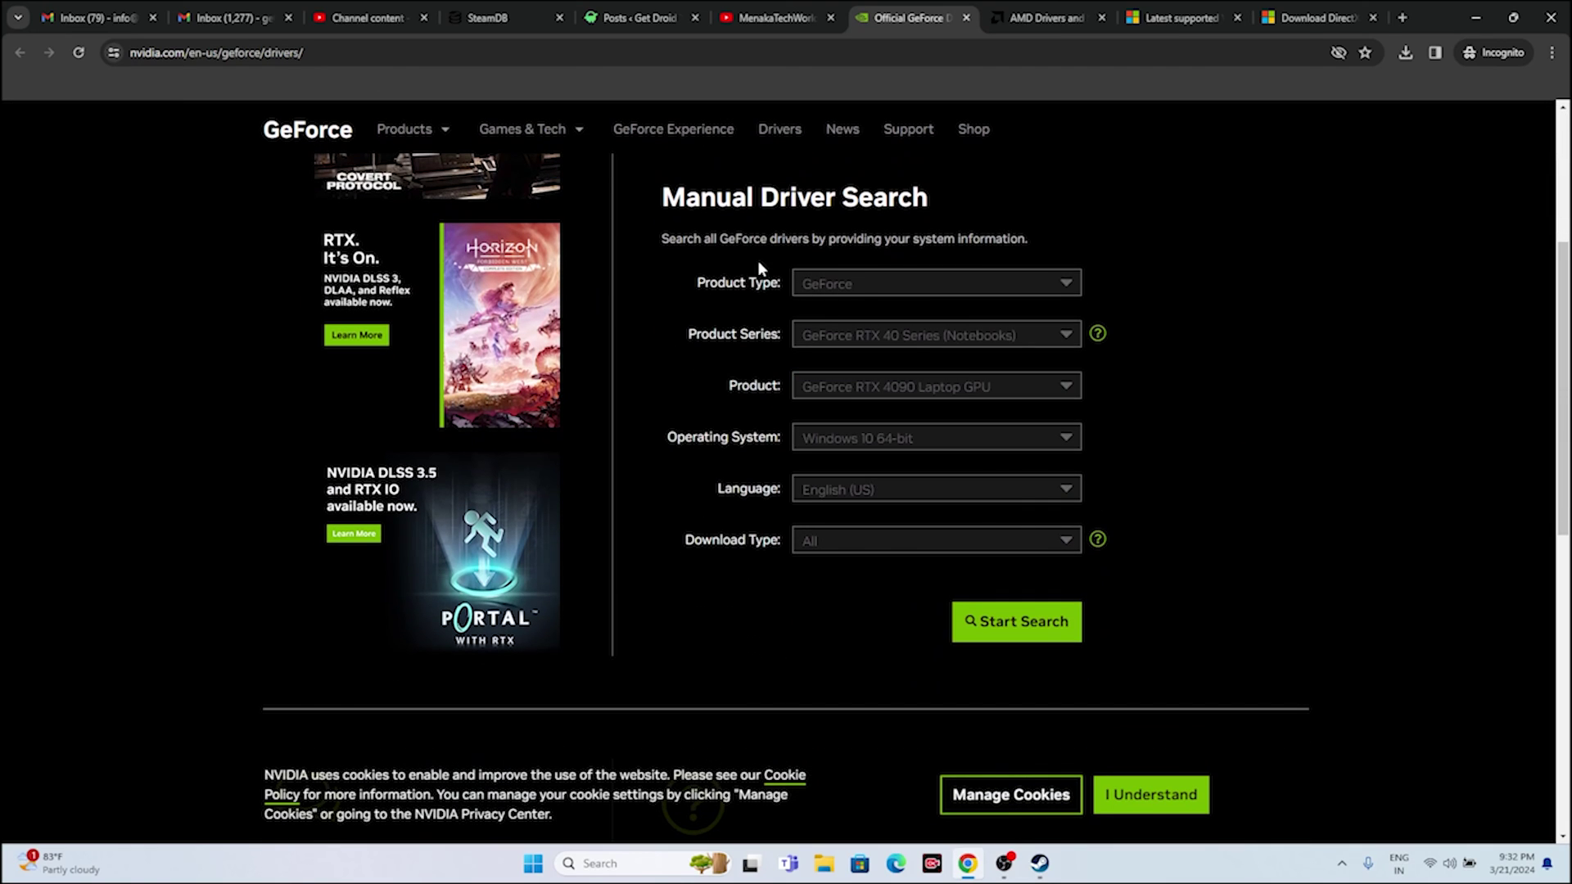
pyautogui.click(855, 283)
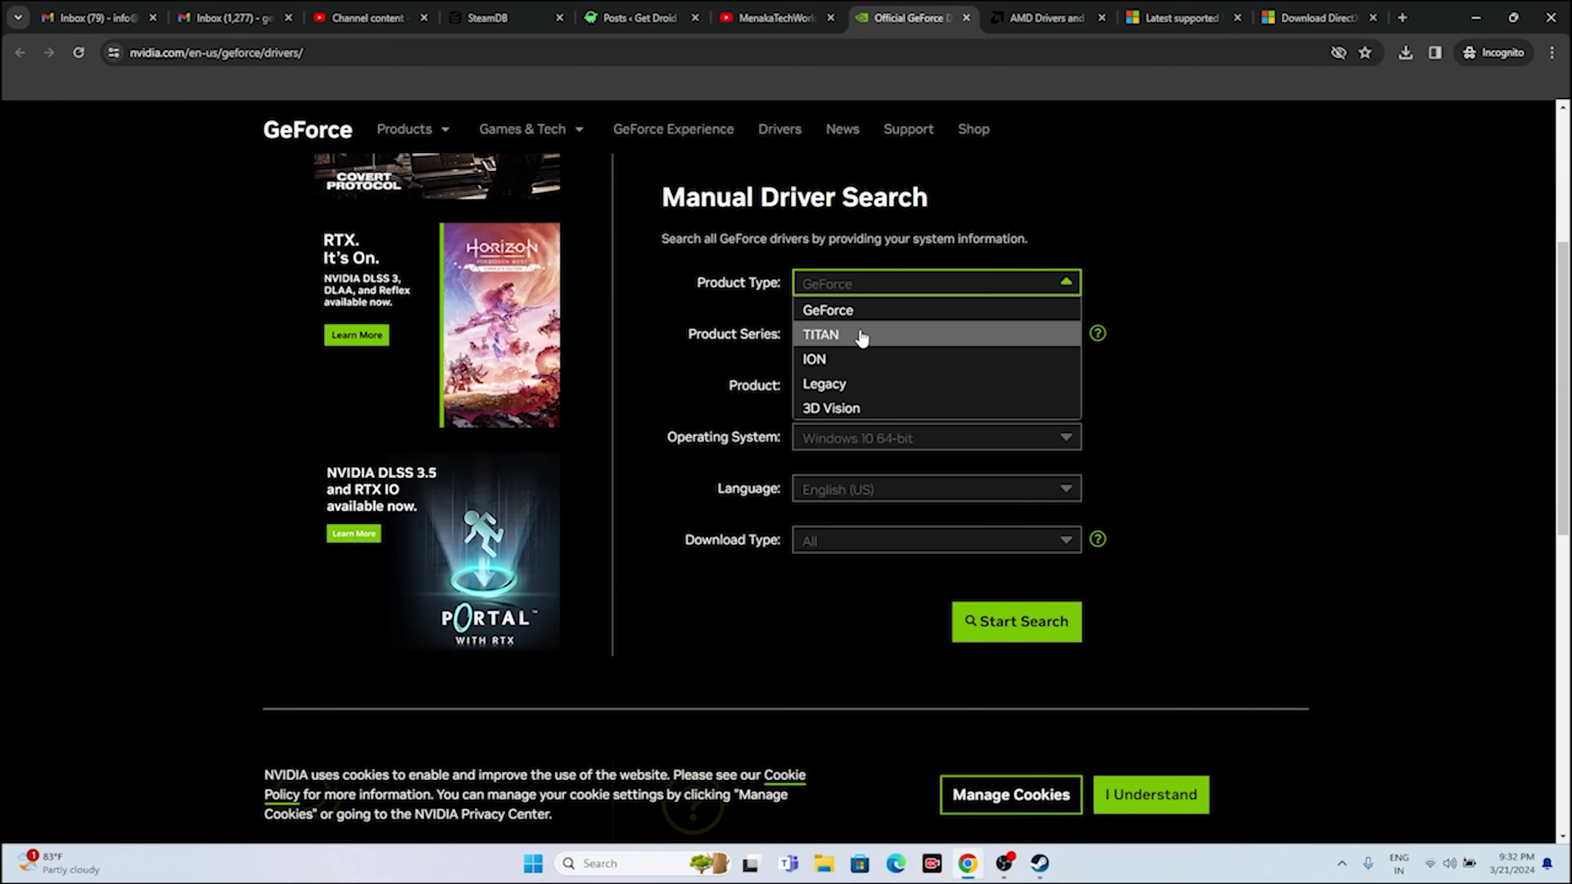
pyautogui.click(866, 312)
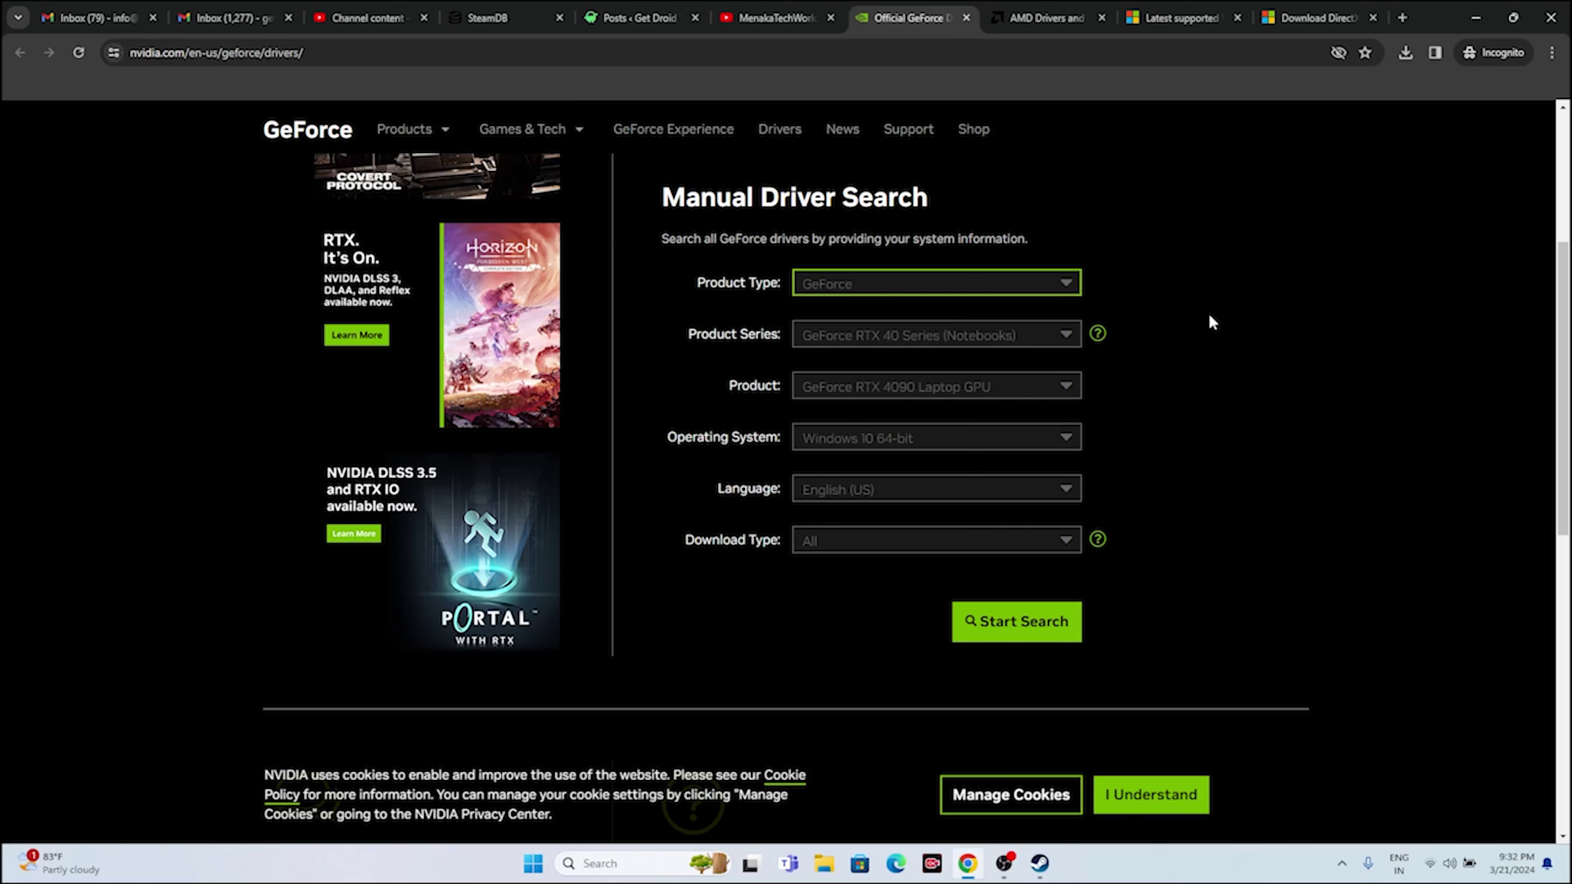
pyautogui.click(966, 335)
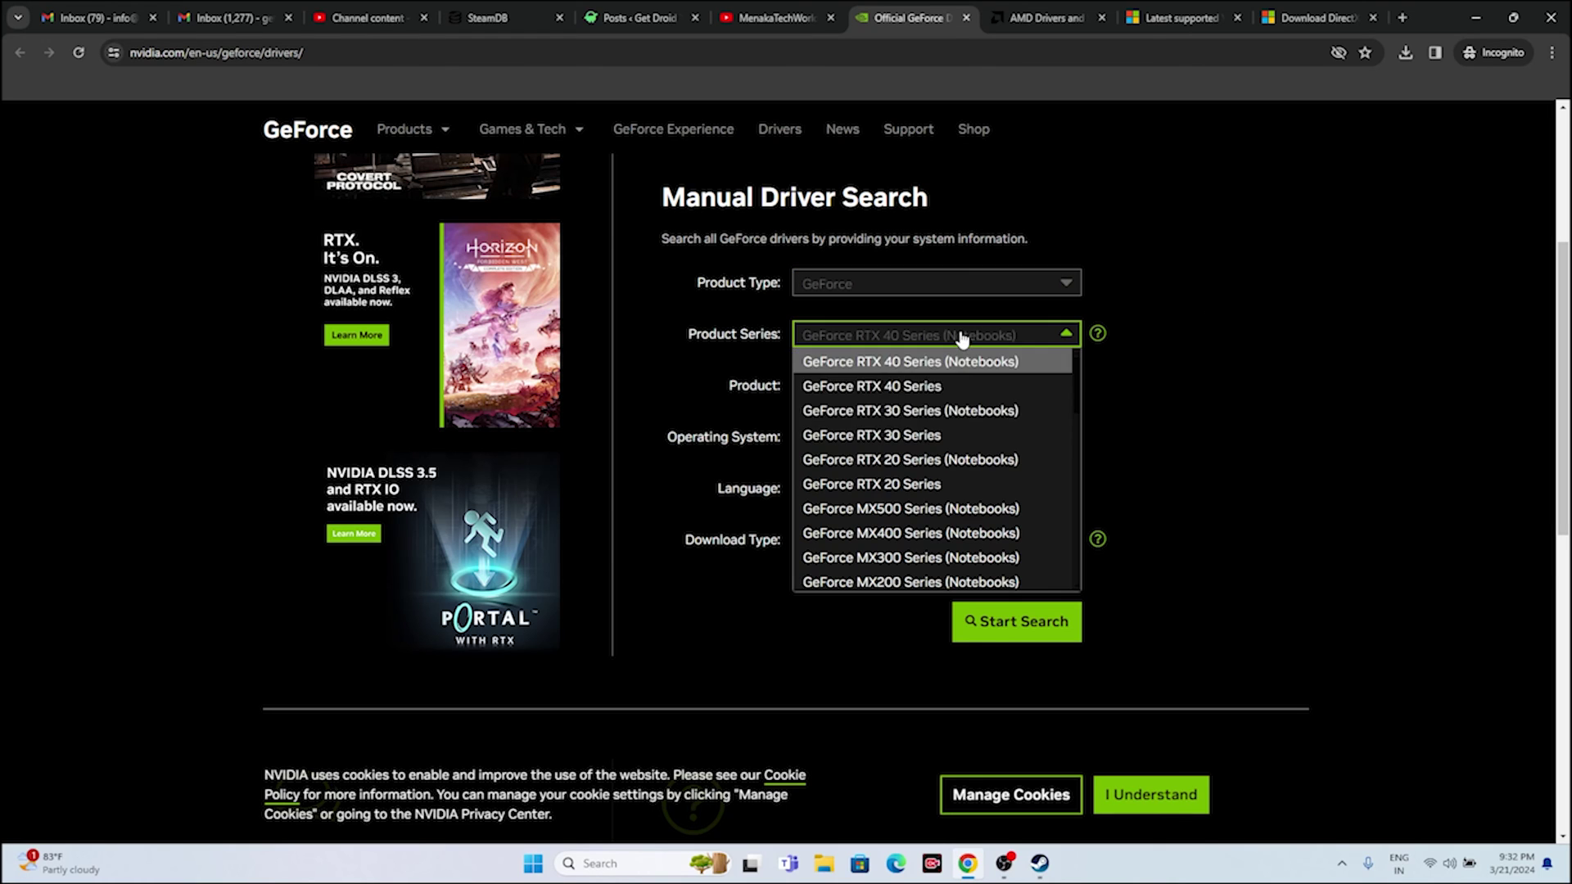
pyautogui.click(898, 386)
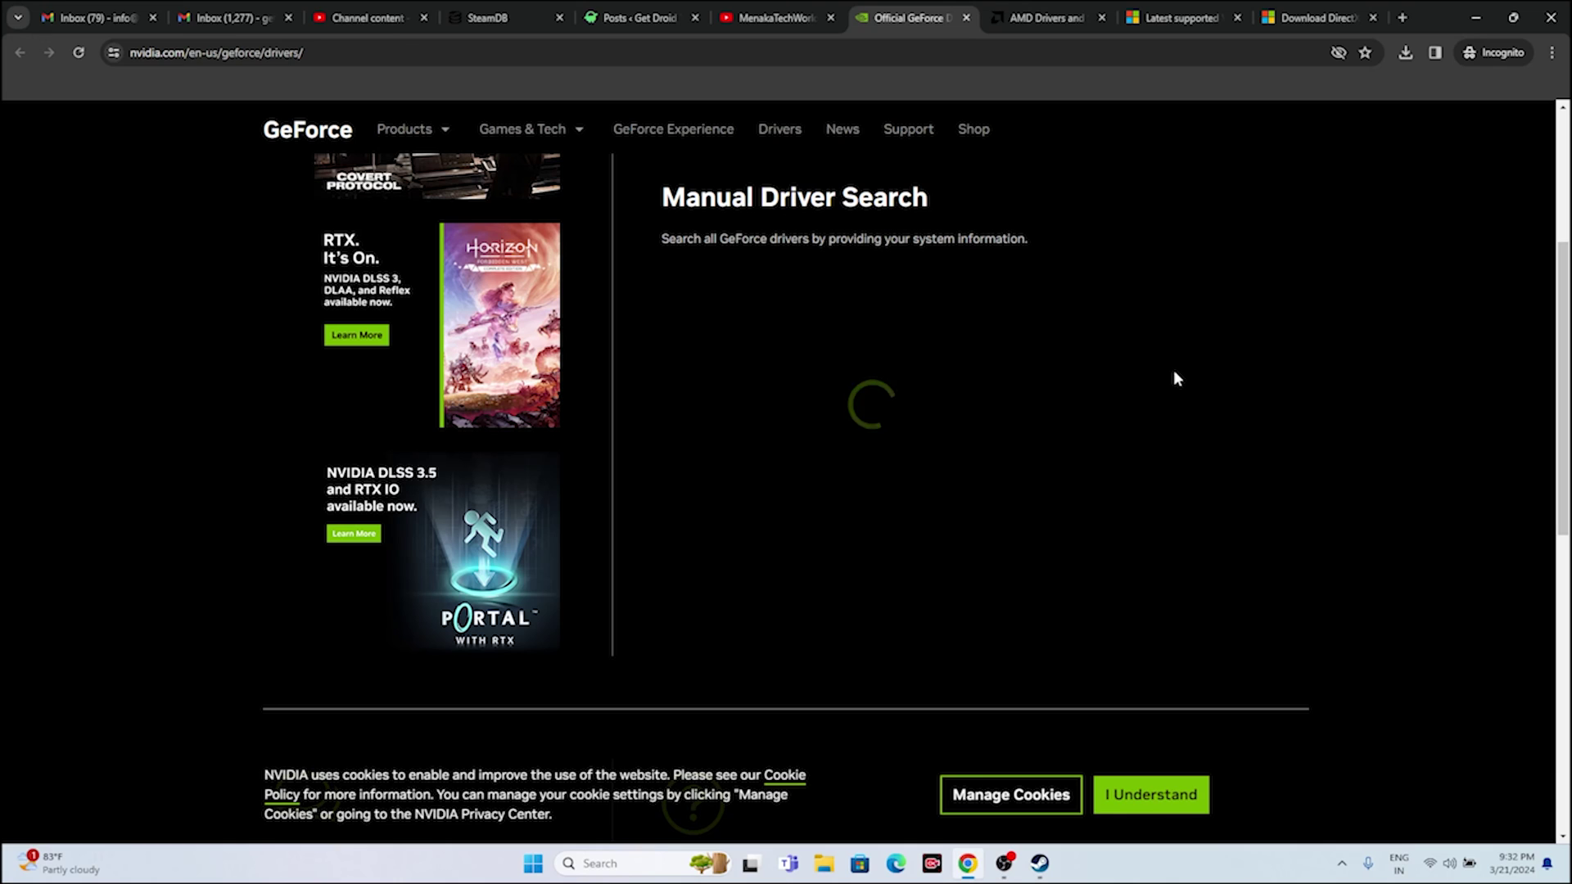
# Step: Set the product to NVIDIA GeForce RTX 4090 and the operating system to Windows 11, and search for drivers
pyautogui.click(893, 395)
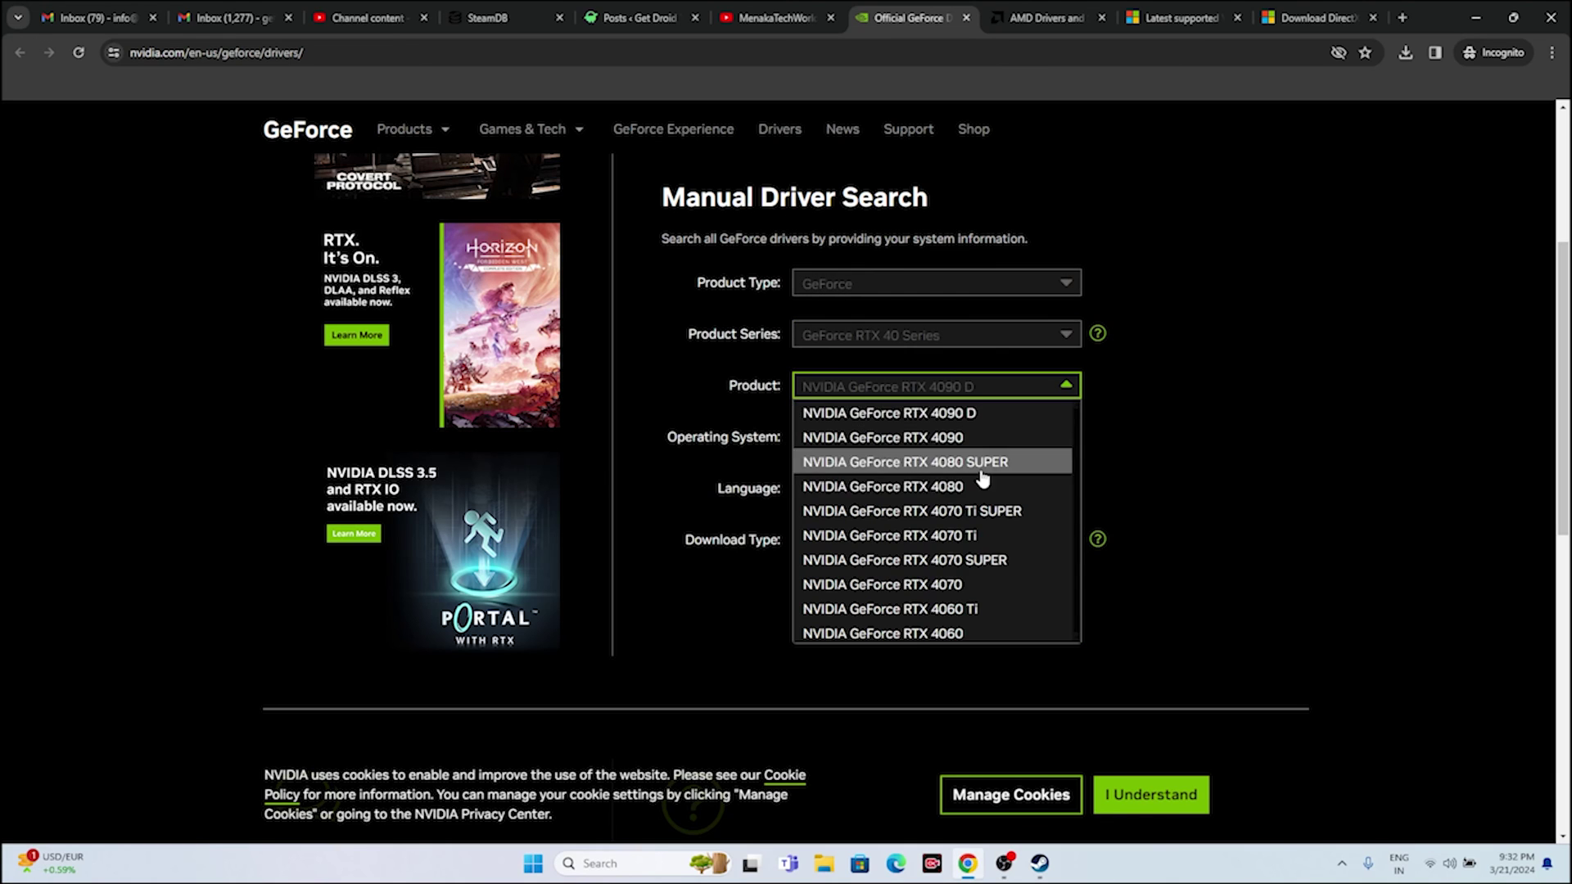
pyautogui.click(936, 436)
pyautogui.click(929, 438)
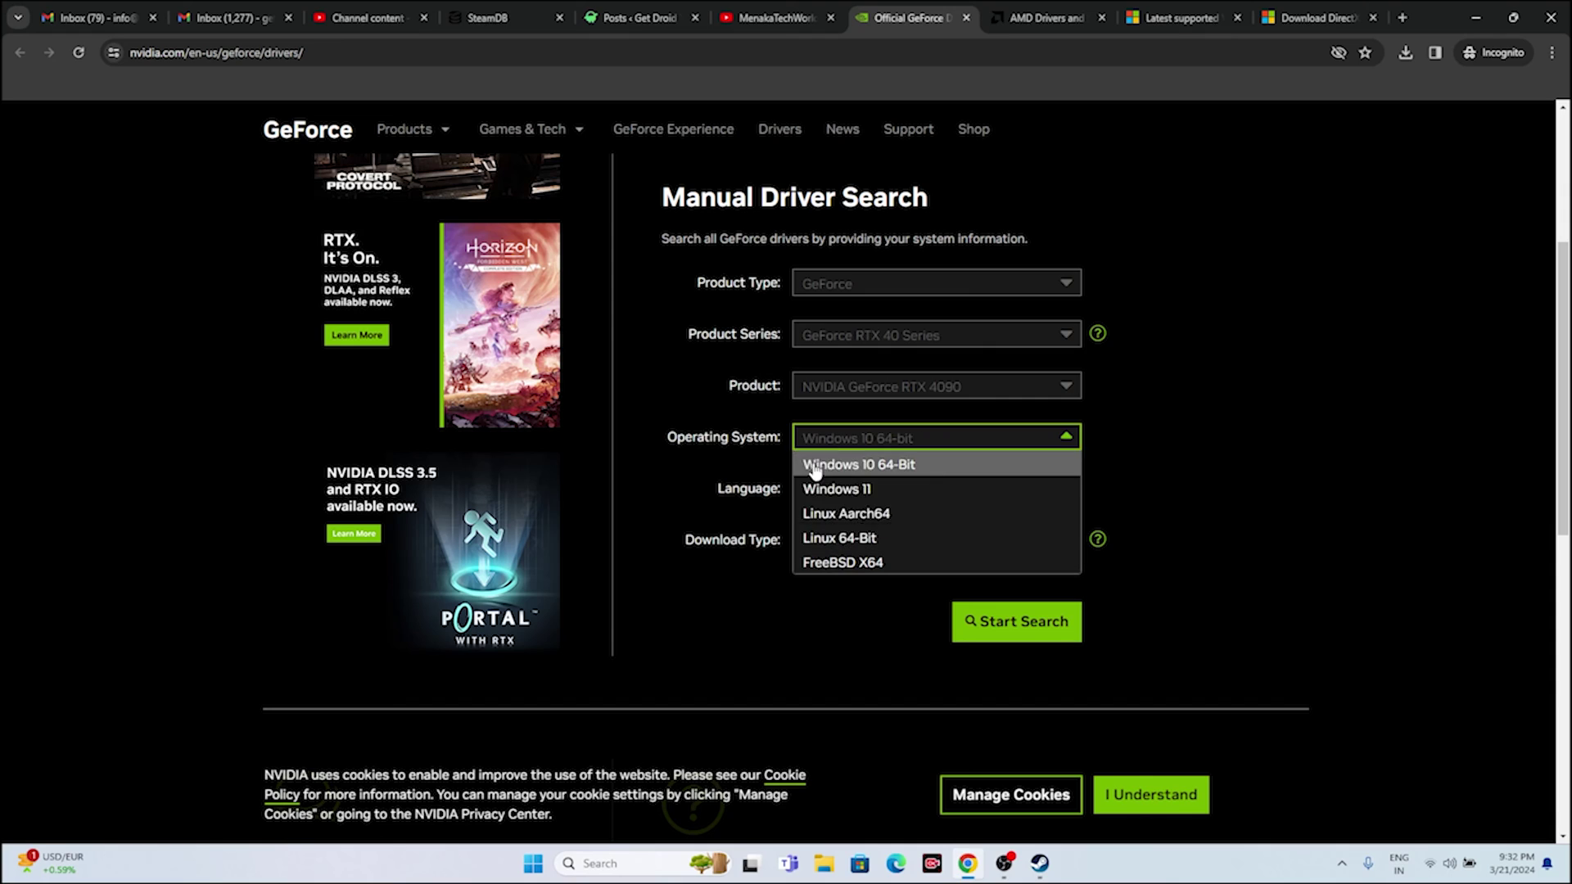
pyautogui.click(880, 491)
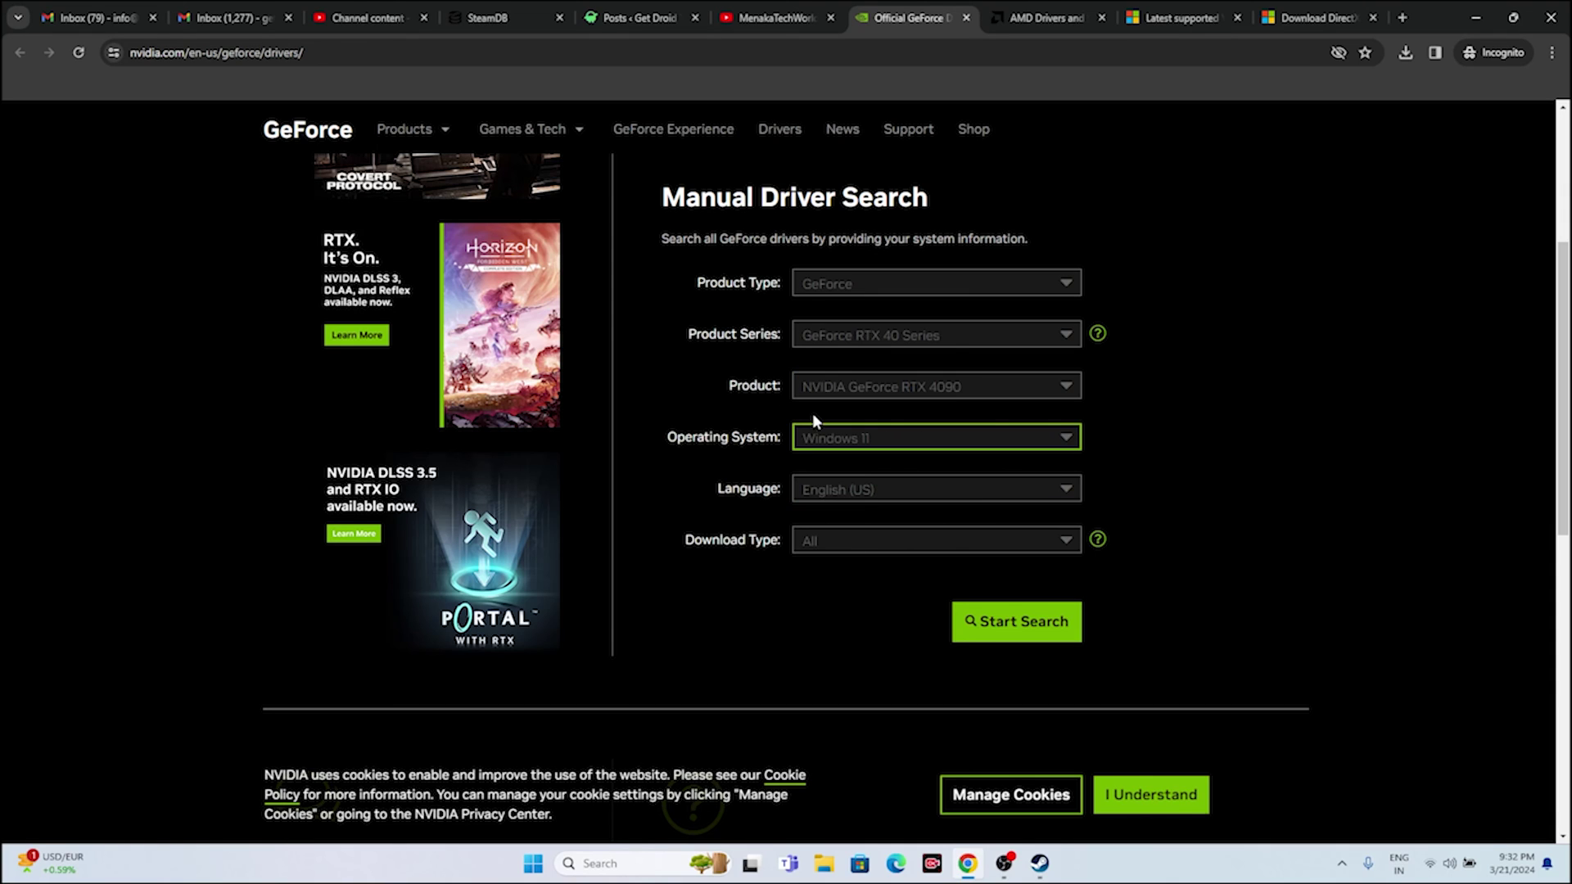
pyautogui.click(1060, 622)
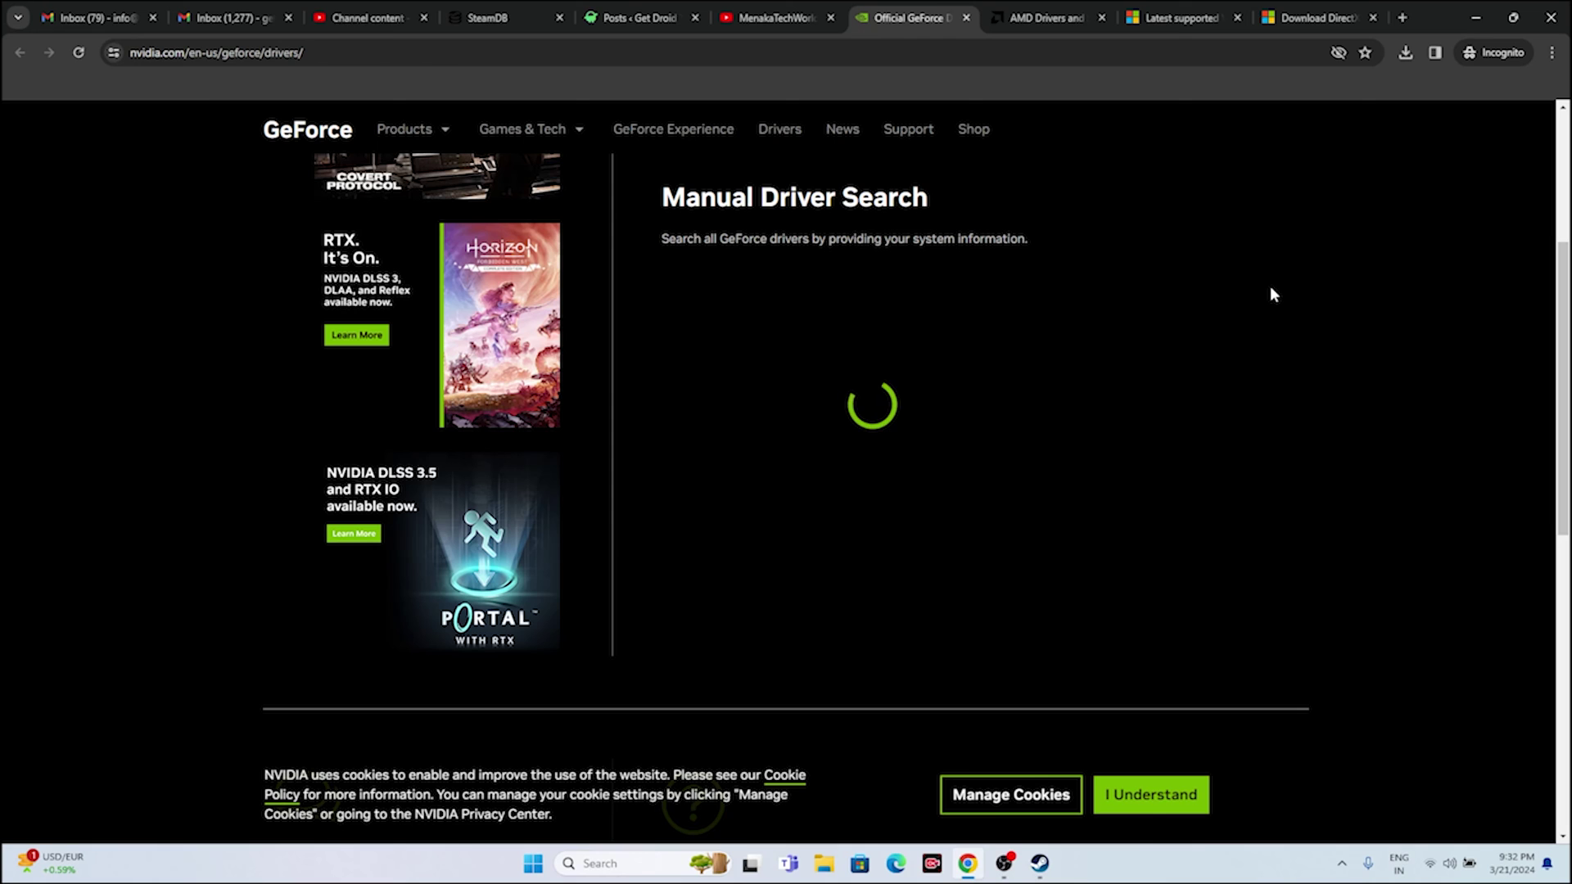
pyautogui.scroll(-6, 1254, 295)
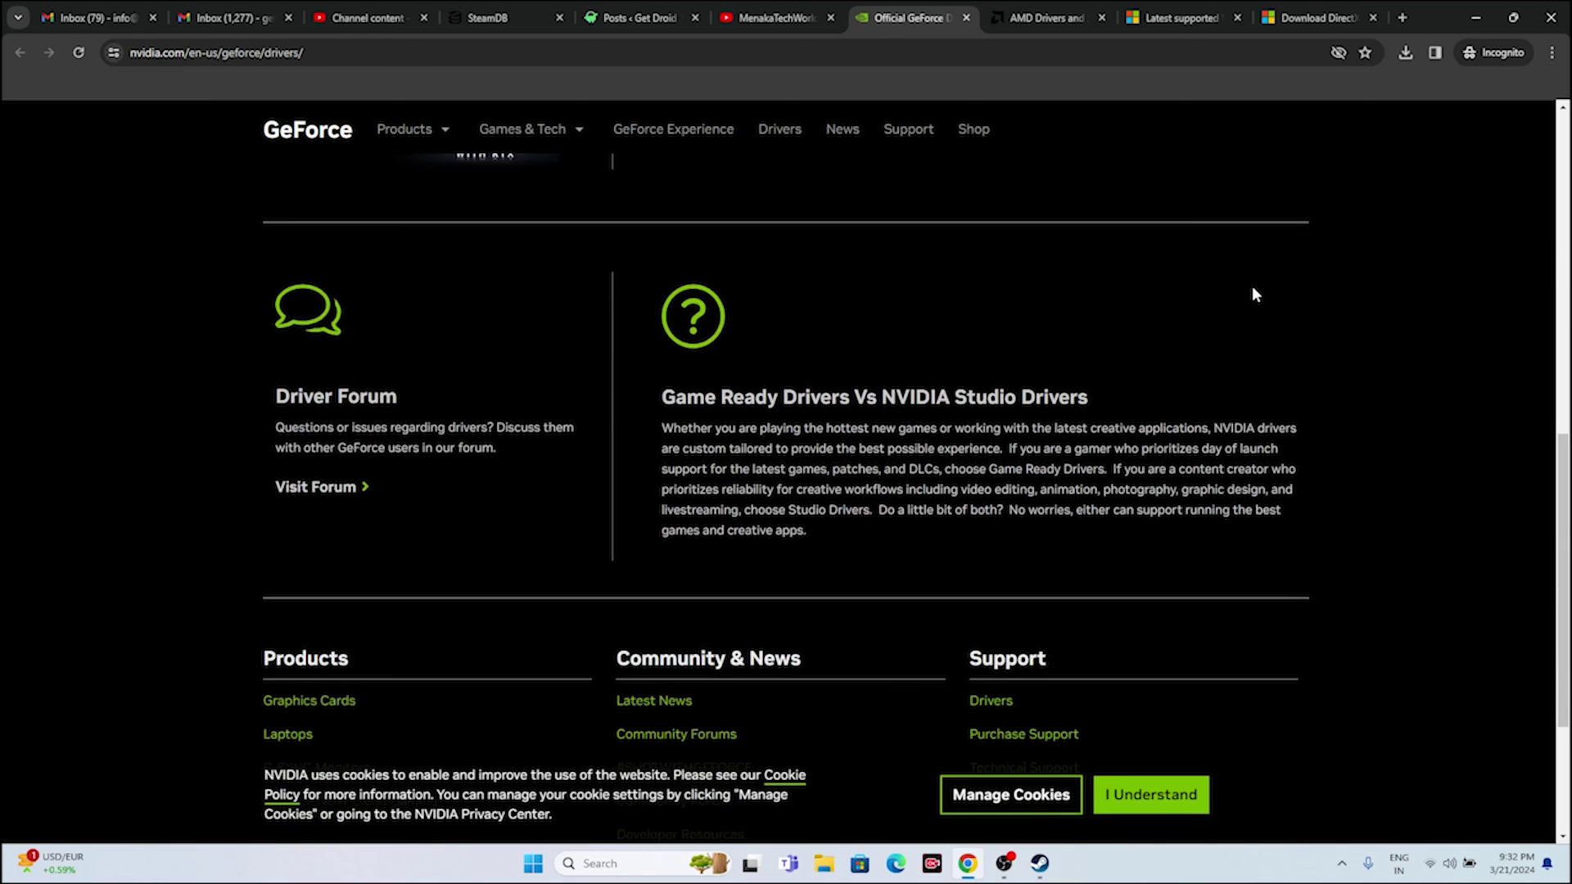
pyautogui.scroll(2, 1254, 294)
pyautogui.scroll(5, 1255, 295)
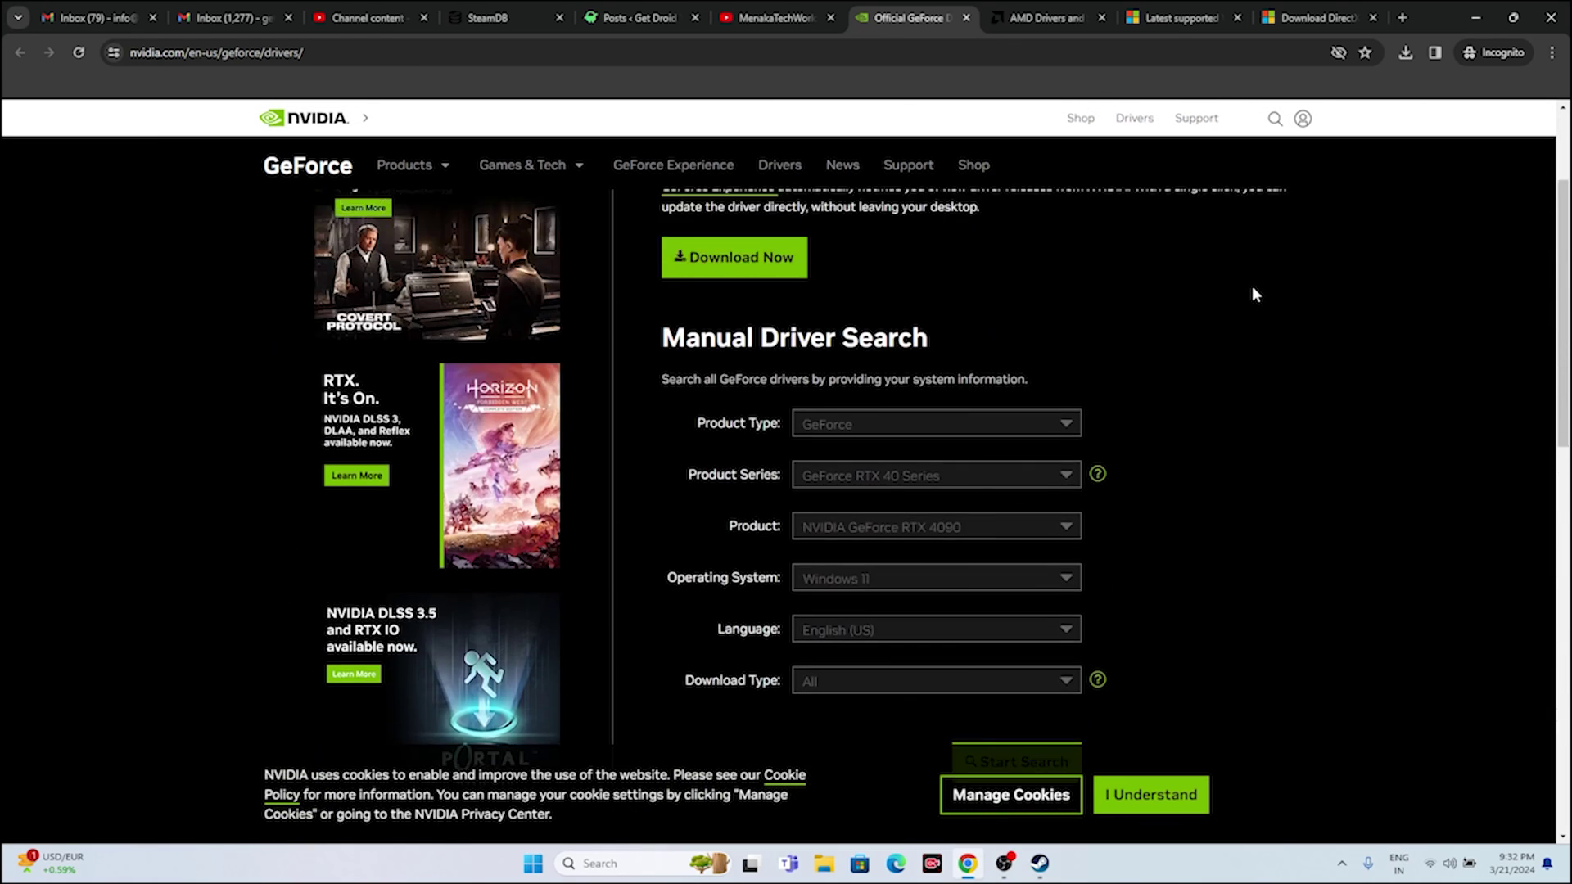
pyautogui.scroll(-4, 1255, 295)
pyautogui.scroll(8, 1255, 295)
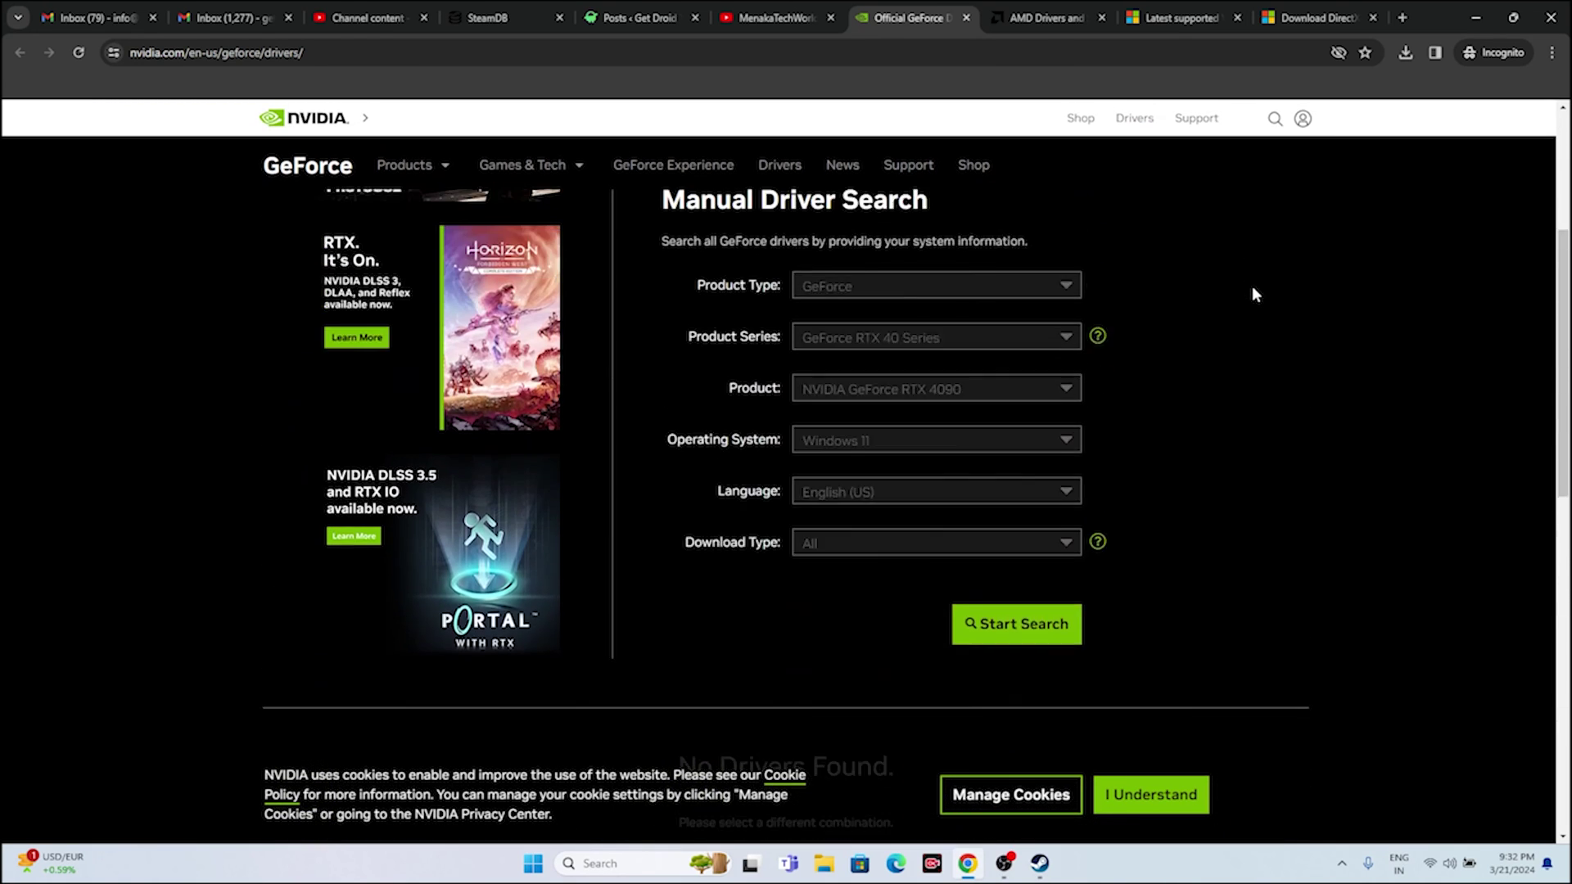
# Step: Change the product to NVIDIA GeForce RTX 4090 D, search again, and highlight the newest Game Ready Driver's version and release date
pyautogui.click(954, 445)
pyautogui.click(954, 470)
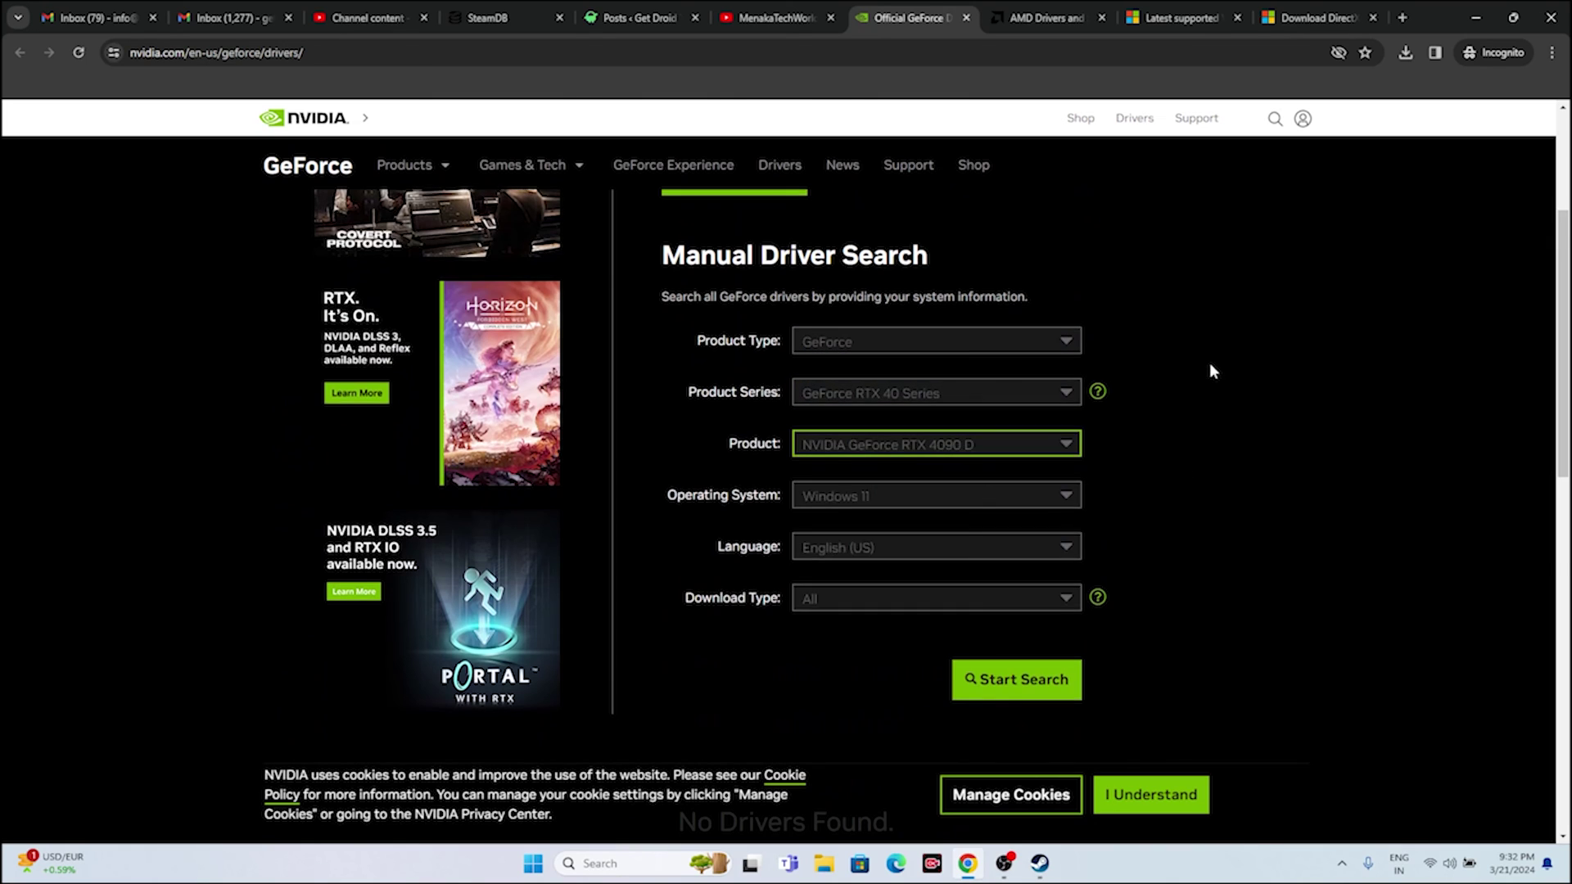
pyautogui.scroll(-3, 1210, 362)
pyautogui.click(1045, 450)
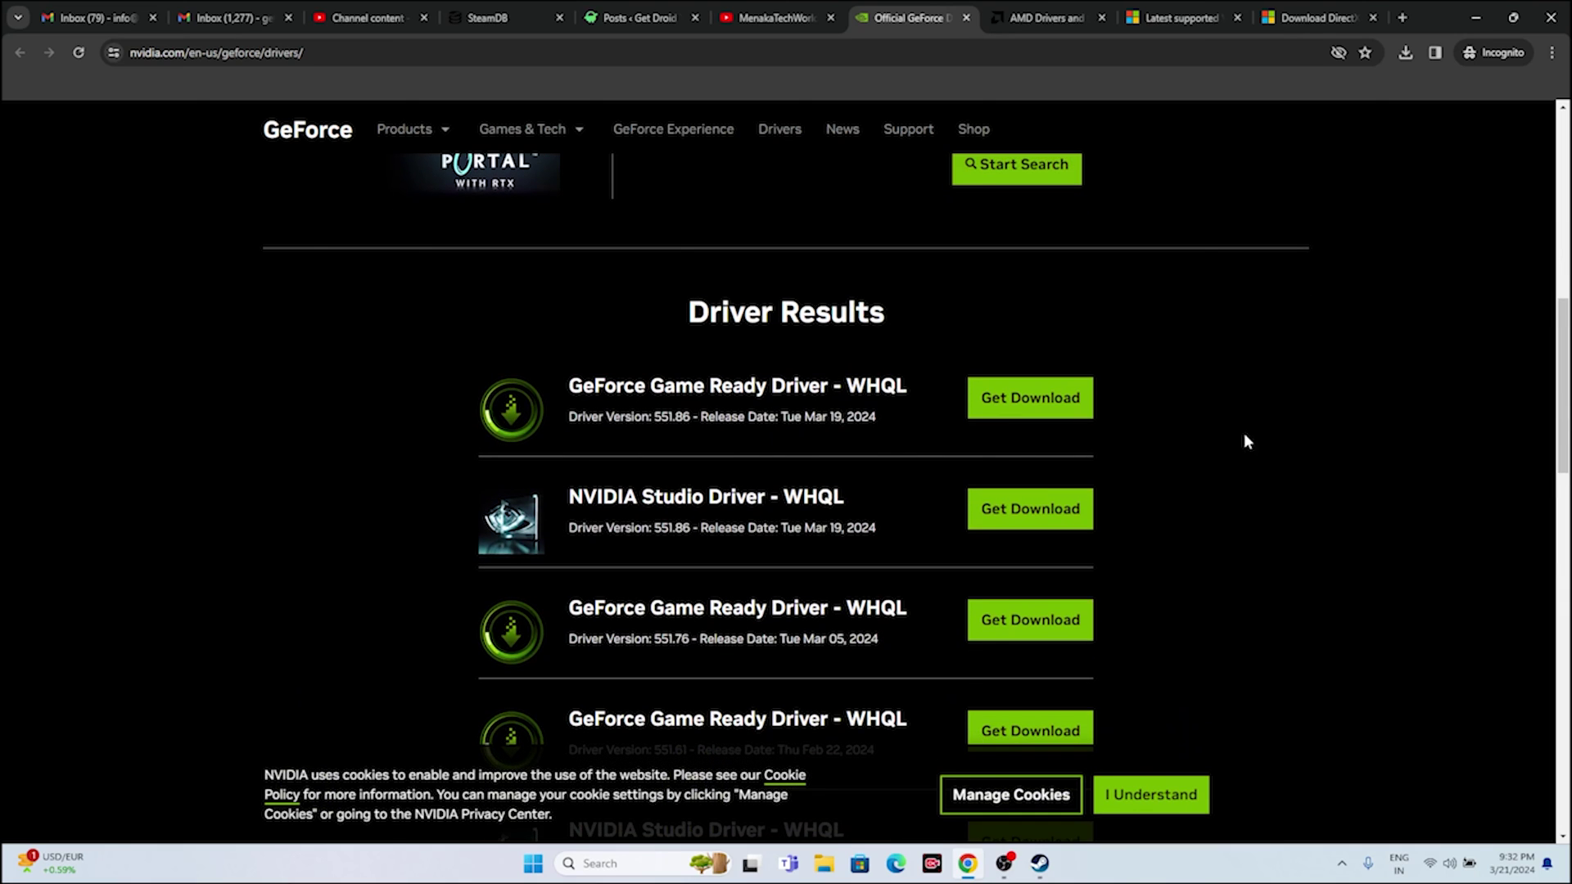
pyautogui.moveTo(652, 416); pyautogui.dragTo(692, 418)
pyautogui.moveTo(830, 415); pyautogui.dragTo(876, 416)
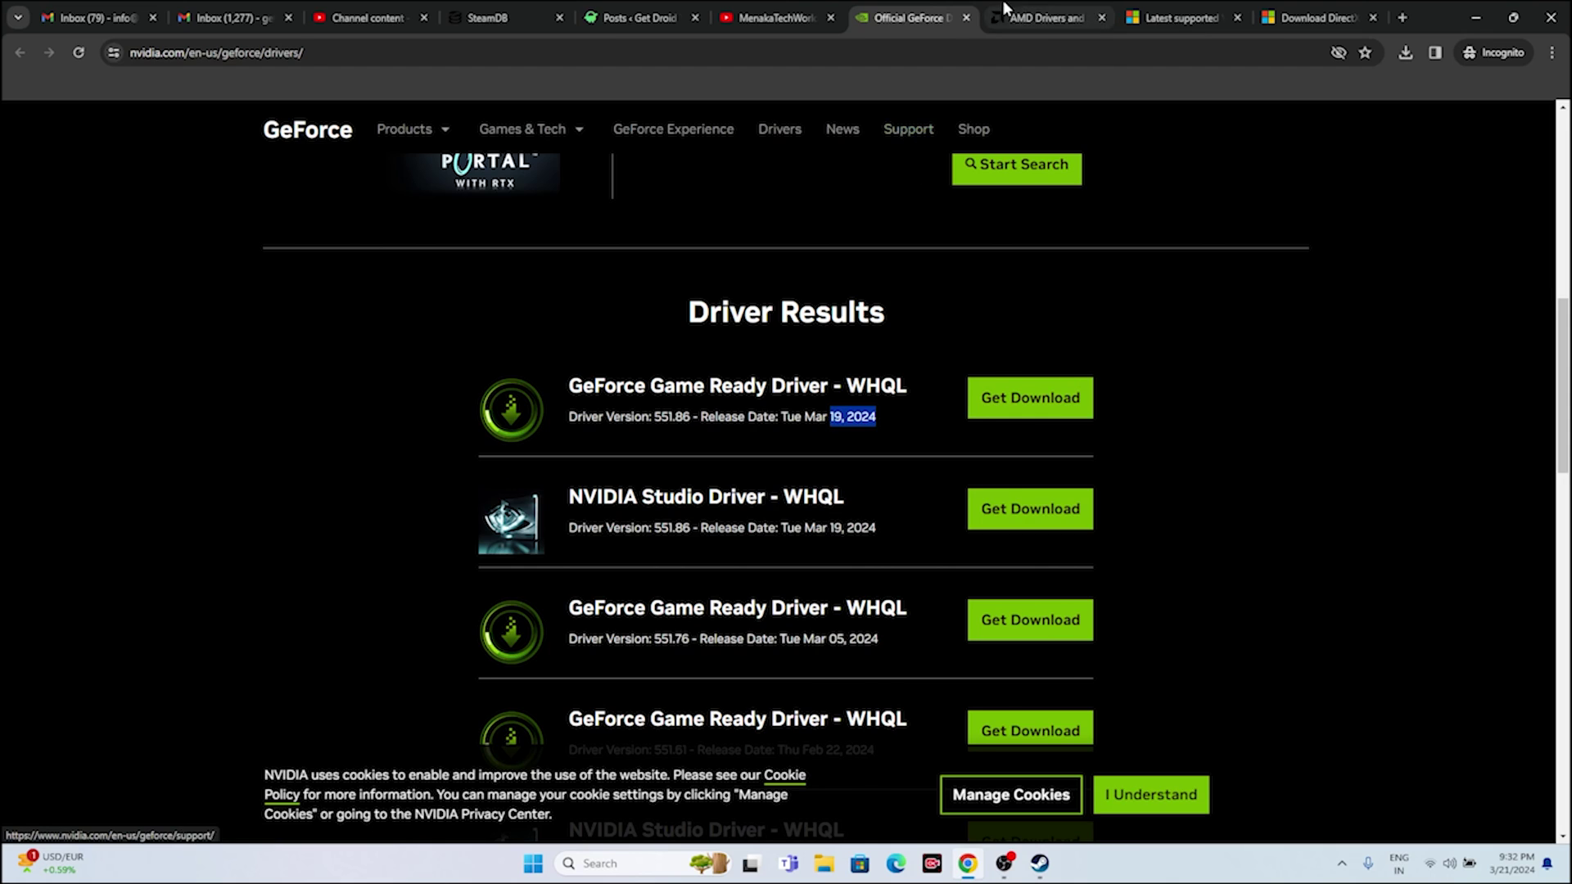
# Step: On the AMD support page, select the AMD Radeon RX 7600S from the RX 7000S Series graphics and submit it to open its drivers page
pyautogui.click(1043, 17)
pyautogui.scroll(-4, 573, 401)
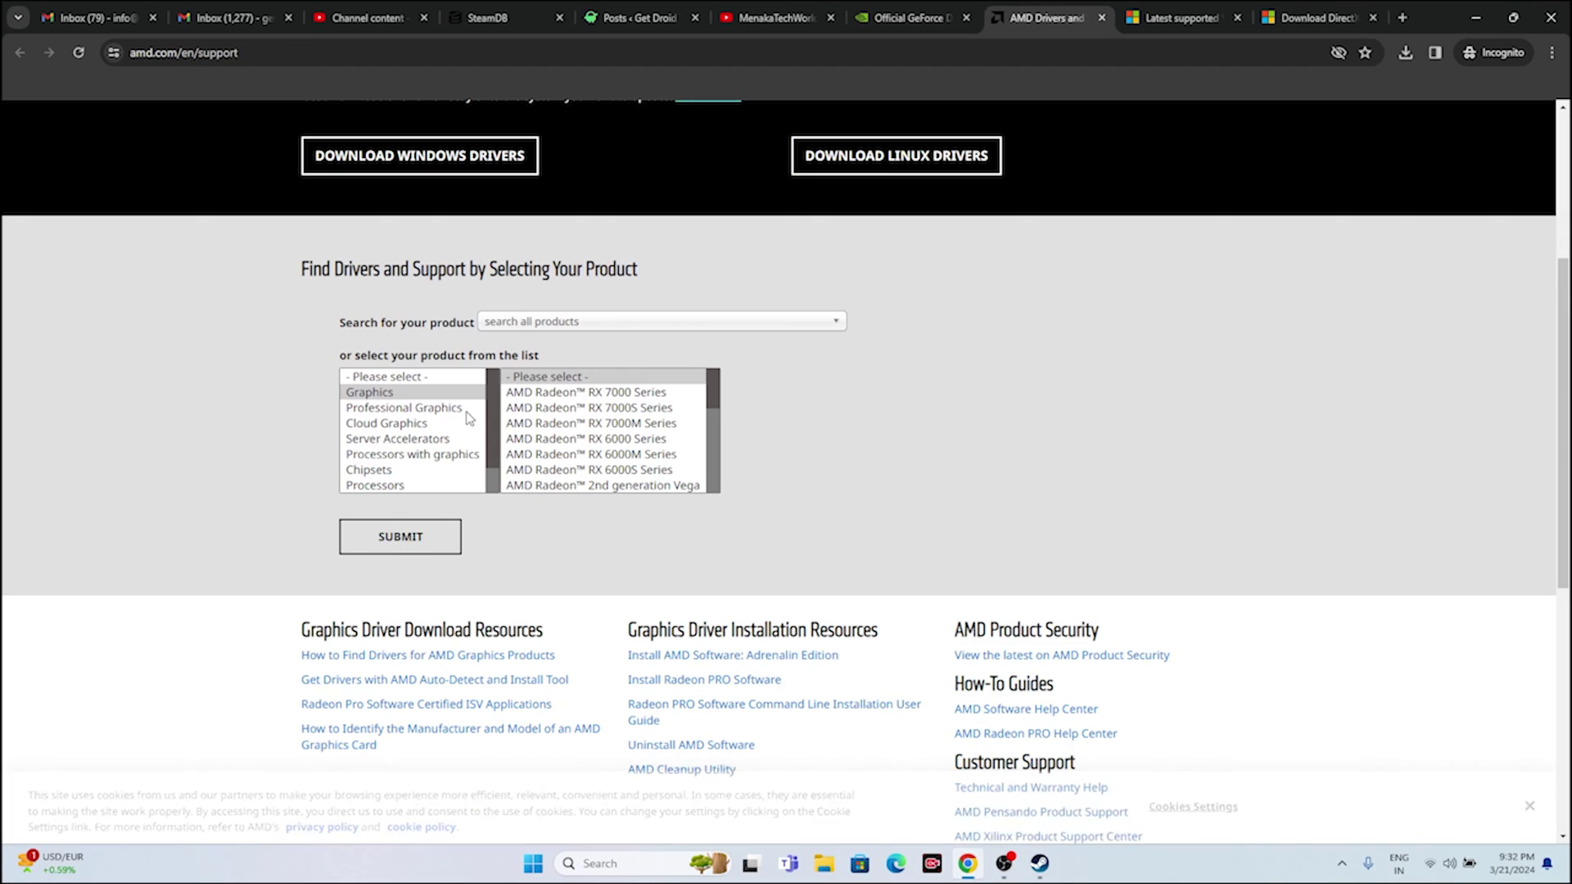
pyautogui.click(533, 409)
pyautogui.click(740, 394)
pyautogui.click(965, 407)
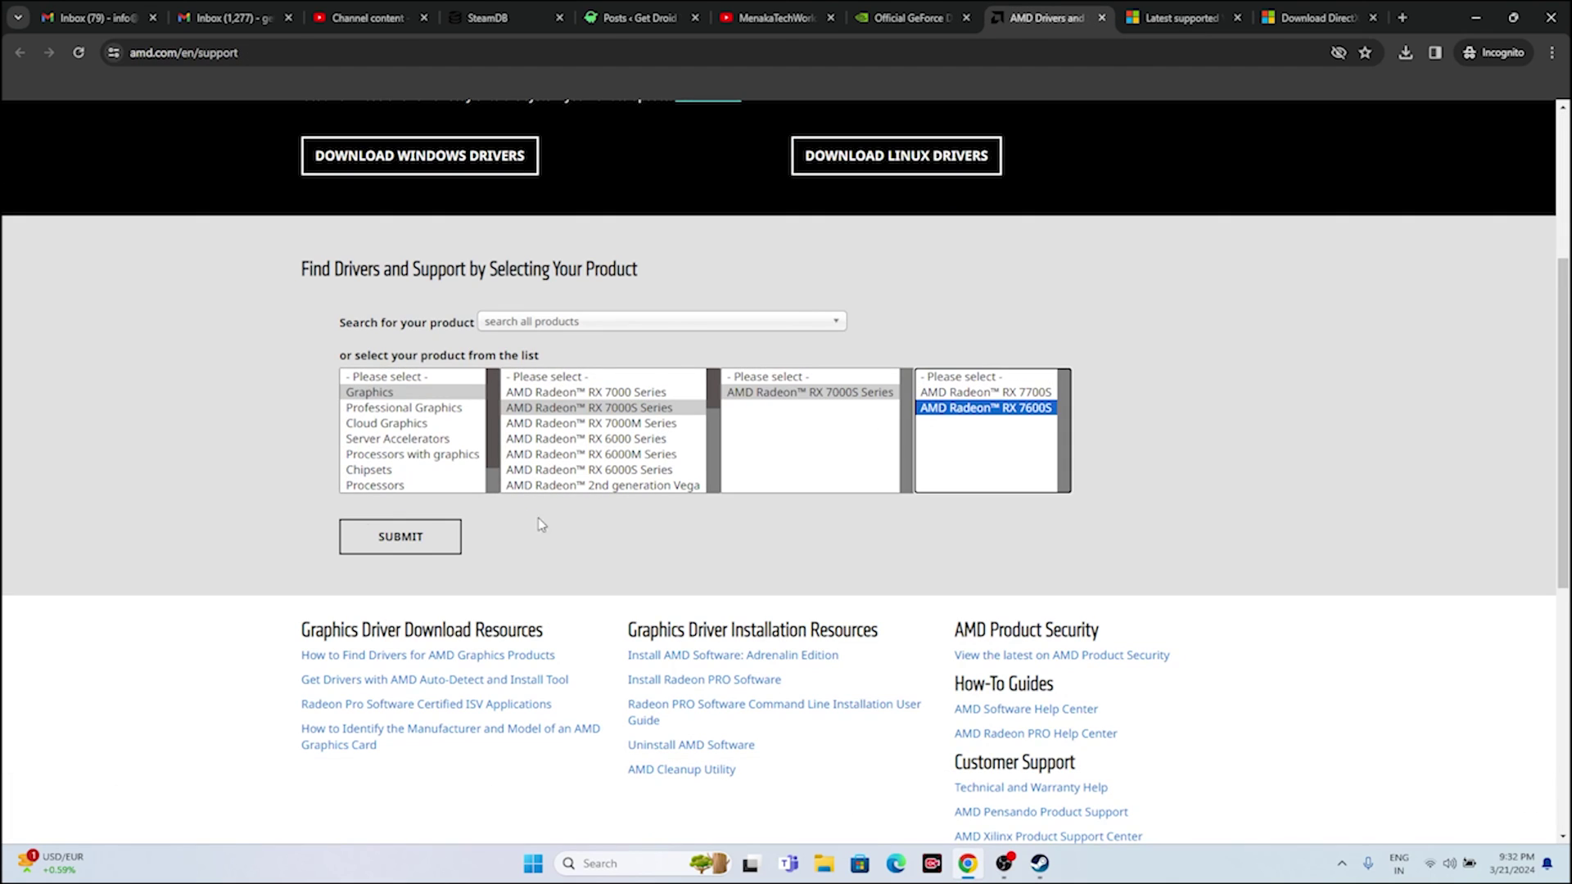
pyautogui.click(434, 536)
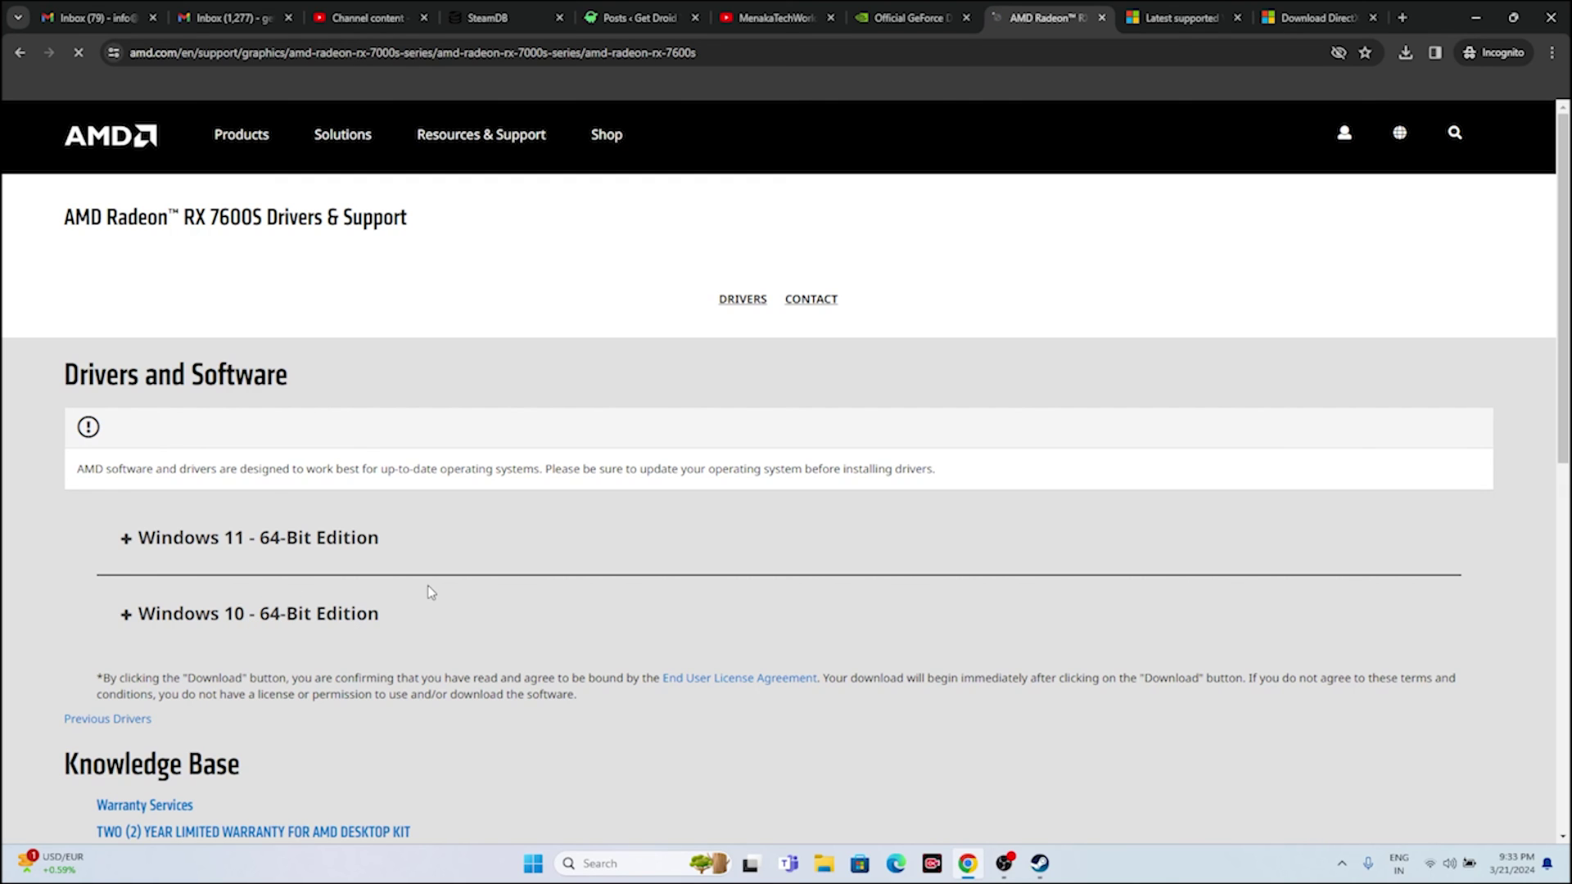
# Step: On the Microsoft Visual C++ Redistributable downloads page, find the latest version's download table and highlight the X64 and X86 architectures
pyautogui.click(1146, 18)
pyautogui.moveTo(771, 325); pyautogui.dragTo(432, 260)
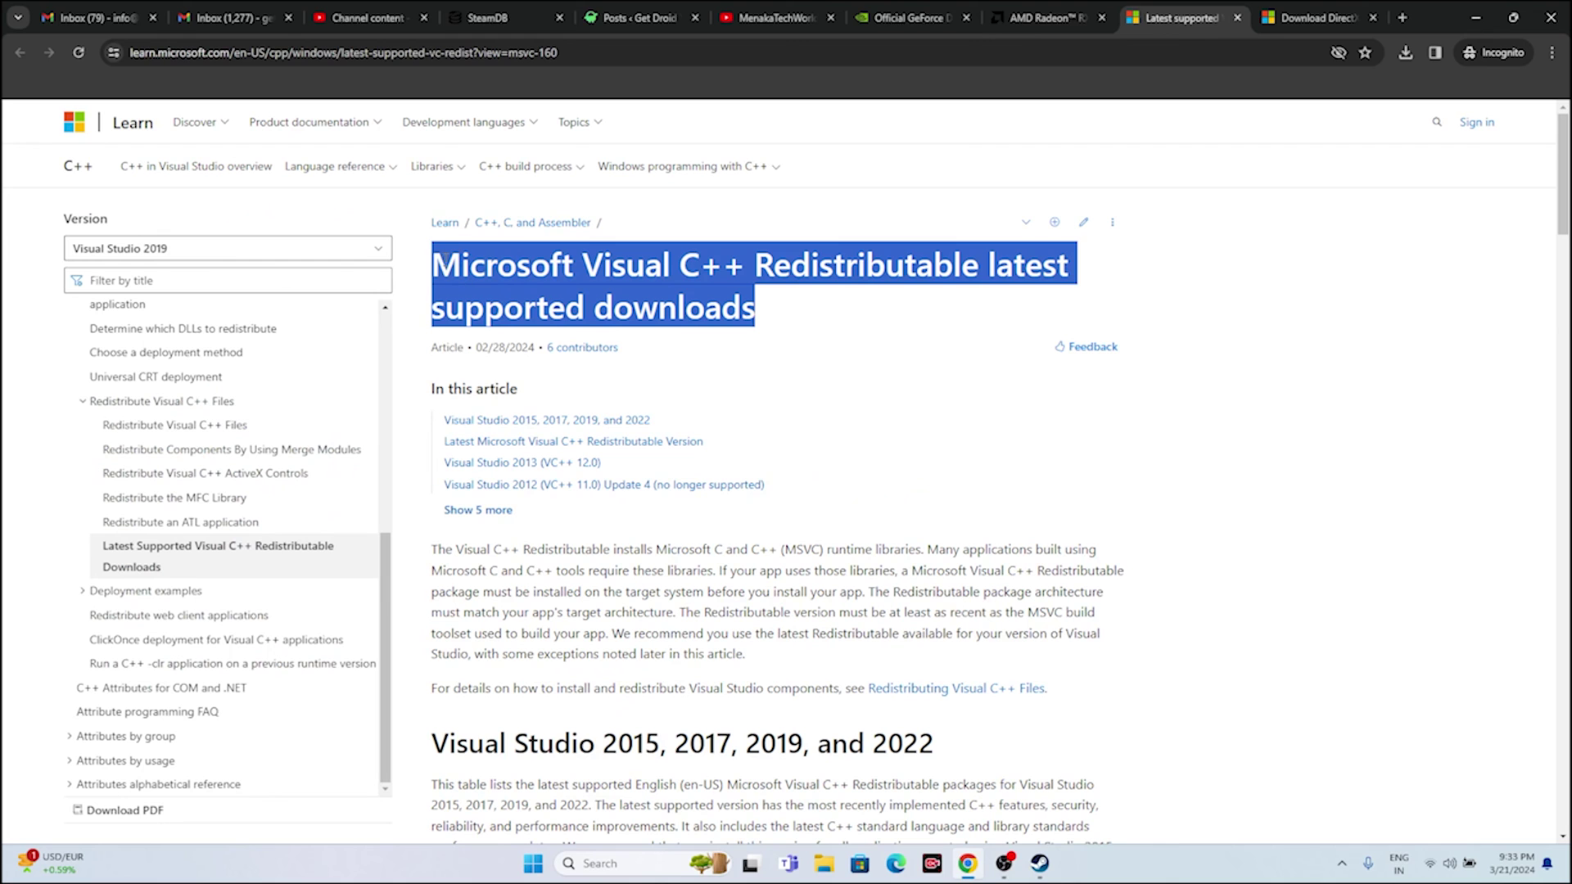
pyautogui.click(809, 316)
pyautogui.scroll(-10, 488, 396)
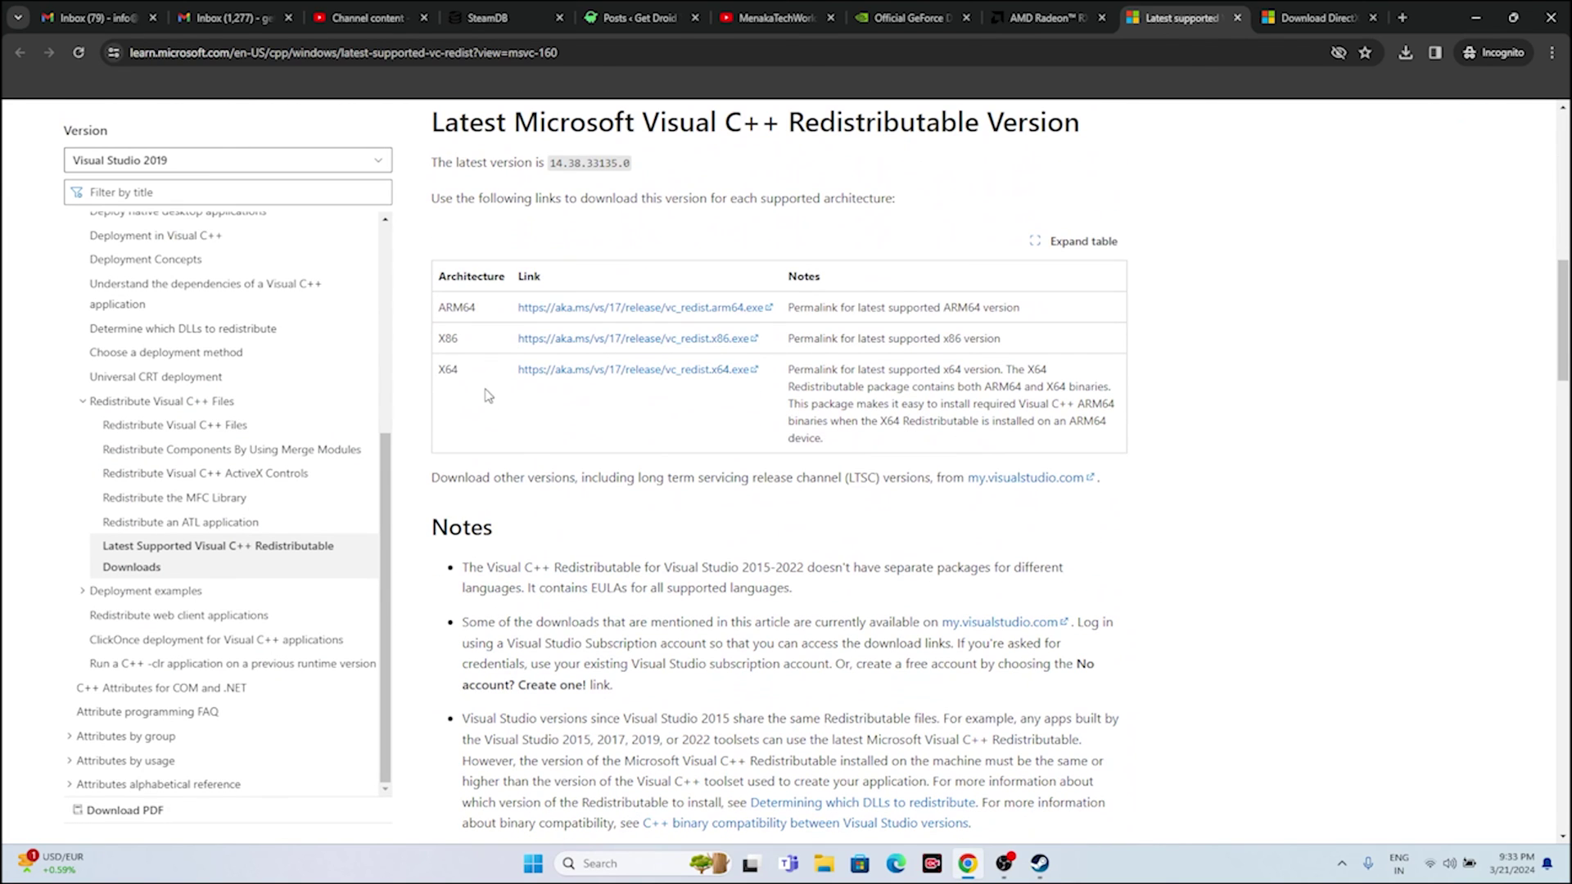
pyautogui.doubleClick(452, 370)
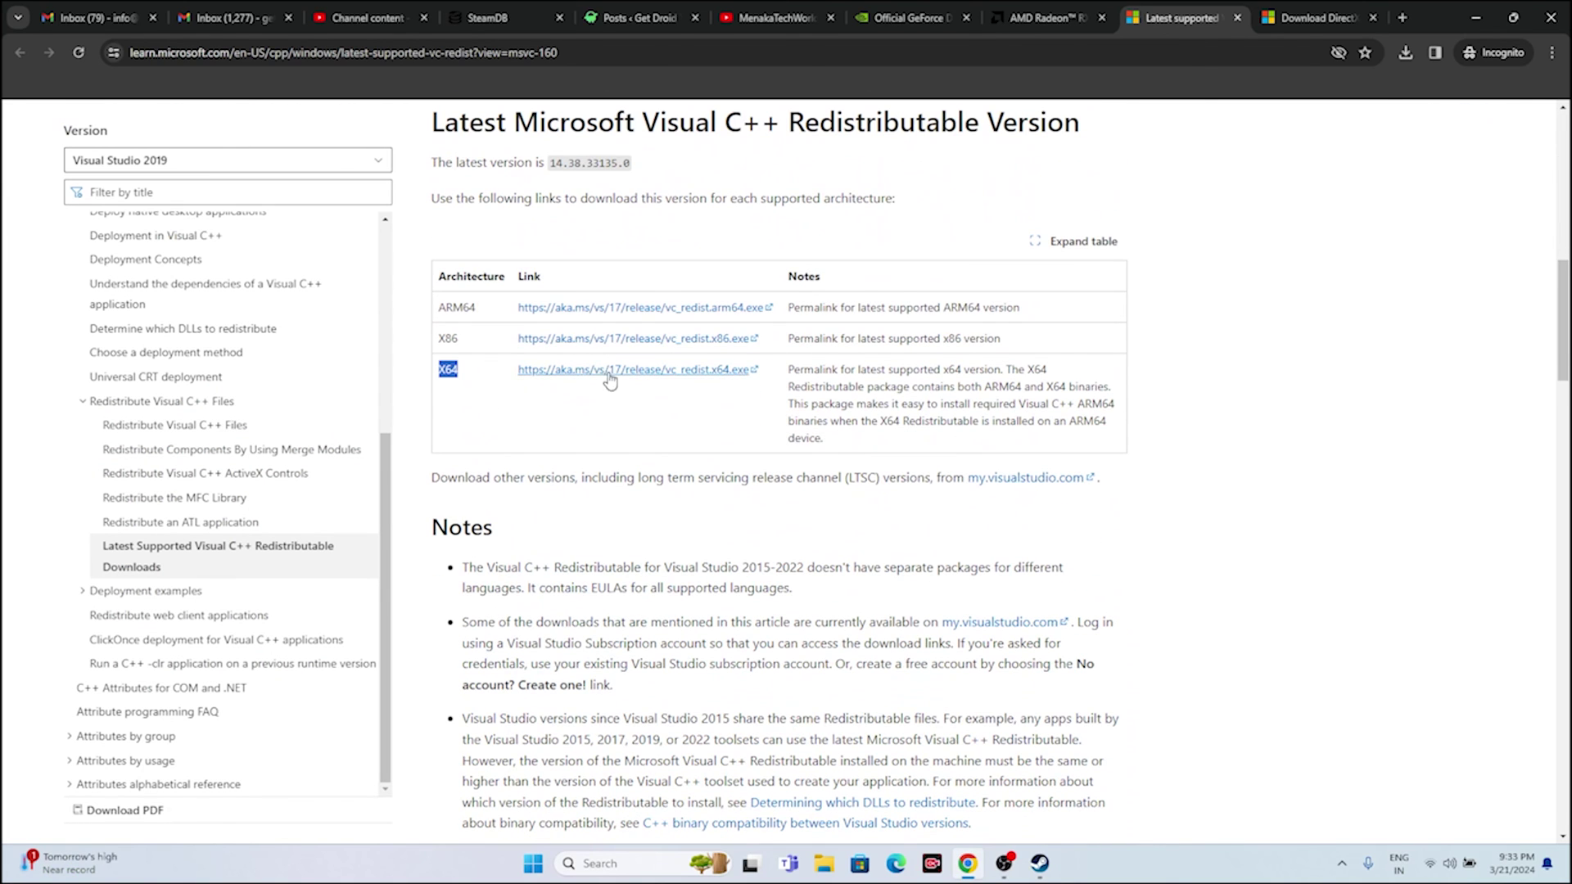
pyautogui.click(467, 352)
pyautogui.doubleClick(442, 338)
pyautogui.click(588, 407)
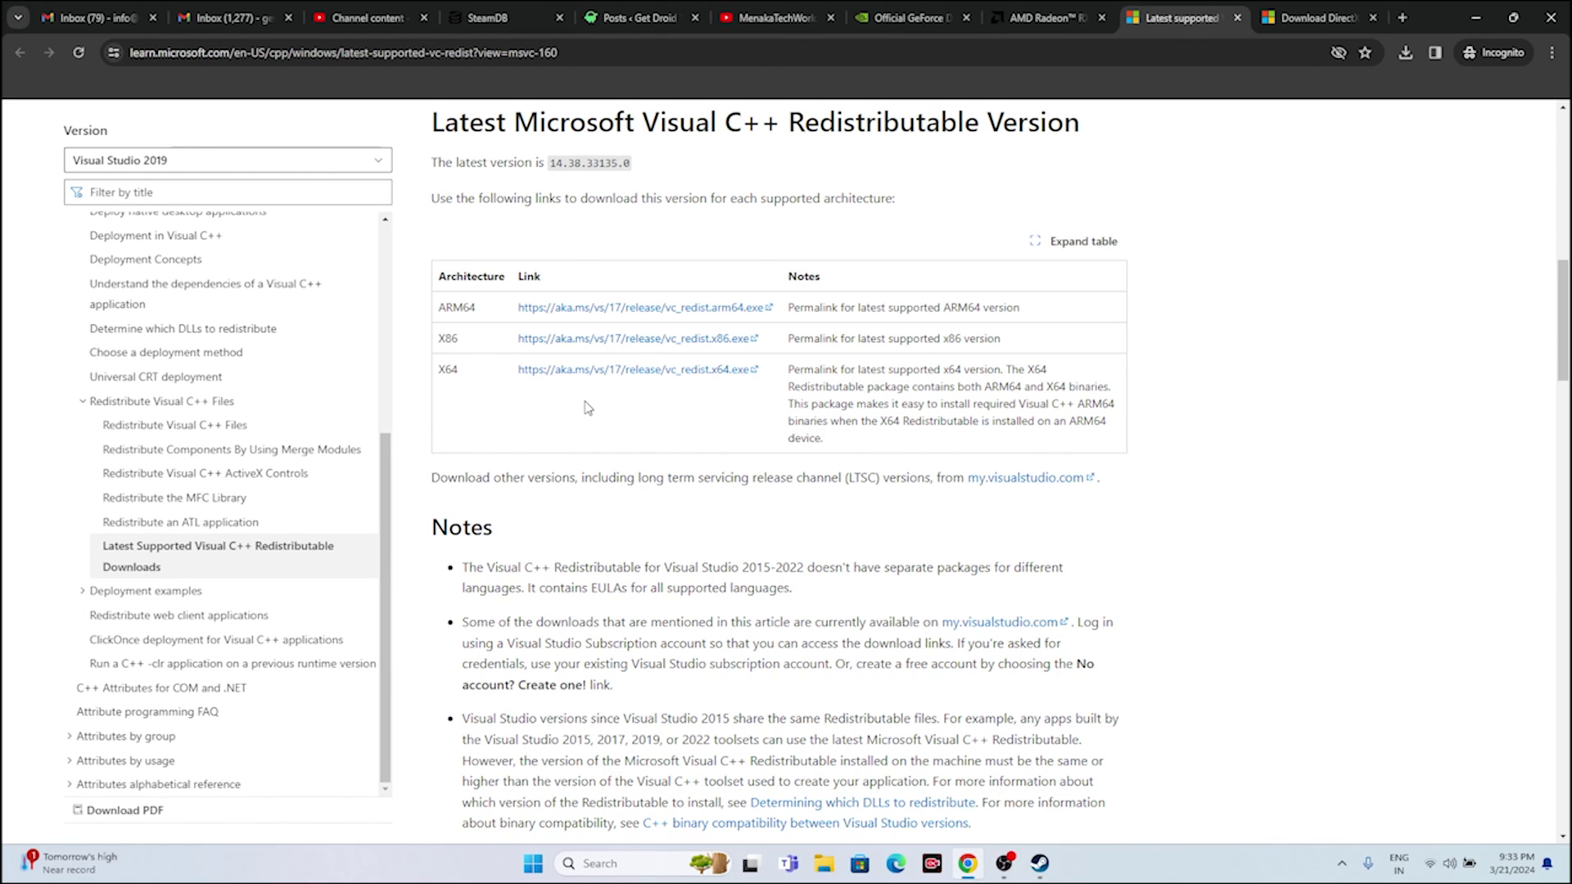
# Step: Switch to the DirectX End-User Runtime download page and examine its language choice, download option and file details
pyautogui.click(1318, 17)
pyautogui.scroll(-6, 818, 328)
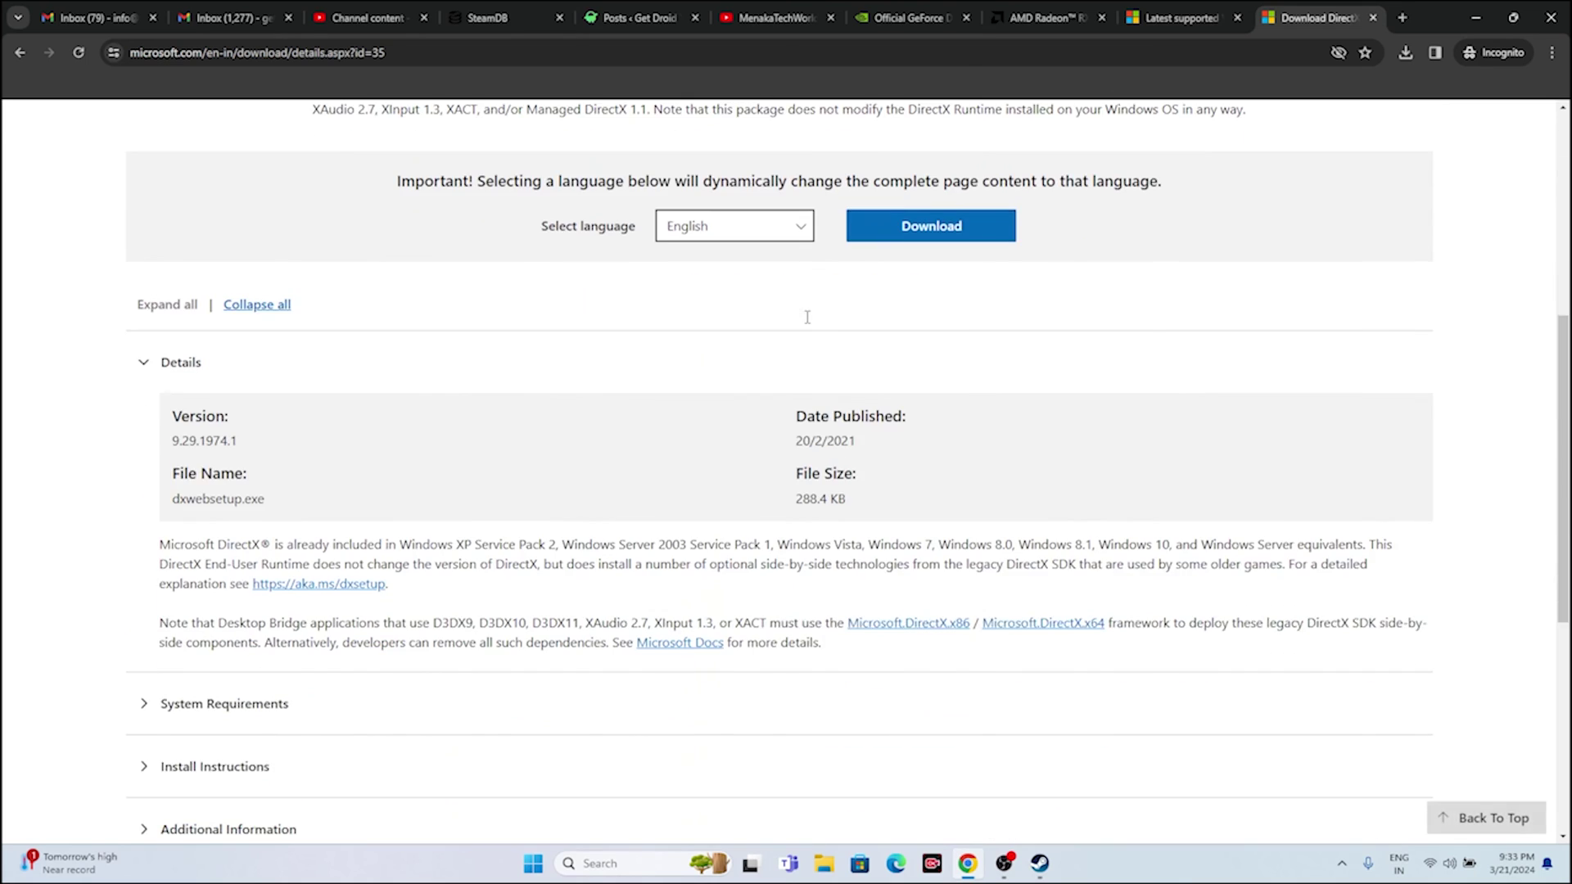
pyautogui.scroll(6, 807, 319)
pyautogui.scroll(-6, 600, 365)
pyautogui.scroll(6, 495, 350)
pyautogui.scroll(-5, 494, 351)
pyautogui.scroll(2, 1442, 437)
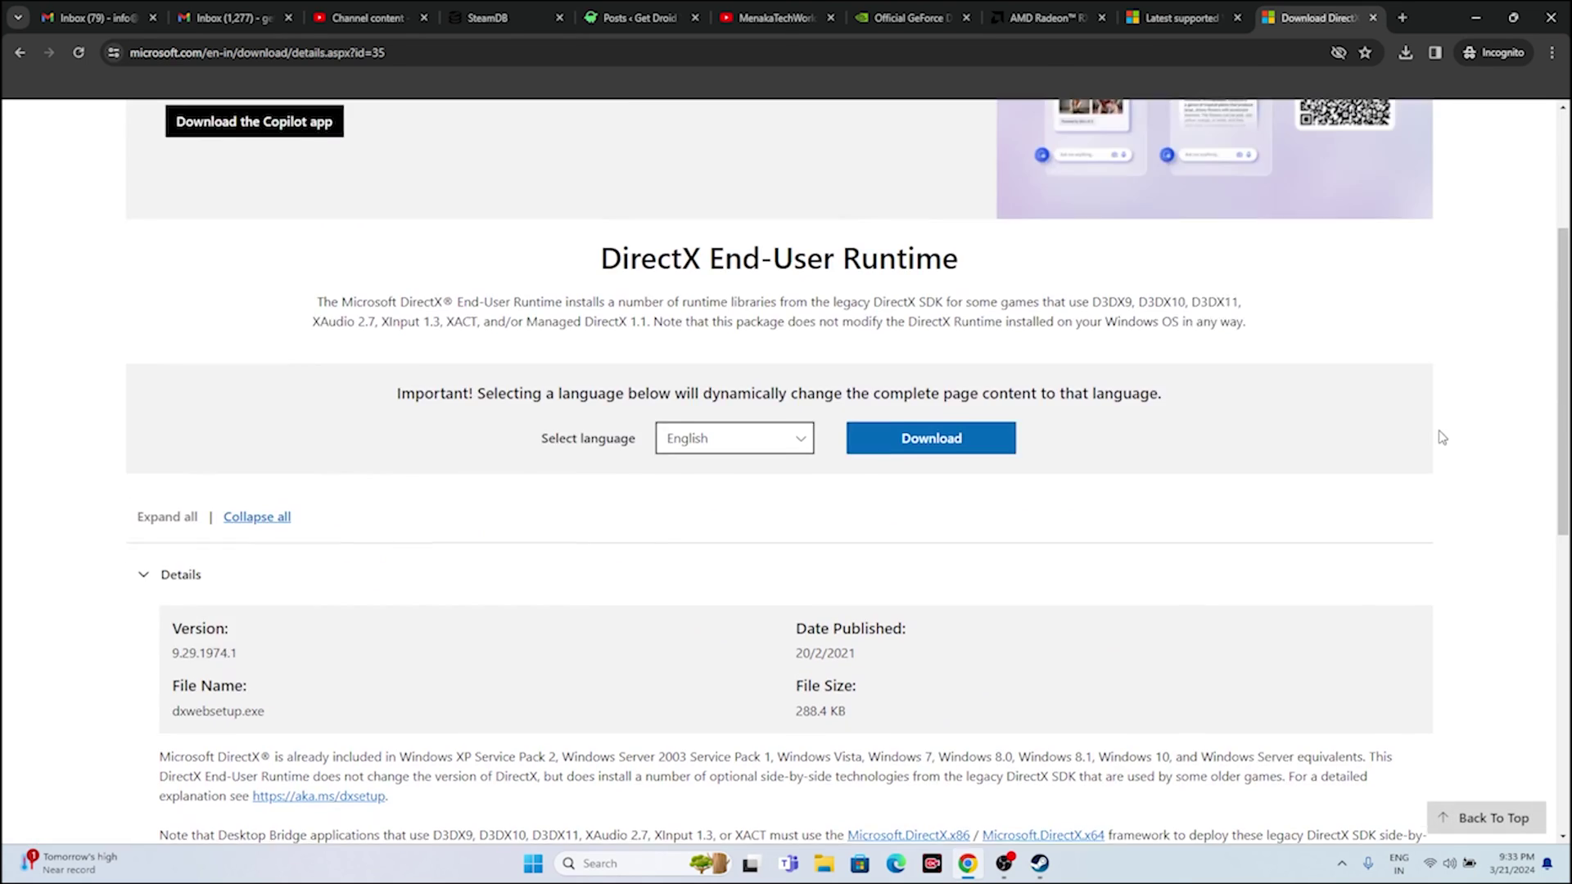
pyautogui.scroll(4, 1442, 437)
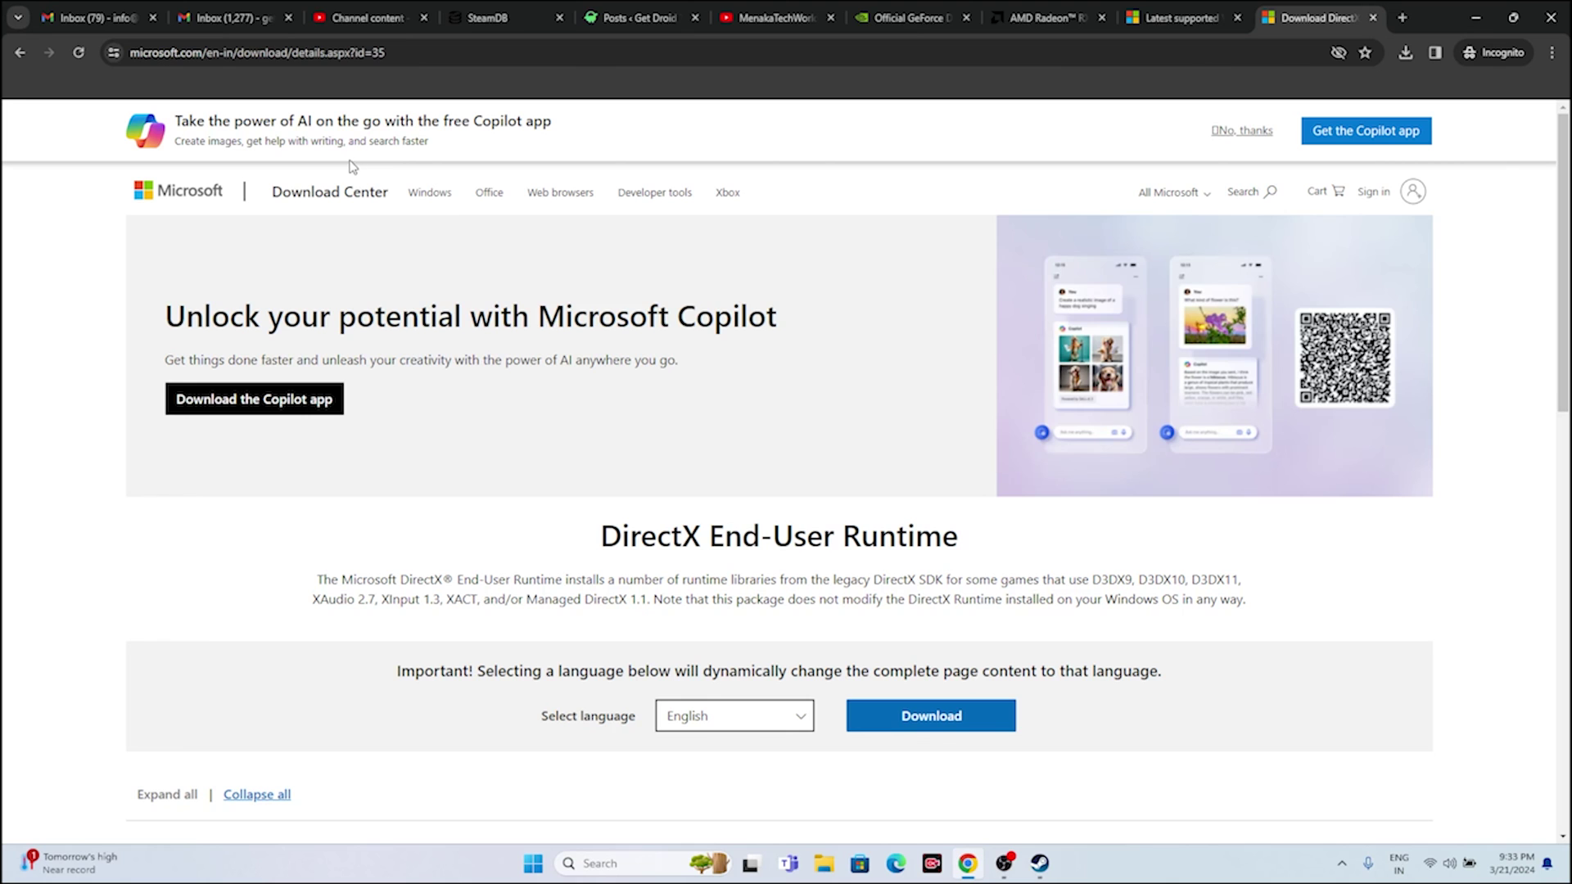
# Step: Minimize the browser, switch to Steam and view the management options for Horizon Forbidden West Complete Edition
pyautogui.click(1475, 17)
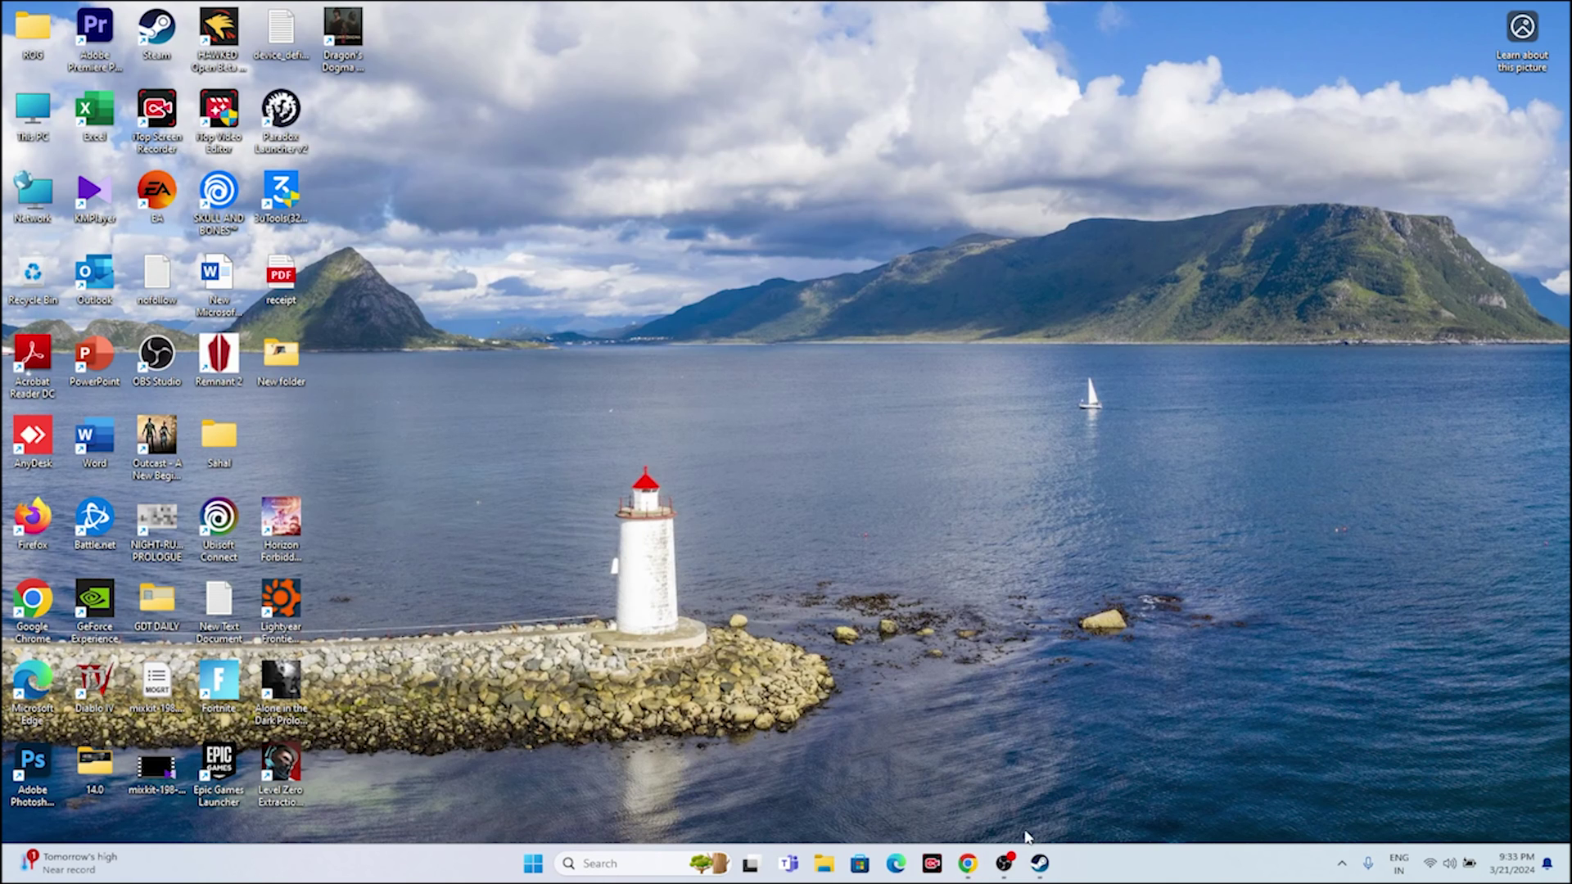
pyautogui.click(1039, 863)
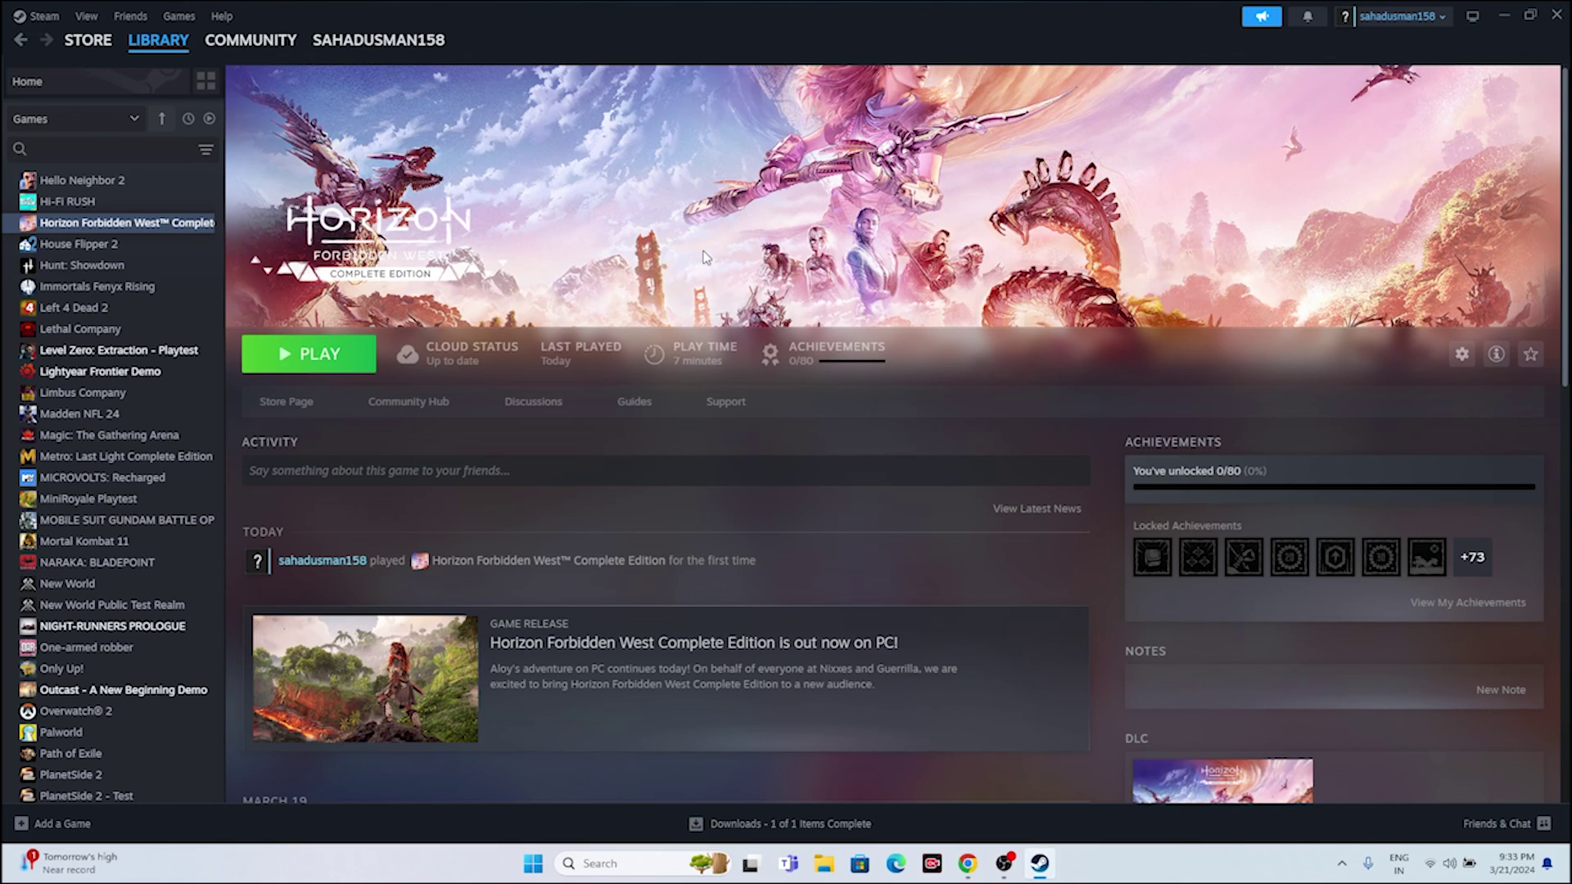
pyautogui.rightClick(155, 227)
pyautogui.moveTo(204, 323)
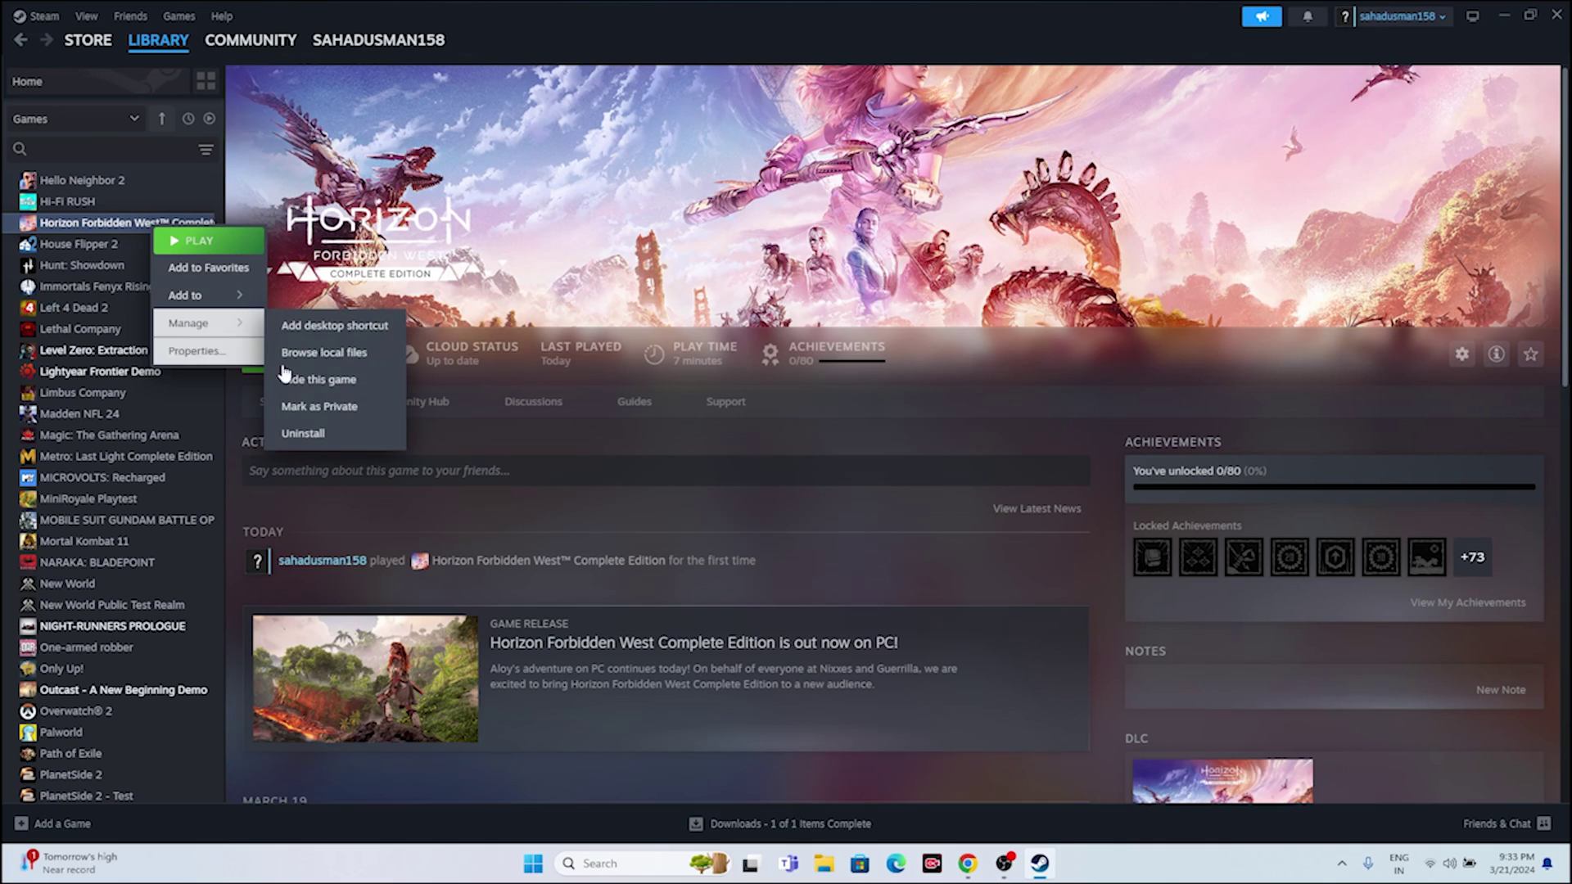
pyautogui.click(914, 415)
# Step: Check the available drives and free storage space under This PC in File Explorer, and close the window
pyautogui.click(824, 863)
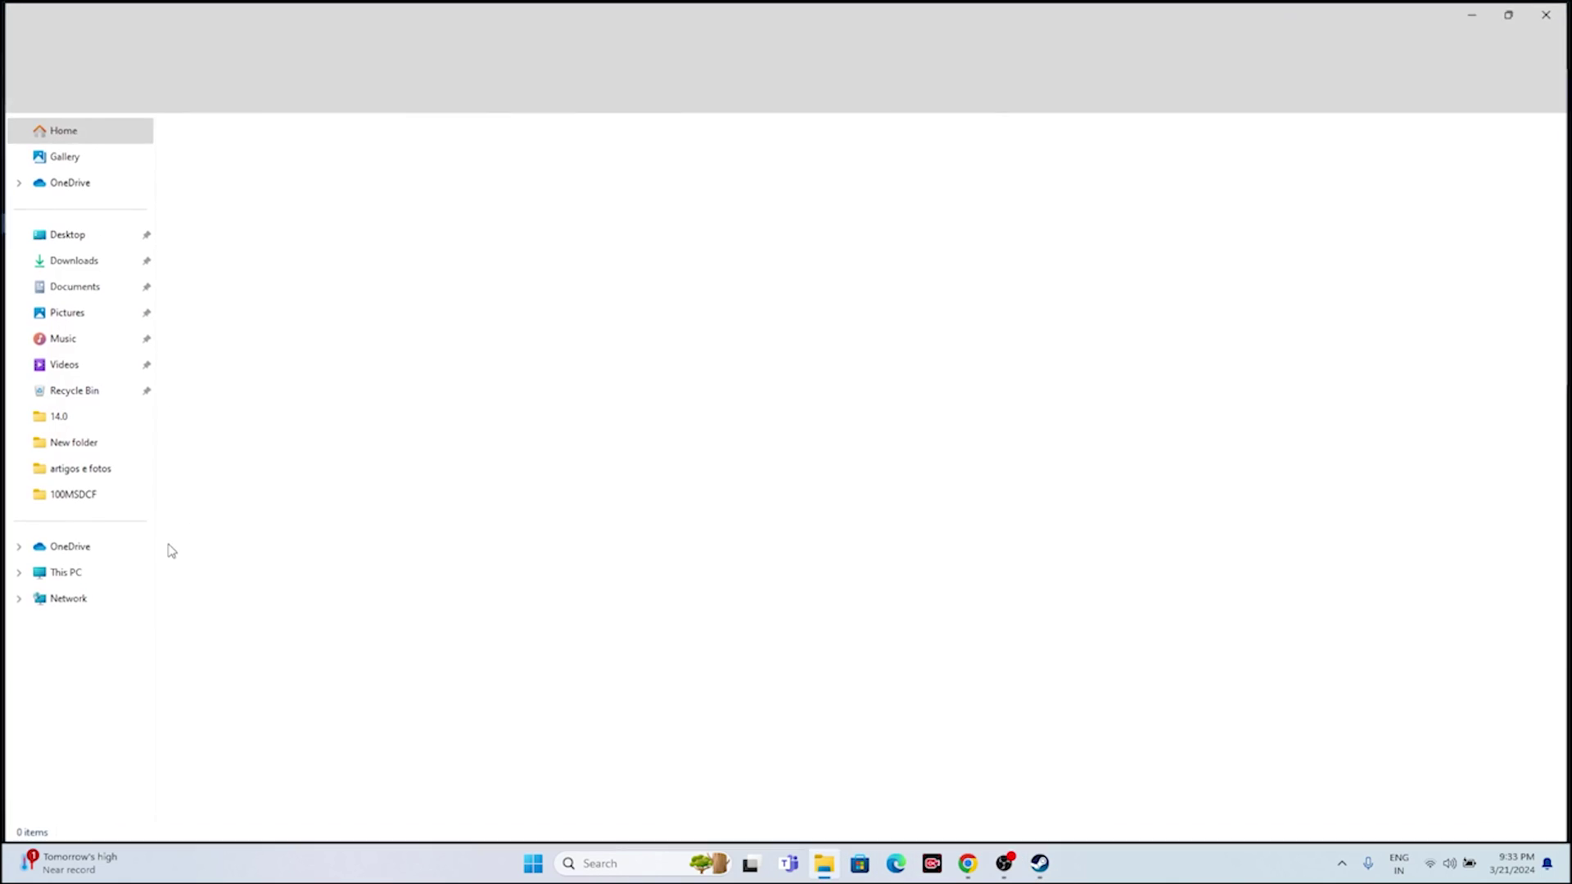
pyautogui.click(62, 573)
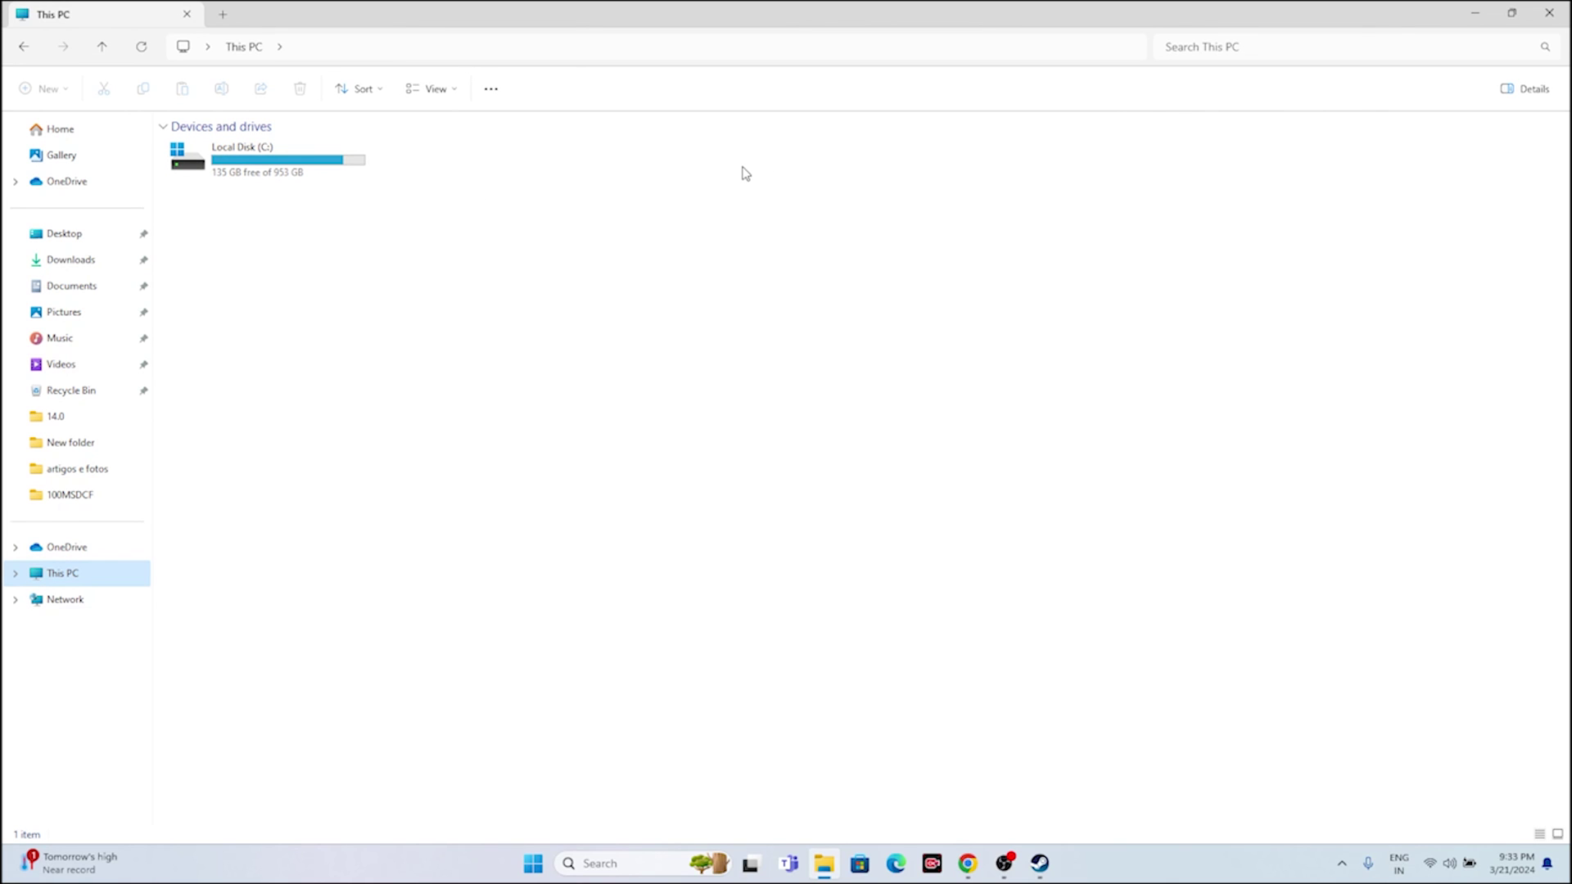
pyautogui.click(1548, 13)
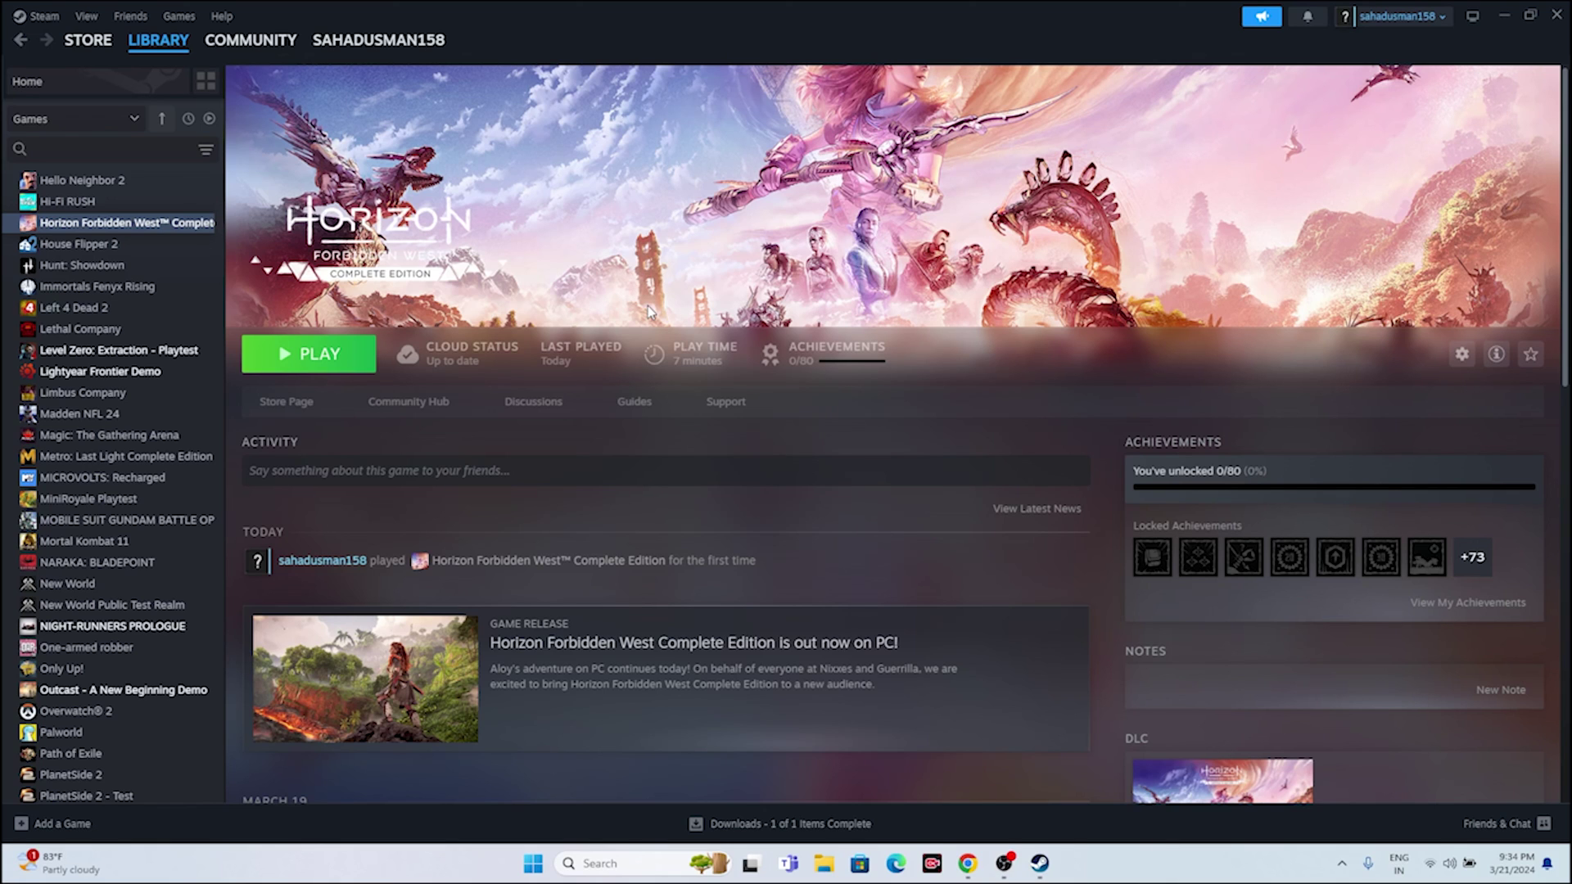
# Step: Verify the integrity of the installed files of Horizon Forbidden West Complete Edition and close its properties
pyautogui.rightClick(107, 225)
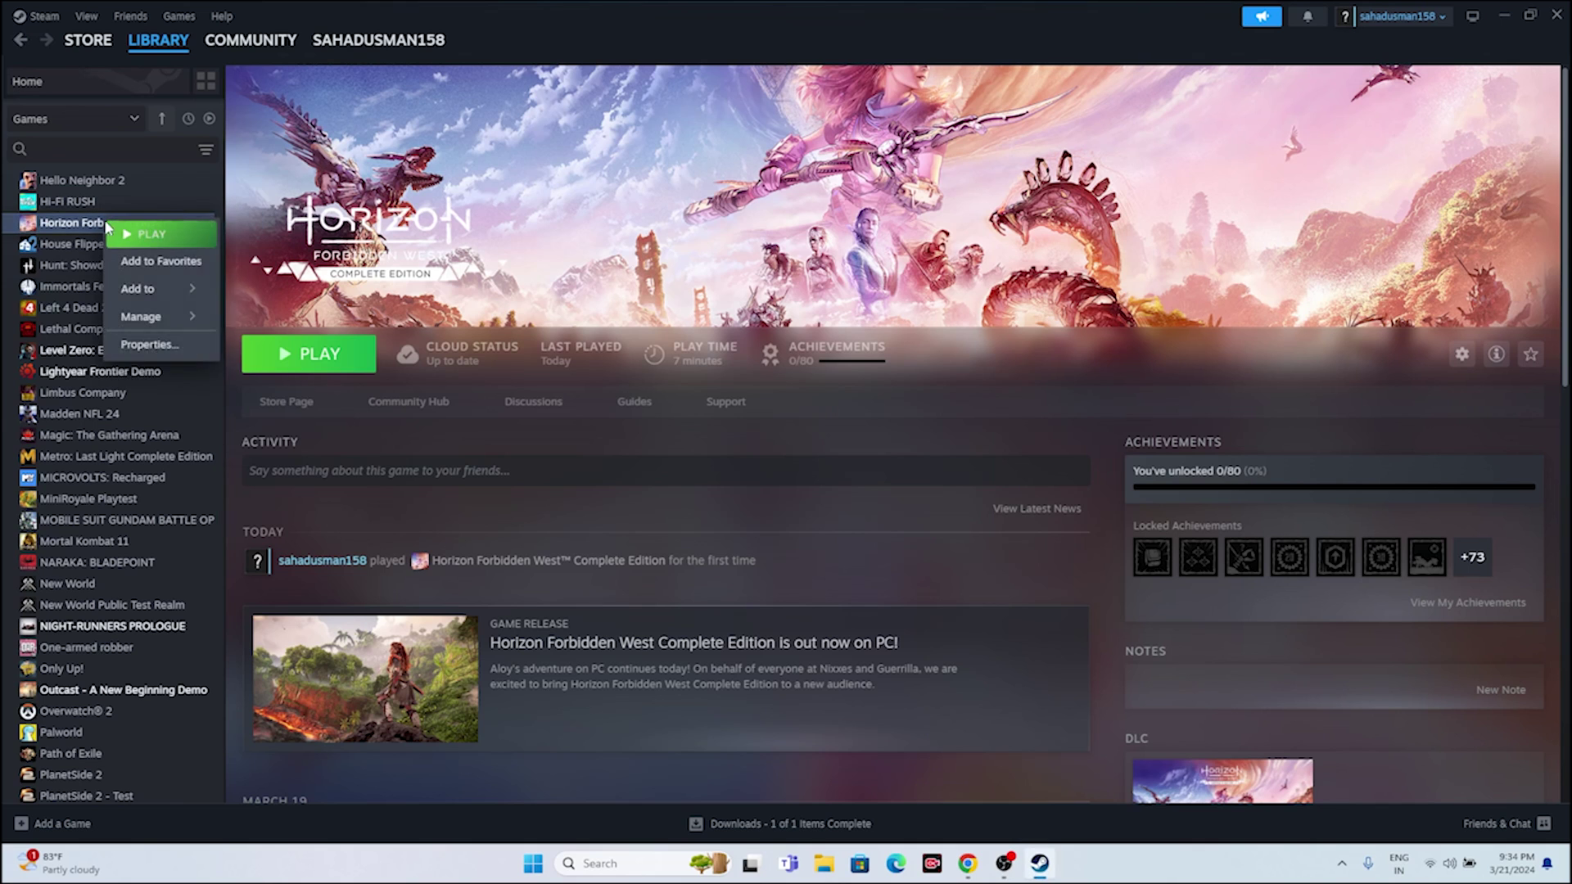
pyautogui.click(149, 344)
pyautogui.click(491, 395)
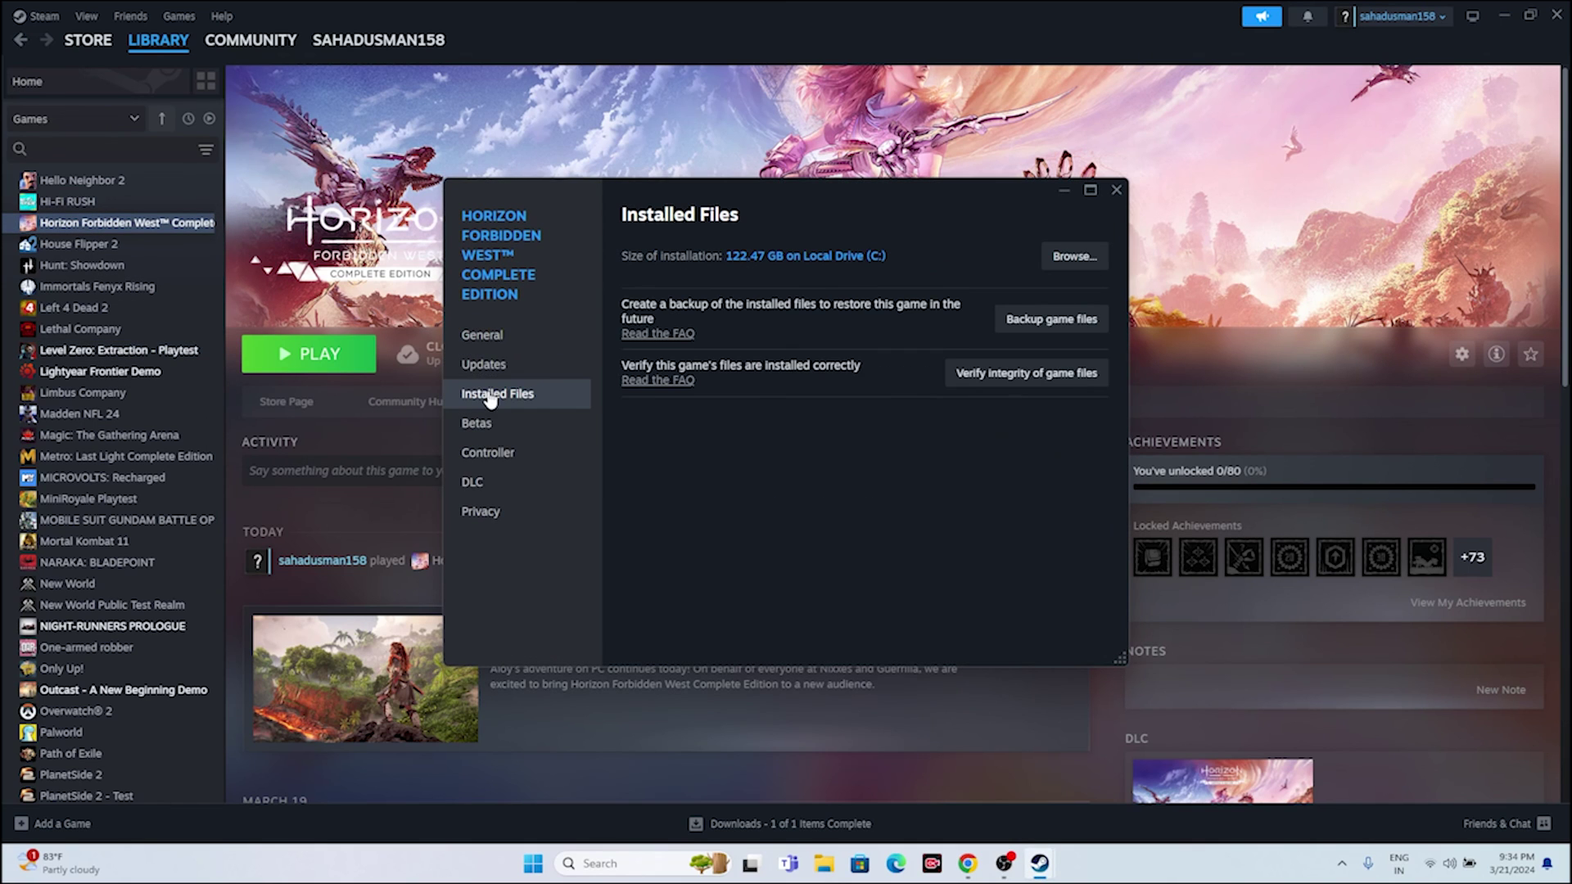
pyautogui.click(1014, 383)
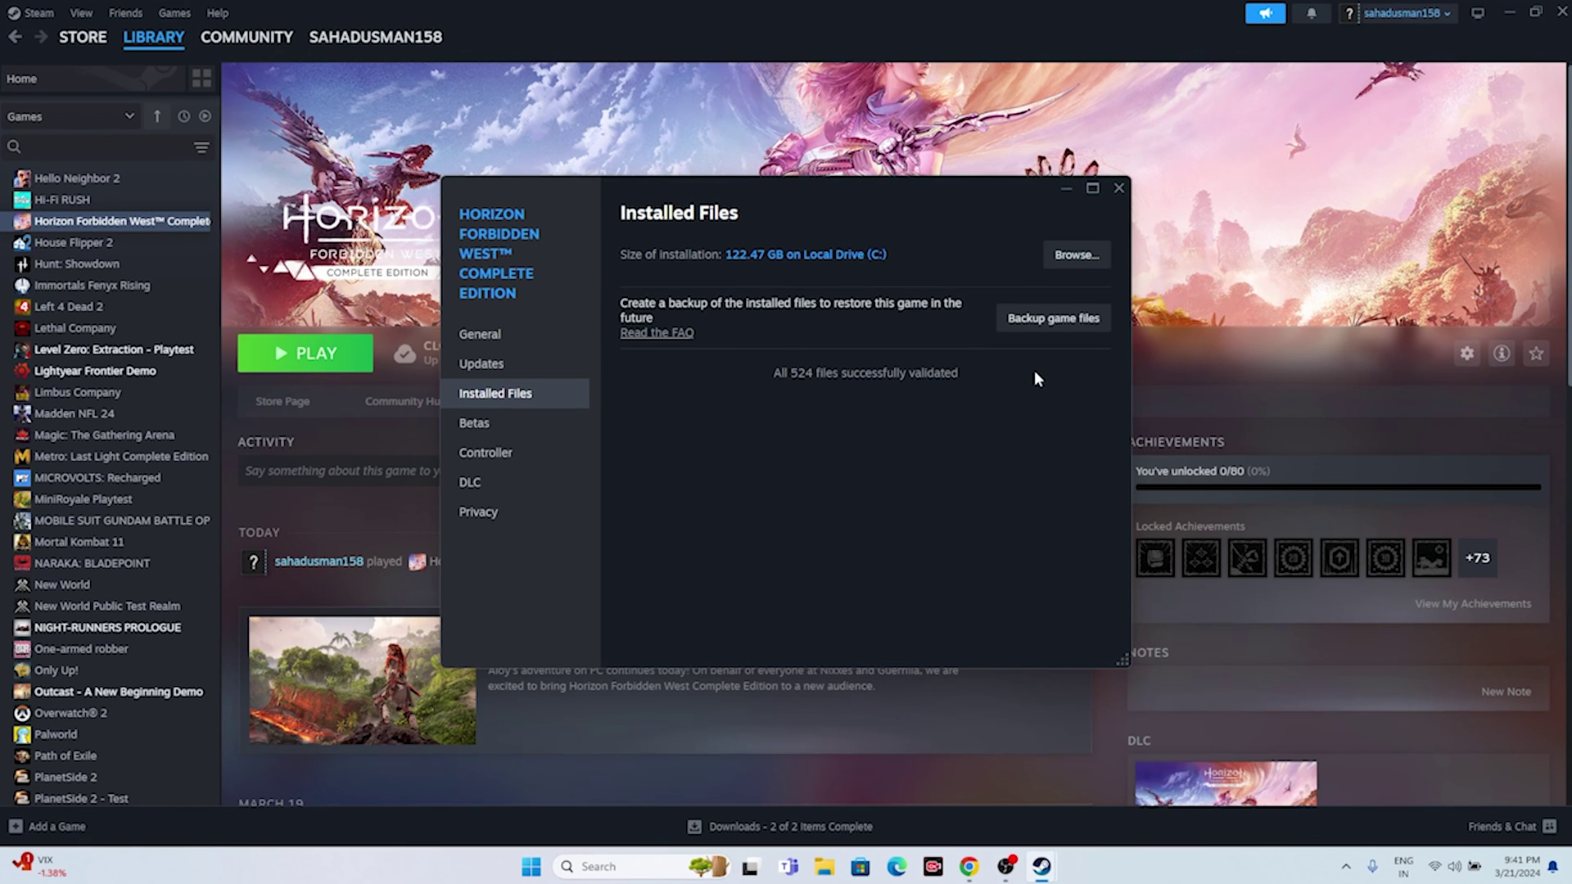
pyautogui.click(1118, 188)
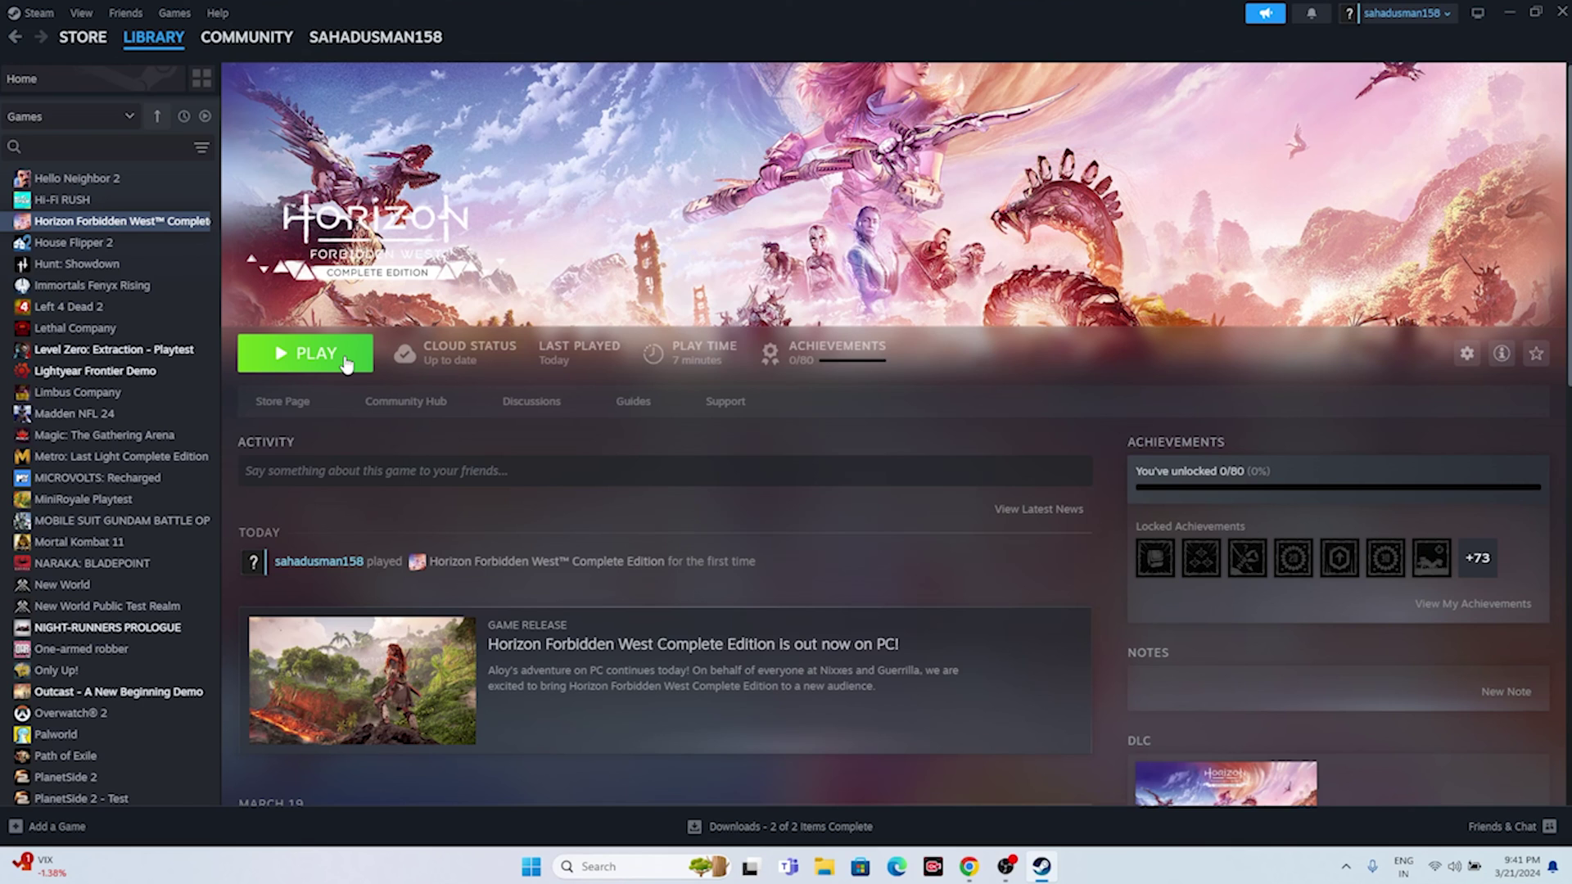
pyautogui.click(1005, 866)
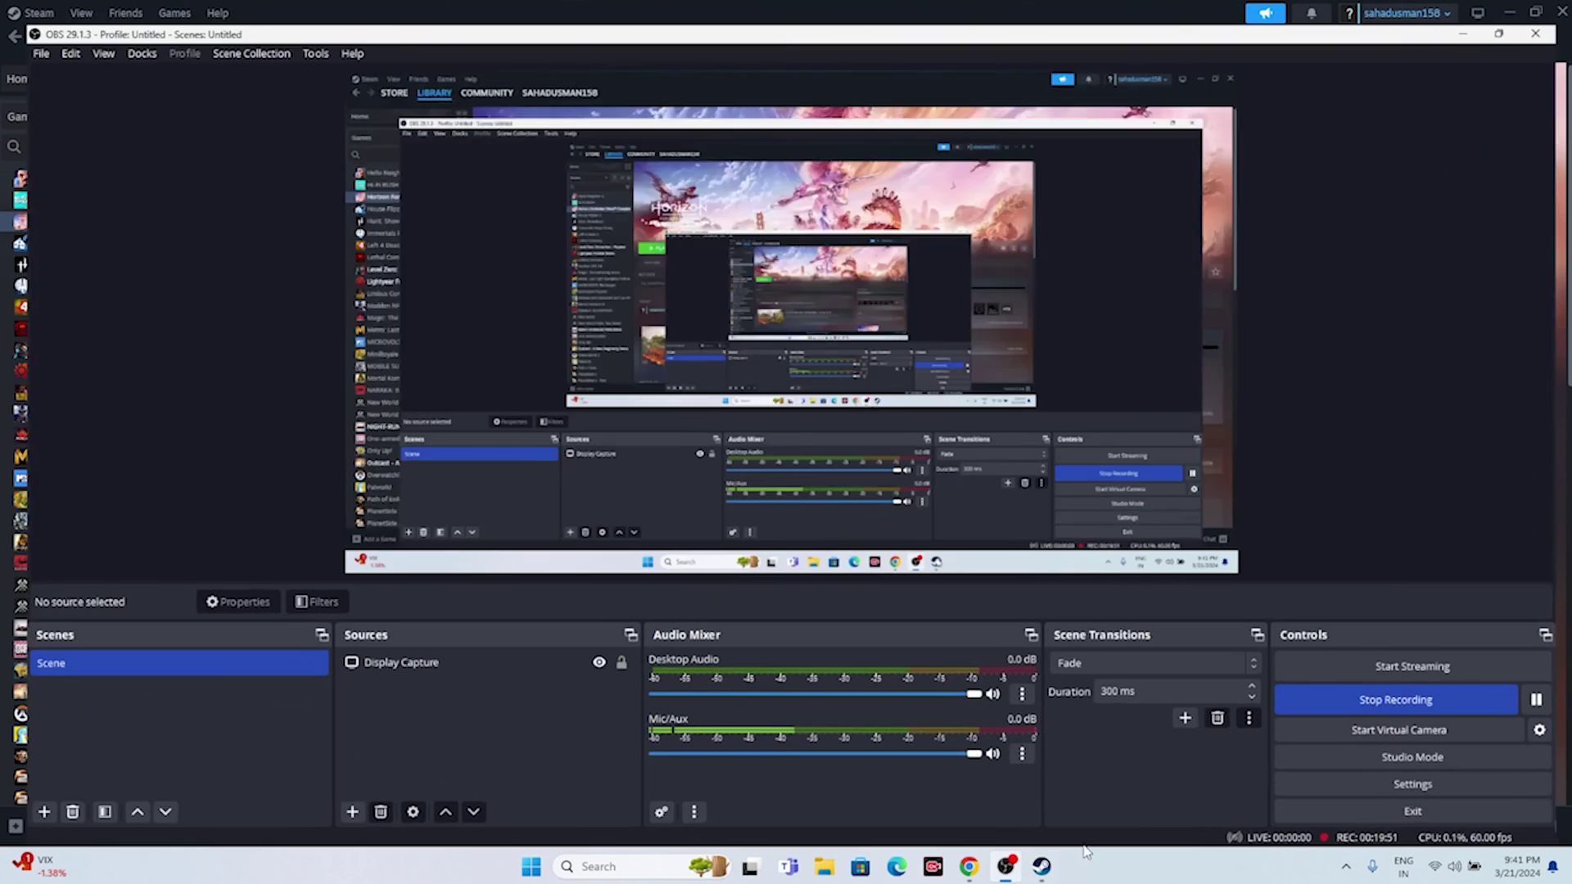